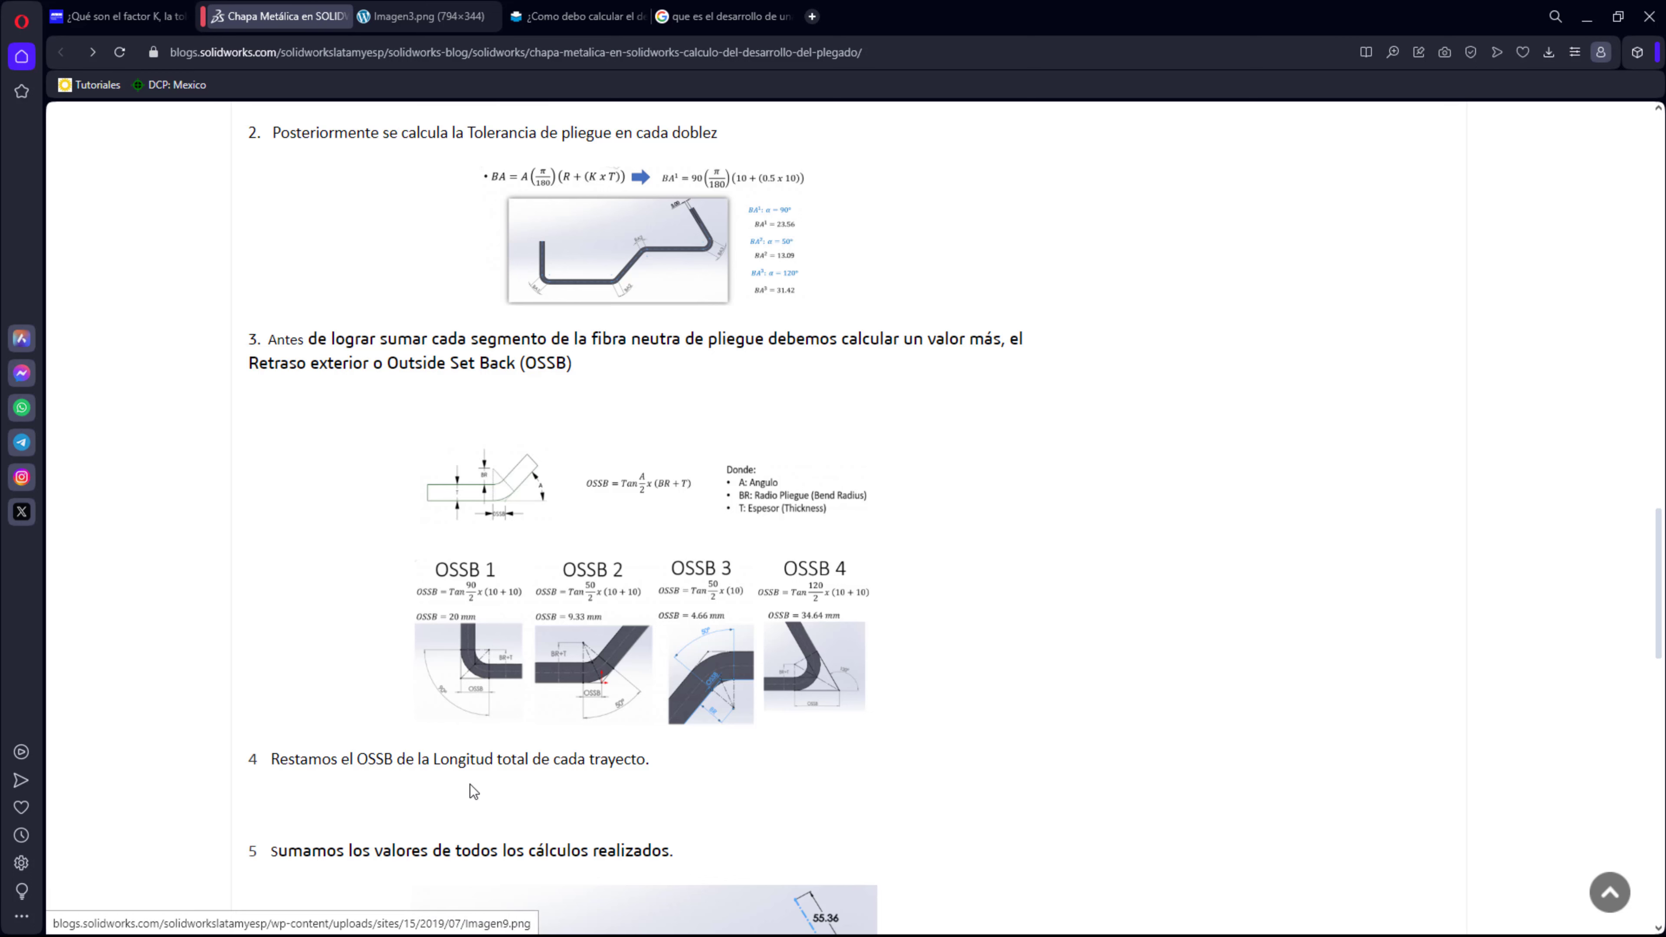
Return from the blog article to the Jamboard and add a text box reading "X1=X-OSSB" below the OSSB= 2.9 line.
{"action": "scroll", "coordinate": [599, 539], "scroll_direction": "down", "scroll_amount": 5}
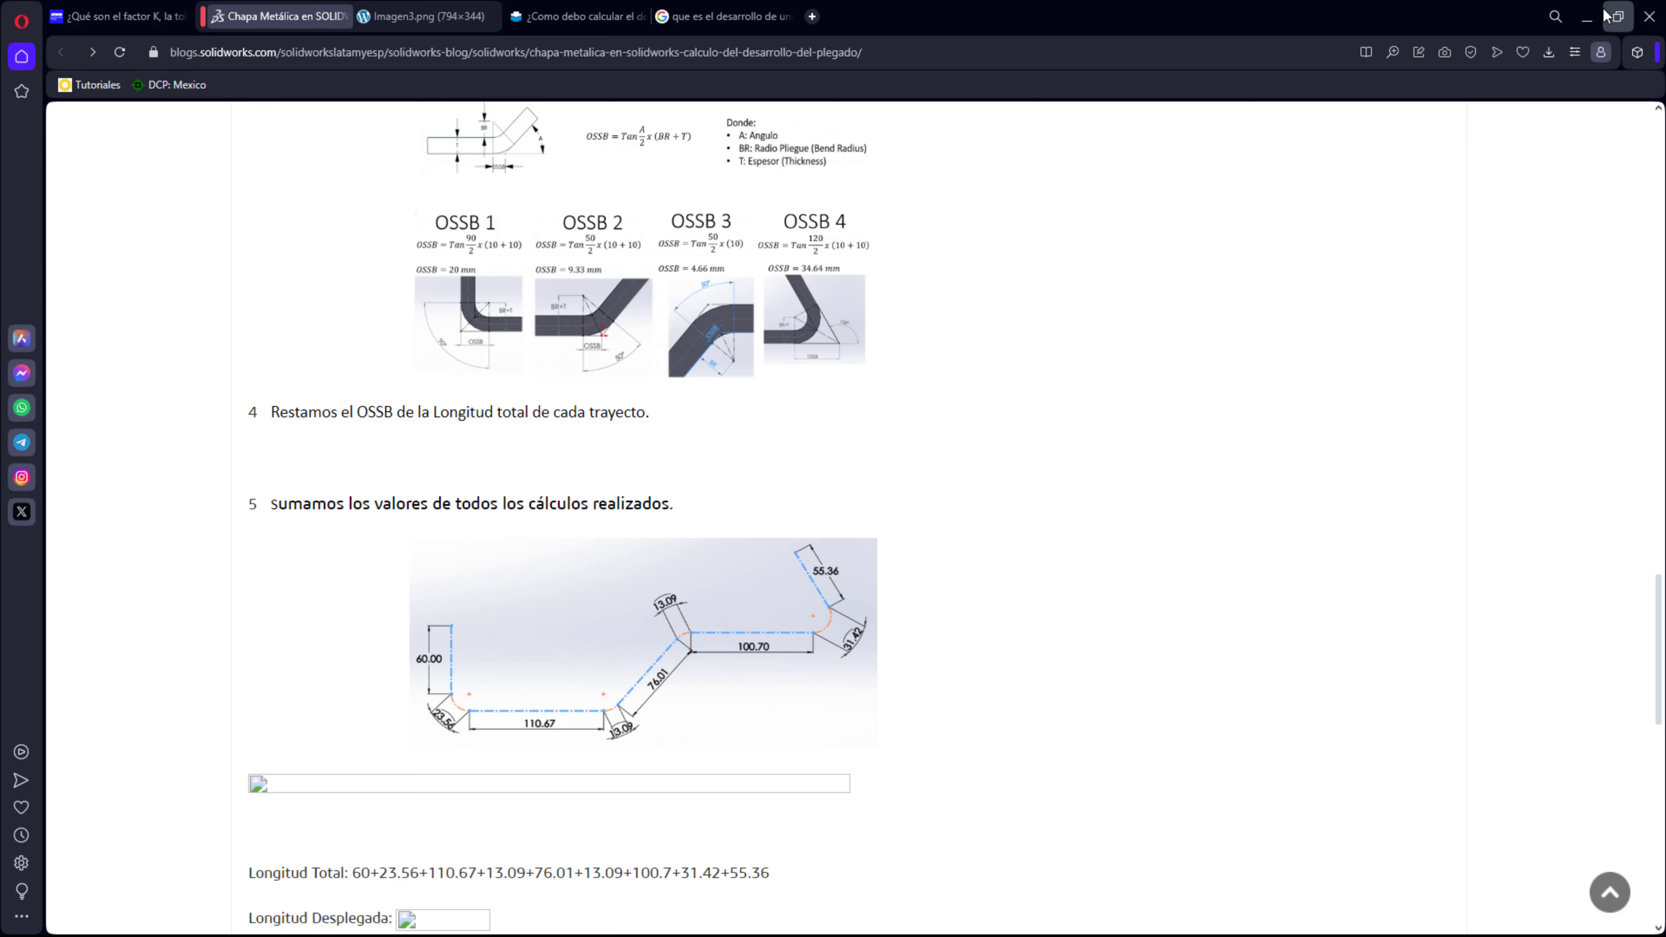
{"action": "left_click", "coordinate": [1586, 18]}
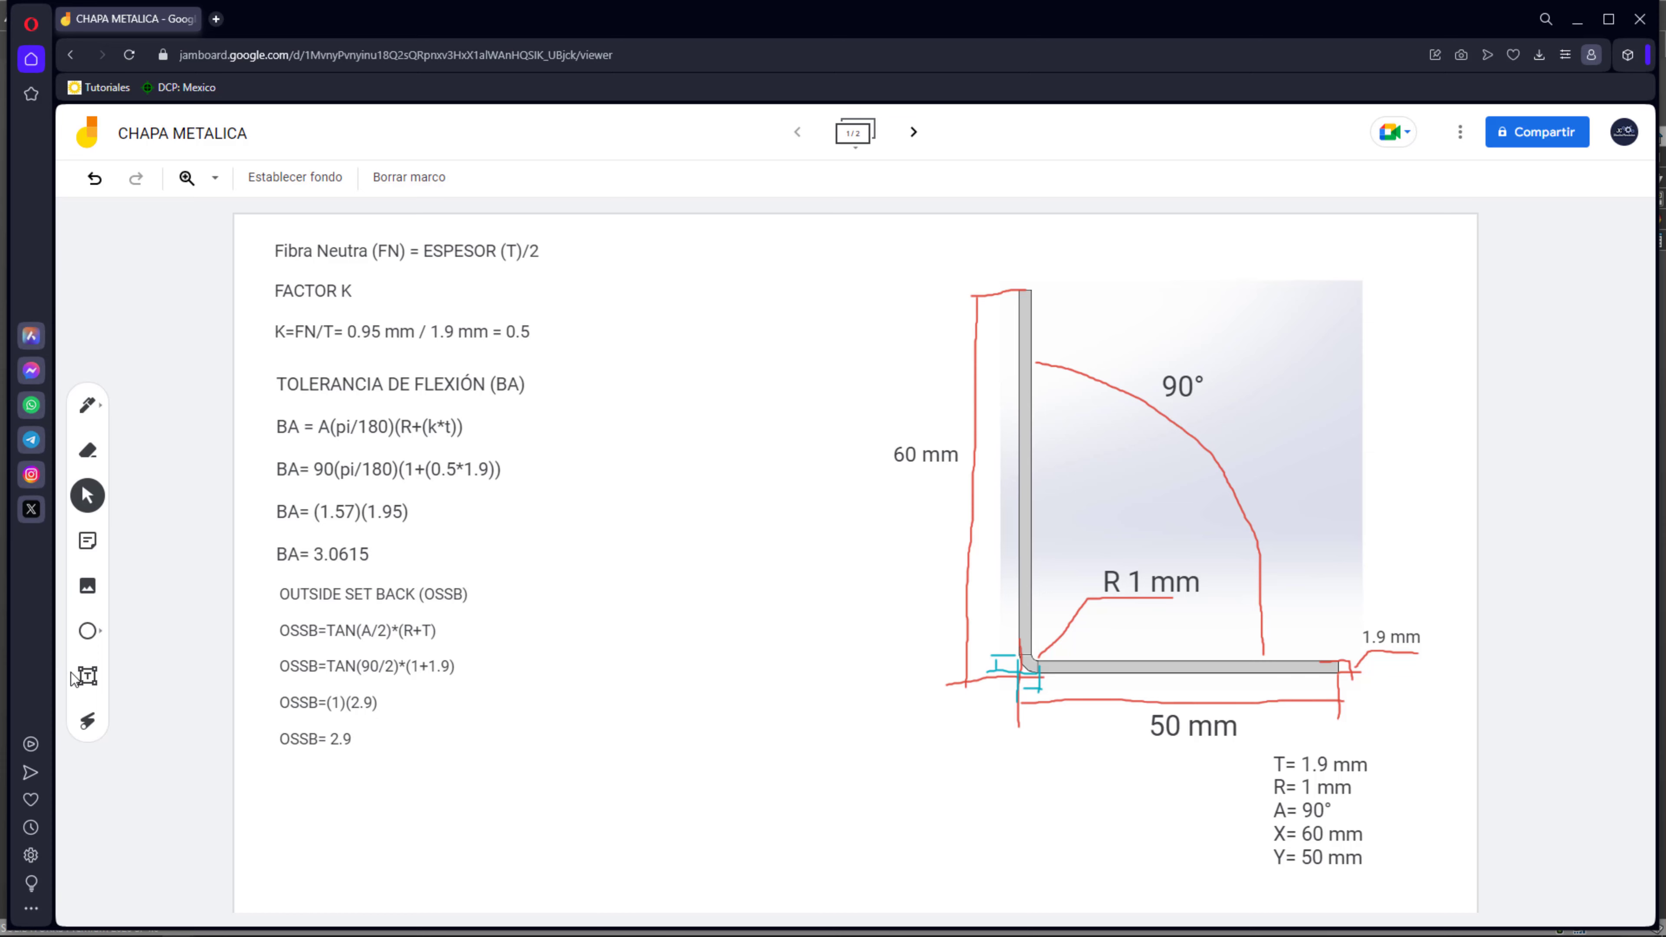
{"action": "left_click", "coordinate": [88, 675]}
{"action": "left_click_drag", "start_coordinate": [287, 756], "coordinate": [450, 799]}
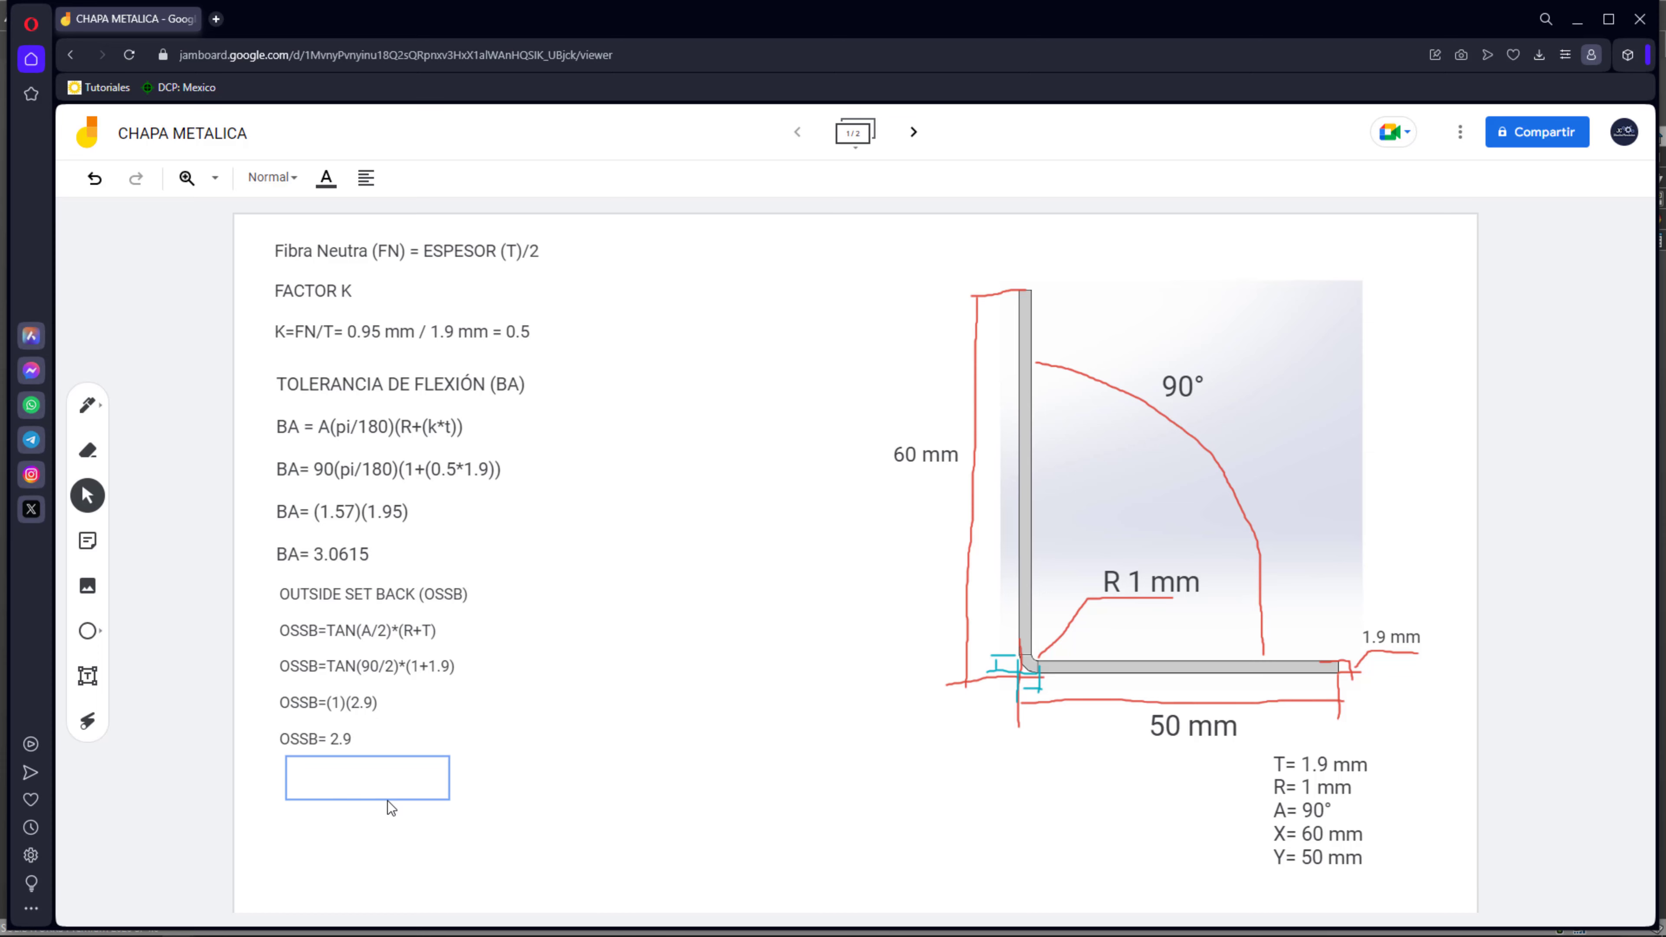
{"action": "type", "text": "X1=X-OSSB"}
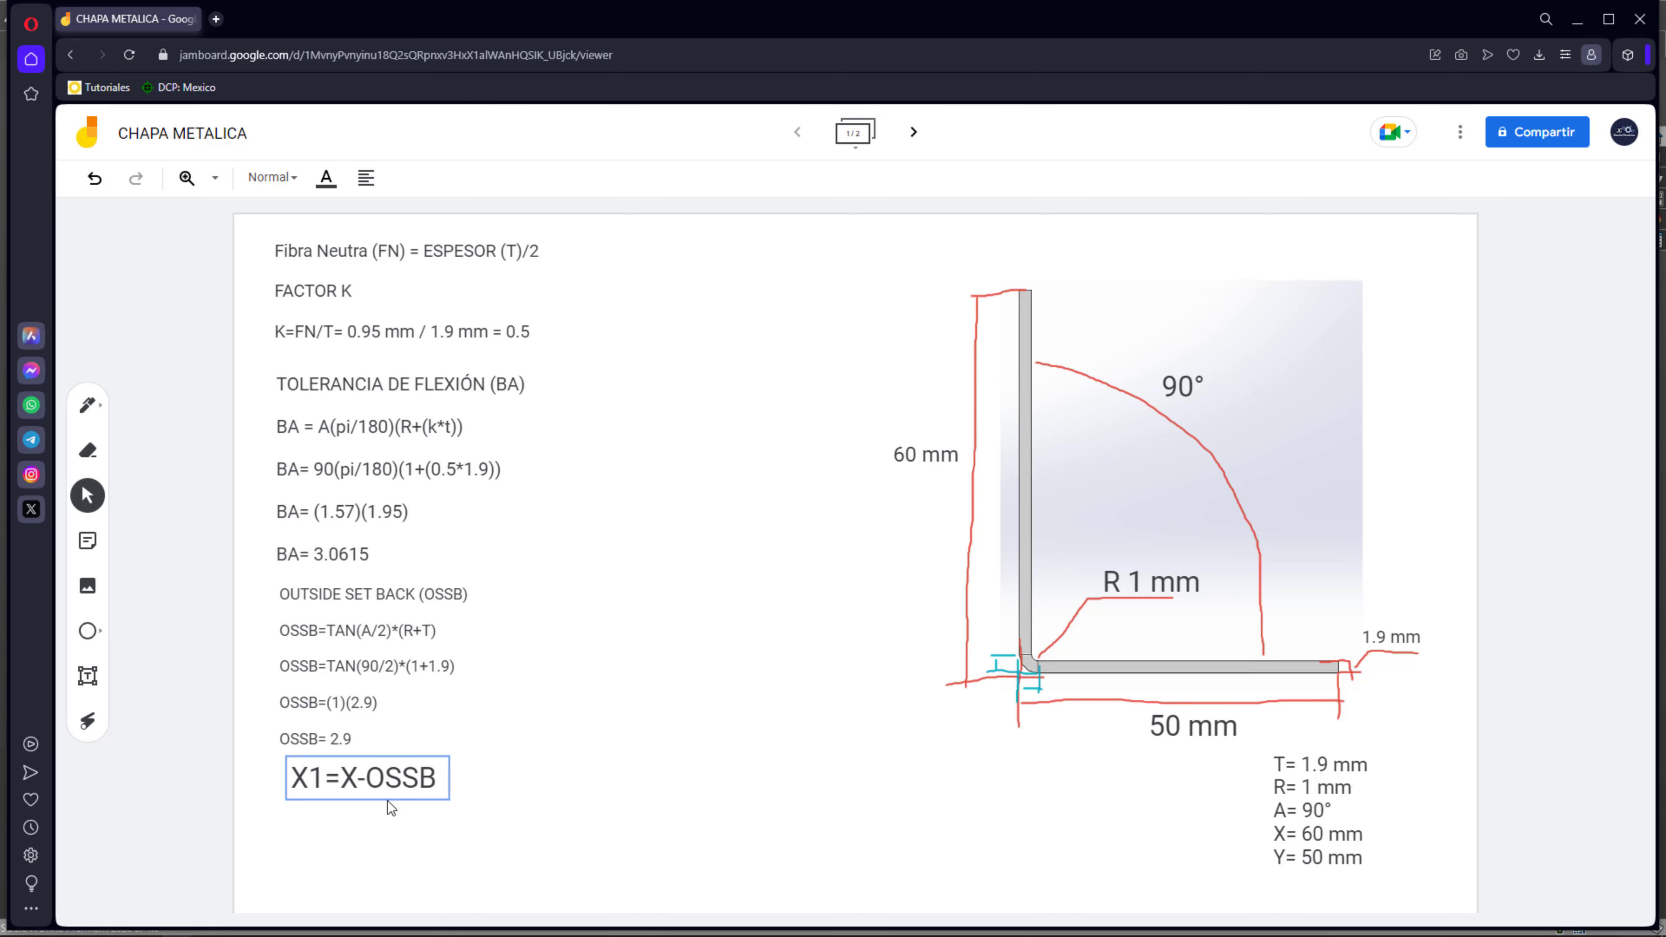
{"action": "key", "text": "Return"}
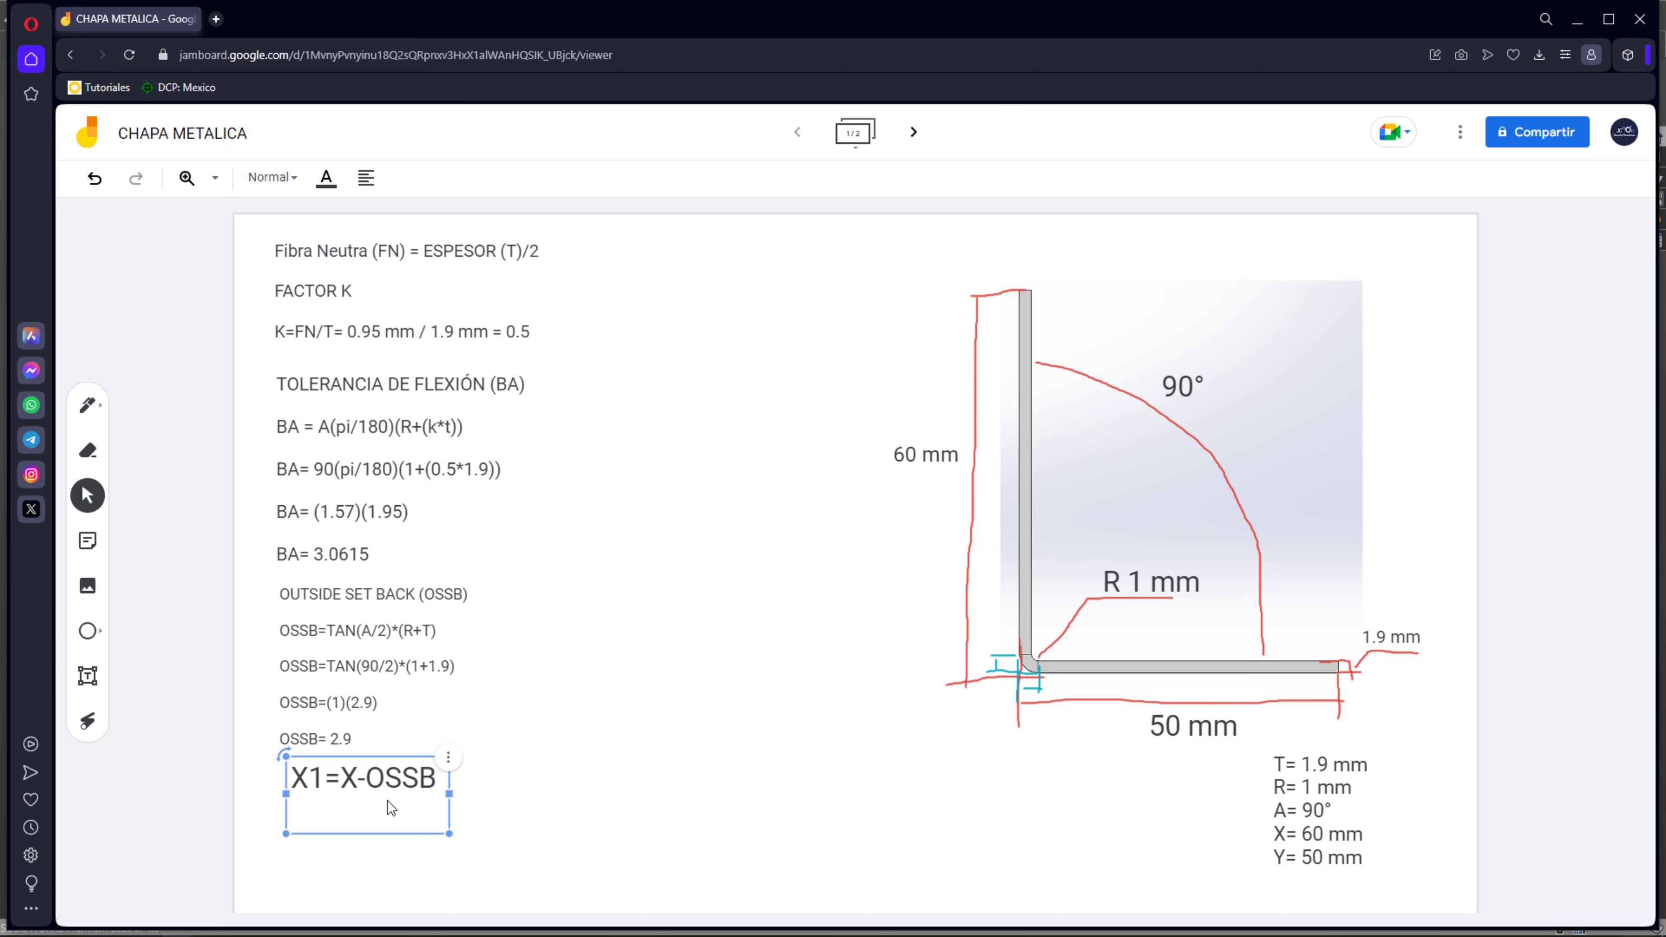
Add the line "X= 60-2.9 = 57.1" below the X1 formula, widen the text box to fit it and reduce the text size.
{"action": "key", "text": "Return"}
{"action": "type", "text": "X"}
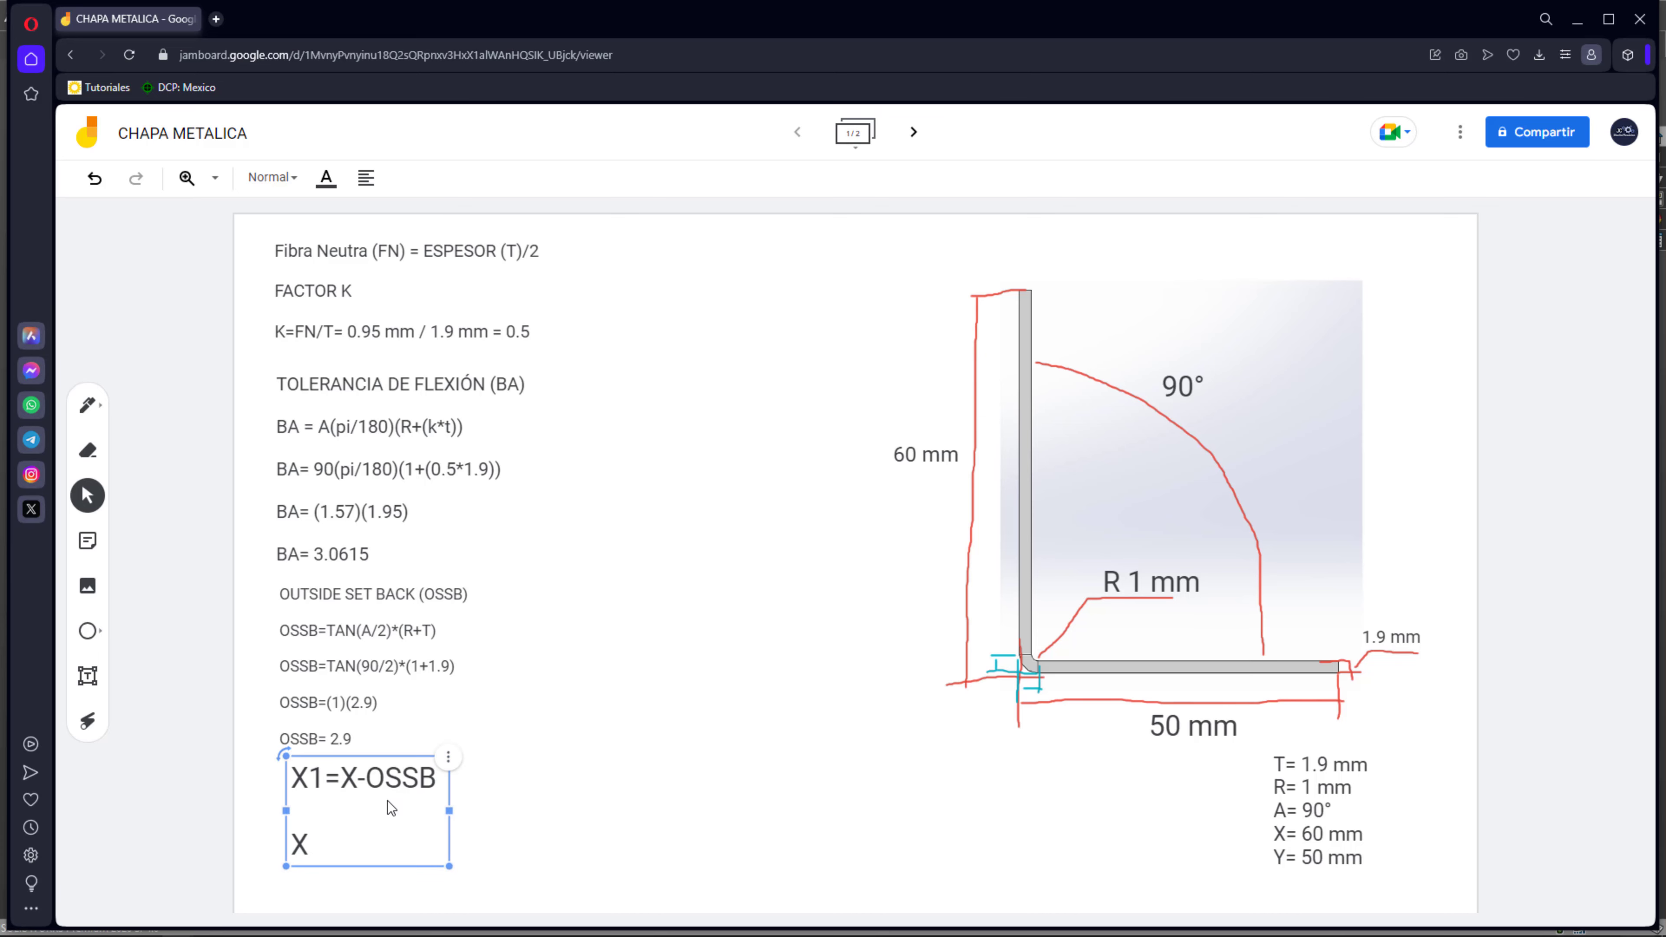
{"action": "type", "text": "= 60-2.9 = 5"}
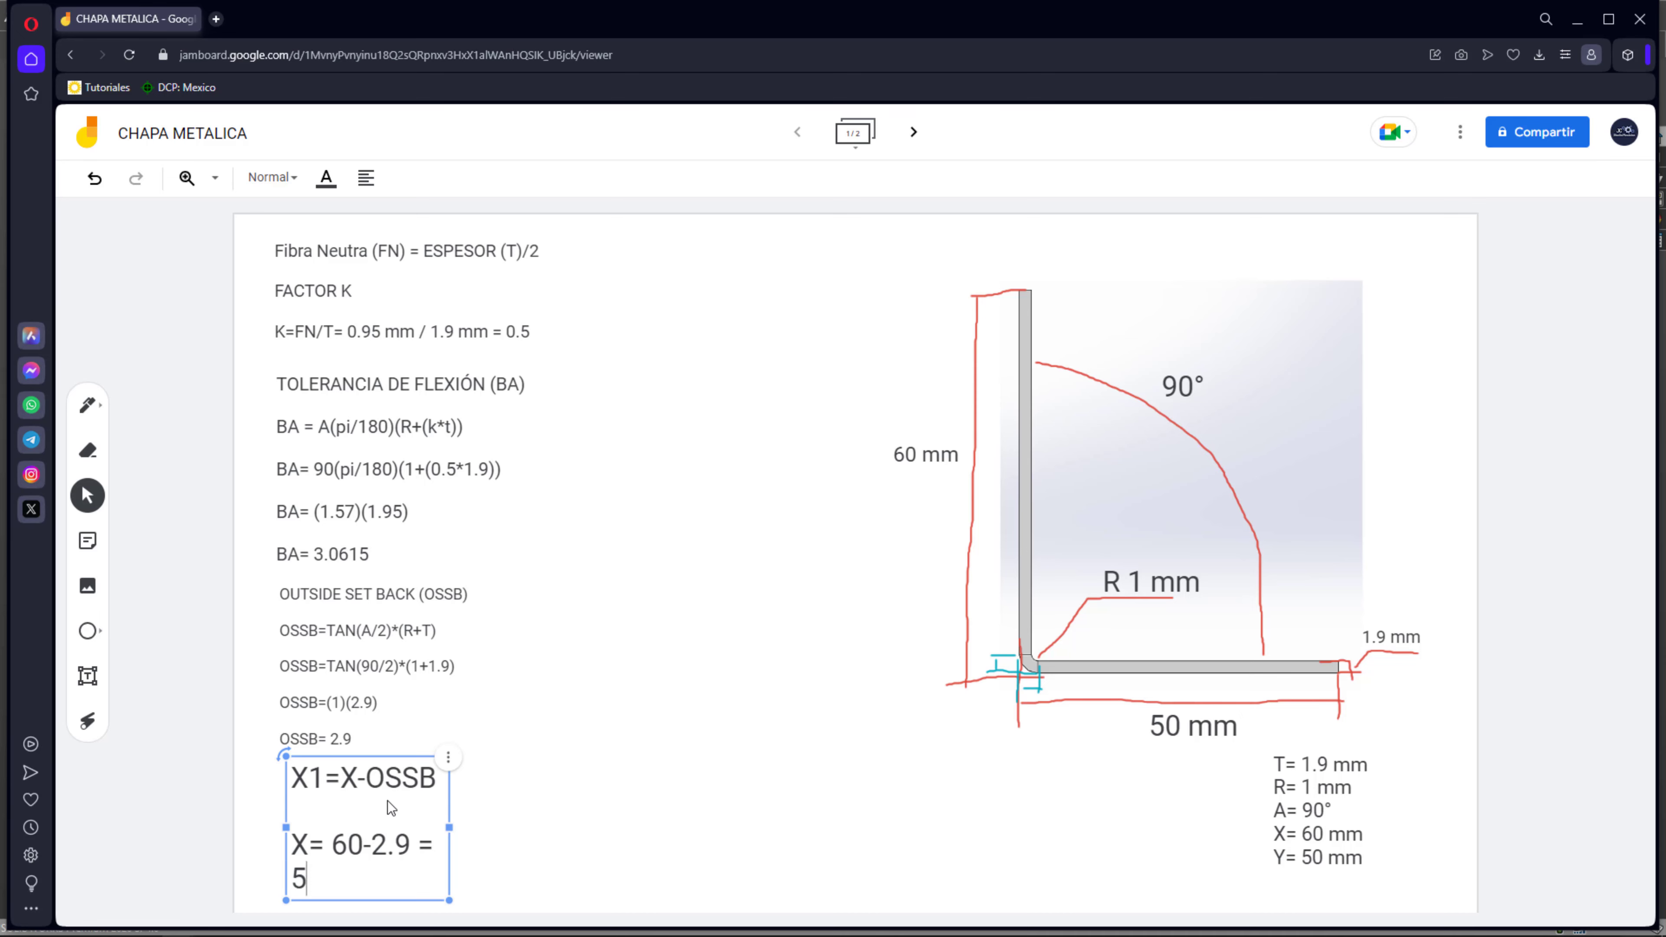
{"action": "type", "text": "7"}
{"action": "key", "text": "Return"}
{"action": "type", "text": "1"}
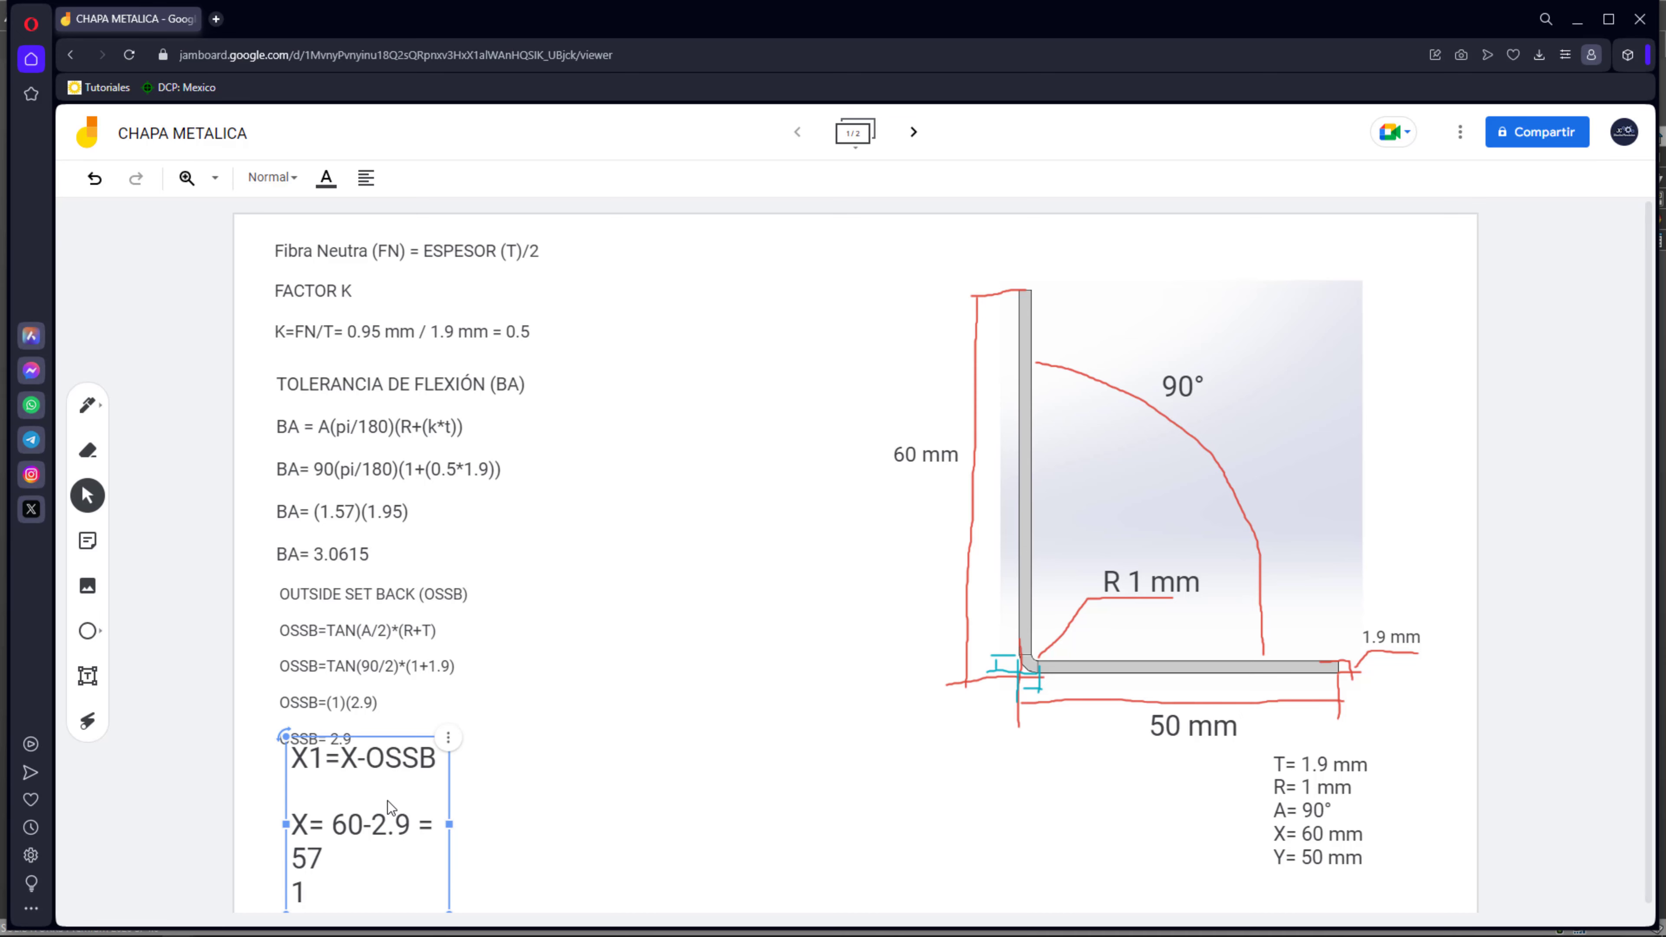
{"action": "key", "text": "BackSpace"}
{"action": "key", "text": "BackSpace"}
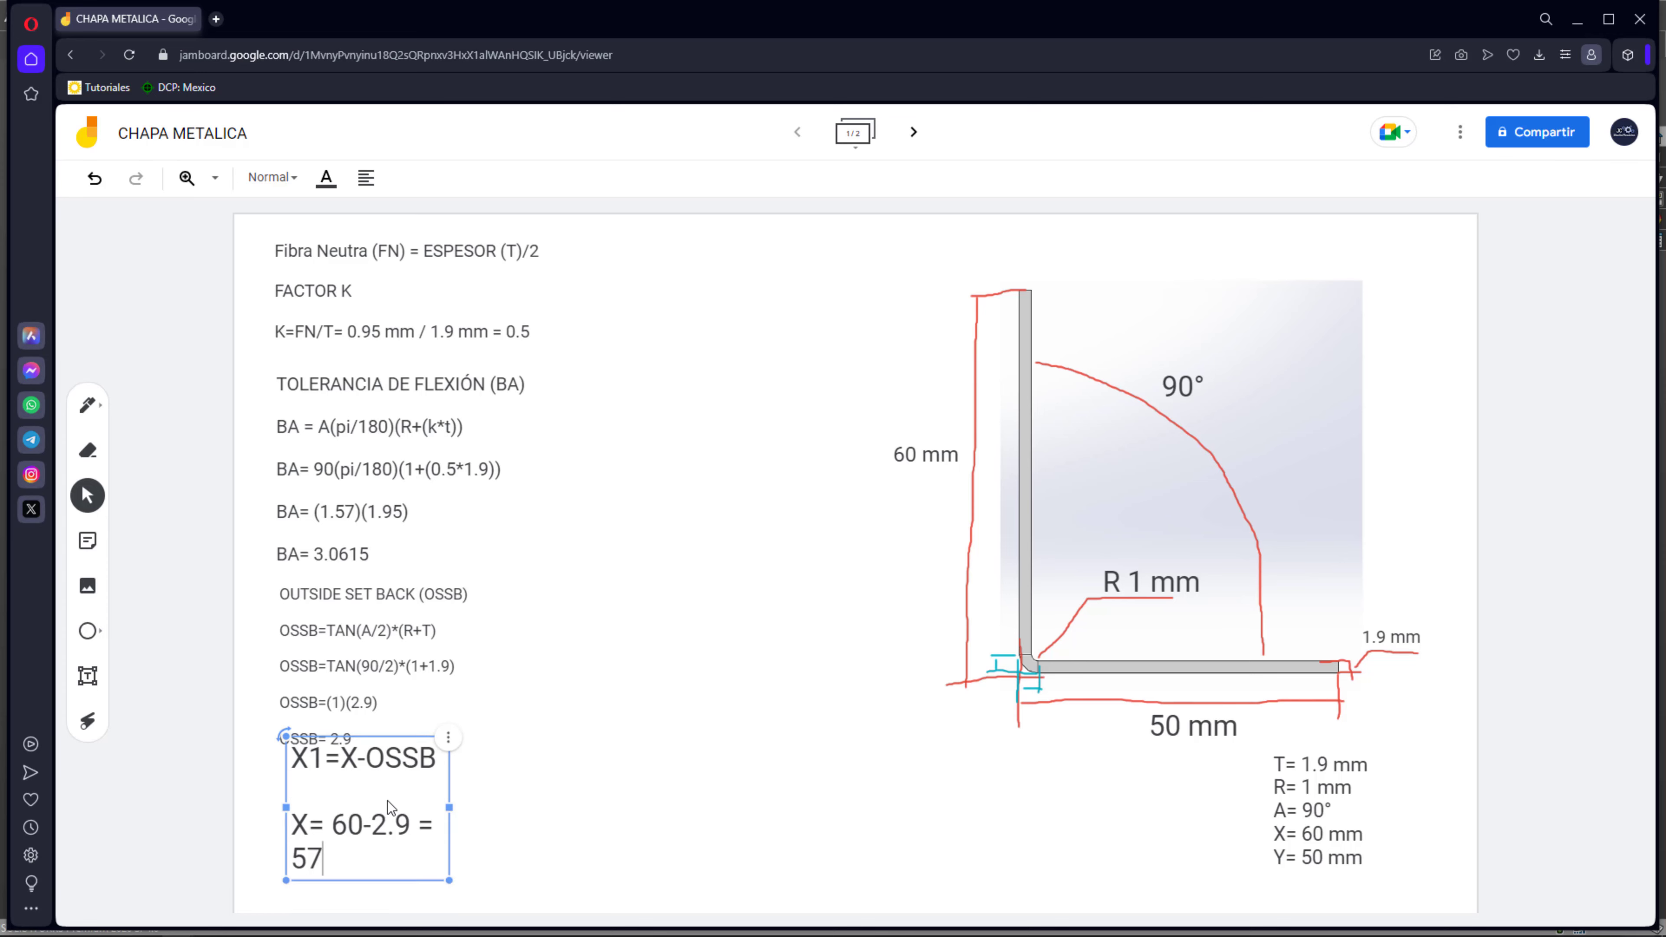
{"action": "type", "text": ".1"}
{"action": "left_click_drag", "start_coordinate": [449, 808], "coordinate": [636, 790]}
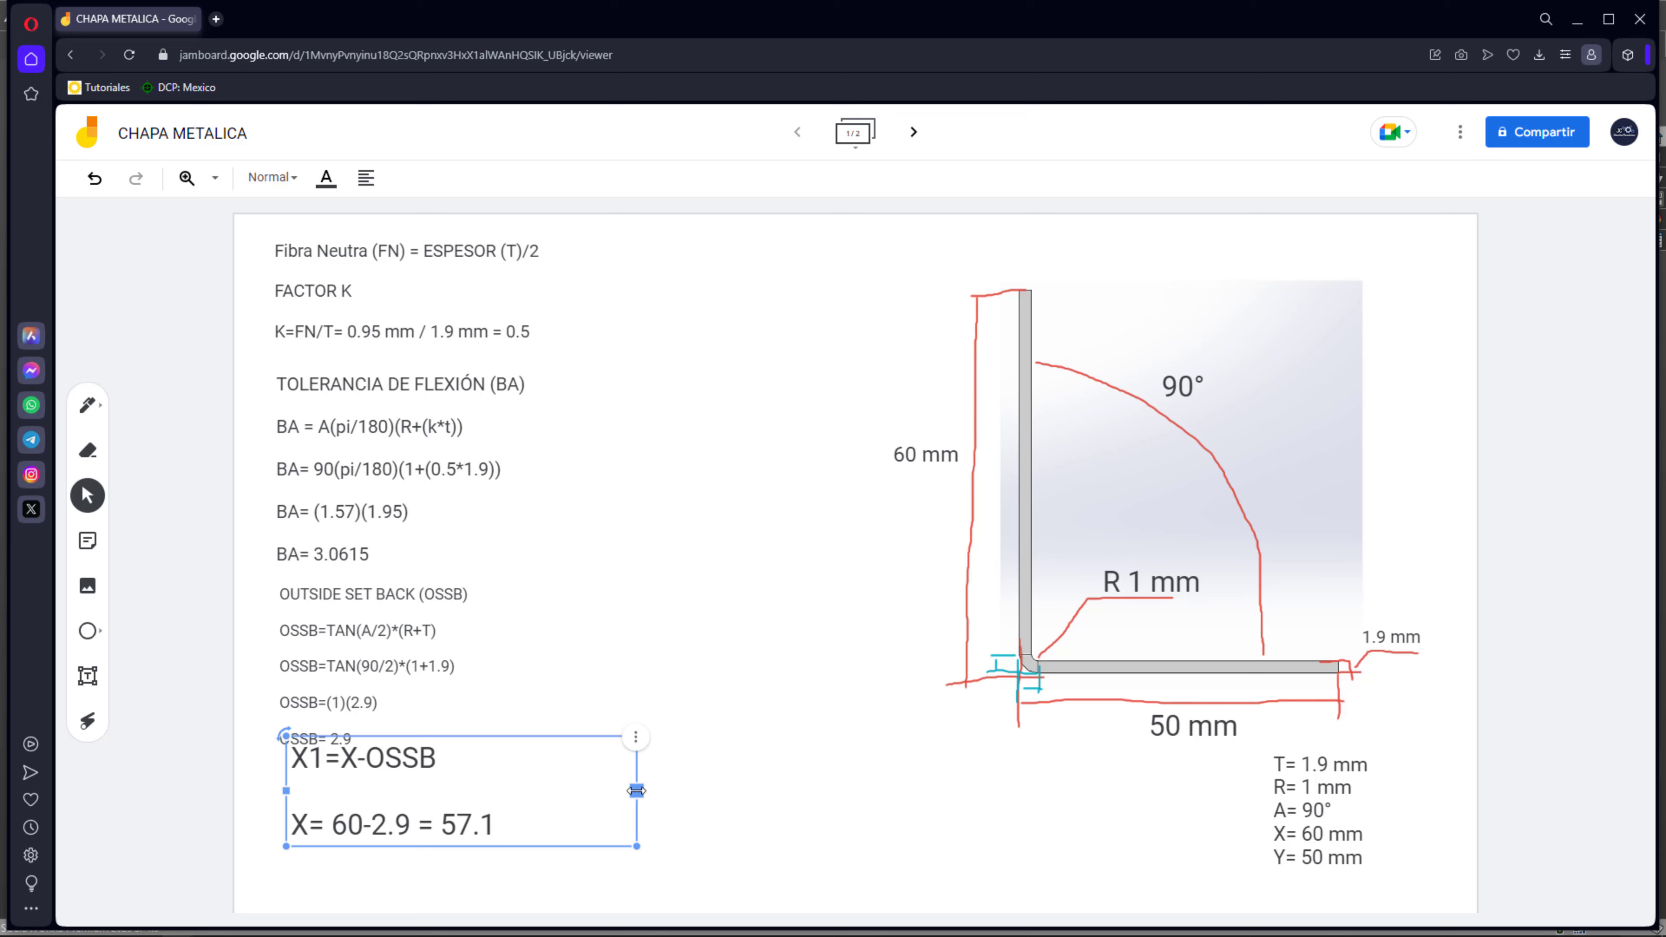
{"action": "left_click_drag", "start_coordinate": [634, 848], "coordinate": [531, 813]}
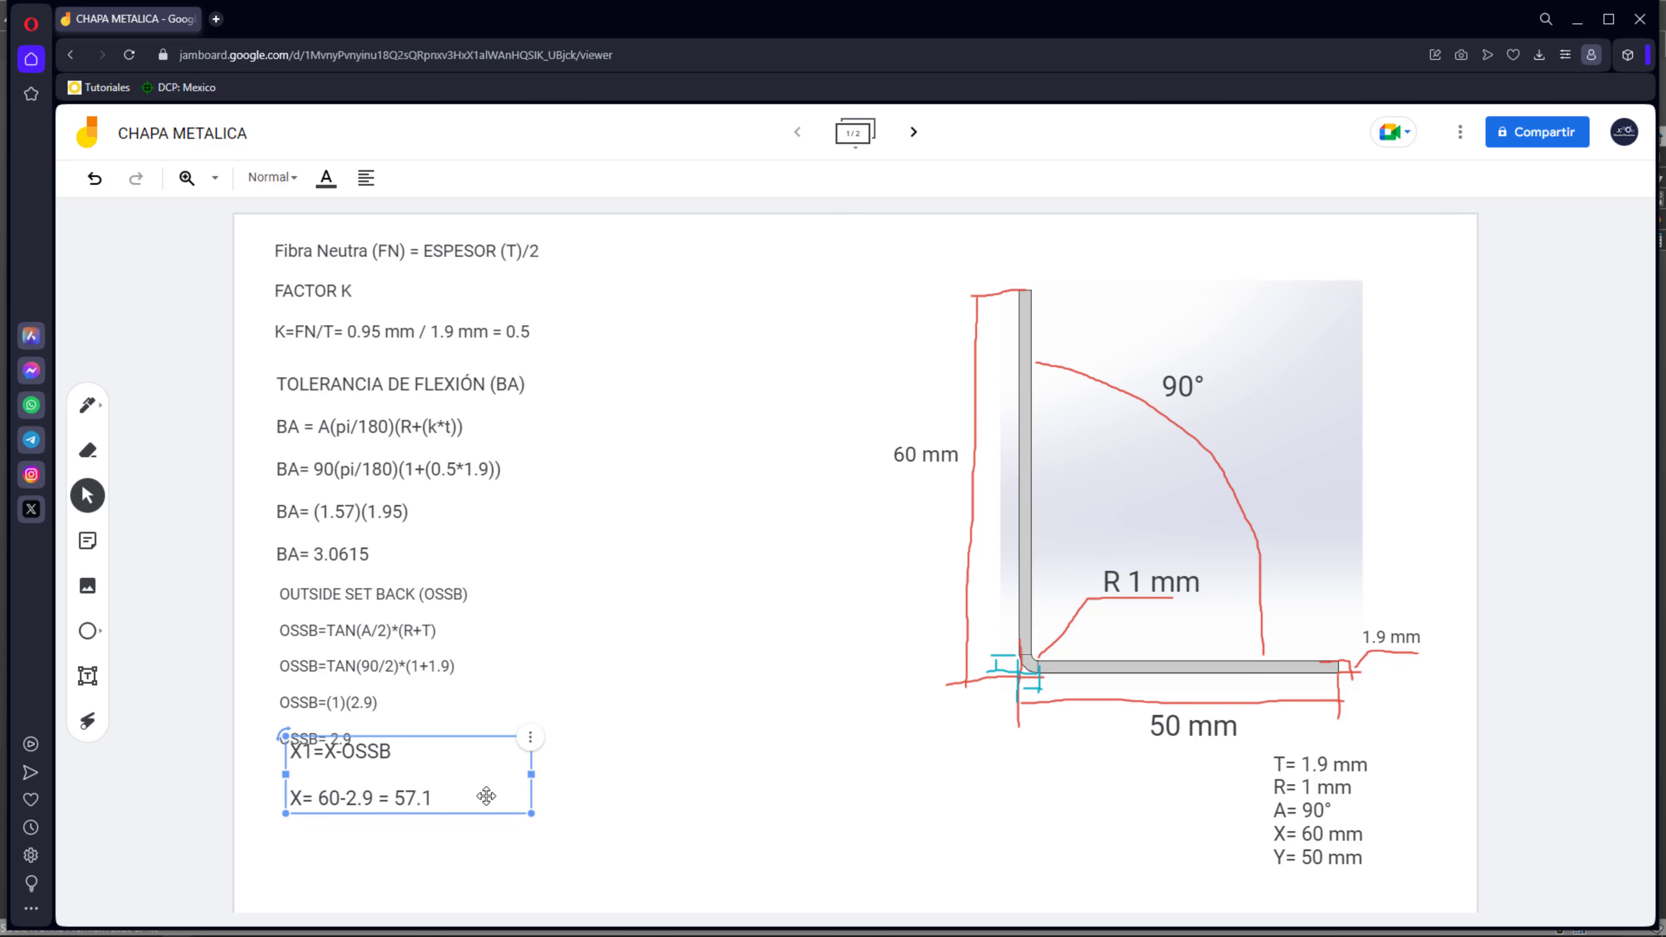
Add the lines "Y1=Y1-OSSB" and "Y1= 50-2.9= 47.1" below the X calculation.
{"action": "key", "text": "Return"}
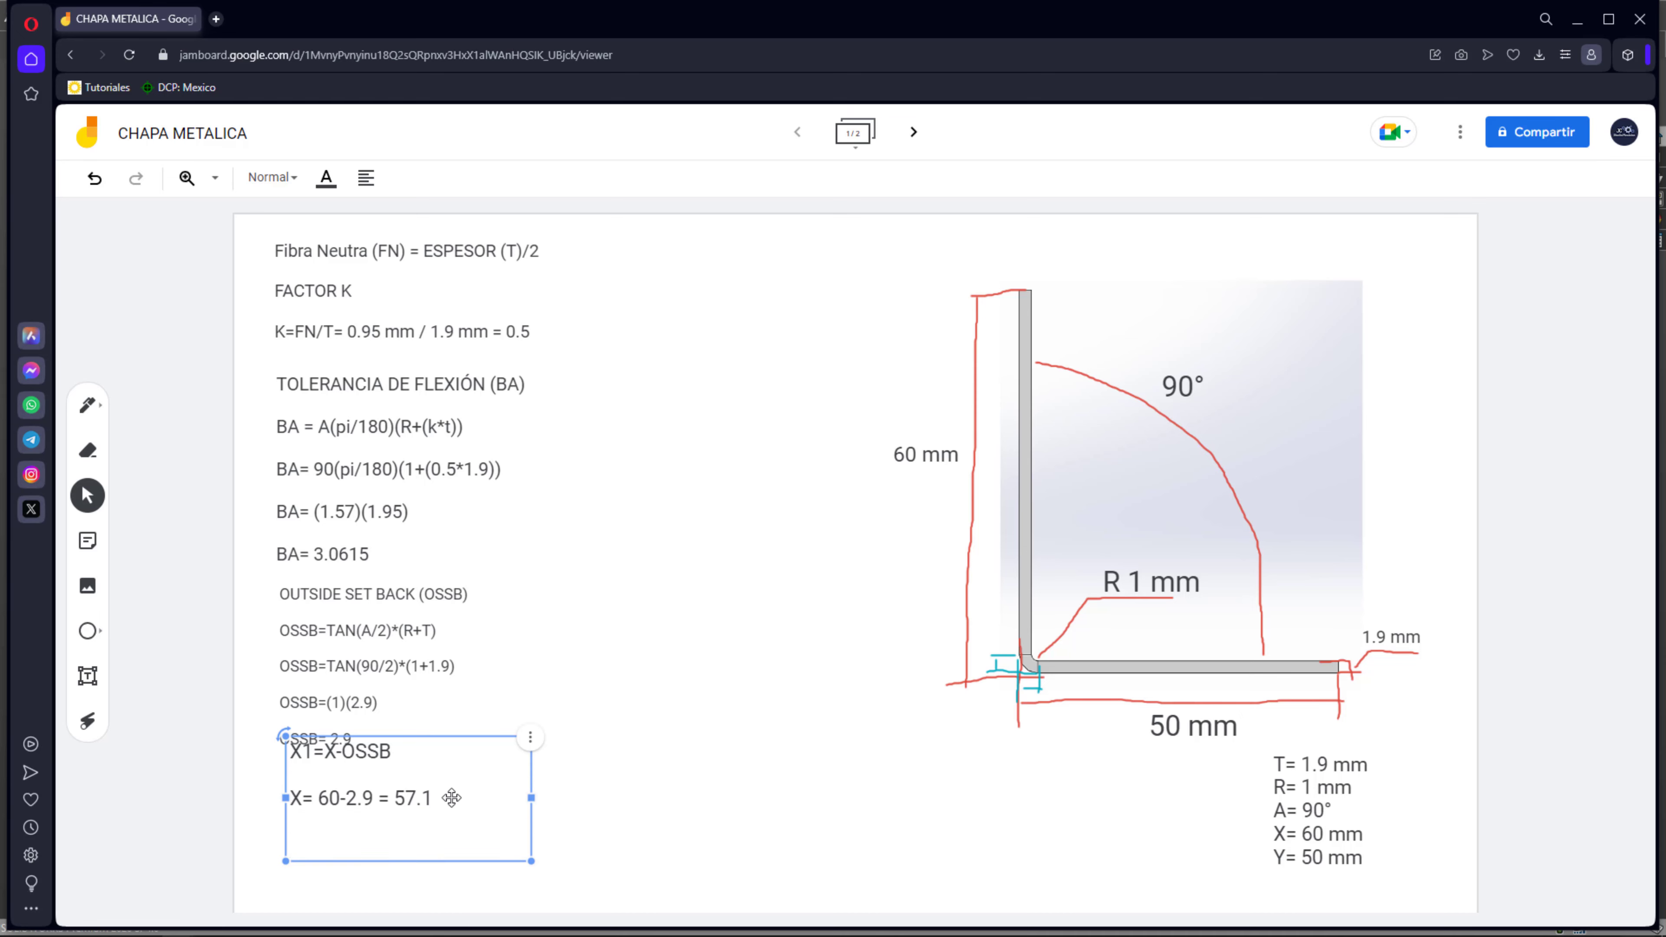
{"action": "type", "text": "Y1=Y1-OSSB"}
{"action": "key", "text": "Return"}
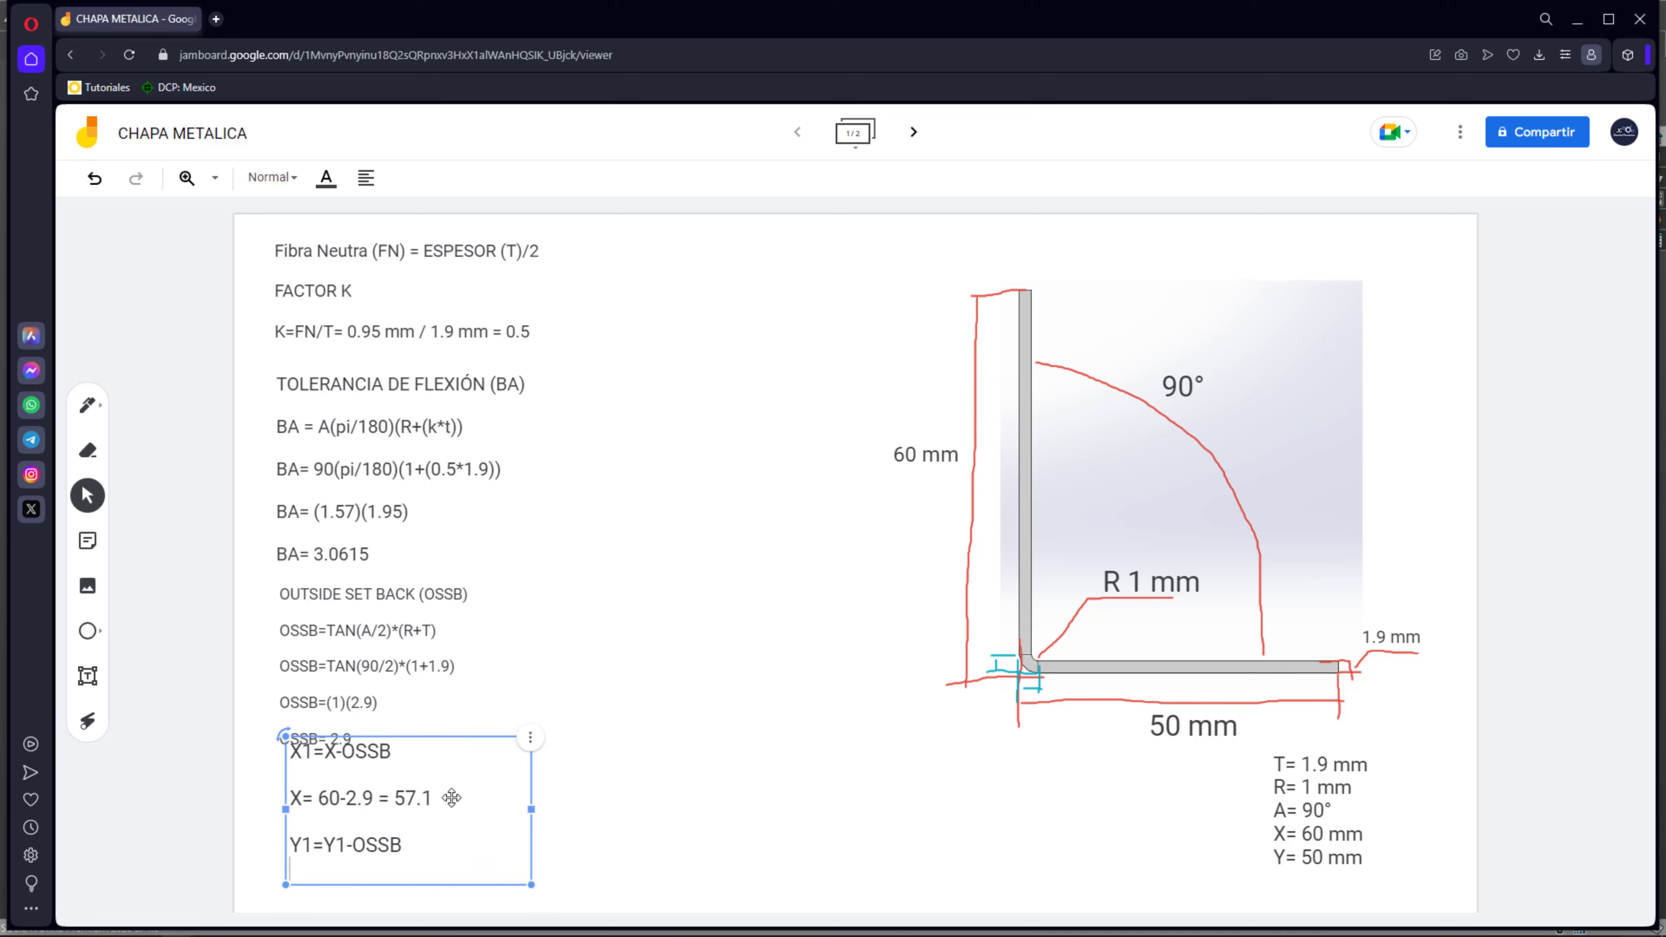
{"action": "type", "text": "Y1"}
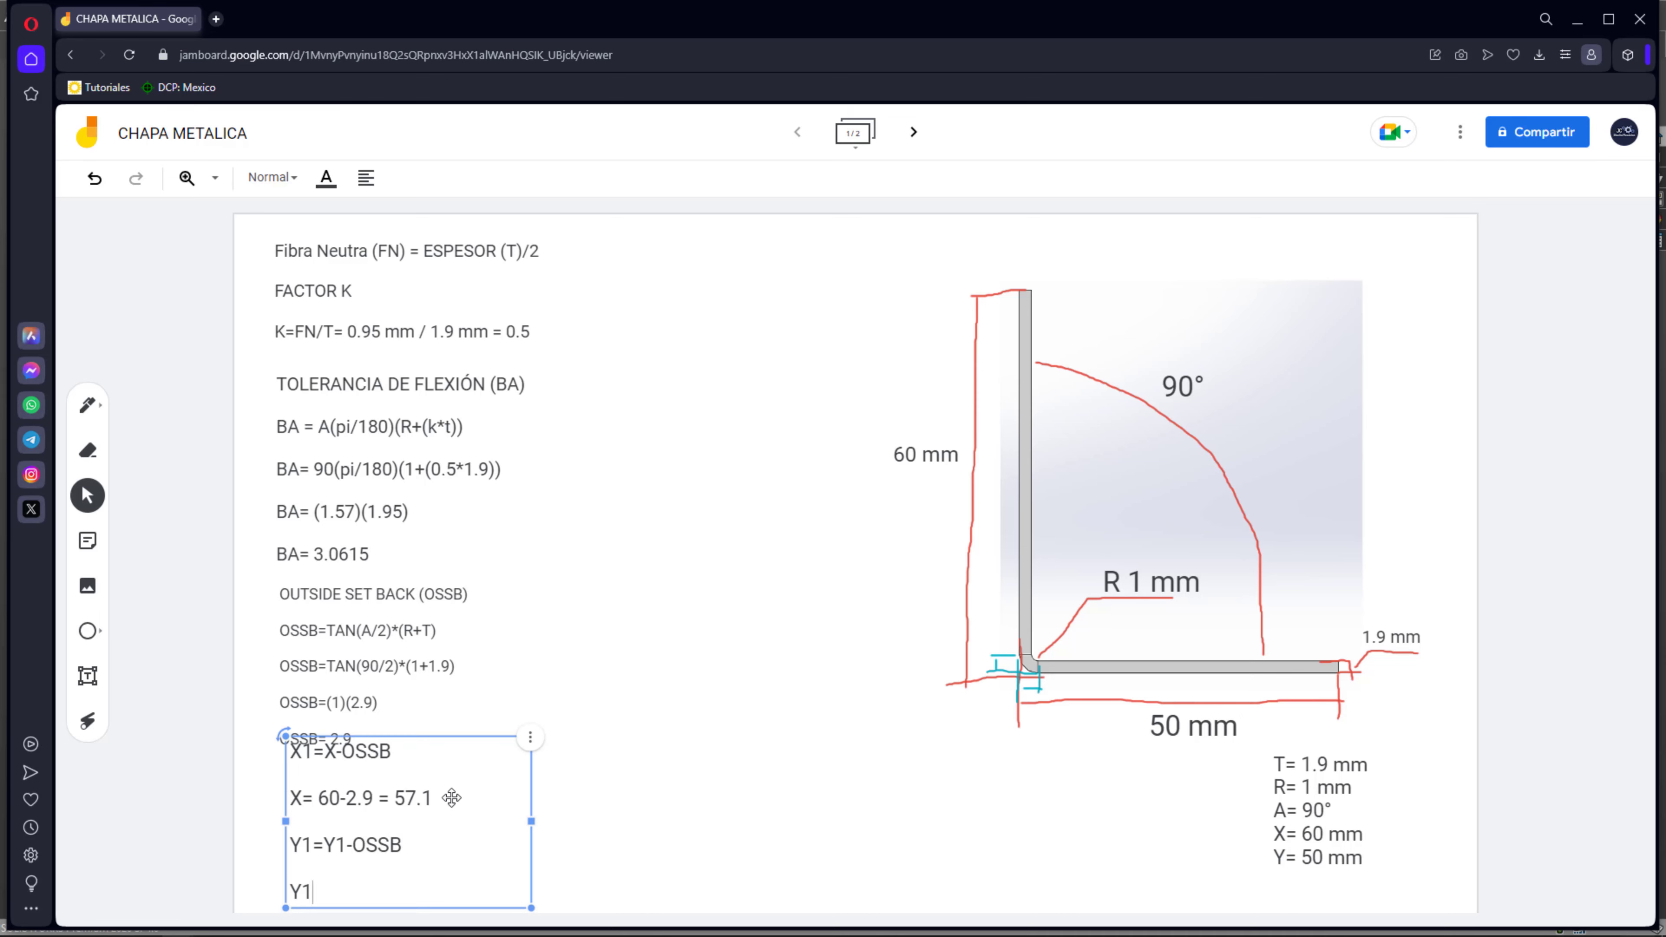
{"action": "type", "text": "= 50-2.9= 47.1"}
Shrink the X1 and Y1 calculation text box and place it beside the OSSB formulas.
{"action": "left_click", "coordinate": [614, 808]}
{"action": "left_click", "coordinate": [457, 826]}
{"action": "left_click_drag", "start_coordinate": [531, 907], "coordinate": [434, 842]}
{"action": "left_click_drag", "start_coordinate": [321, 801], "coordinate": [547, 656]}
{"action": "left_click", "coordinate": [573, 721]}
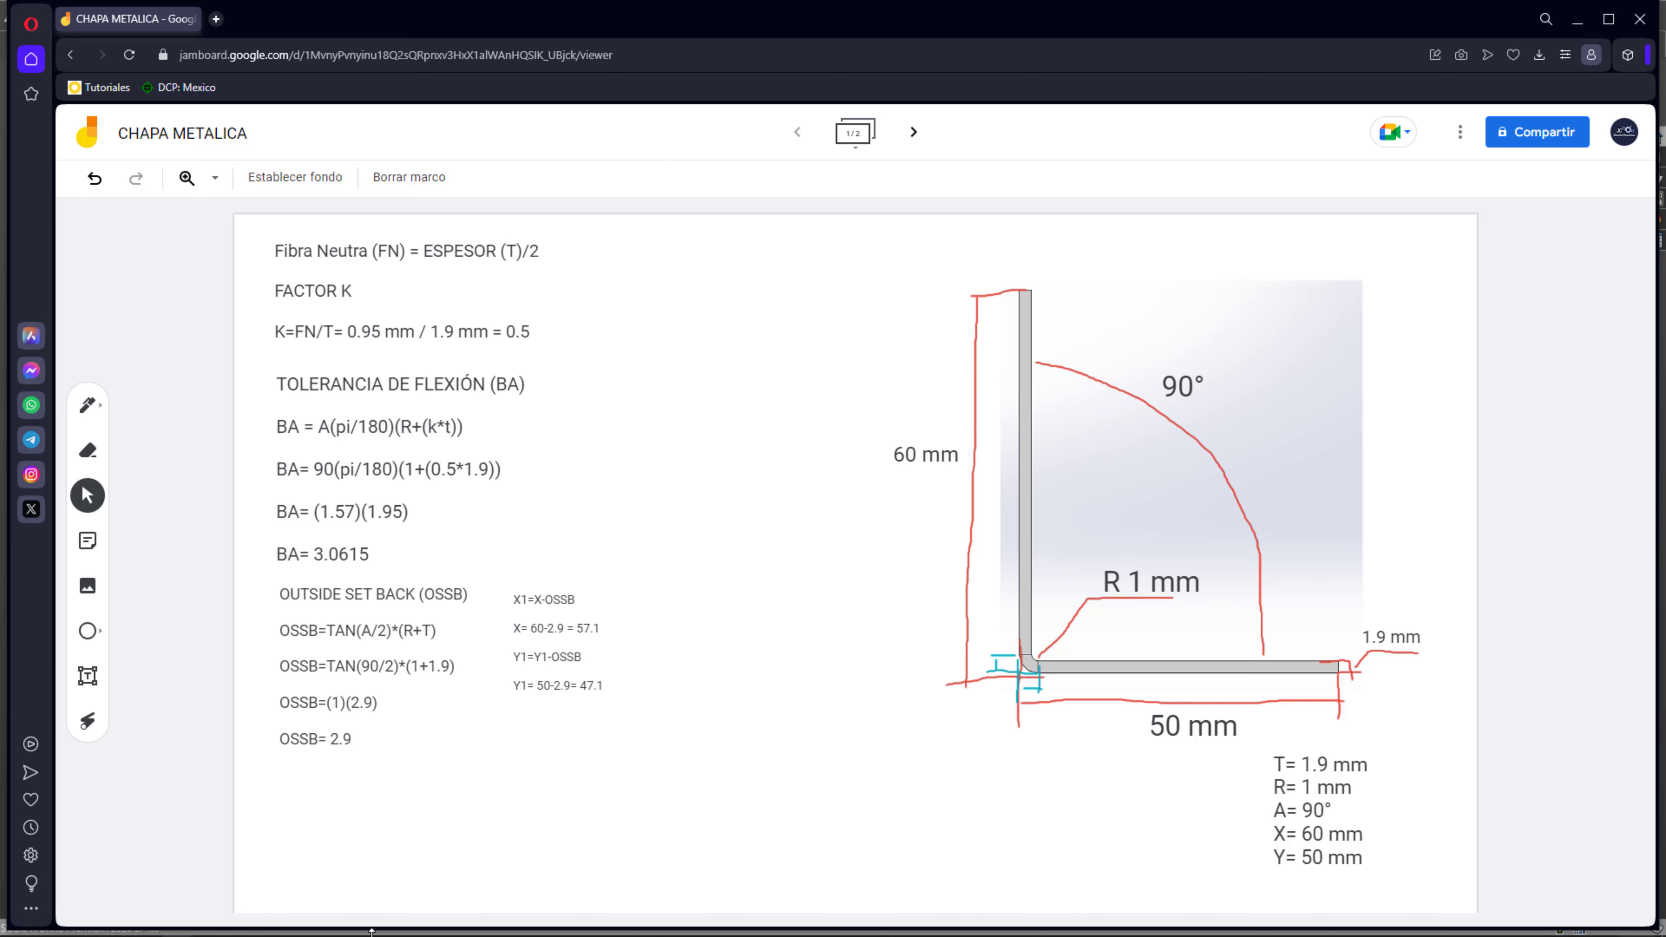
Switch to the SOLIDWORKS blog article and enlarge the K-factor, bend allowance and bend deduction table to read the flat pattern formula.
{"action": "key", "text": "alt+Tab"}
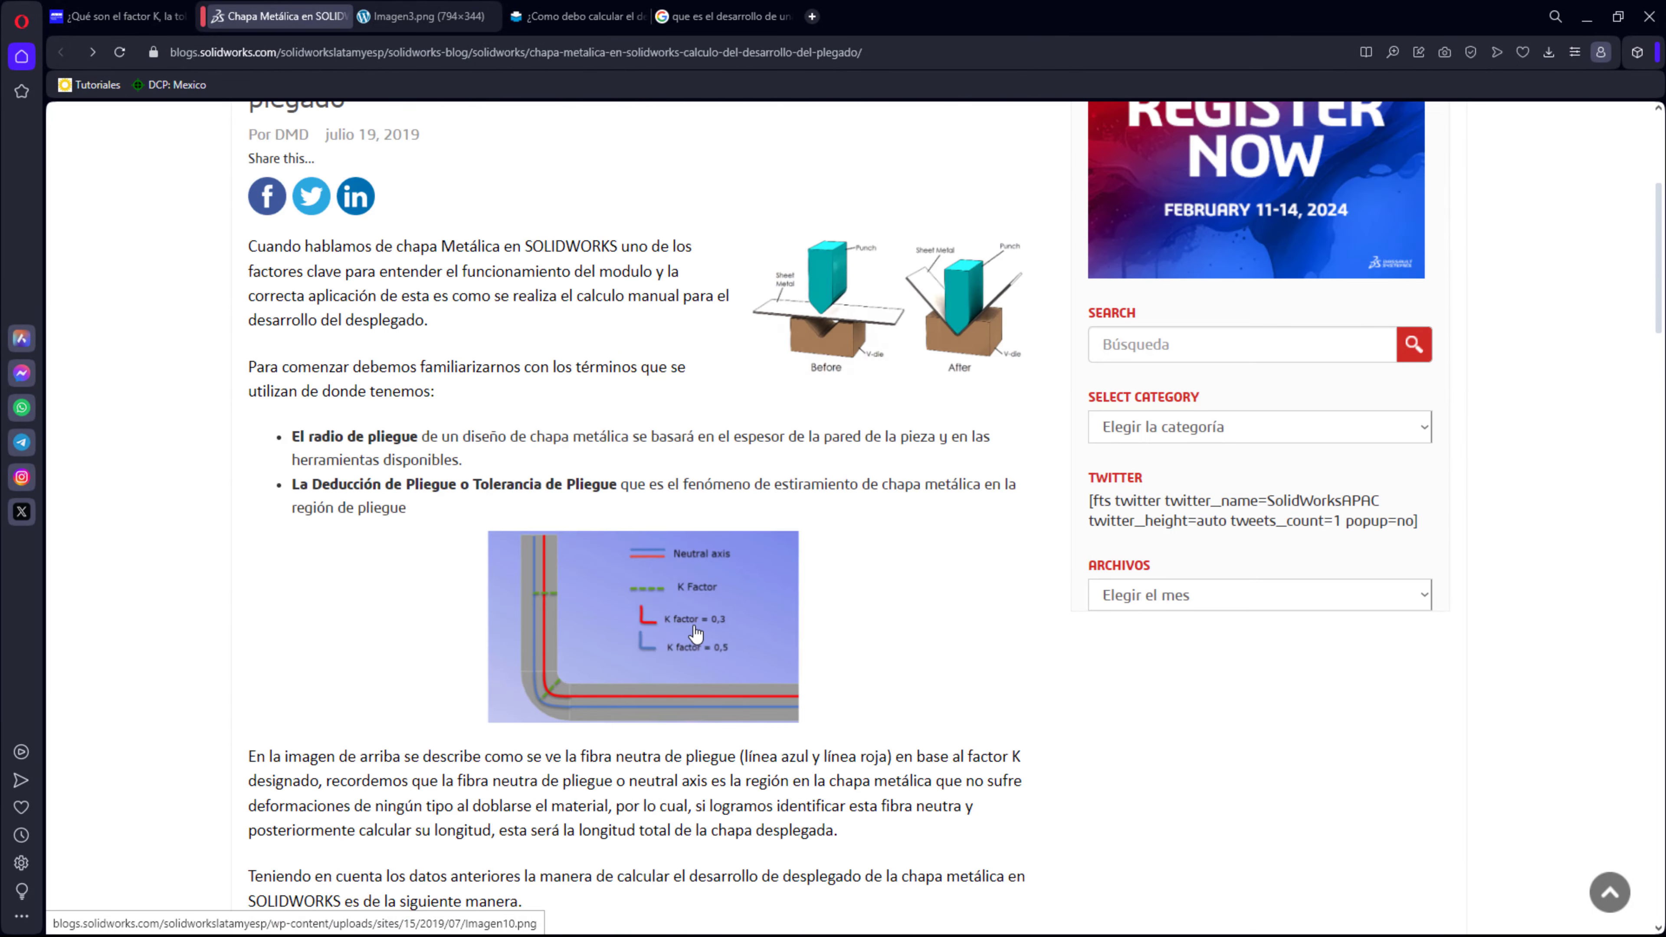
{"action": "scroll", "coordinate": [645, 423], "scroll_direction": "down", "scroll_amount": 15}
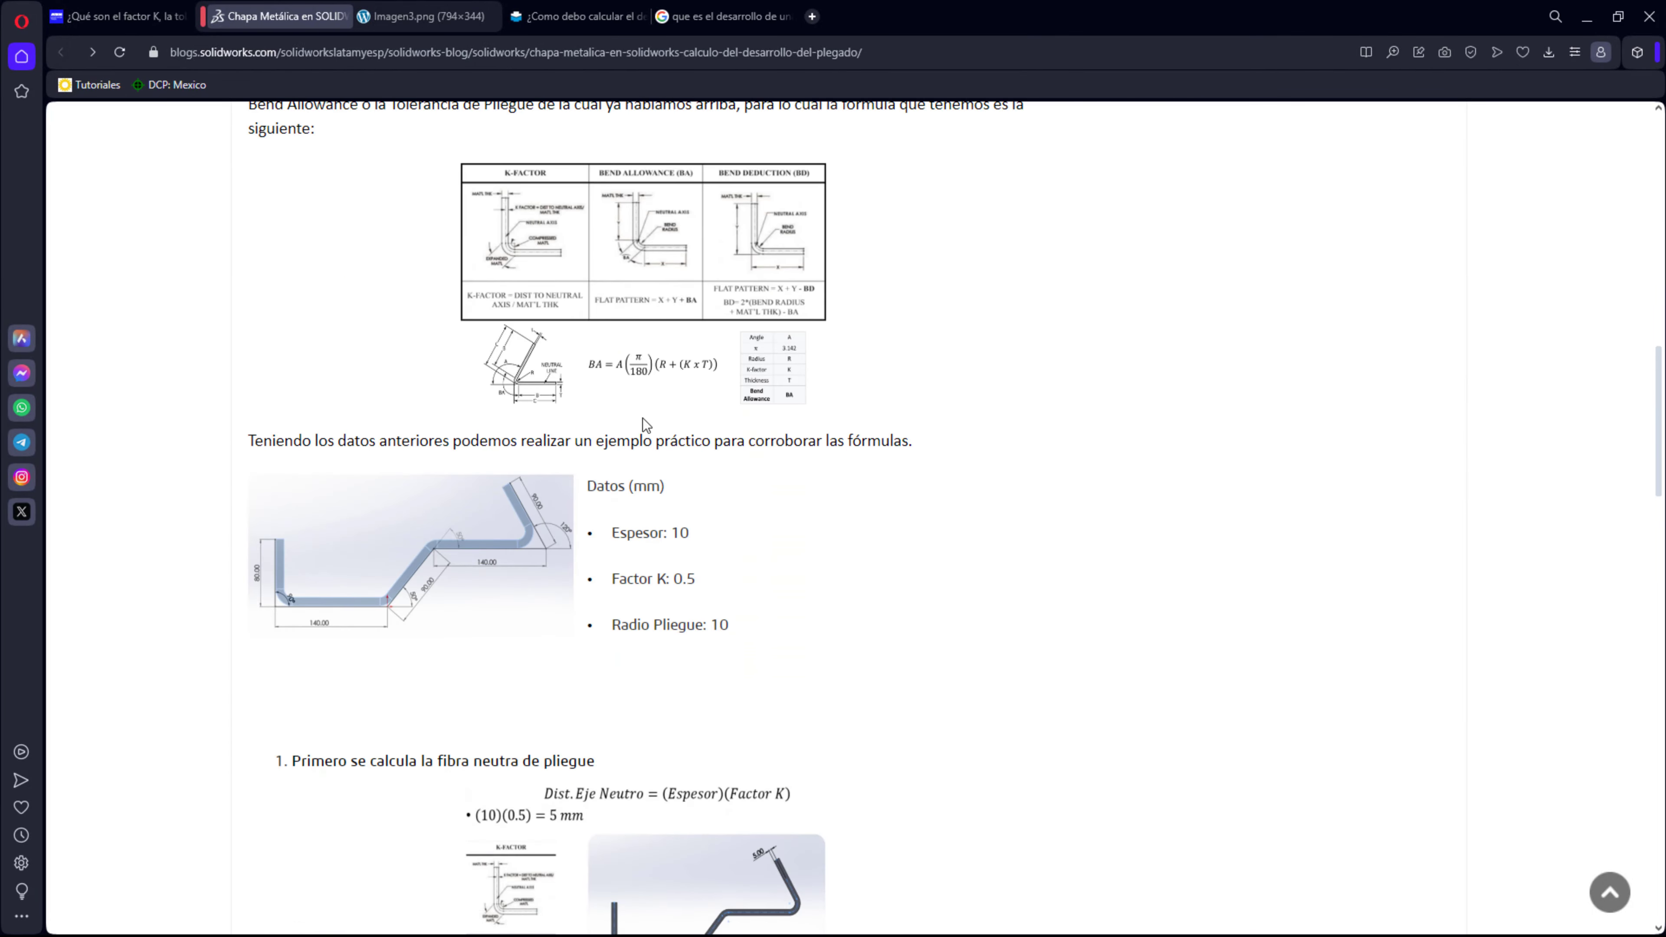
{"action": "scroll", "coordinate": [646, 423], "scroll_direction": "up", "scroll_amount": 4}
{"action": "left_click", "coordinate": [649, 488]}
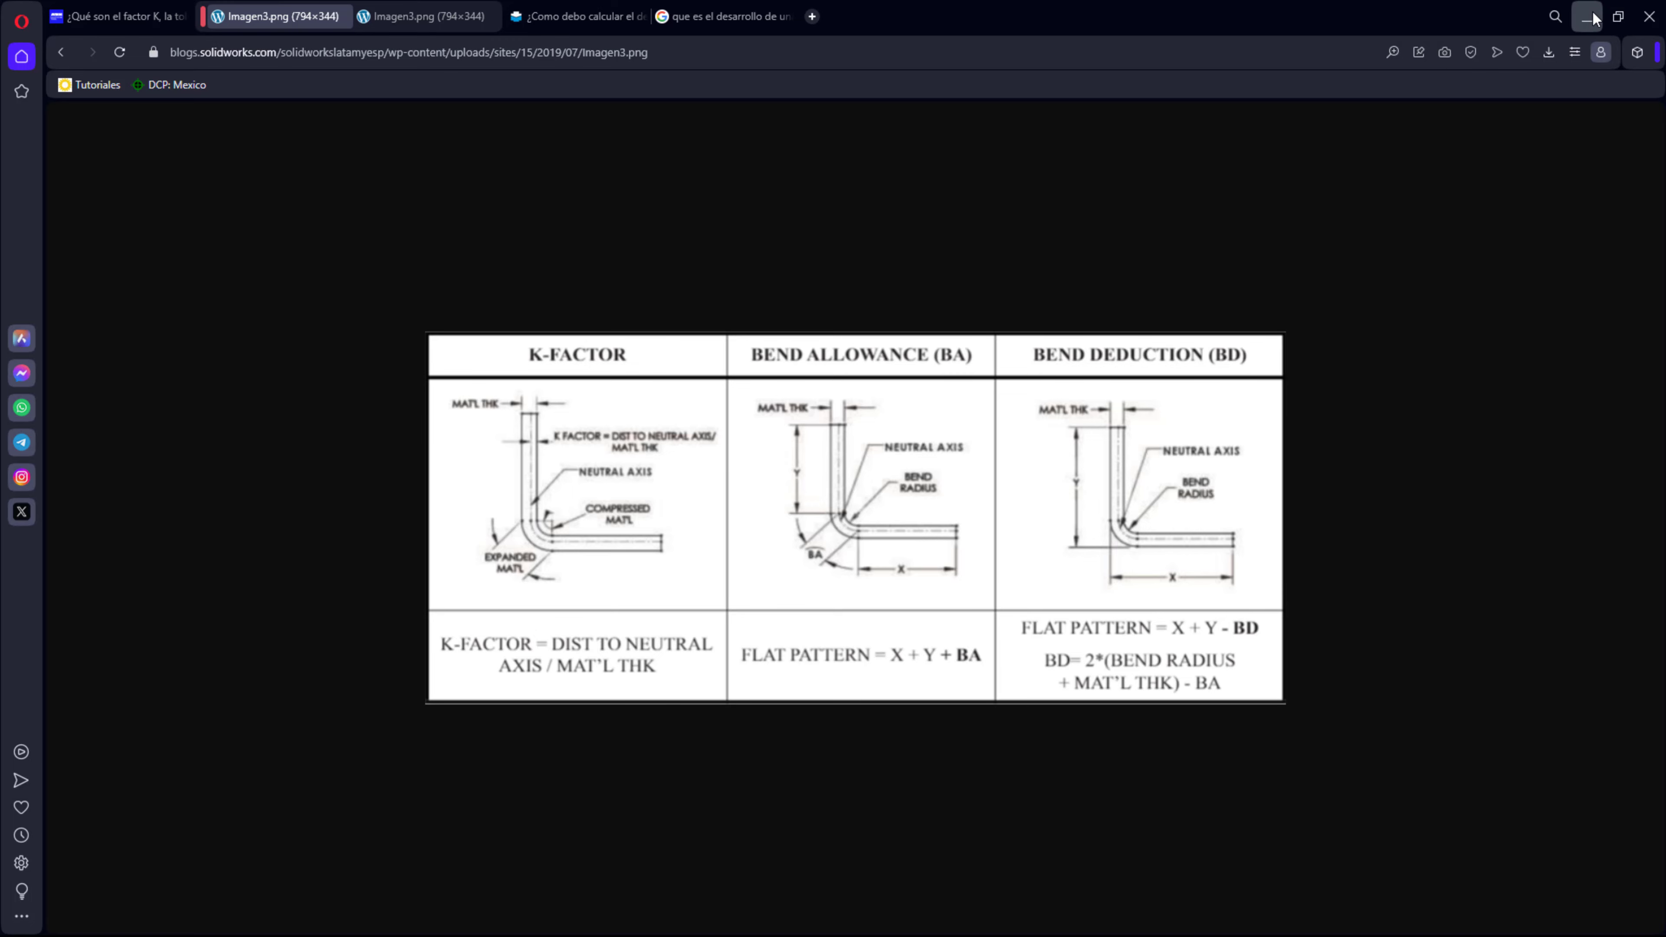
{"action": "key", "text": "alt"}
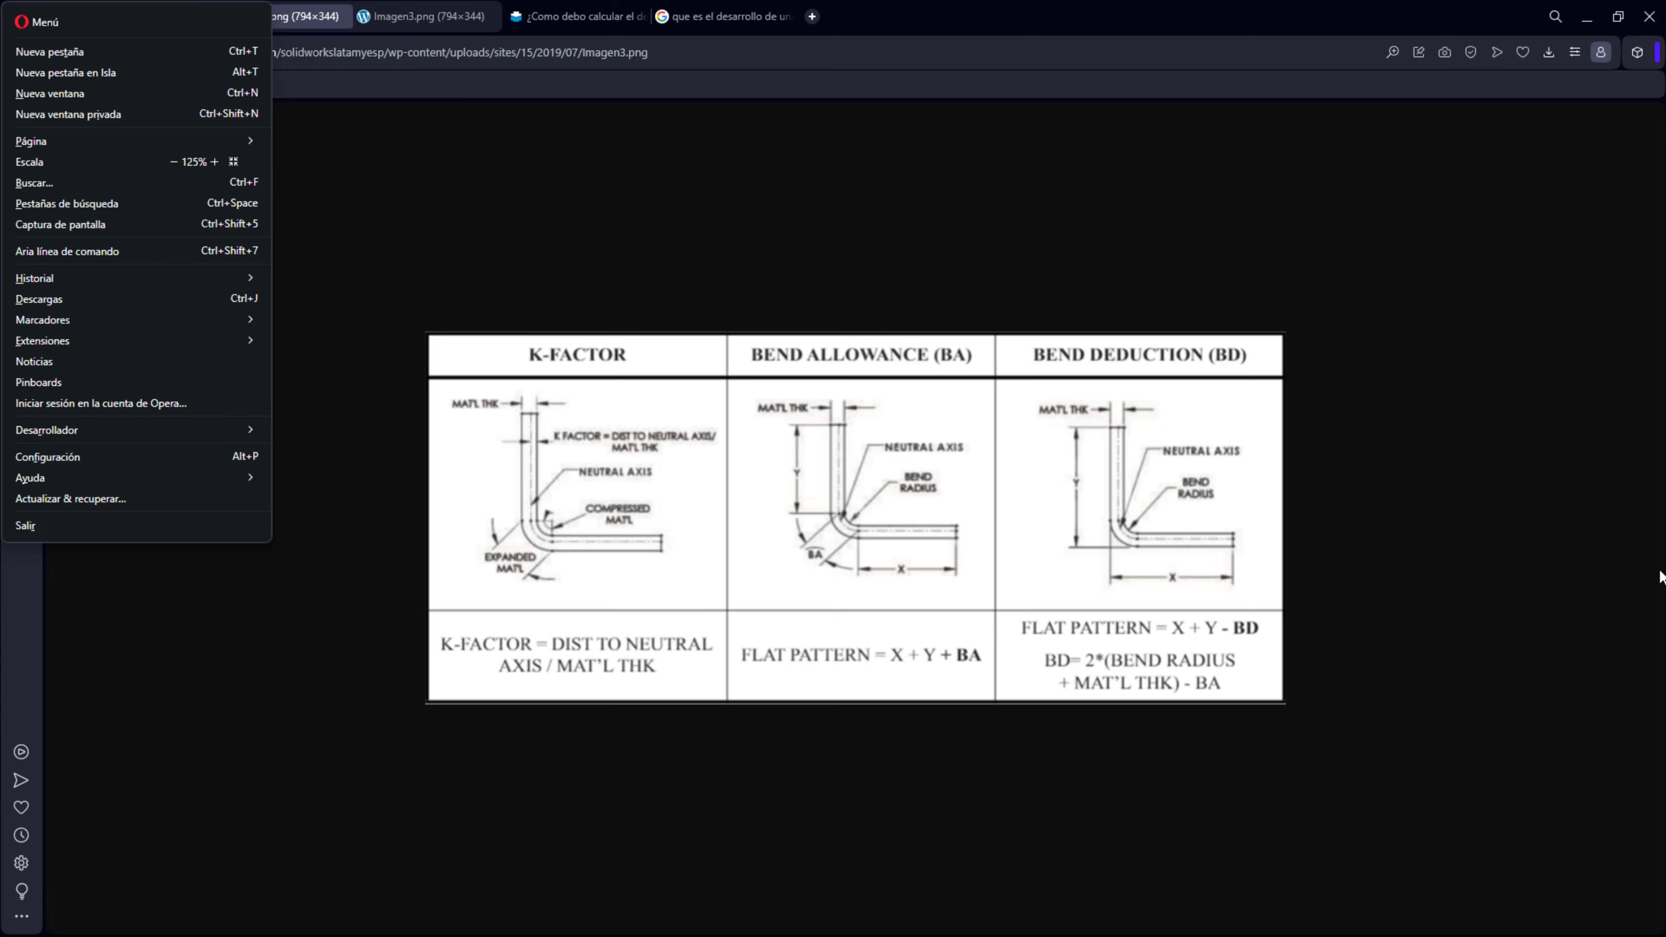
{"action": "left_click", "coordinate": [1538, 557]}
Return to the Jamboard and move the X1 and Y1 calculations slightly closer to the OSSB formulas.
{"action": "key", "text": "alt+Tab"}
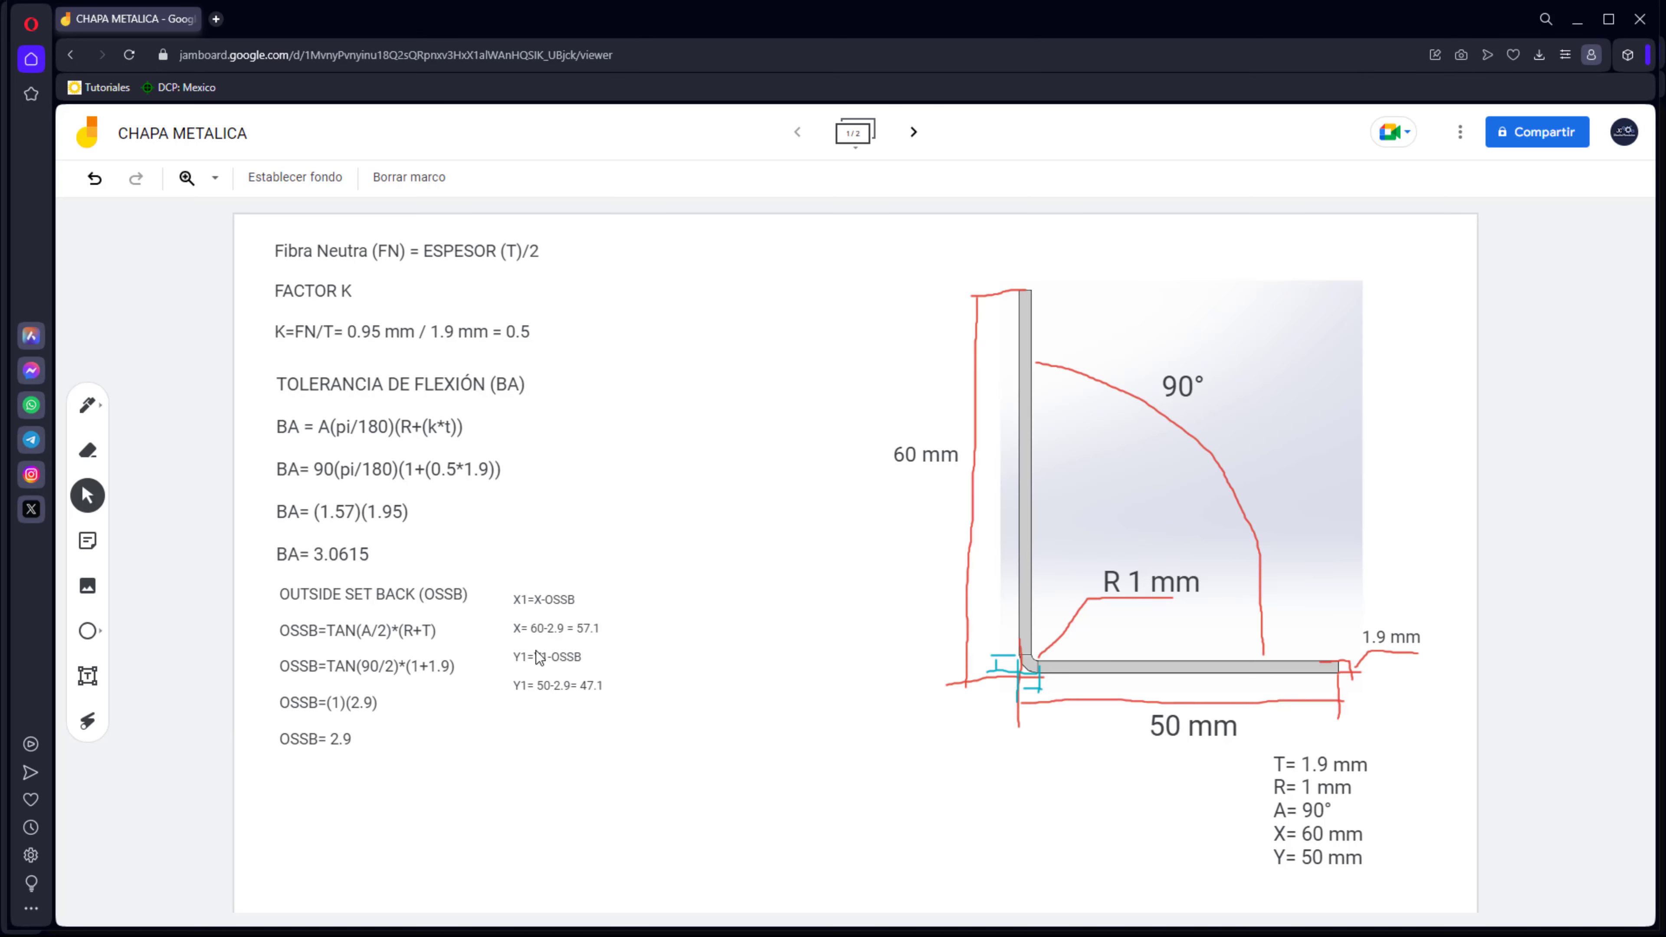
{"action": "left_click_drag", "start_coordinate": [572, 627], "coordinate": [554, 622]}
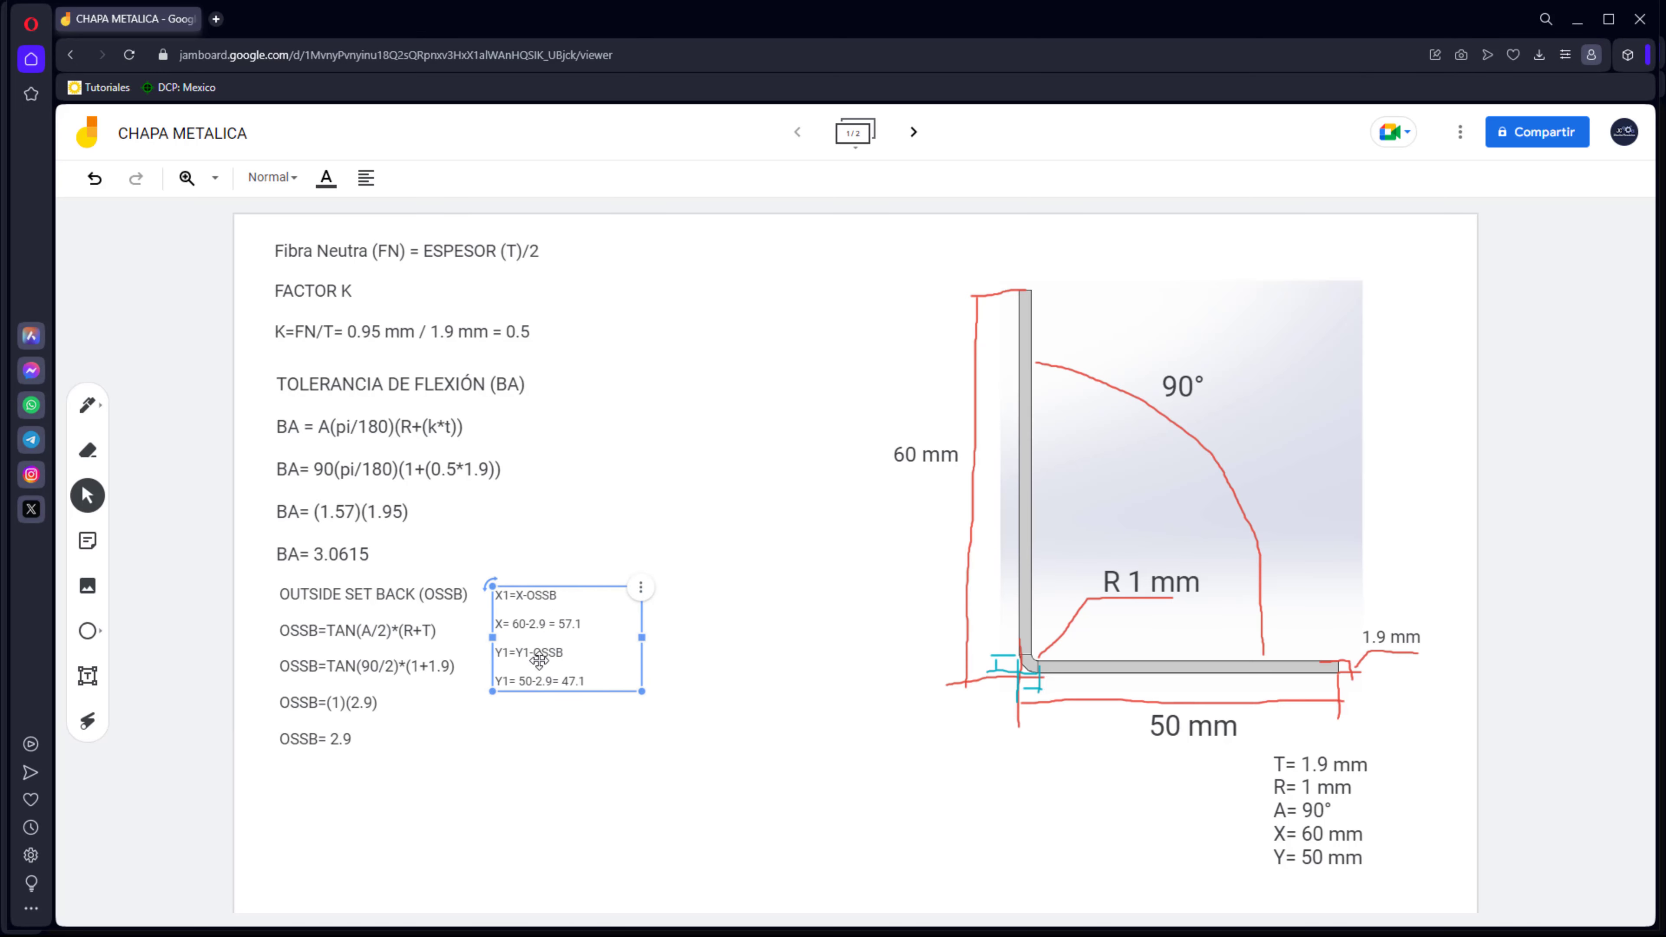
{"action": "left_click", "coordinate": [647, 789]}
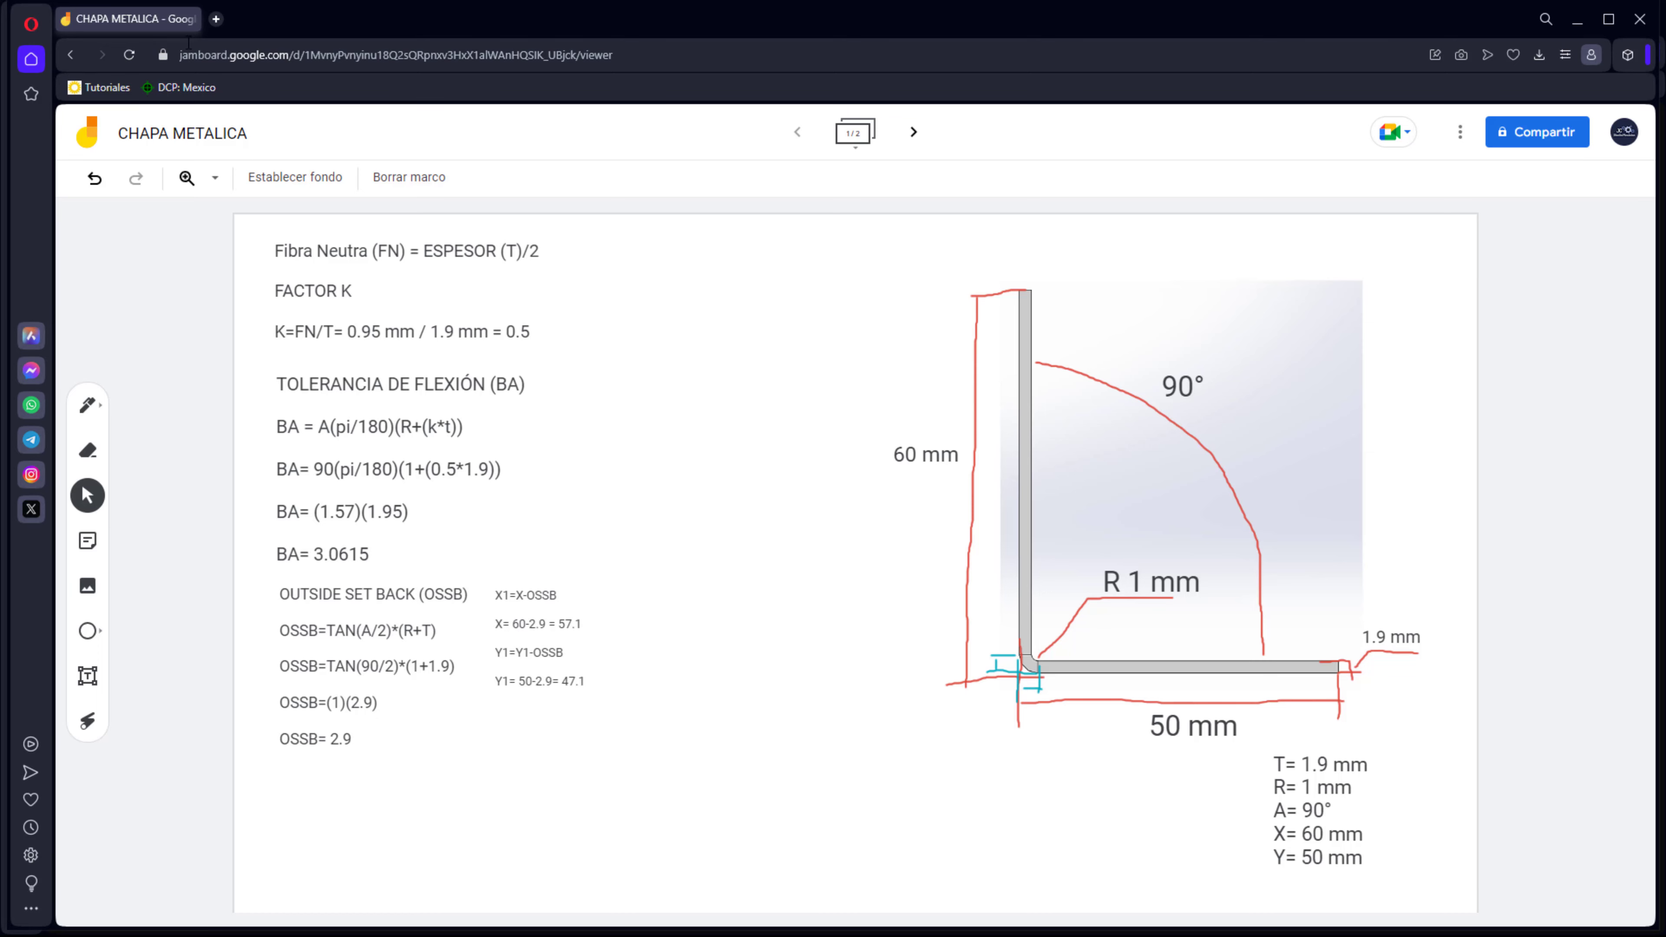
Add a text box headed "FLAT PATTERN (FP)" below the OSSB calculation and widen it to fit the heading on one line.
{"action": "left_click", "coordinate": [87, 675]}
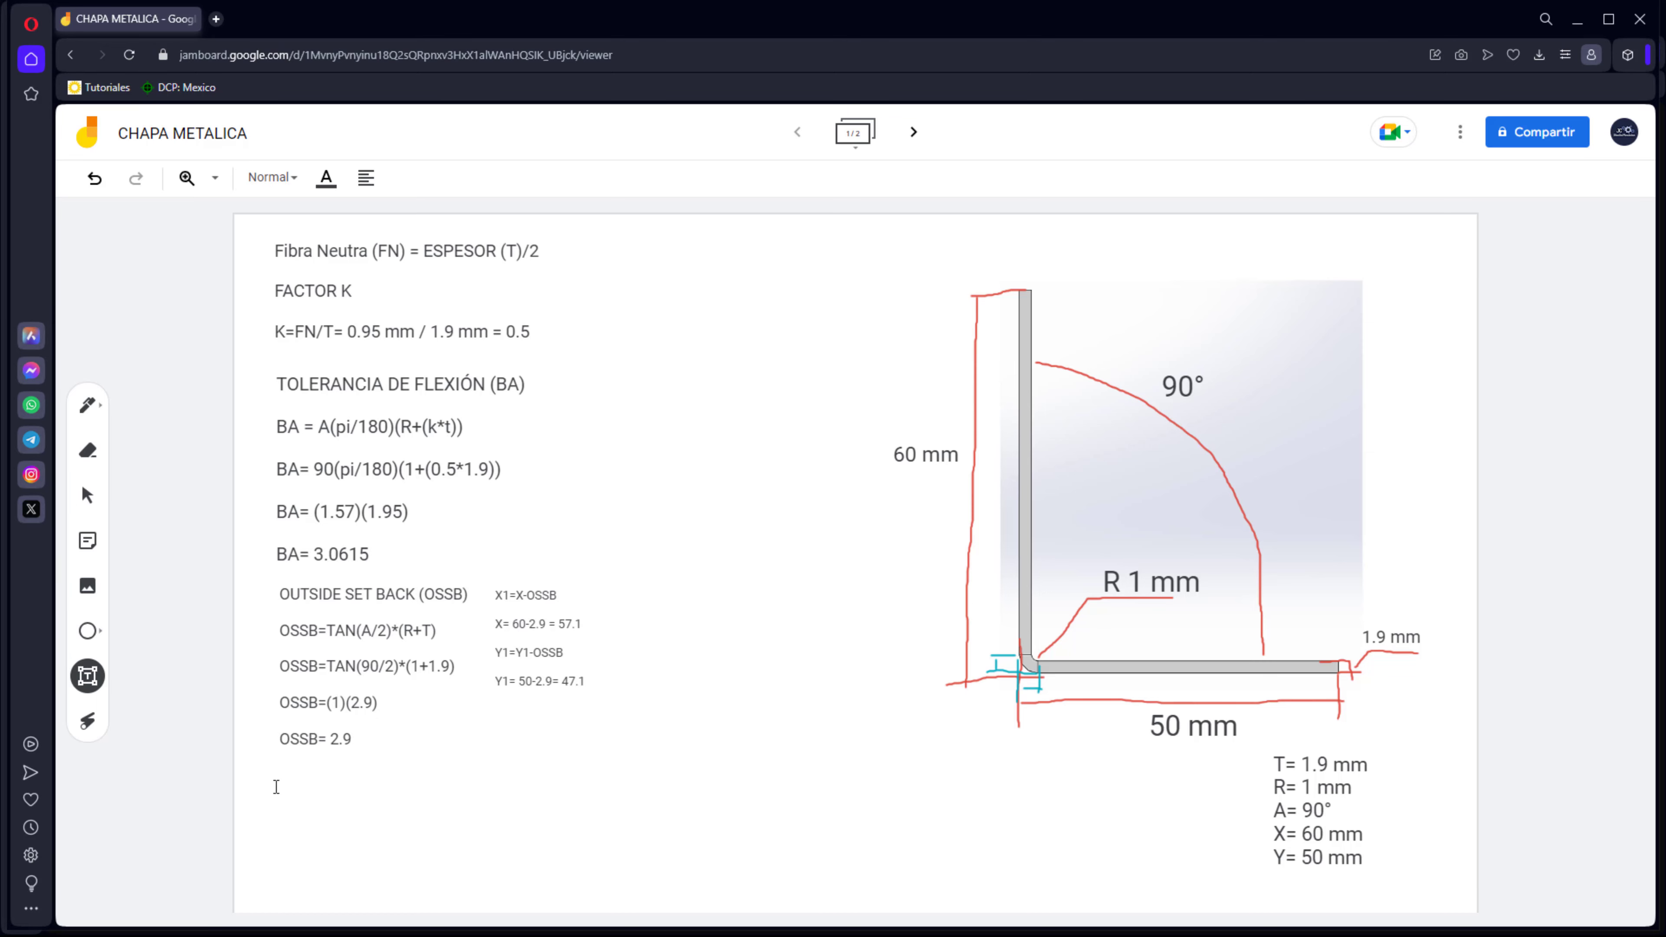
{"action": "left_click", "coordinate": [303, 798]}
{"action": "type", "text": "FLA"}
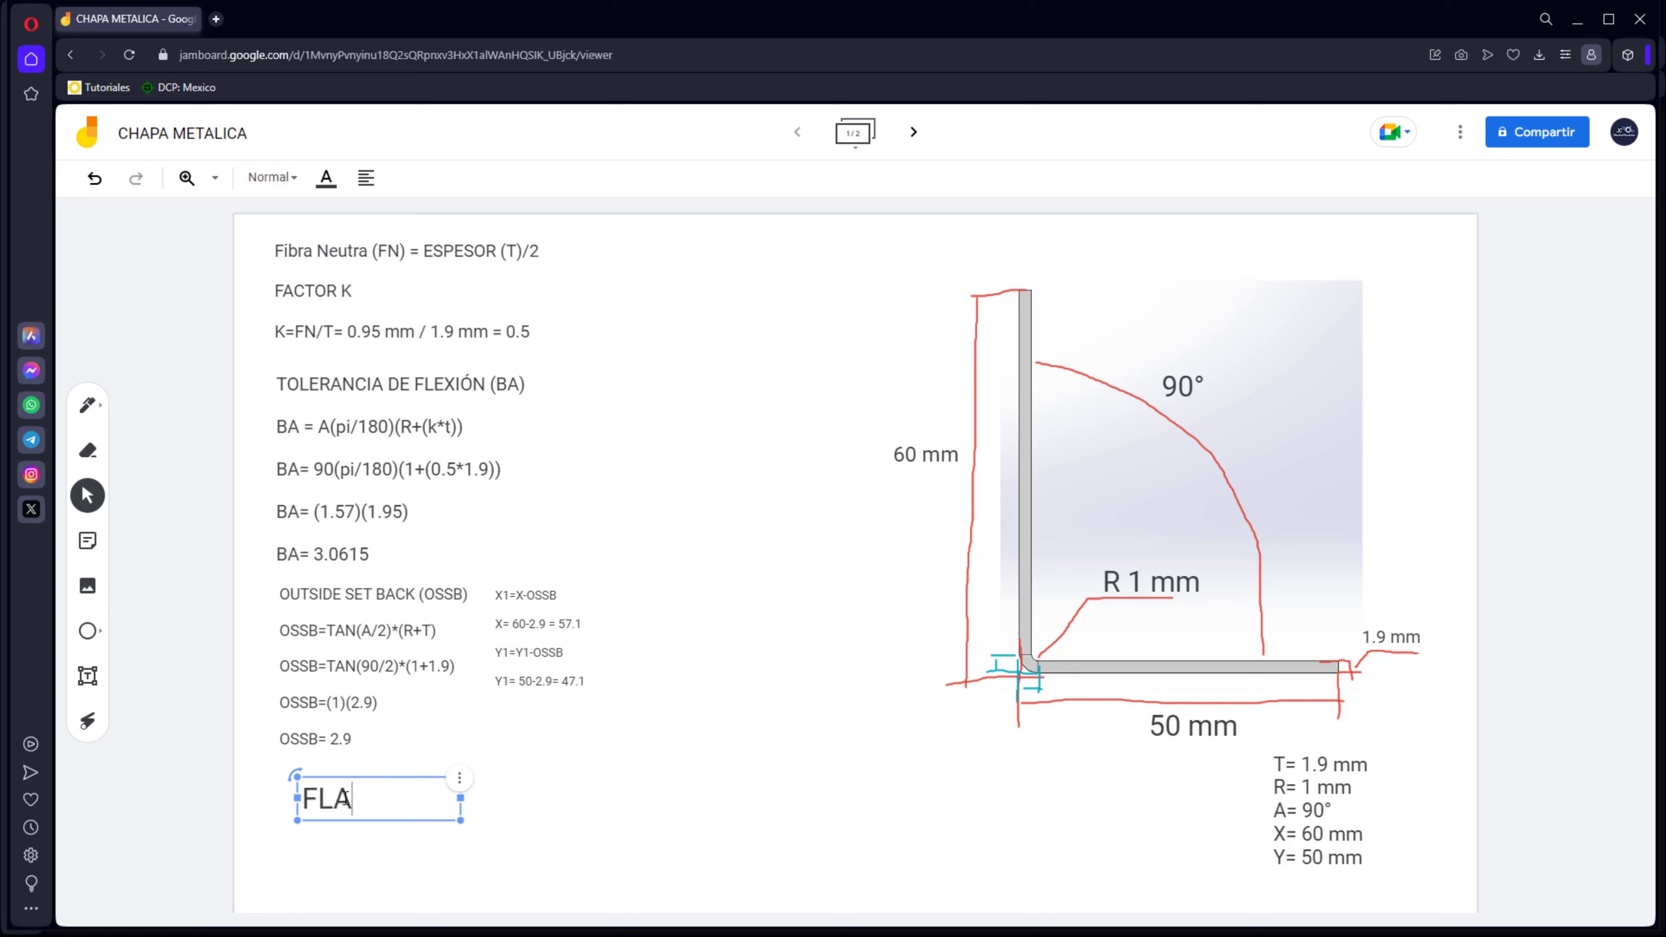
{"action": "type", "text": "T PATTERN"}
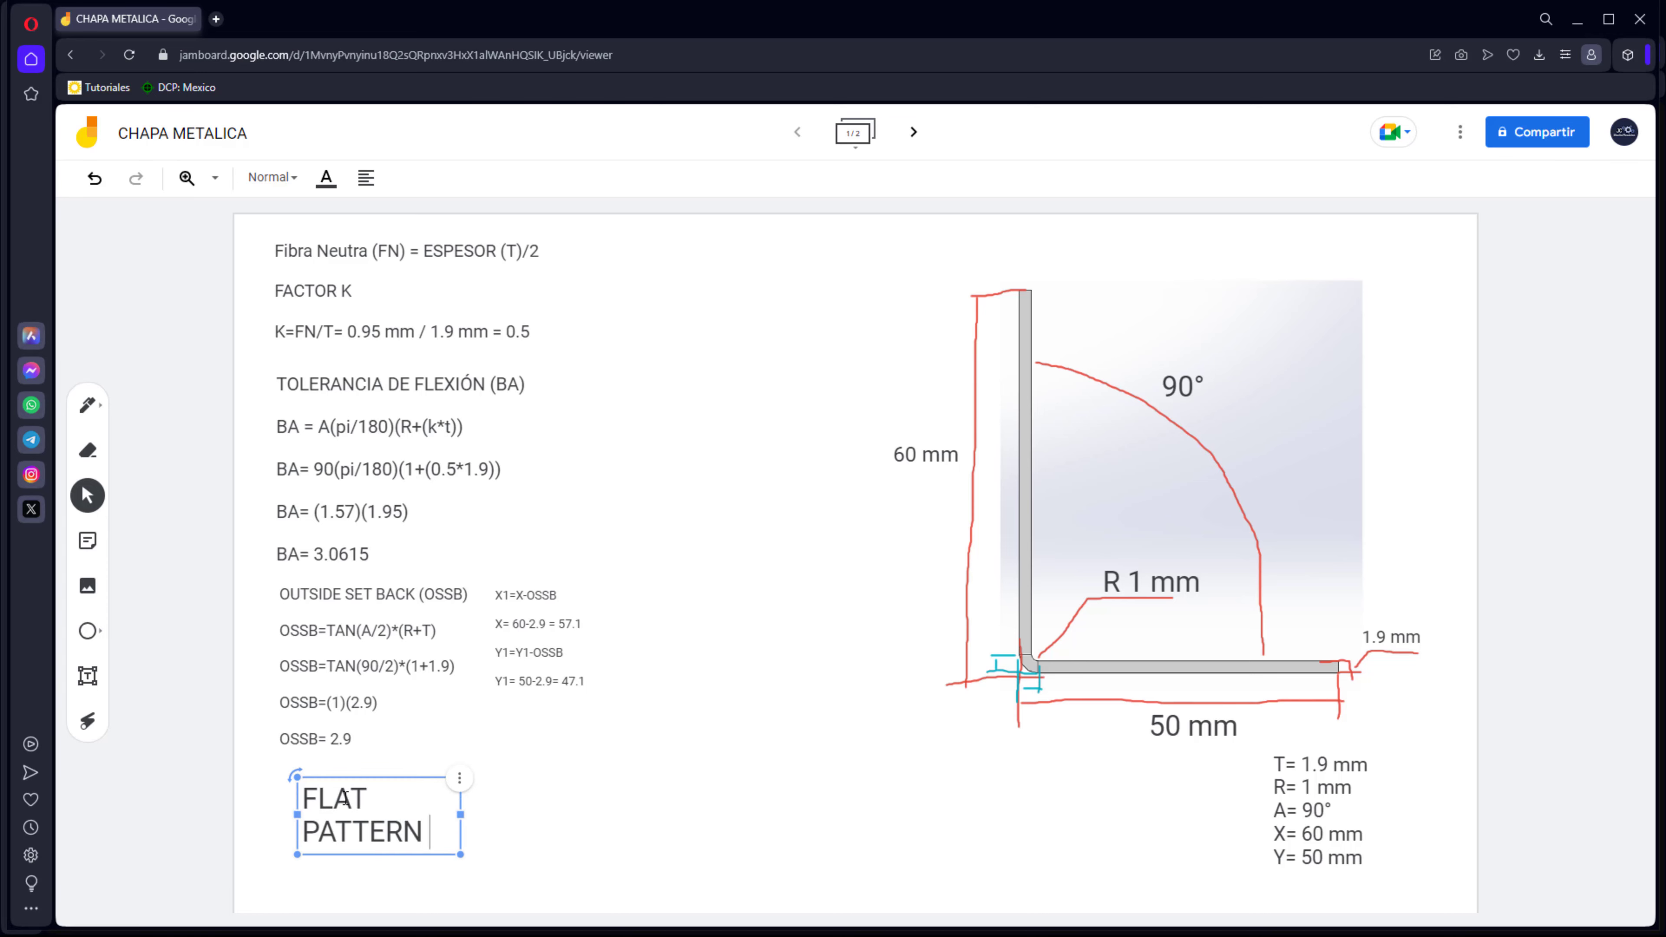
{"action": "type", "text": " (FP)"}
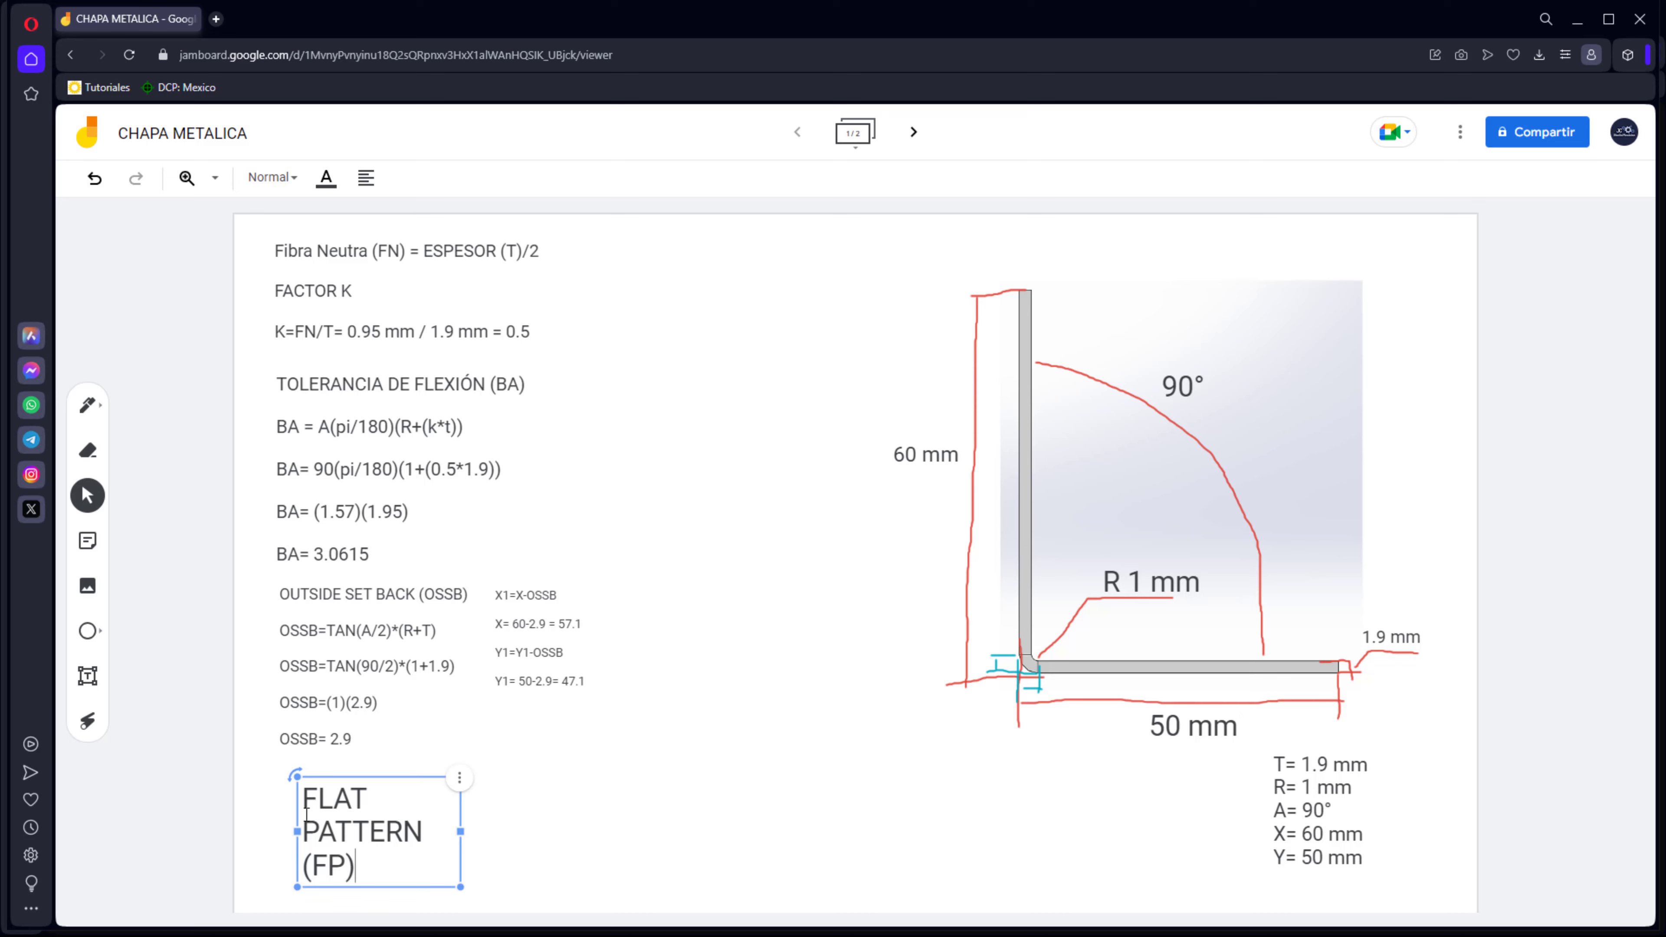
{"action": "left_click_drag", "start_coordinate": [459, 832], "coordinate": [600, 831]}
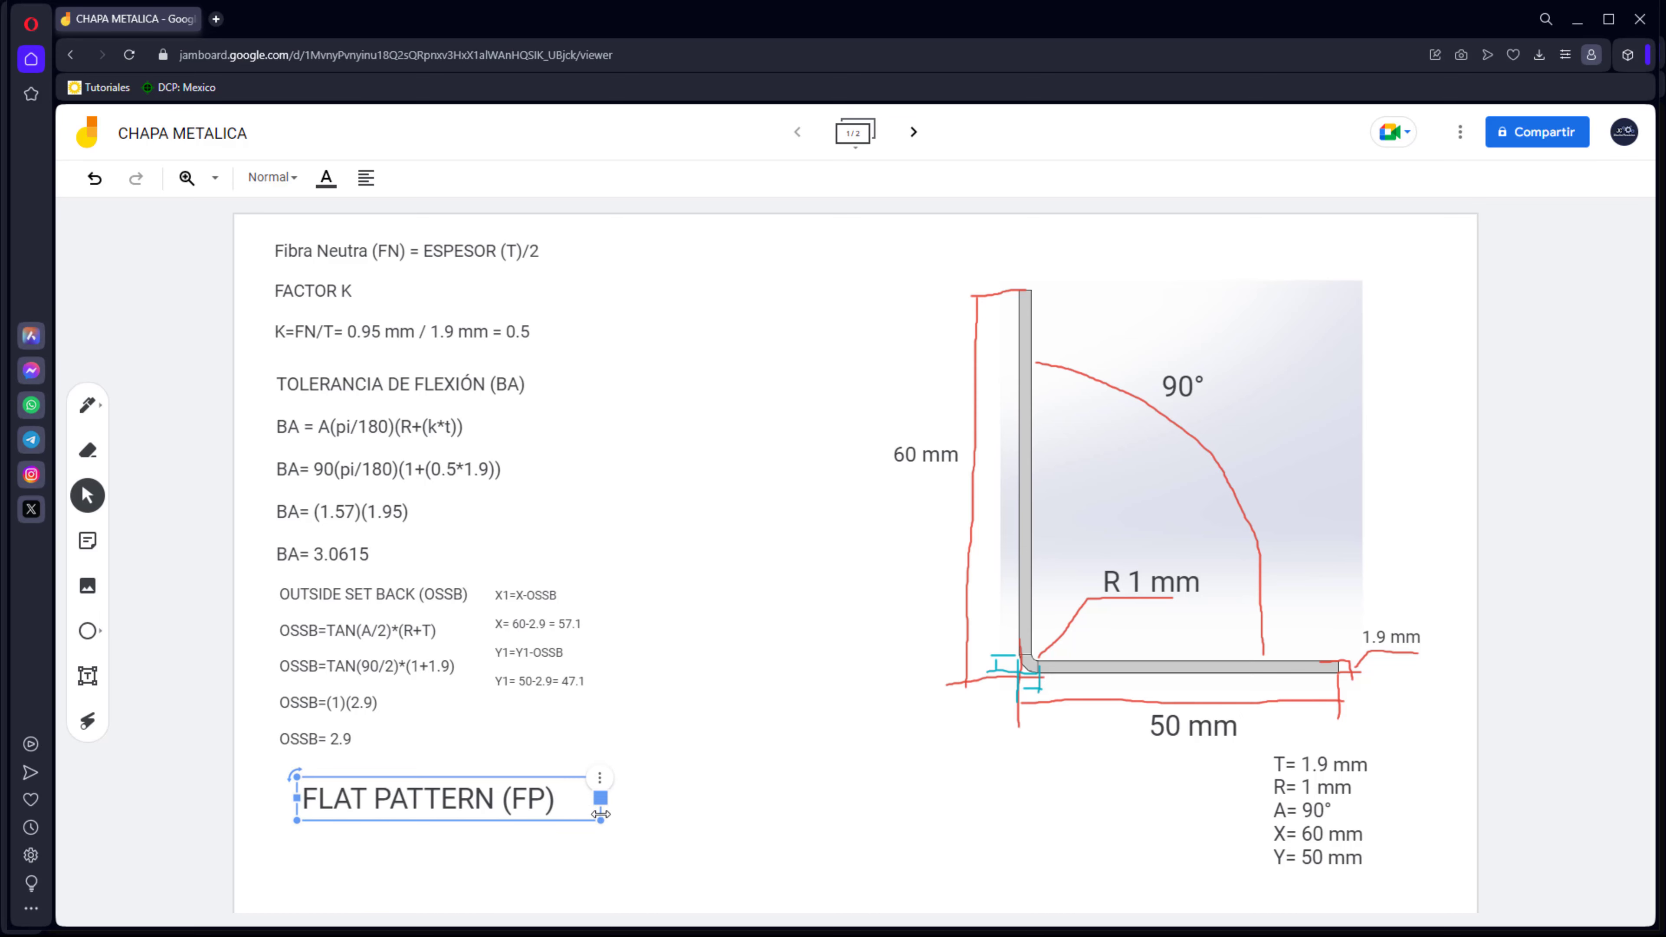
Write the formula "FP=X1+Y1+BA" below the FLAT PATTERN (FP) heading, leaving a blank line between them.
{"action": "key", "text": "ctrl+a"}
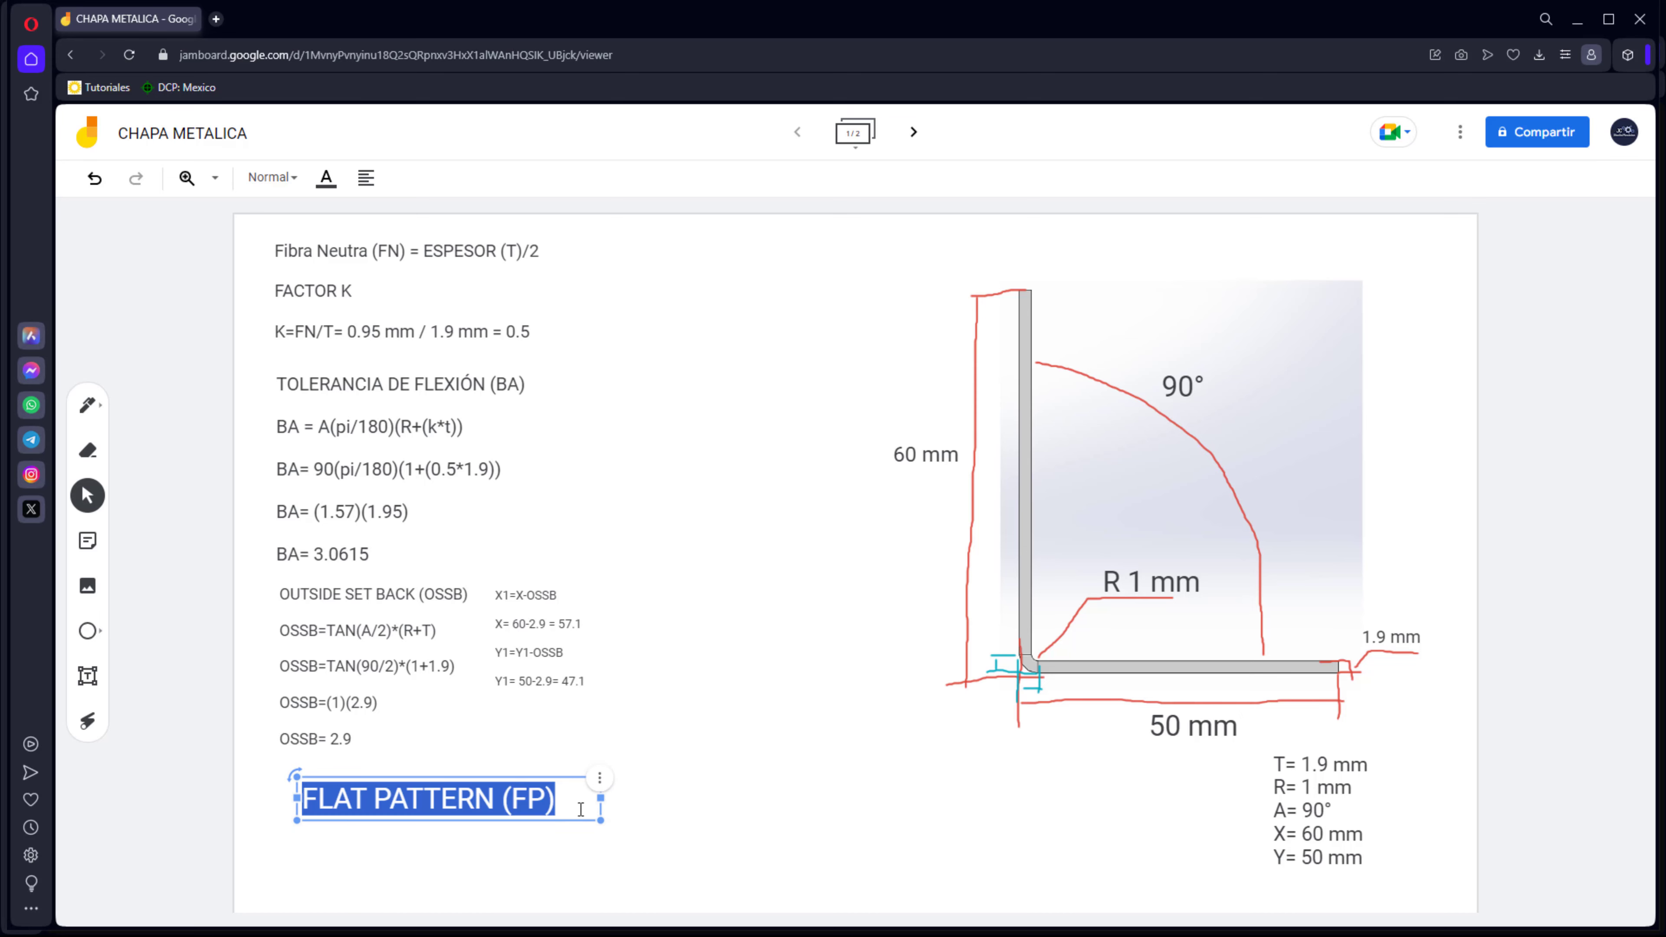
{"action": "left_click", "coordinate": [580, 809]}
{"action": "key", "text": "Return"}
{"action": "key", "text": "Return"}
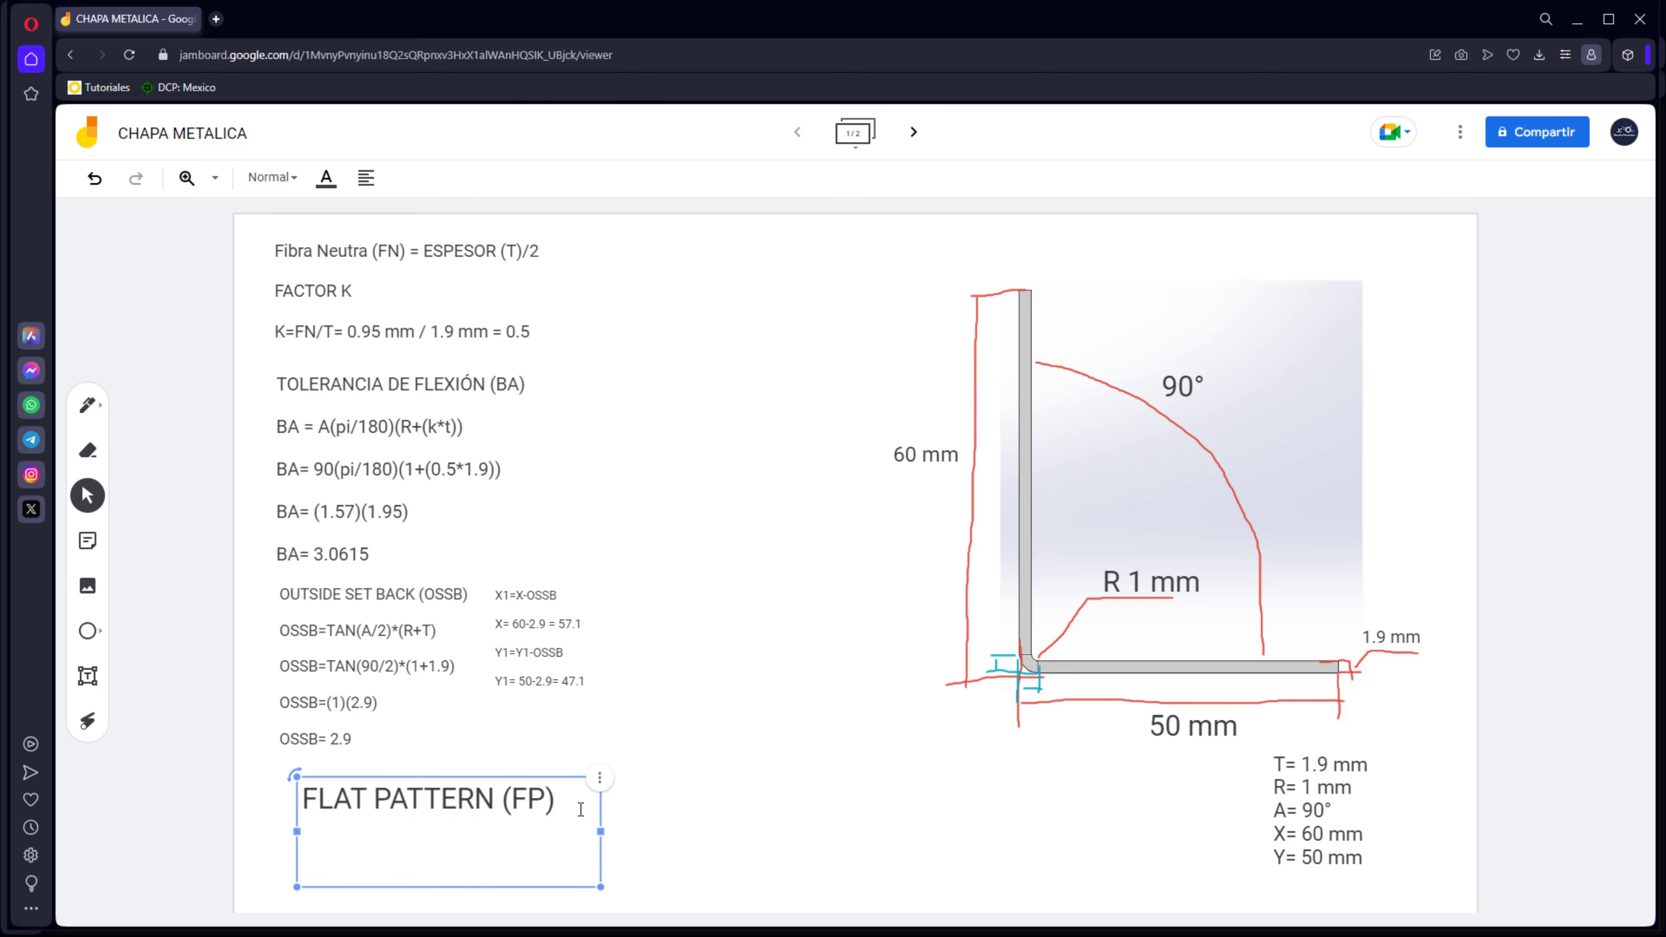
{"action": "type", "text": "FP=X1+Y1+"}
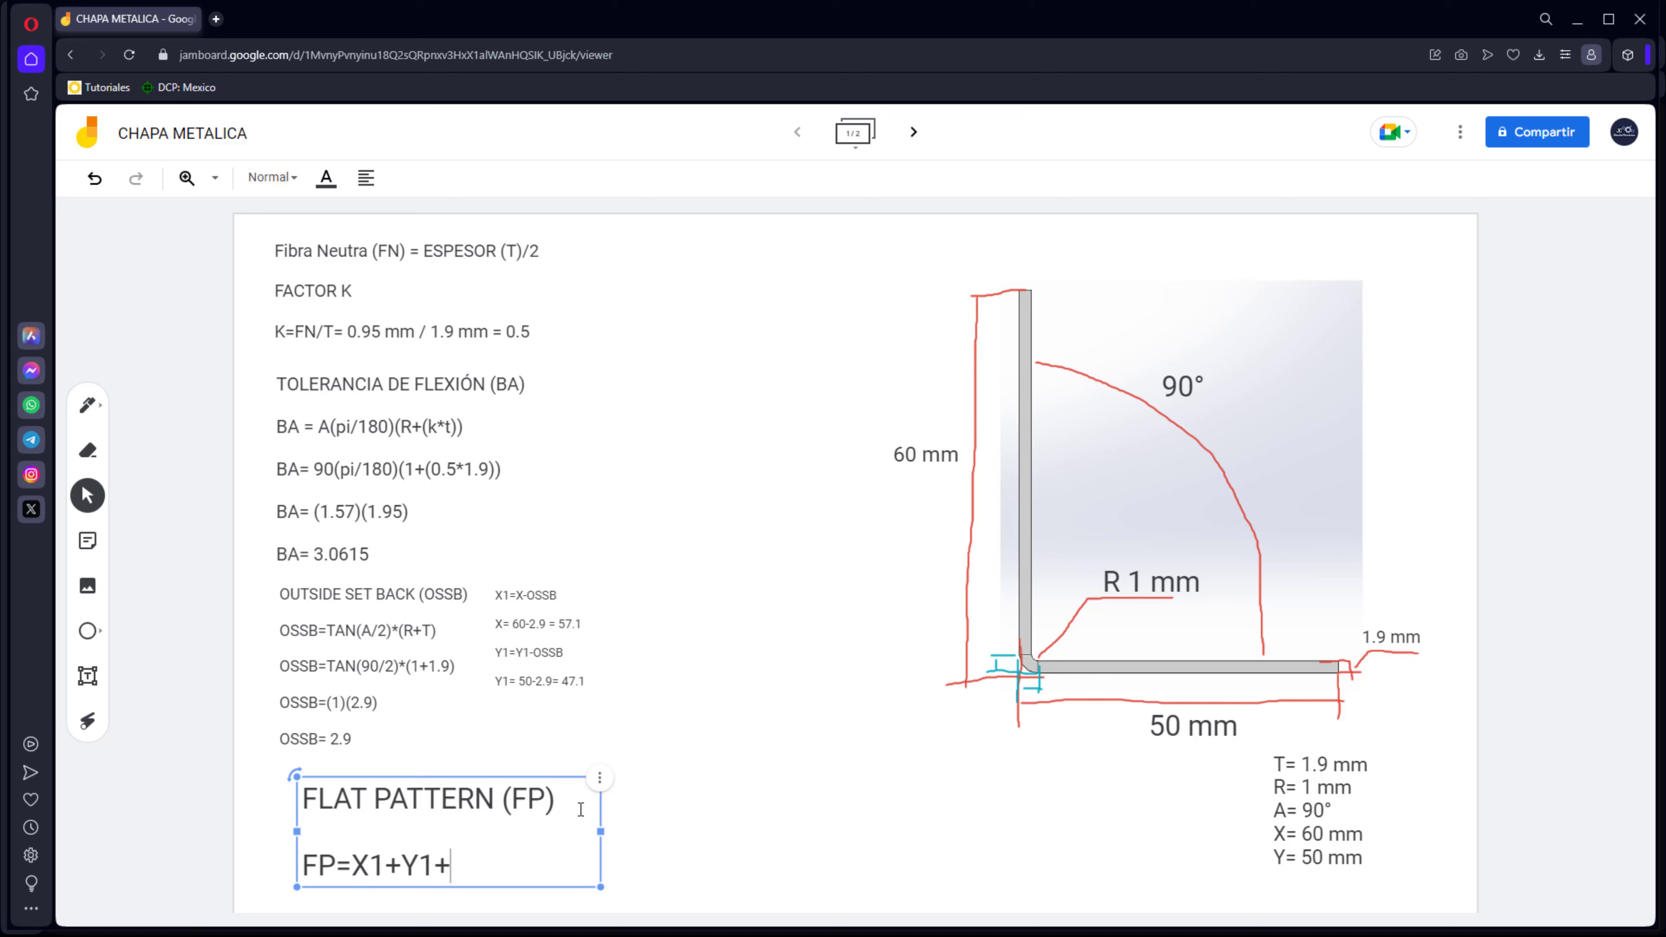
{"action": "type", "text": "BA"}
{"action": "key", "text": "Return"}
Write the substituted formula "FP=57.1+47.1+3.0615" below FP=X1+Y1+BA, leaving a blank line between them.
{"action": "scroll", "coordinate": [561, 785], "scroll_direction": "down", "scroll_amount": 1}
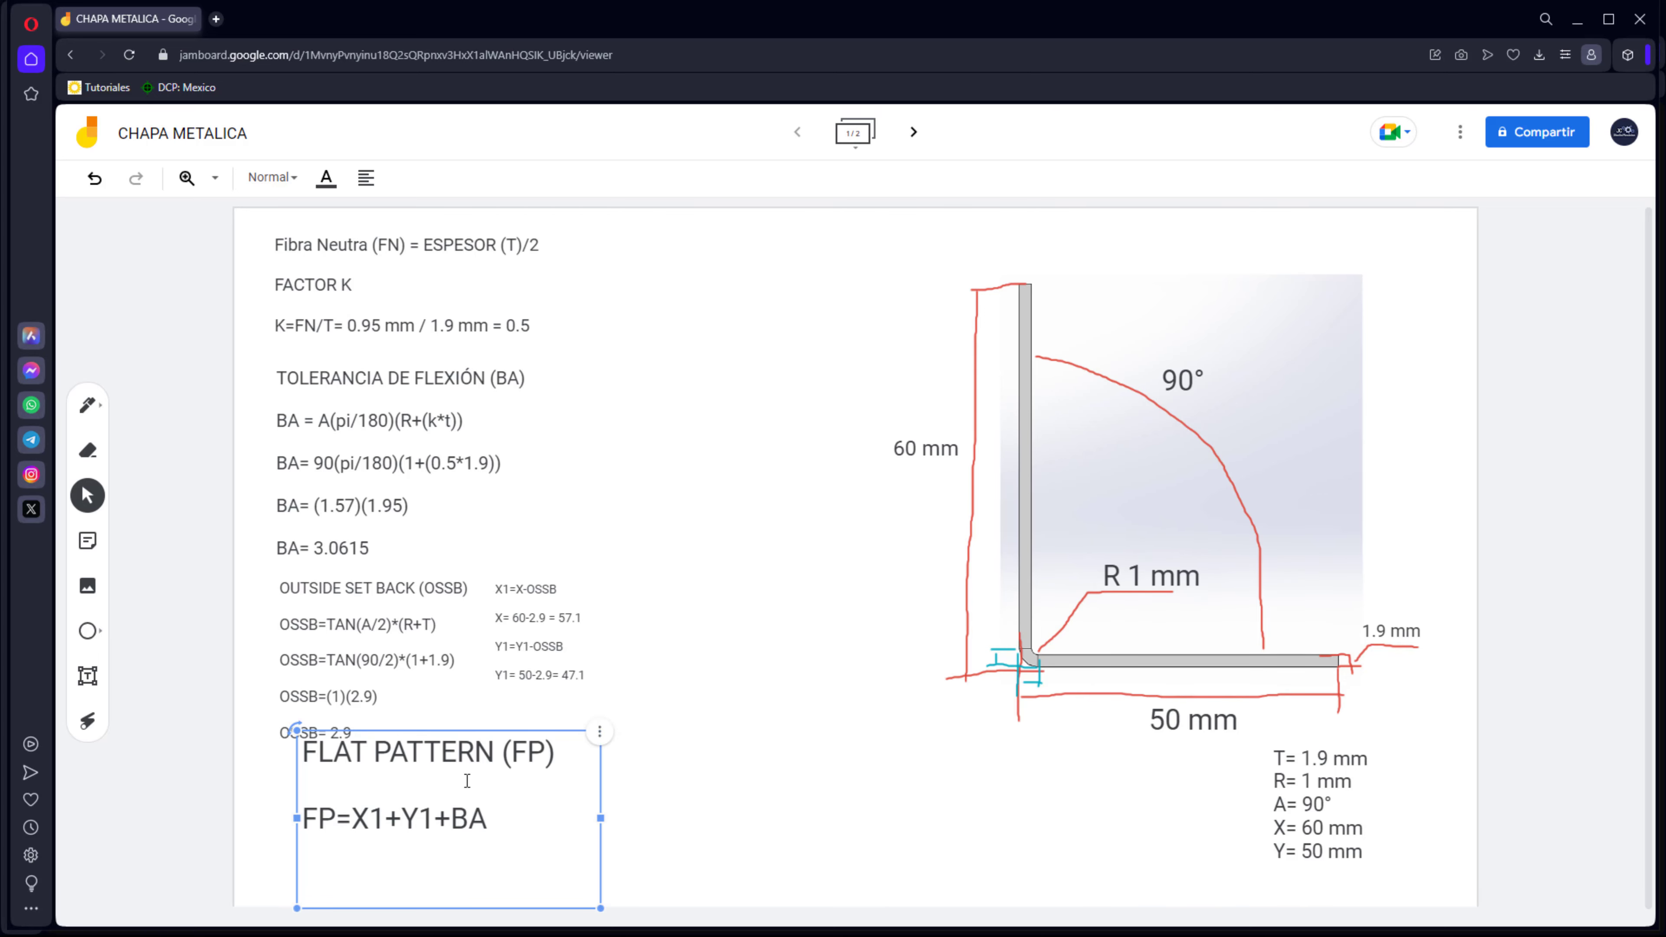
{"action": "type", "text": "FP=57.1+47."}
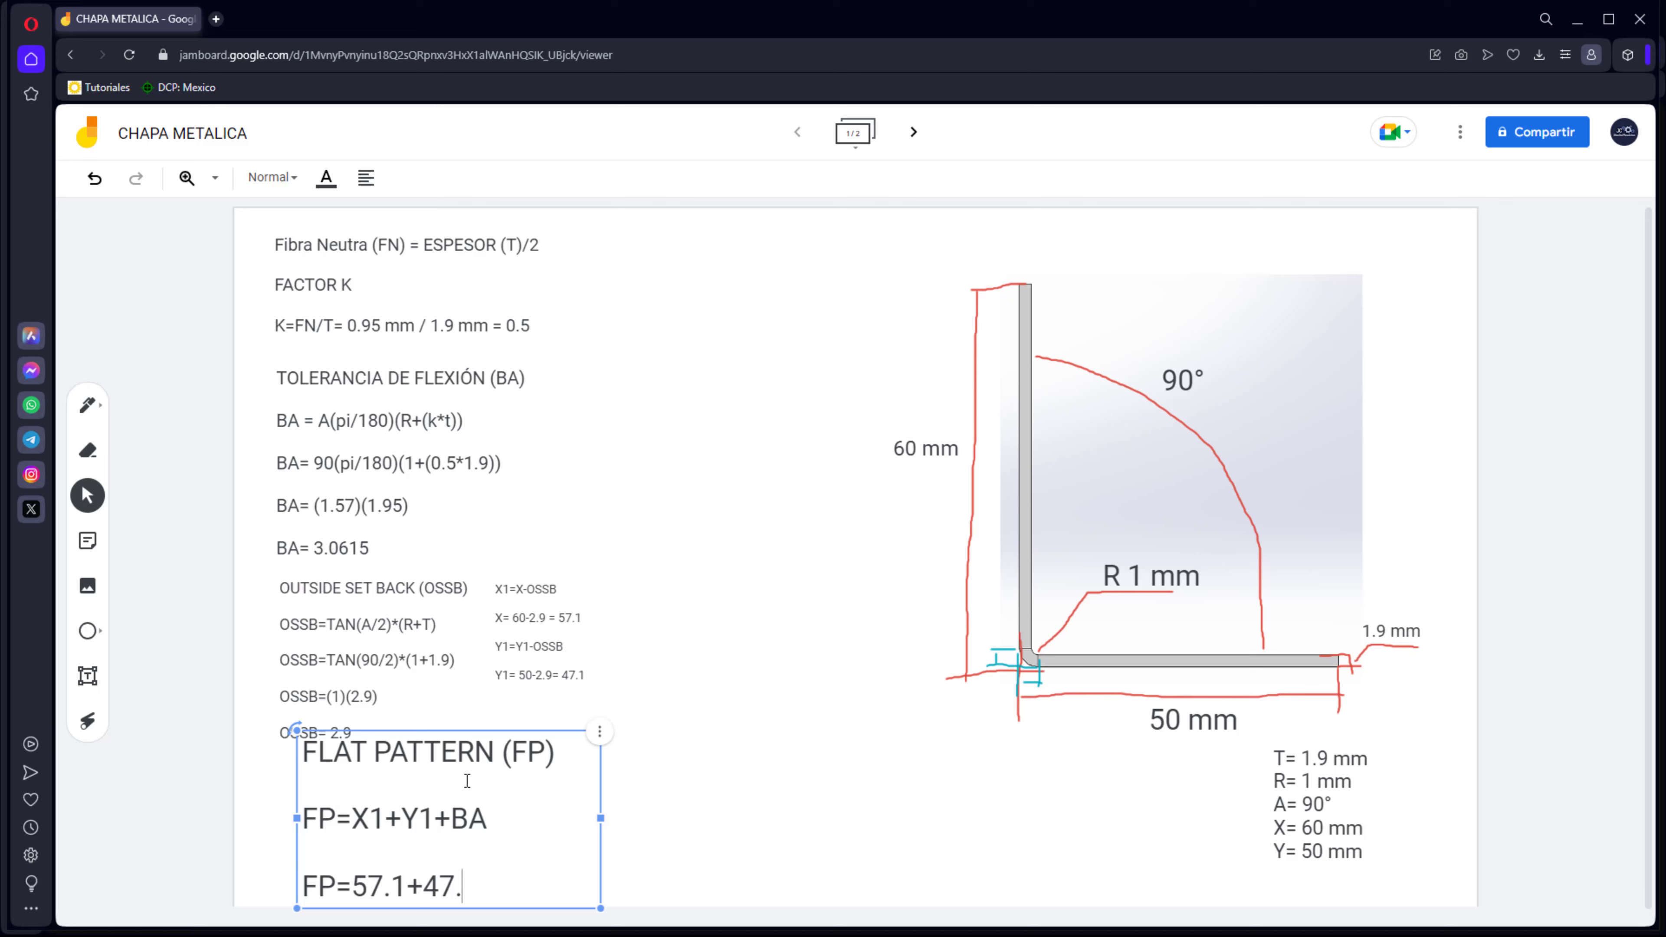
{"action": "type", "text": "1+3.0615"}
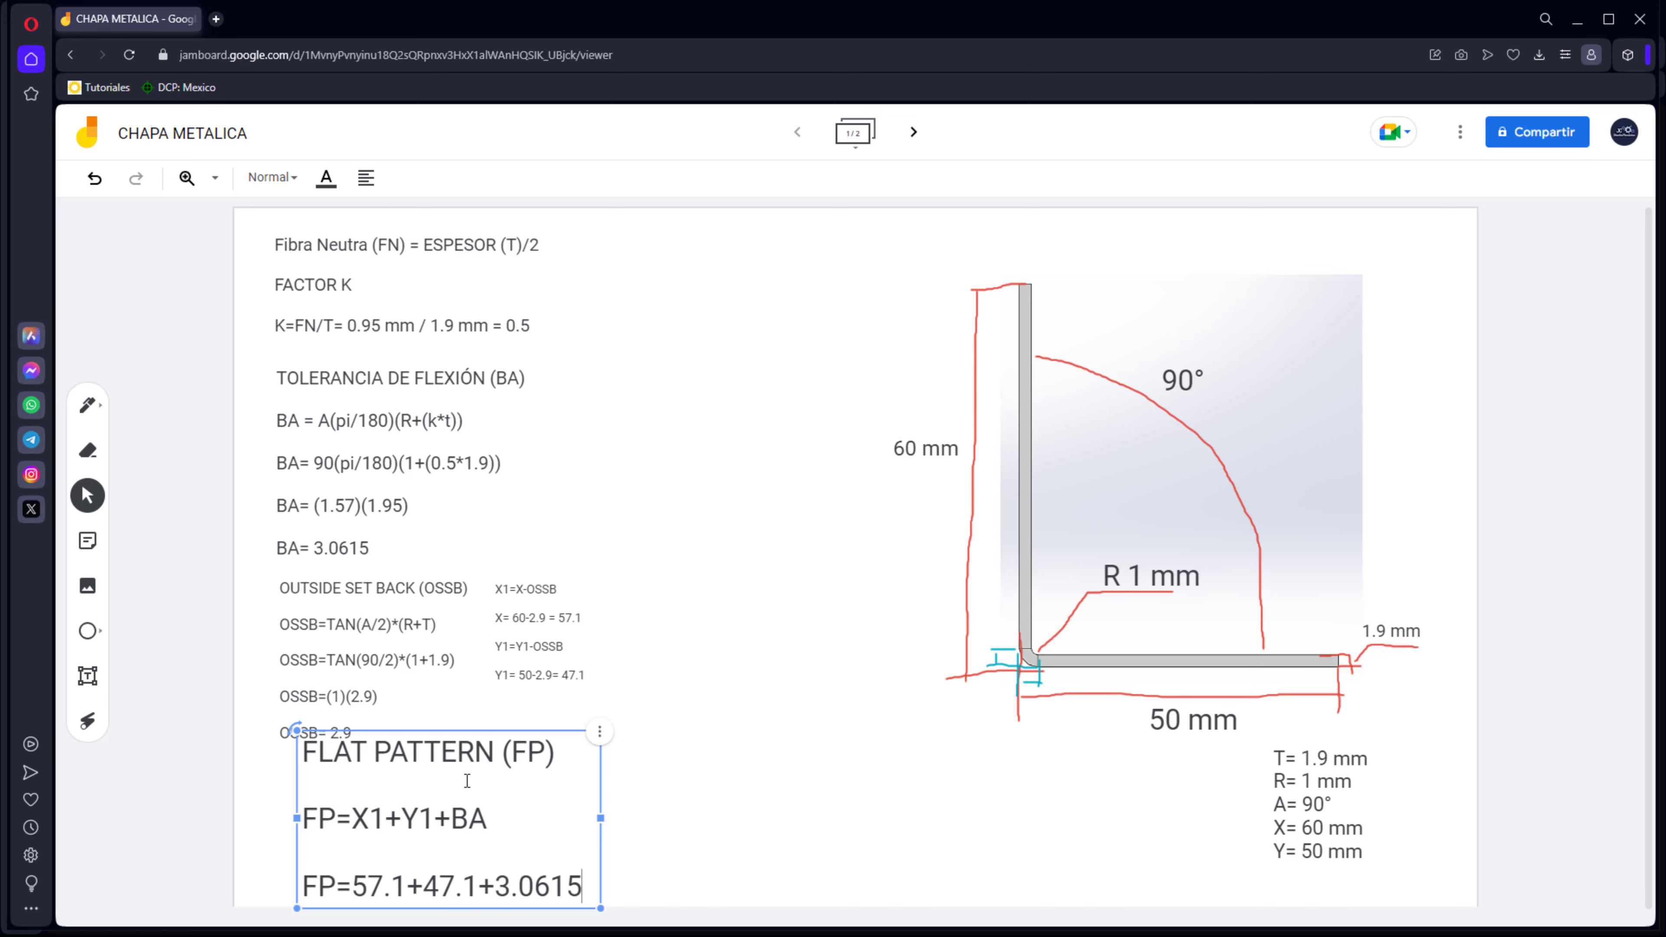
Append " =" to the FP=57.1+47.1+3.0615 line and widen the text box so the line does not wrap.
{"action": "key", "text": "Return"}
{"action": "type", "text": "?"}
{"action": "key", "text": "BackSpace"}
{"action": "key", "text": "BackSpace"}
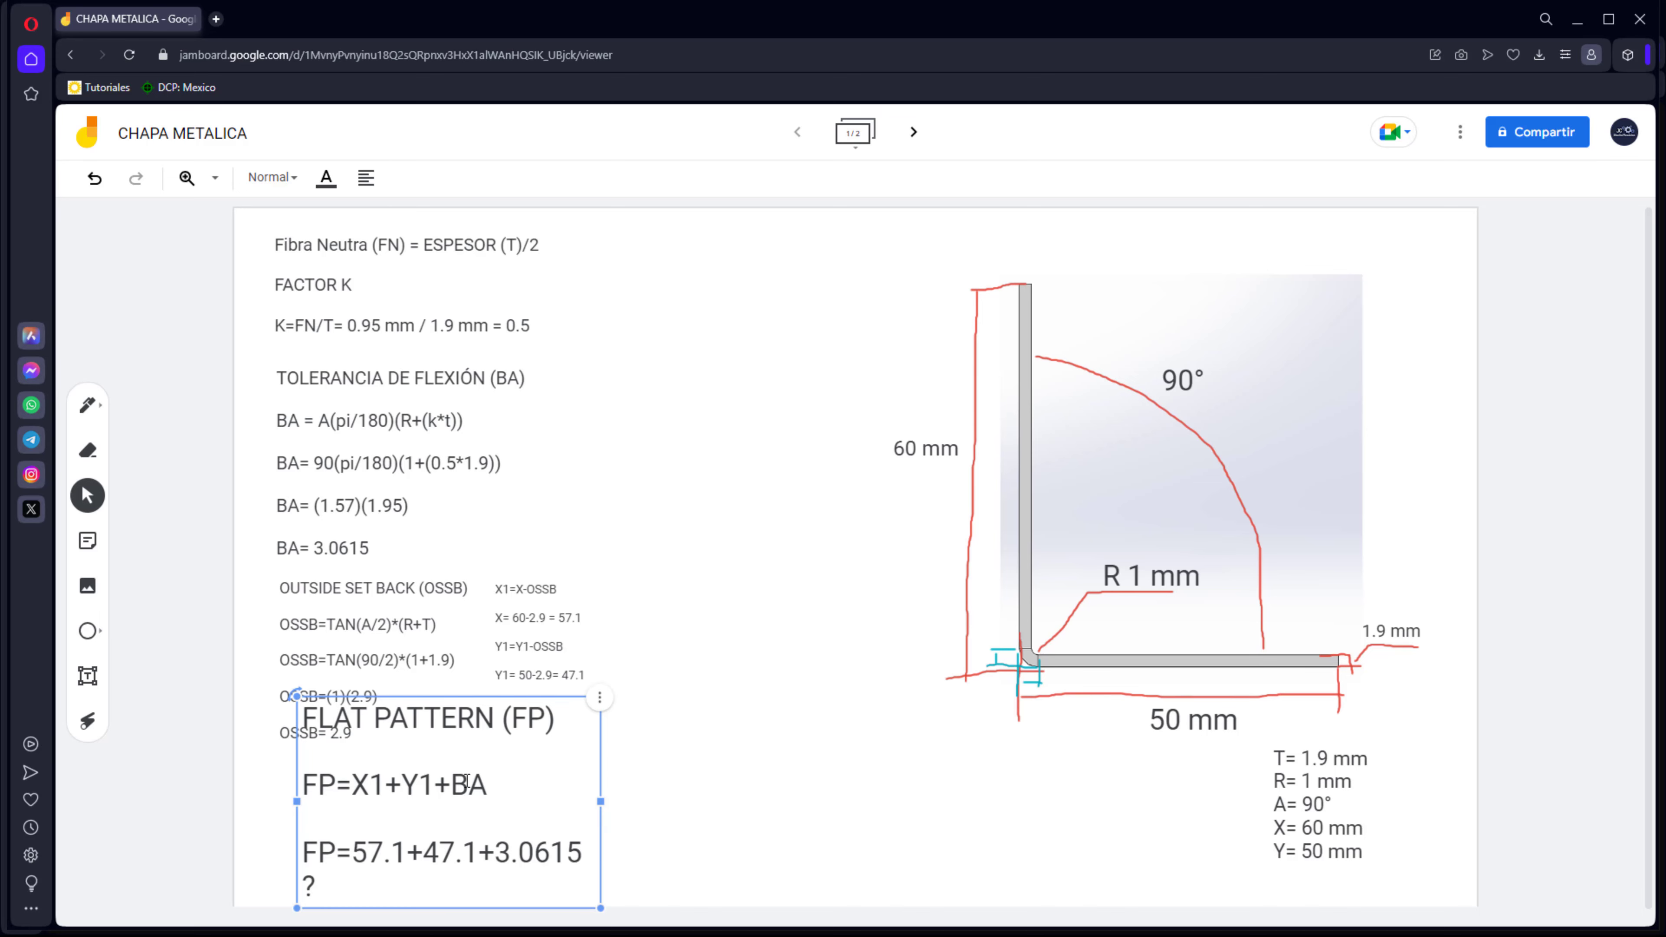
{"action": "key", "text": "Return"}
{"action": "type", "text": "=)"}
{"action": "key", "text": "BackSpace"}
{"action": "key", "text": "BackSpace"}
{"action": "key", "text": "BackSpace"}
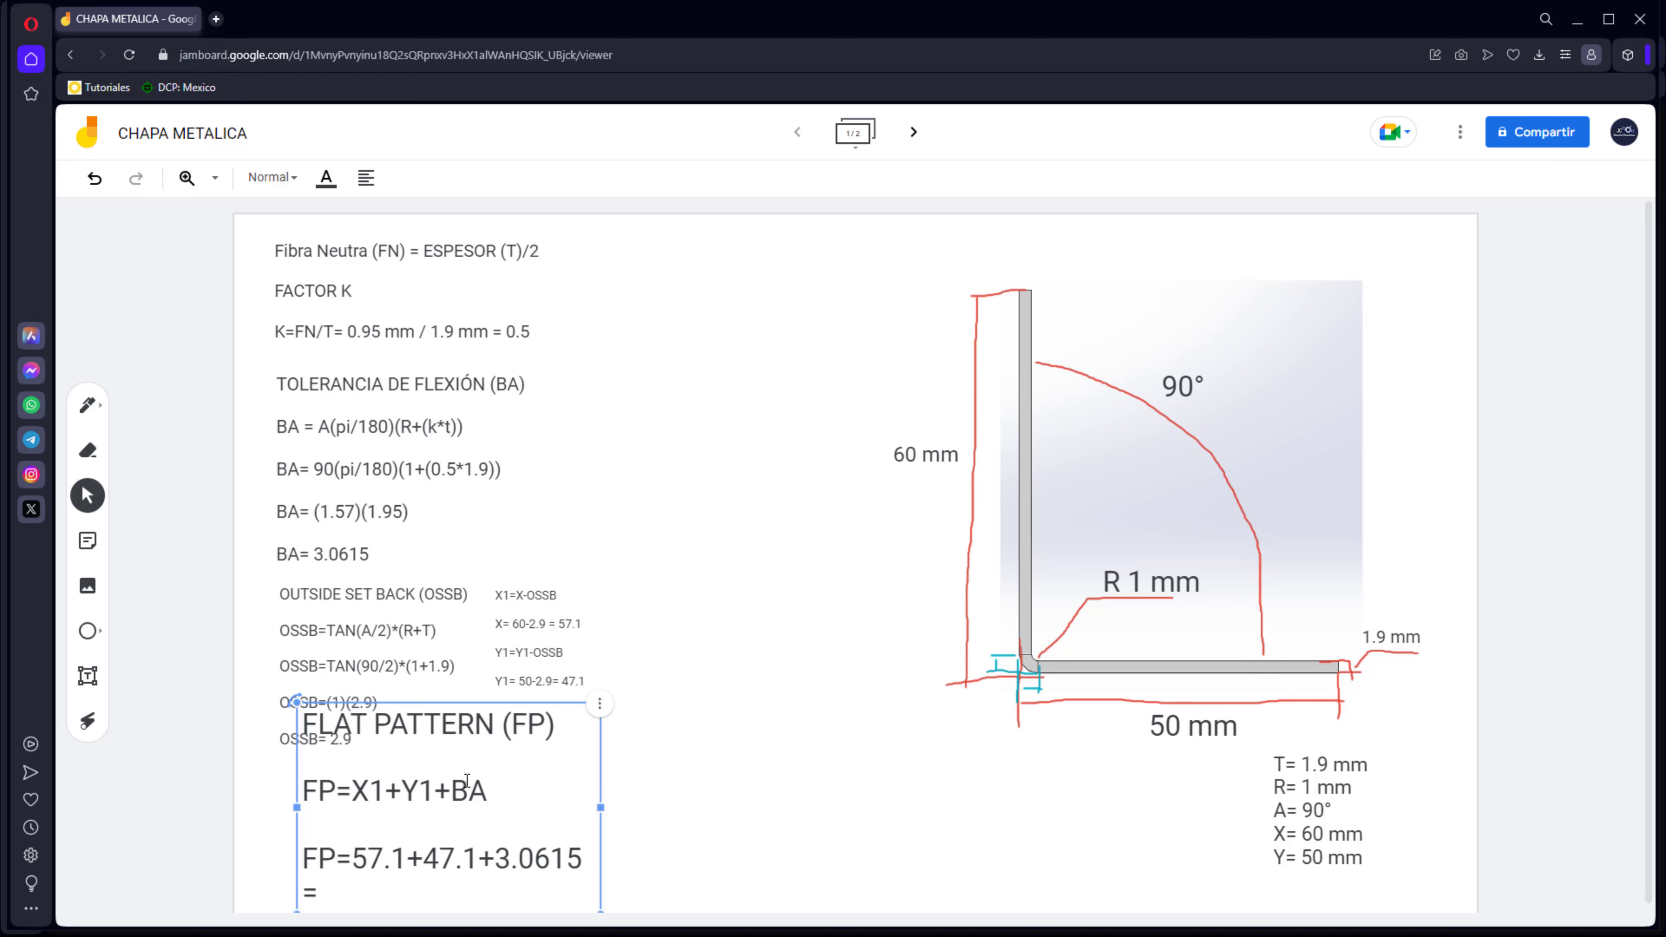
{"action": "key", "text": "Return"}
{"action": "type", "text": "="}
{"action": "left_click_drag", "start_coordinate": [600, 807], "coordinate": [686, 790]}
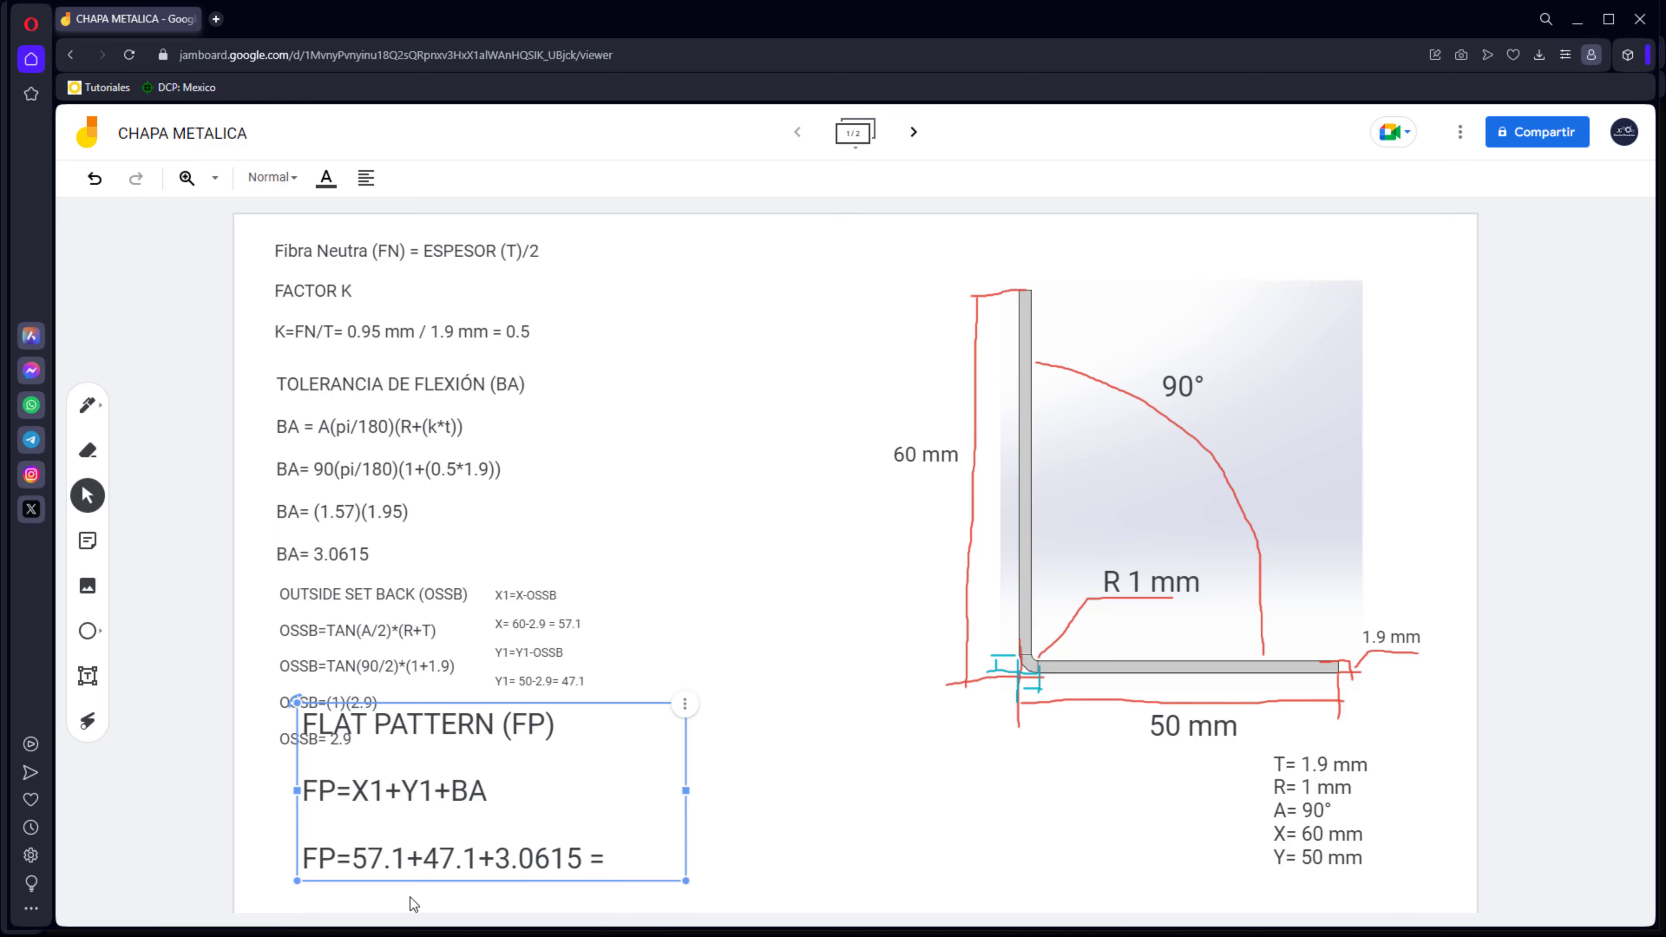
Switch to the Calculator and compute 57.1 + 47.1 + 3.0615.
{"action": "key", "text": "alt+Tab"}
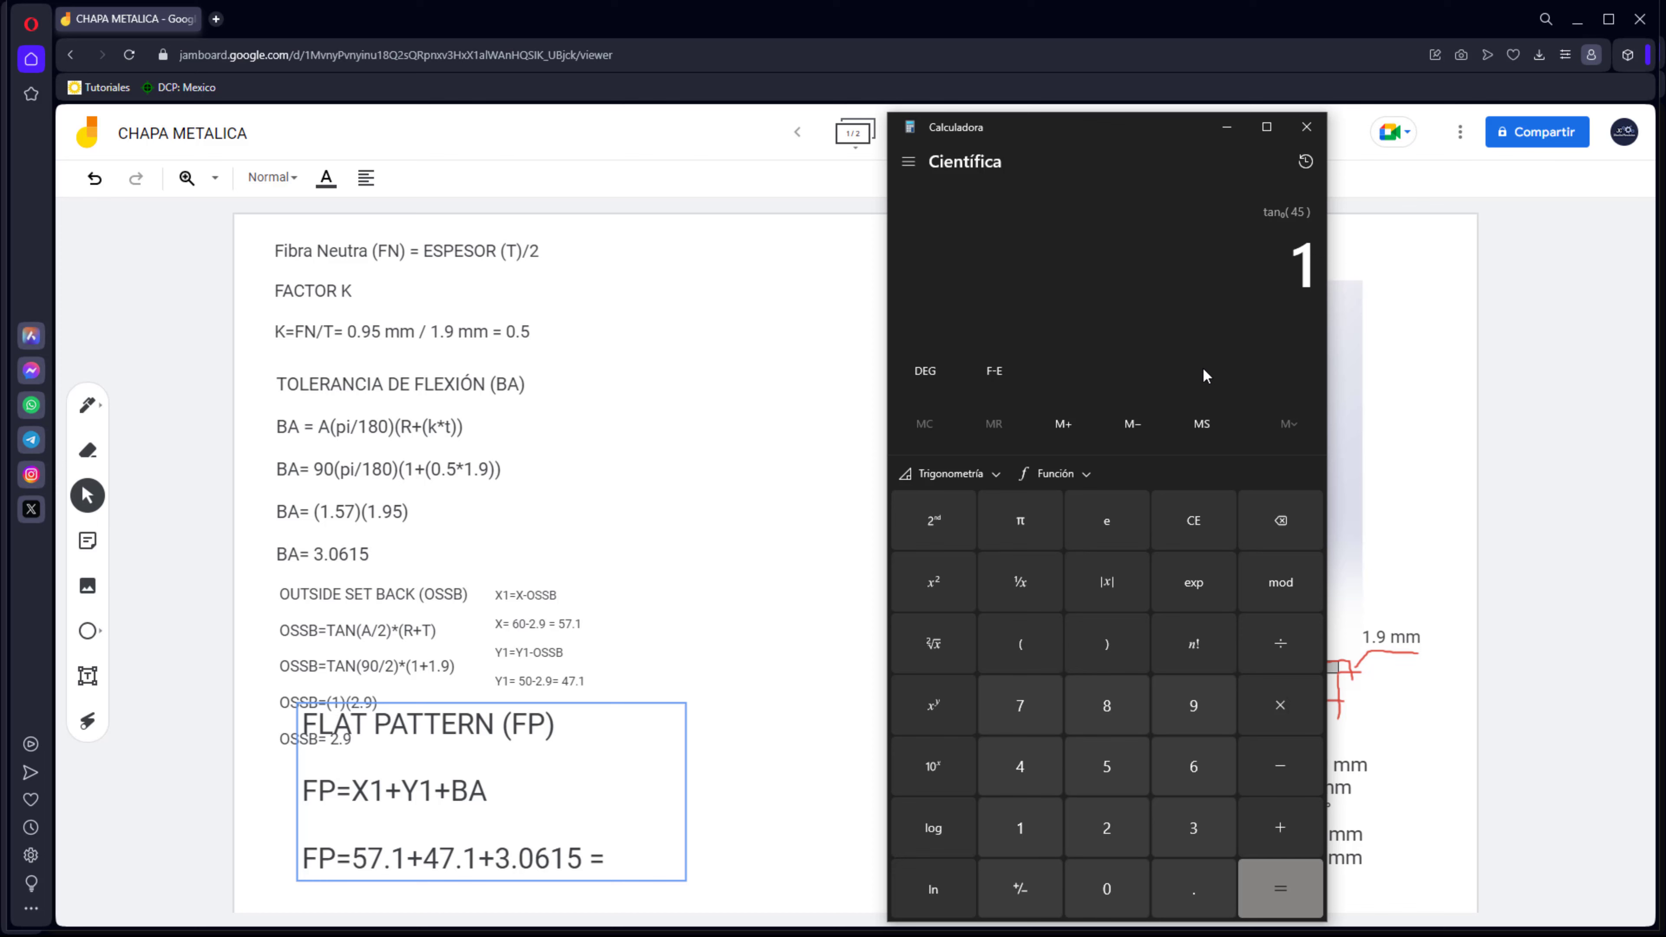
{"action": "type", "text": "51"}
{"action": "key", "text": "BackSpace"}
{"action": "type", "text": "7.1+"}
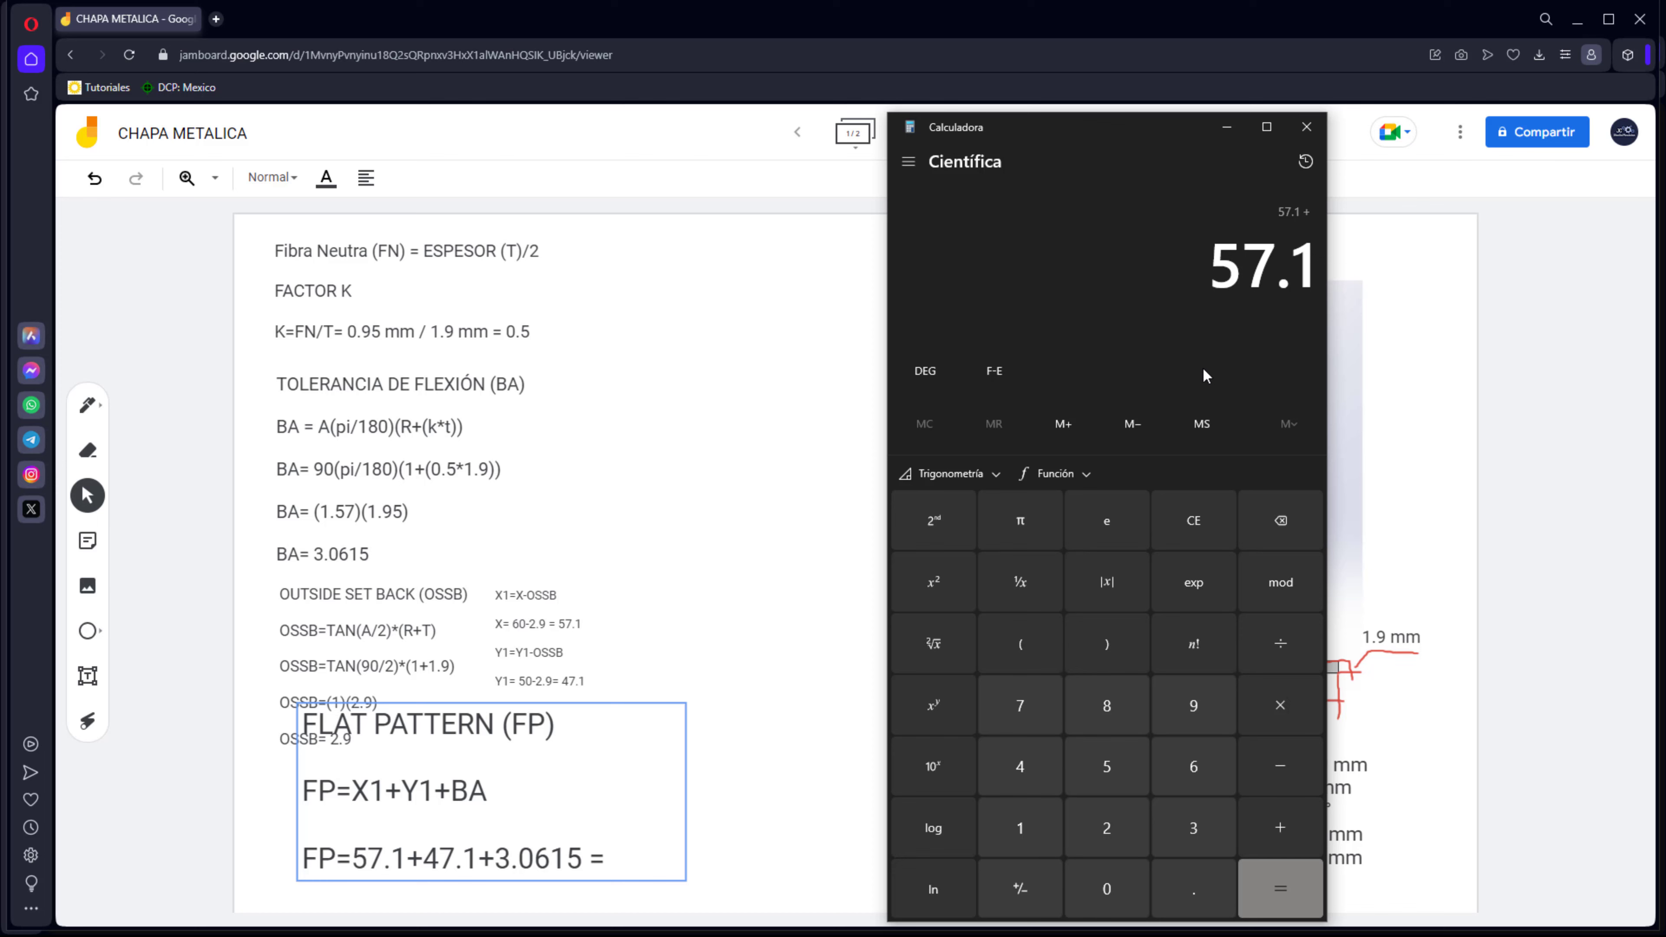
{"action": "type", "text": "47.1"}
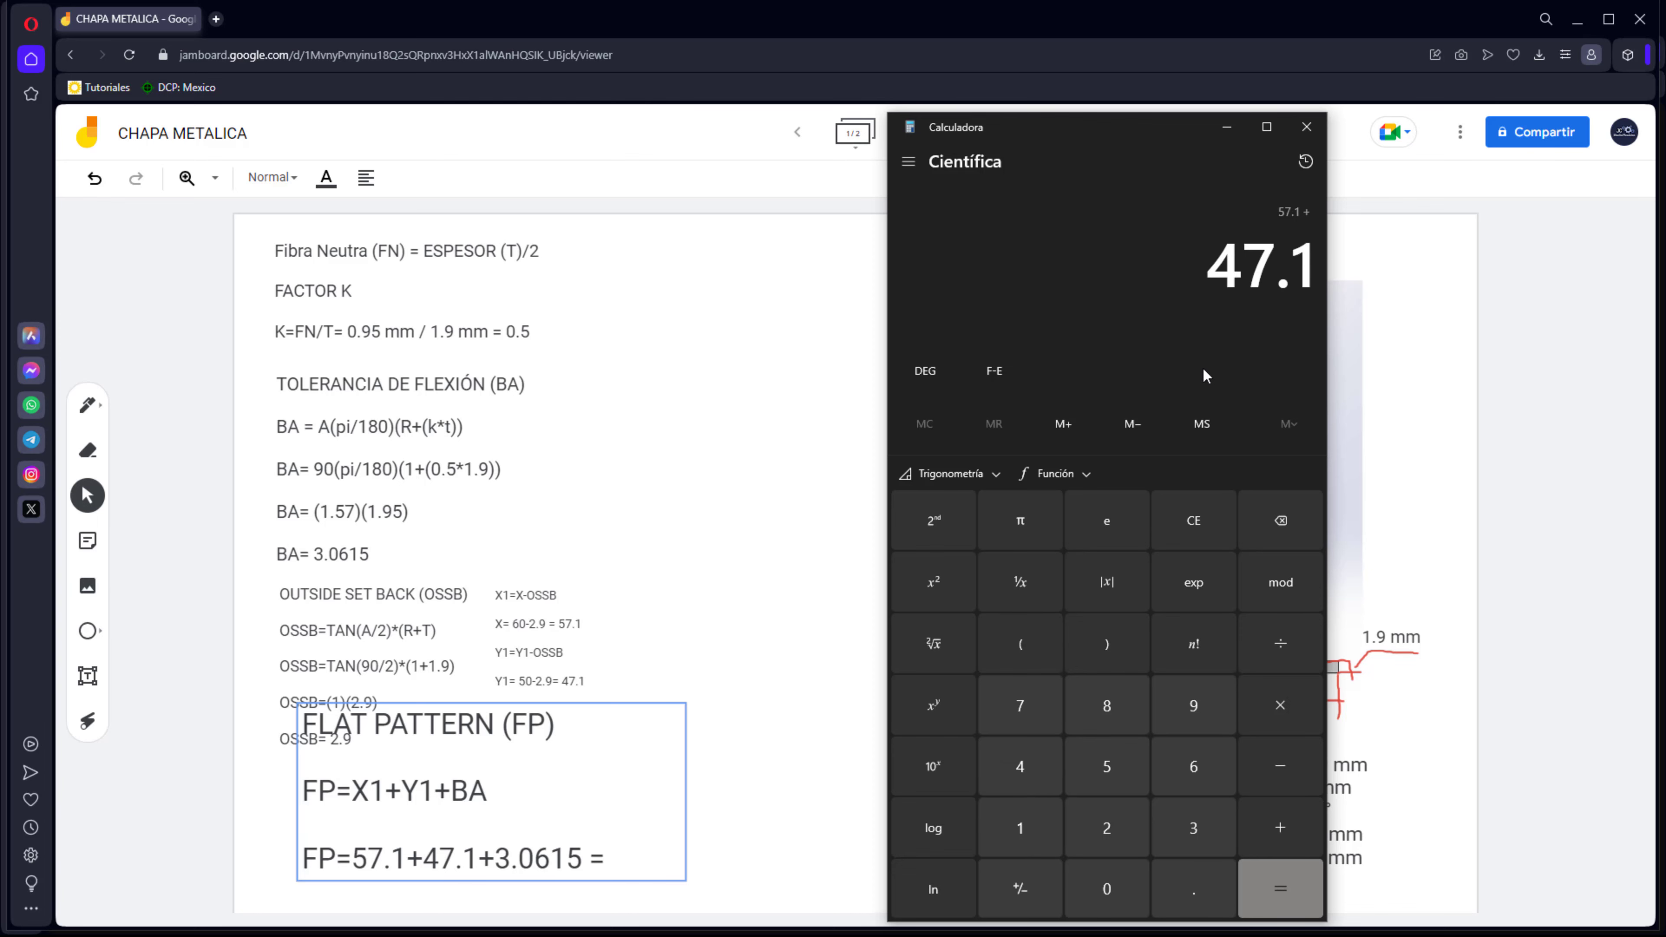
{"action": "type", "text": "+3."}
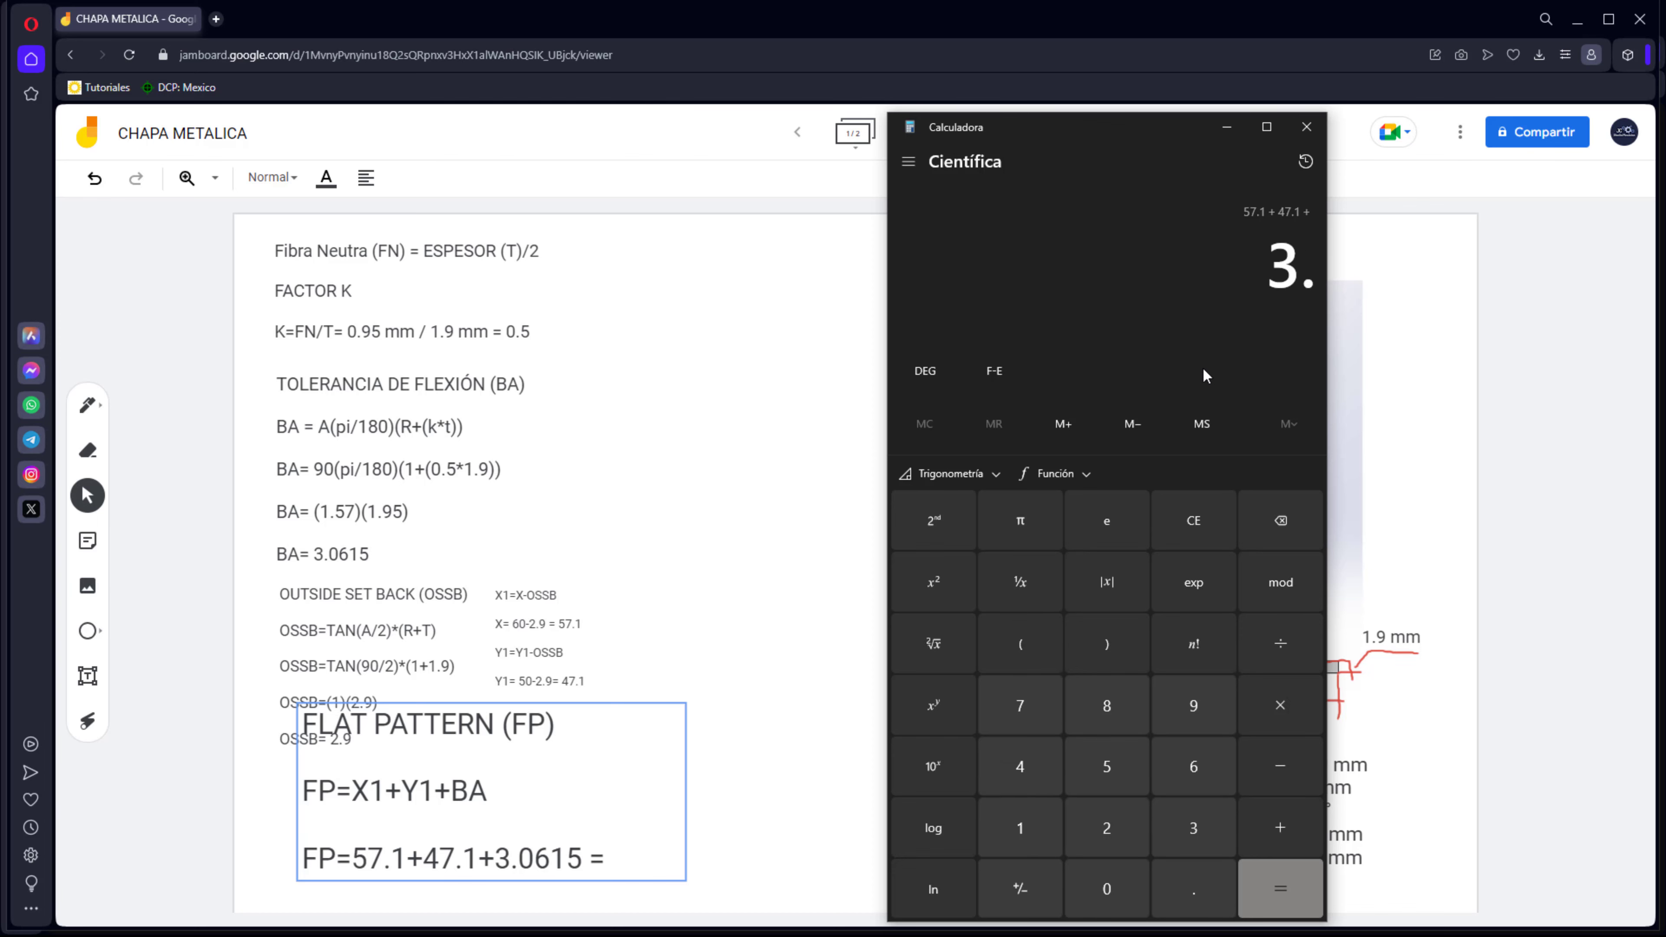
{"action": "type", "text": "0615"}
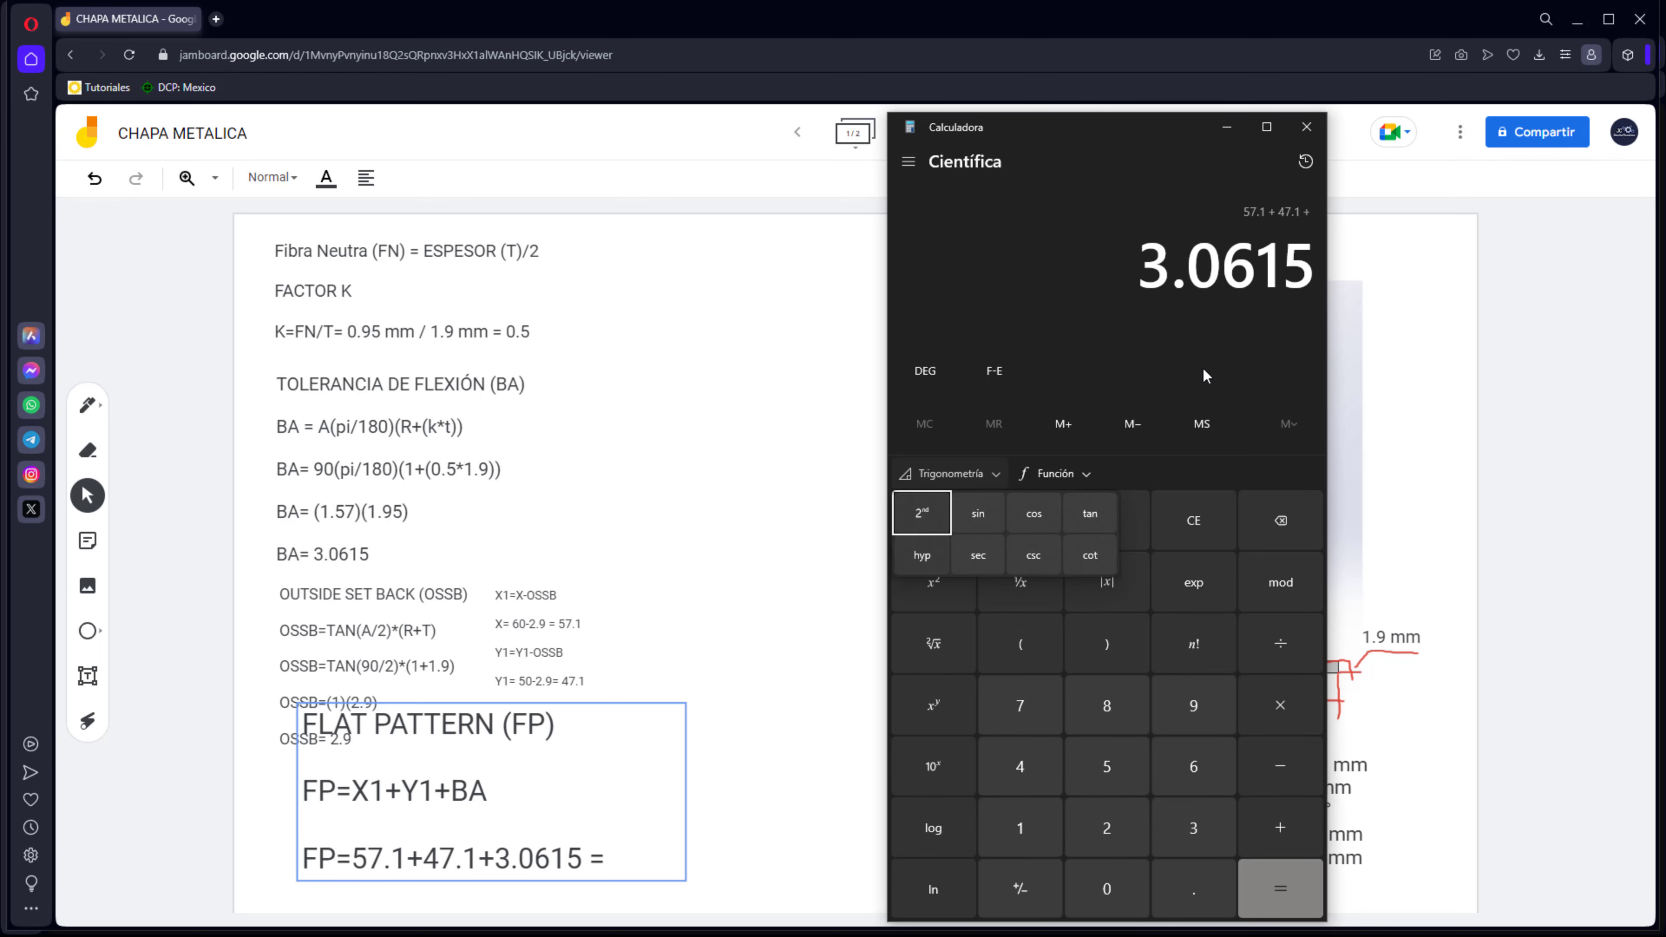
{"action": "left_click", "coordinate": [1138, 332]}
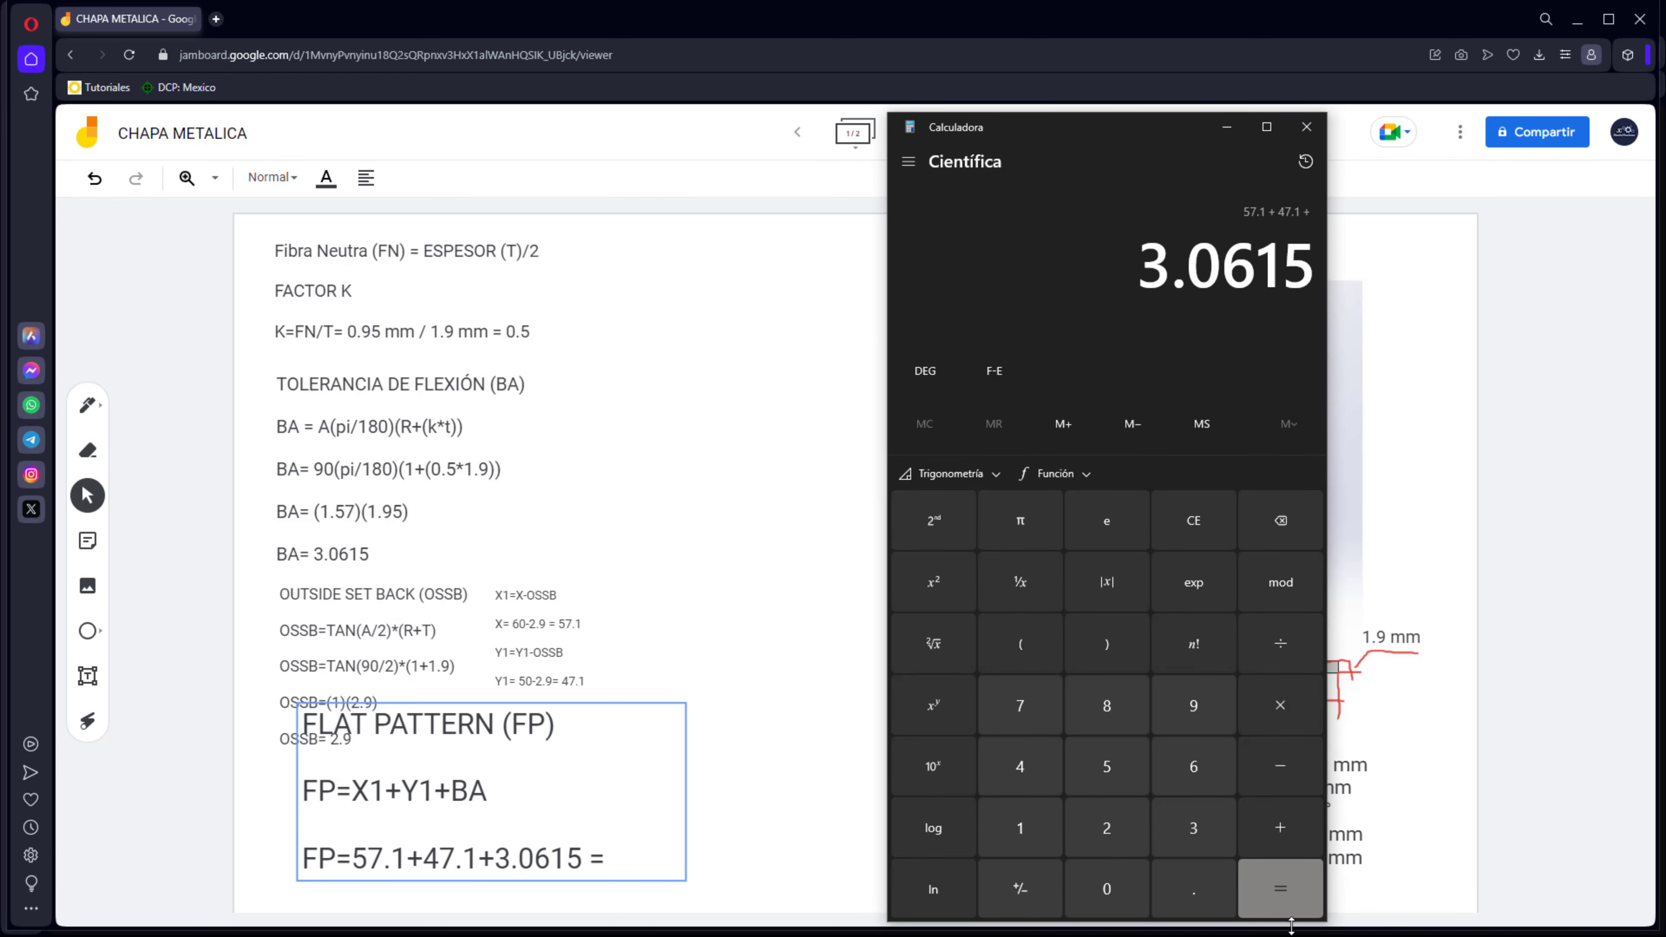
{"action": "left_click", "coordinate": [1289, 912]}
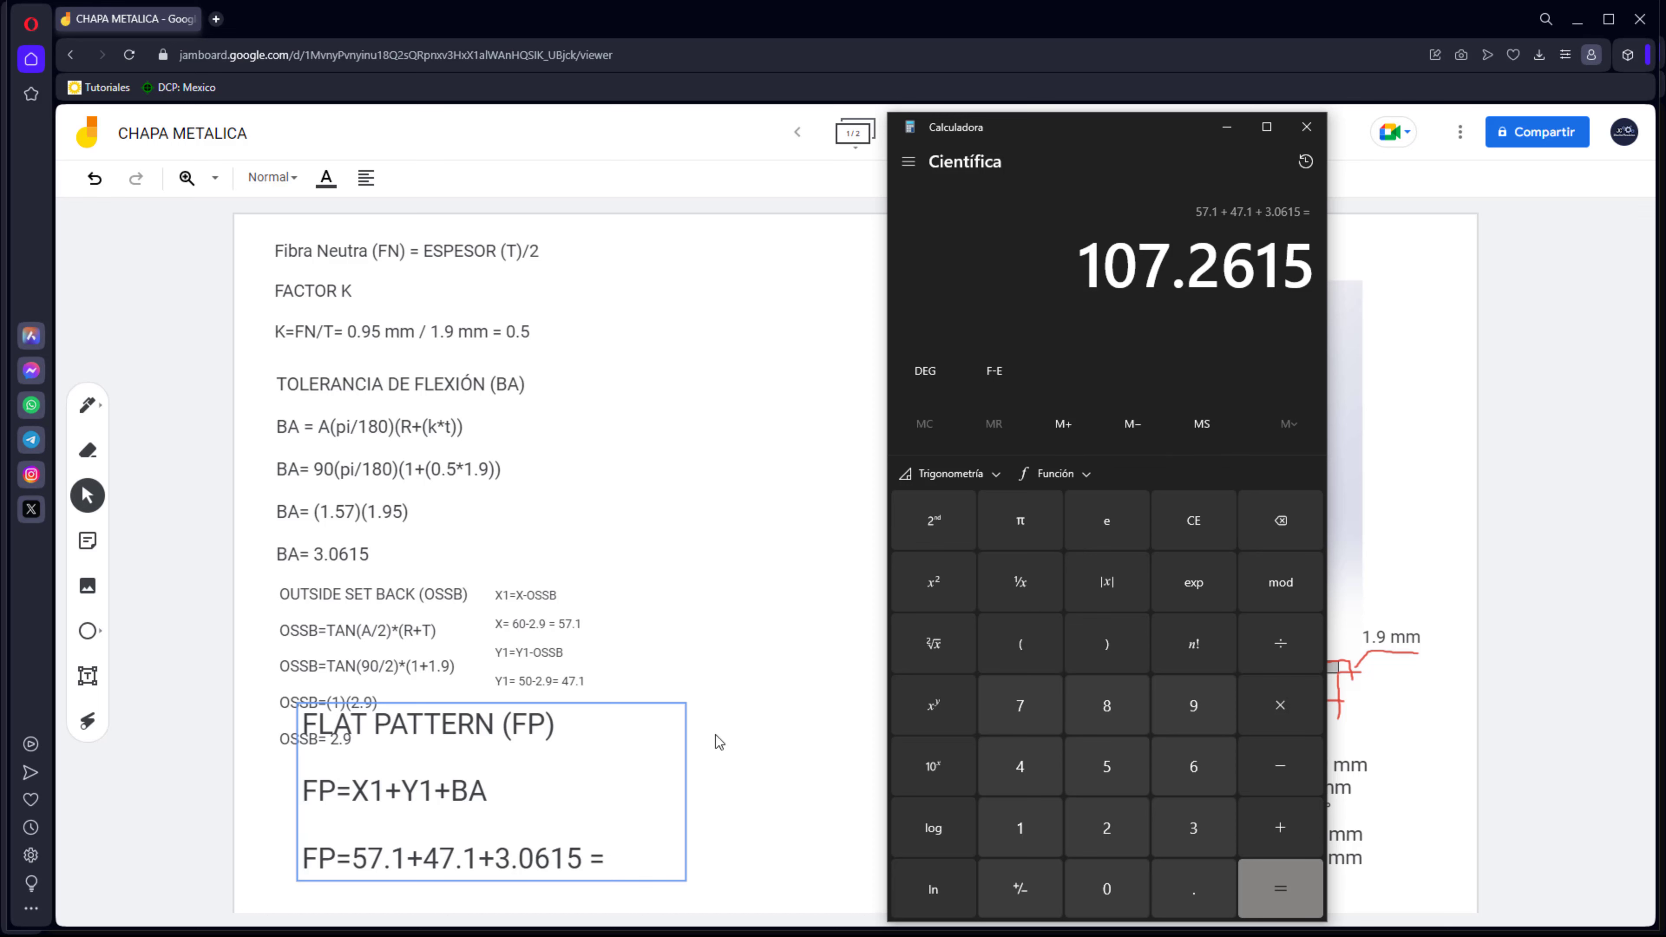
Copy the Calculator result 107.2615 and paste it after the equals sign in the FP line on the Jamboard.
{"action": "left_click", "coordinate": [672, 804]}
{"action": "right_click", "coordinate": [1155, 269]}
{"action": "left_click", "coordinate": [1144, 269]}
{"action": "right_click", "coordinate": [1131, 266]}
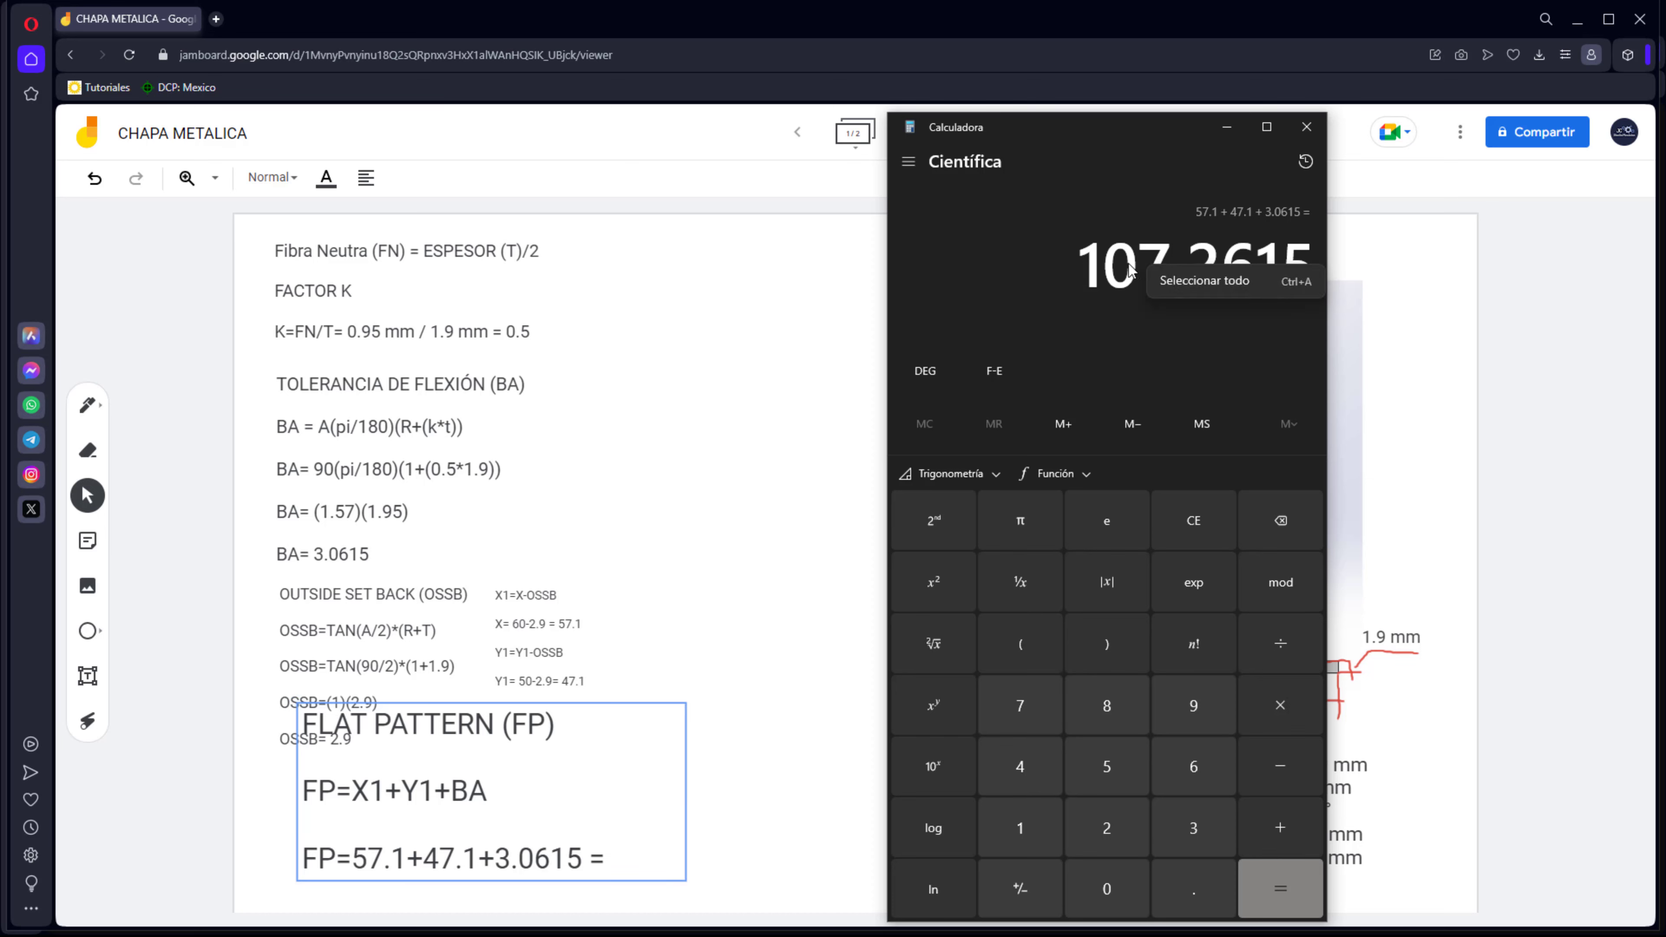
{"action": "left_click", "coordinate": [1073, 262]}
{"action": "left_click_drag", "start_coordinate": [1080, 264], "coordinate": [1314, 279]}
{"action": "key", "text": "ctrl+c"}
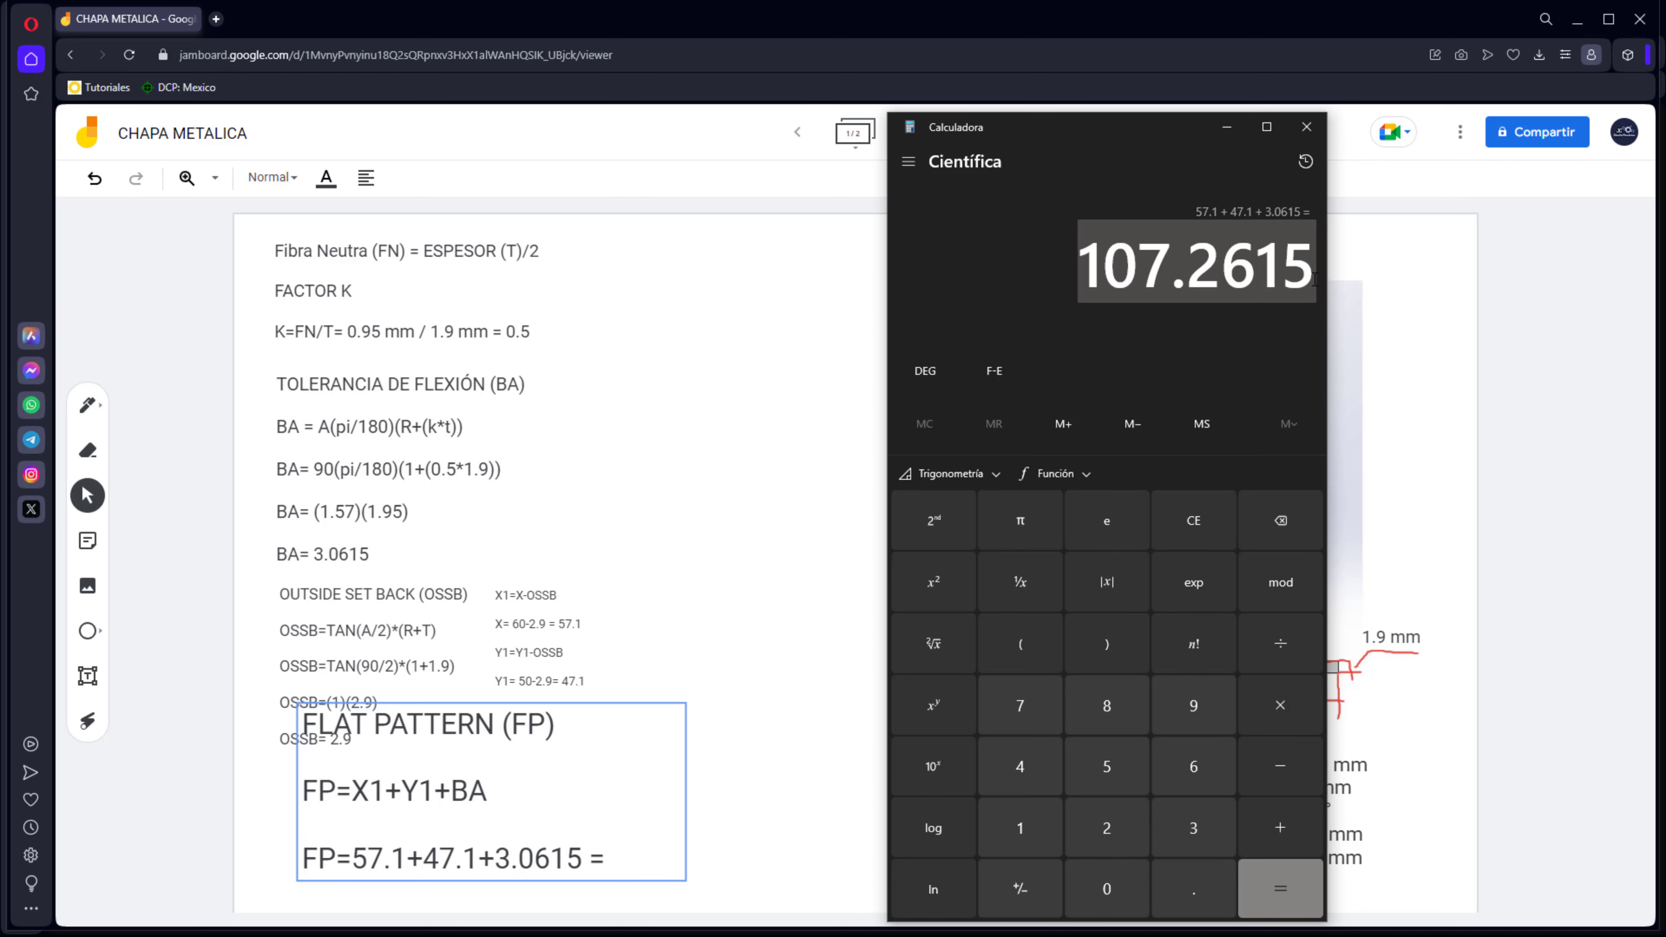
{"action": "left_click", "coordinate": [633, 861]}
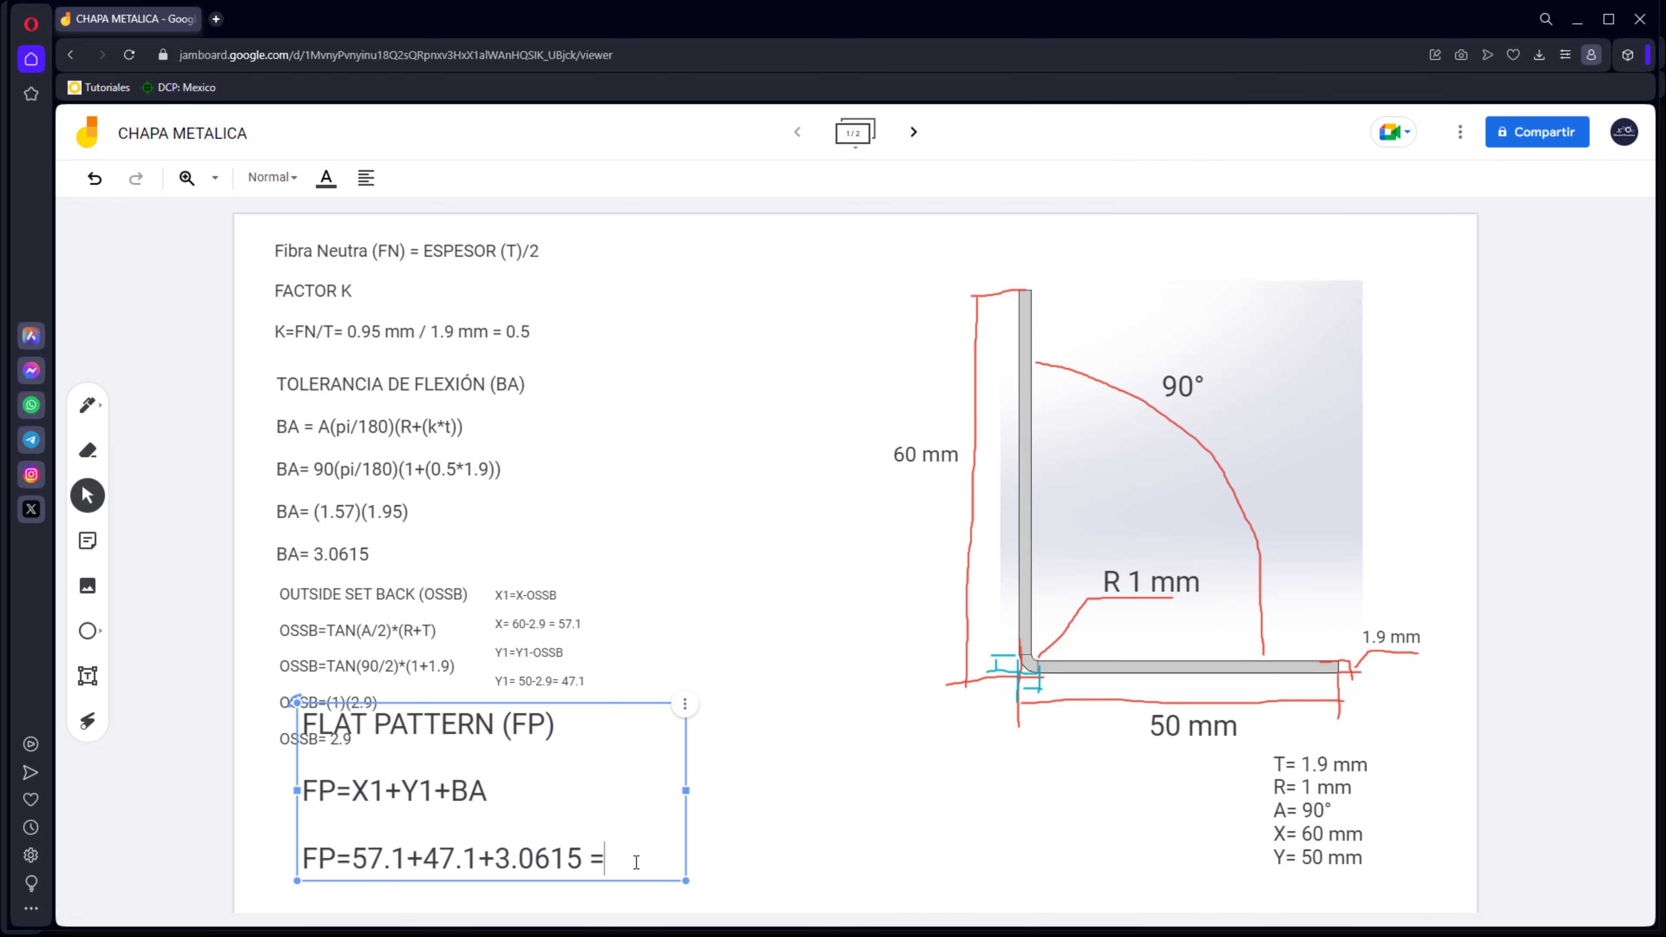
{"action": "key", "text": "ctrl+v"}
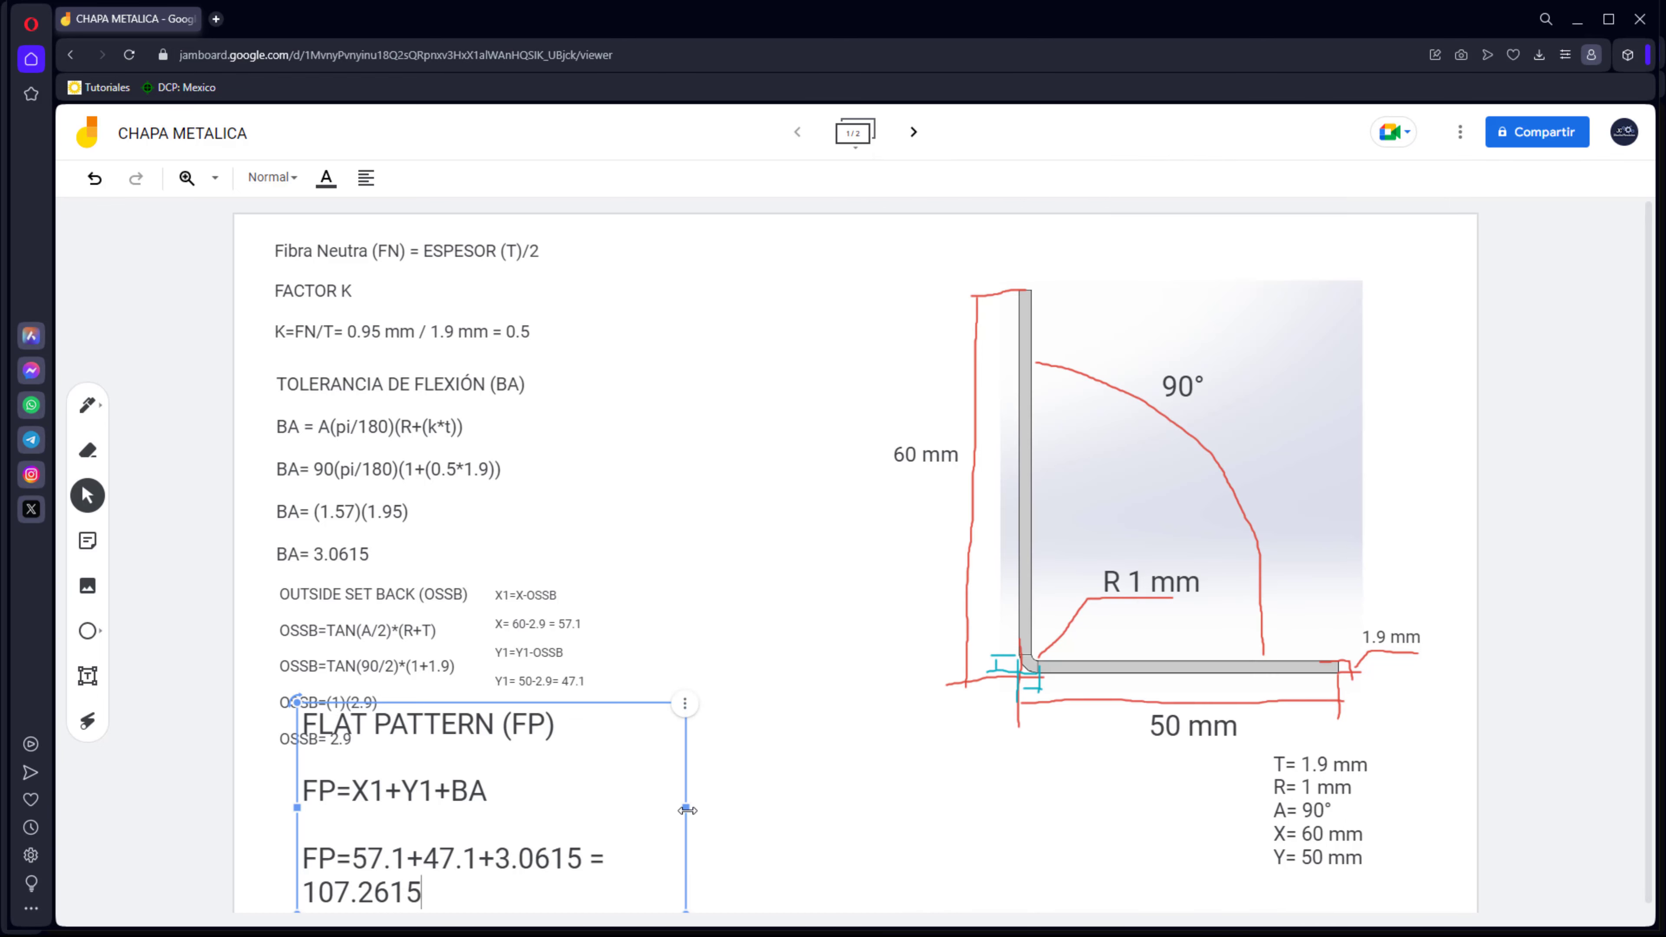
Resize the FLAT PATTERN (FP) text box smaller with the result on one line, and place it just below OSSB= 2.9.
{"action": "left_click_drag", "start_coordinate": [686, 808], "coordinate": [816, 815]}
{"action": "left_click_drag", "start_coordinate": [816, 881], "coordinate": [700, 809]}
{"action": "left_click_drag", "start_coordinate": [450, 794], "coordinate": [433, 851]}
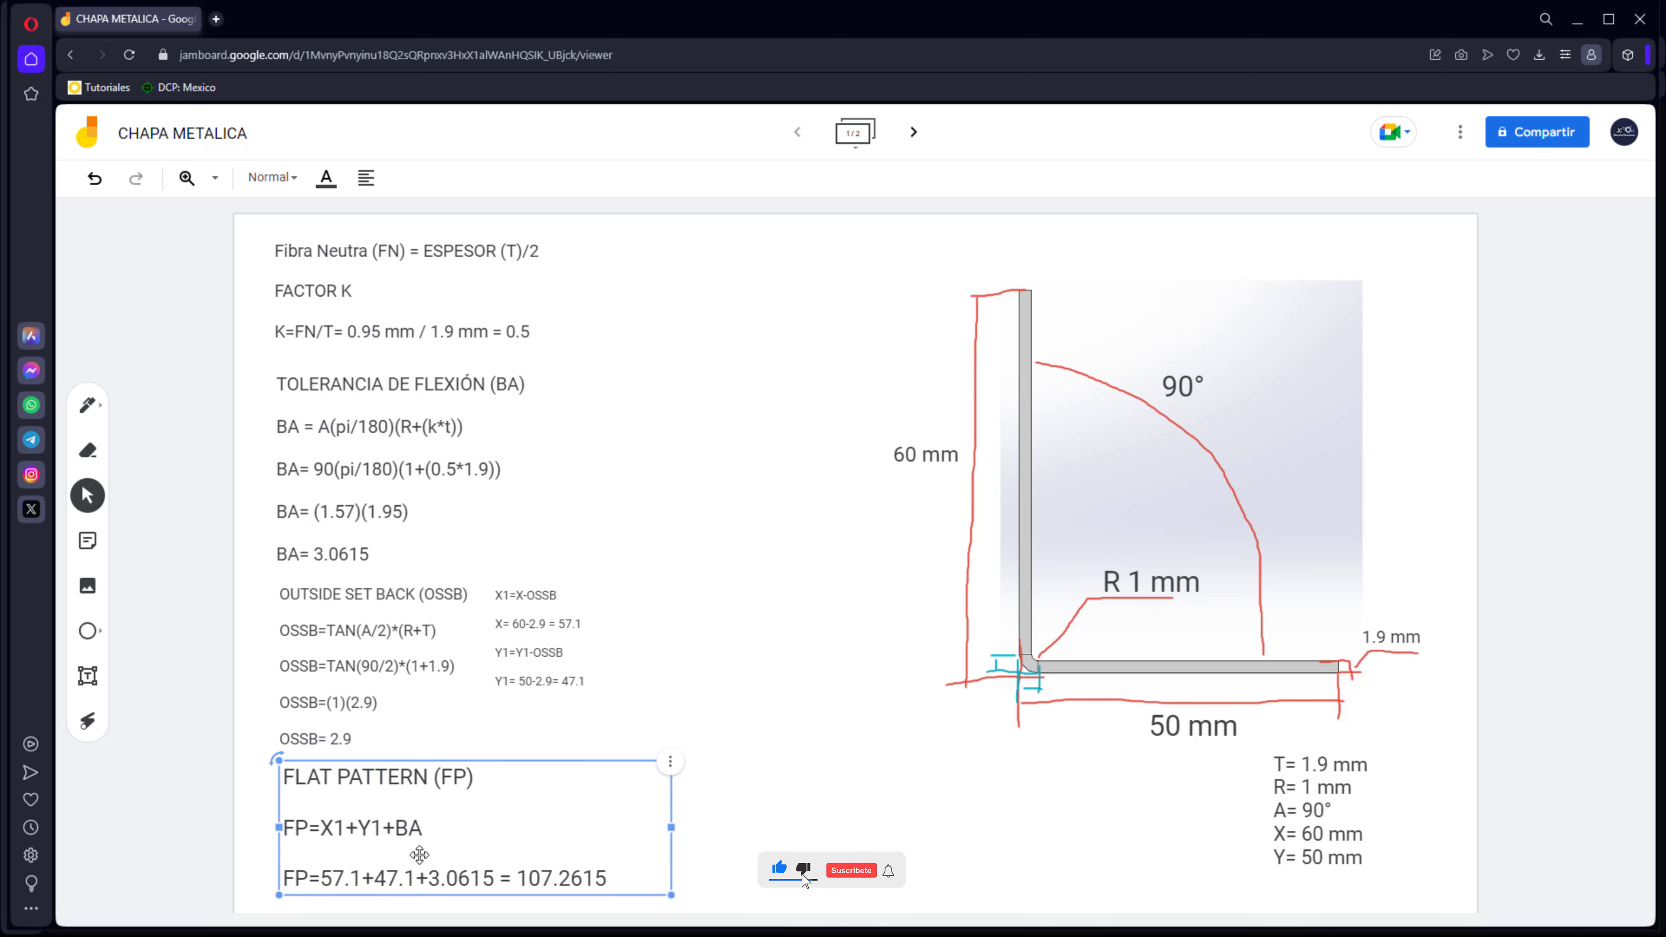
{"action": "left_click", "coordinate": [718, 863]}
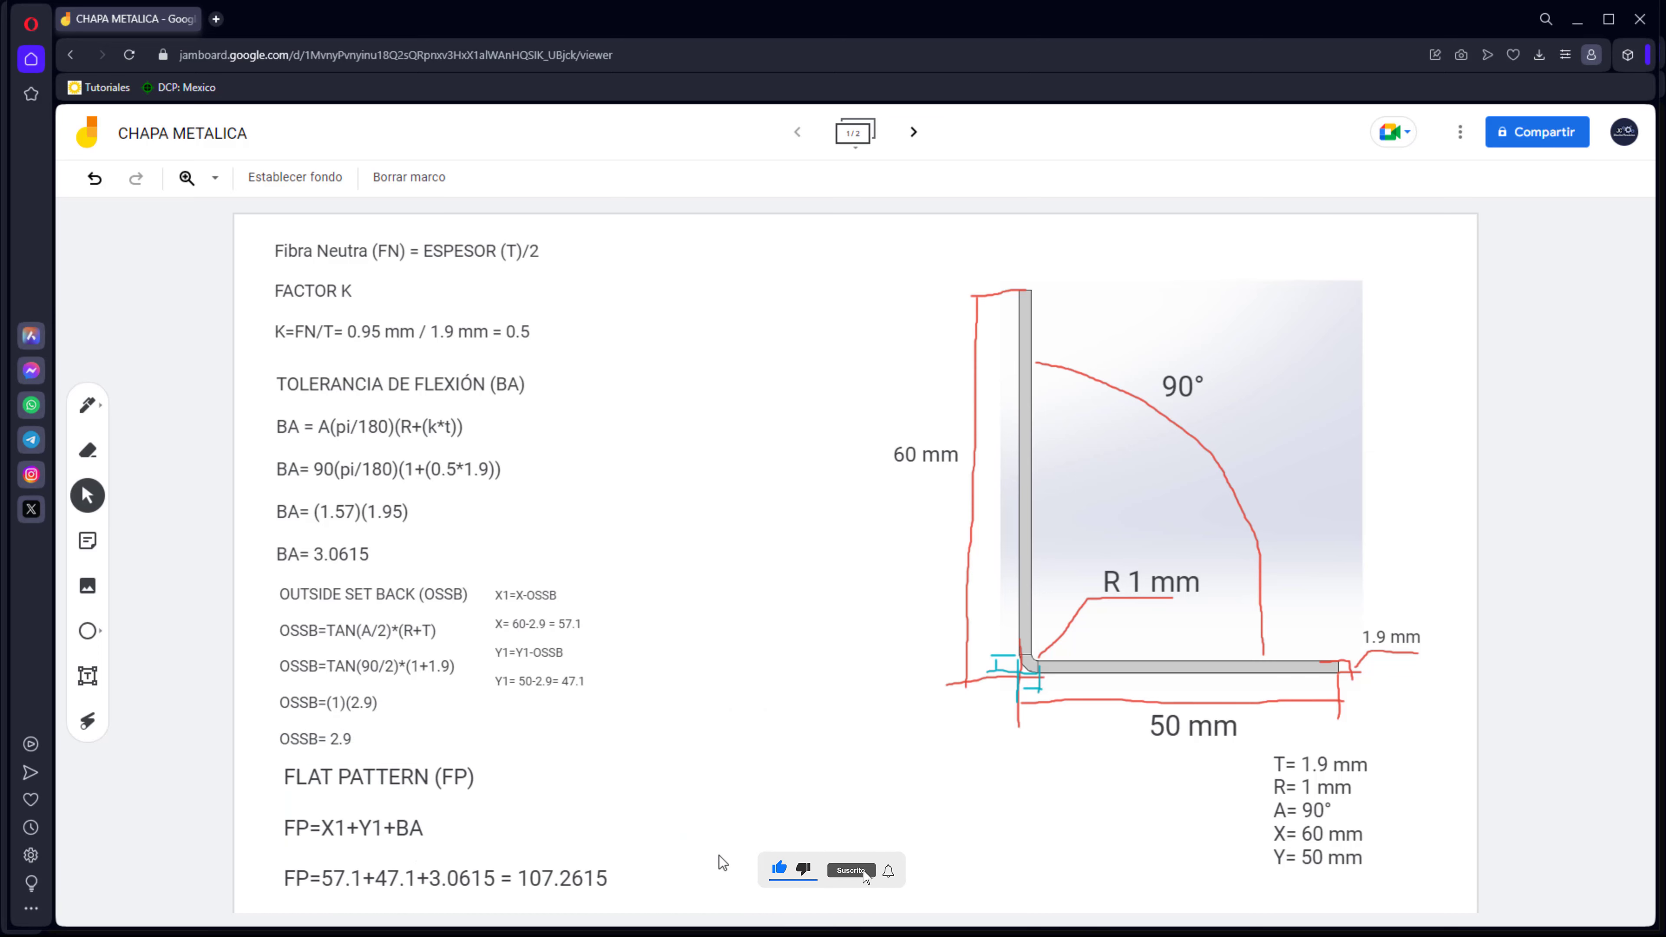
Highlight the result 107.2615 in the FP line to point it out, and clear the selection.
{"action": "left_click", "coordinate": [589, 870]}
{"action": "key", "text": "shift+Left"}
{"action": "key", "text": "shift+Left"}
{"action": "key", "text": "shift+Left"}
{"action": "key", "text": "shift+Left"}
{"action": "key", "text": "shift+Left"}
{"action": "key", "text": "shift+Left"}
{"action": "key", "text": "shift+Left"}
{"action": "key", "text": "shift+Left"}
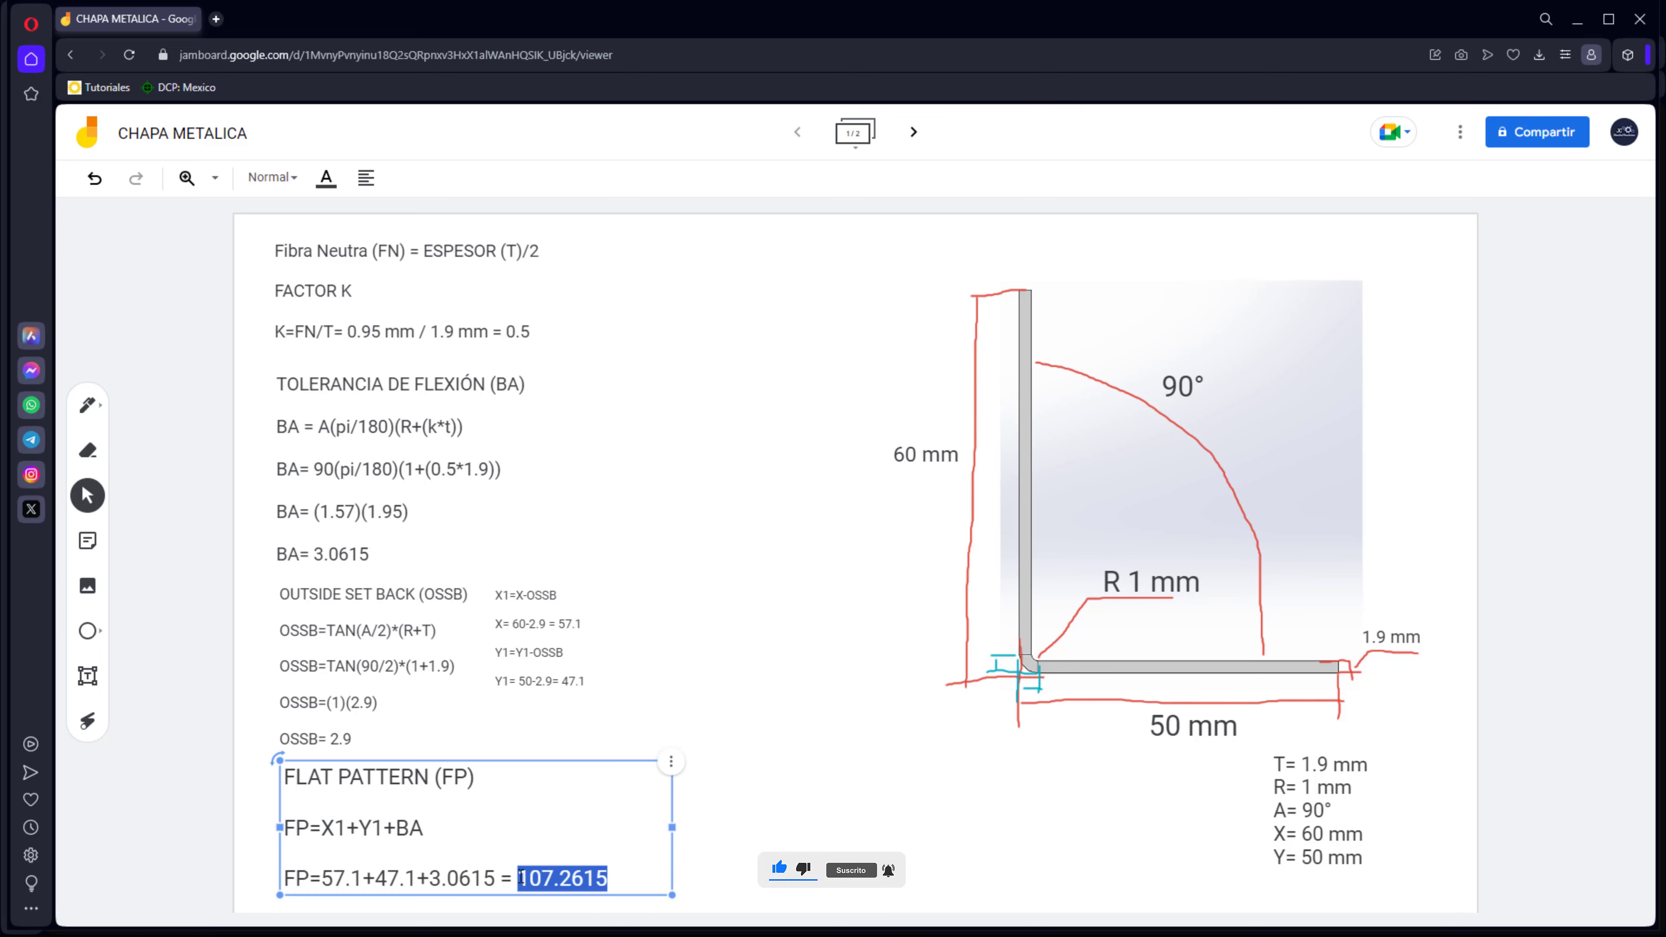
{"action": "left_click", "coordinate": [765, 756]}
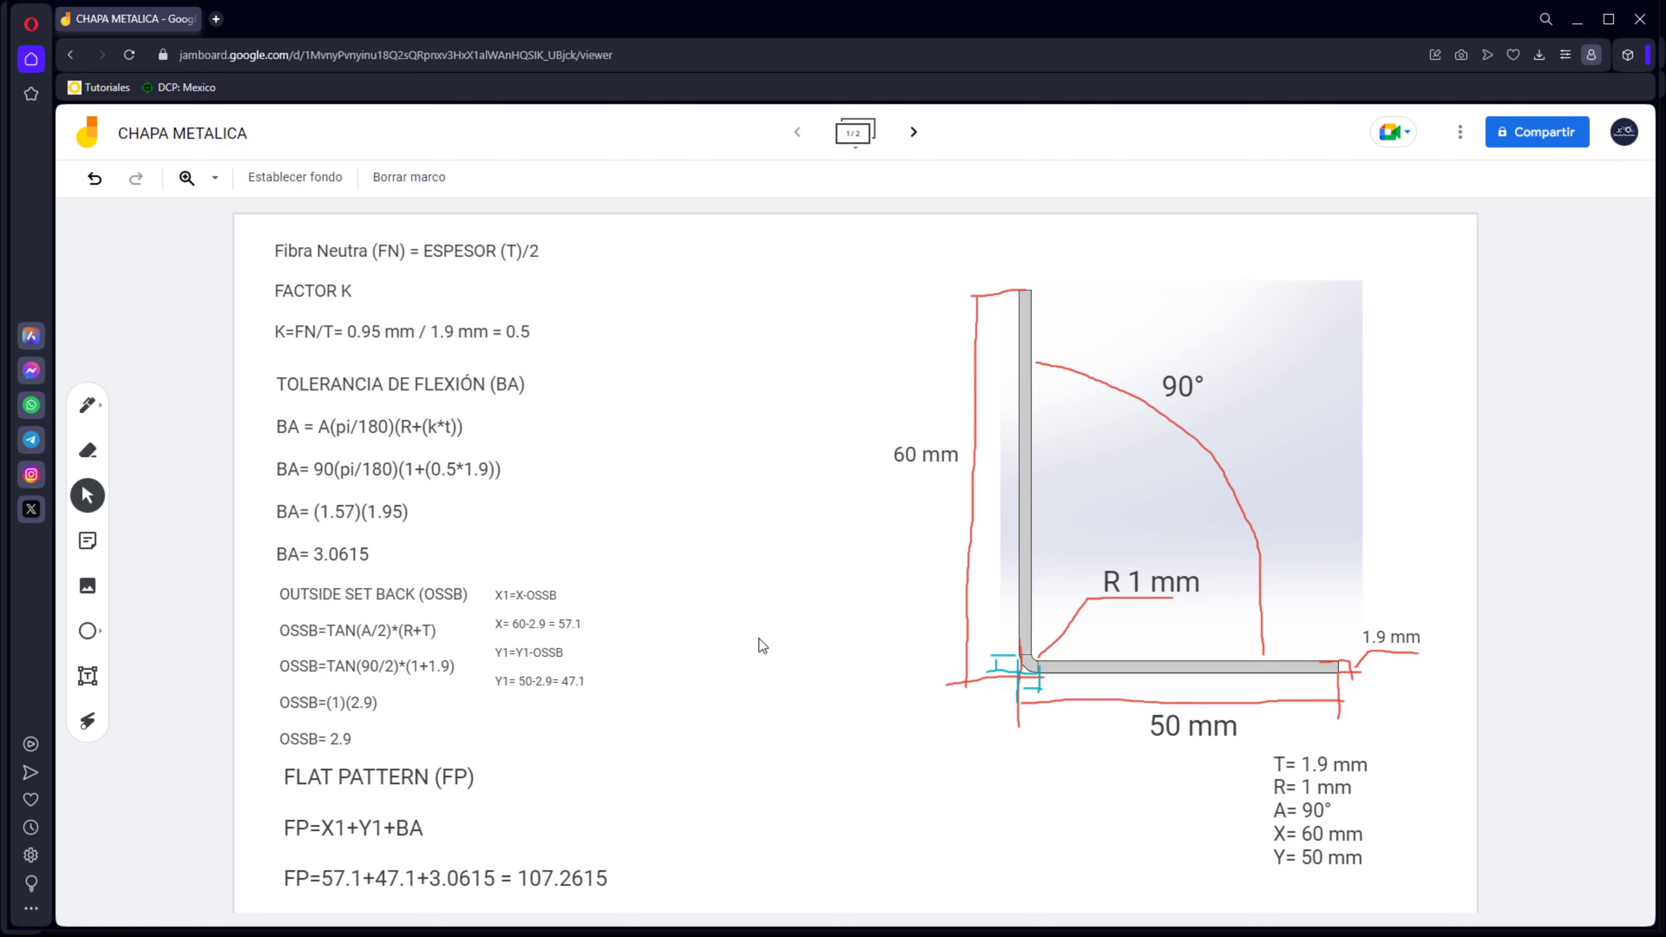
Switch to the adhmt.com K-factor article and examine the bend deduction section, its OSSB diagram and the BD formulas.
{"action": "key", "text": "alt+Tab"}
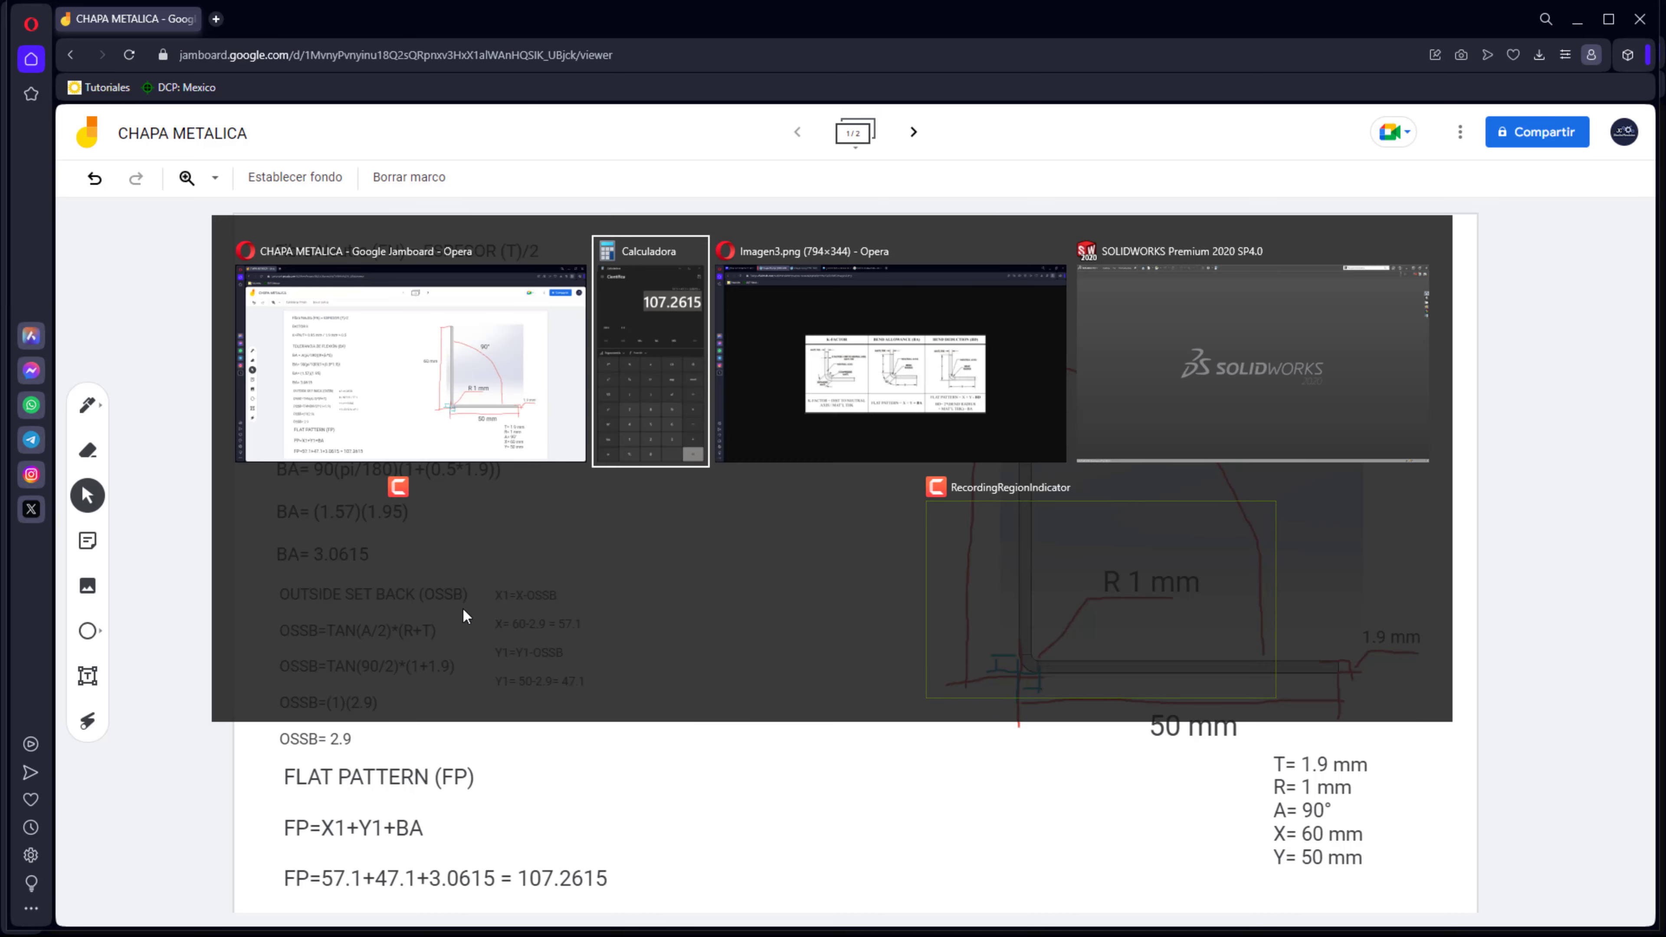
{"action": "key", "text": "alt+Tab"}
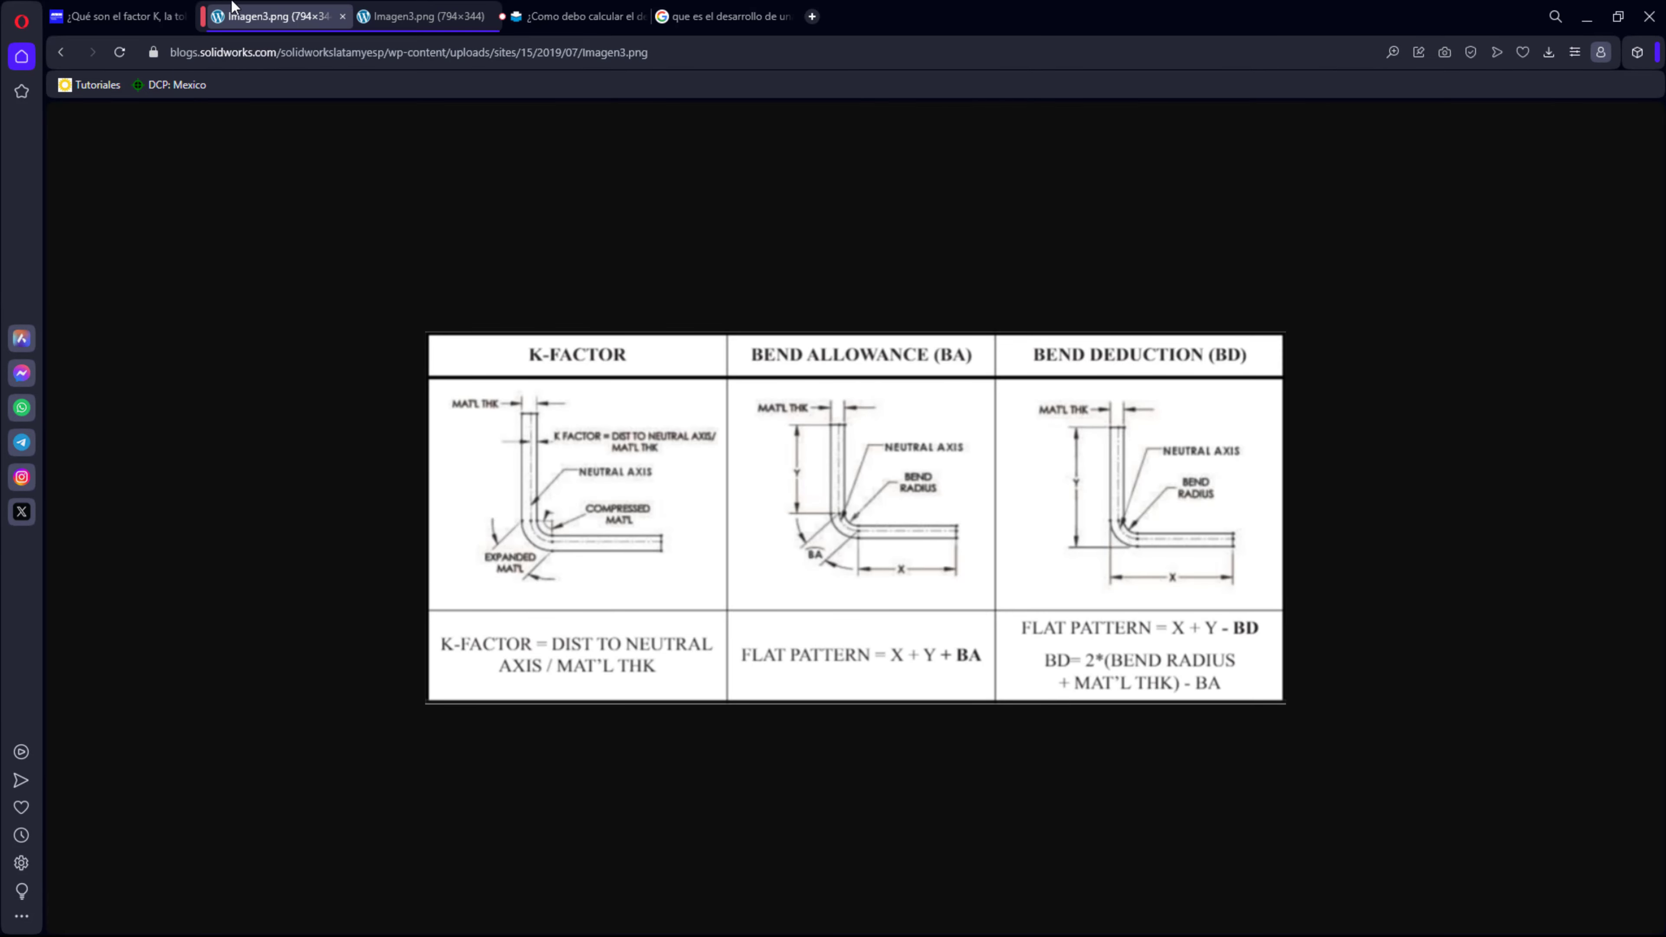
{"action": "left_click", "coordinate": [119, 16]}
{"action": "scroll", "coordinate": [799, 576], "scroll_direction": "up", "scroll_amount": 3}
{"action": "scroll", "coordinate": [799, 576], "scroll_direction": "up", "scroll_amount": 2}
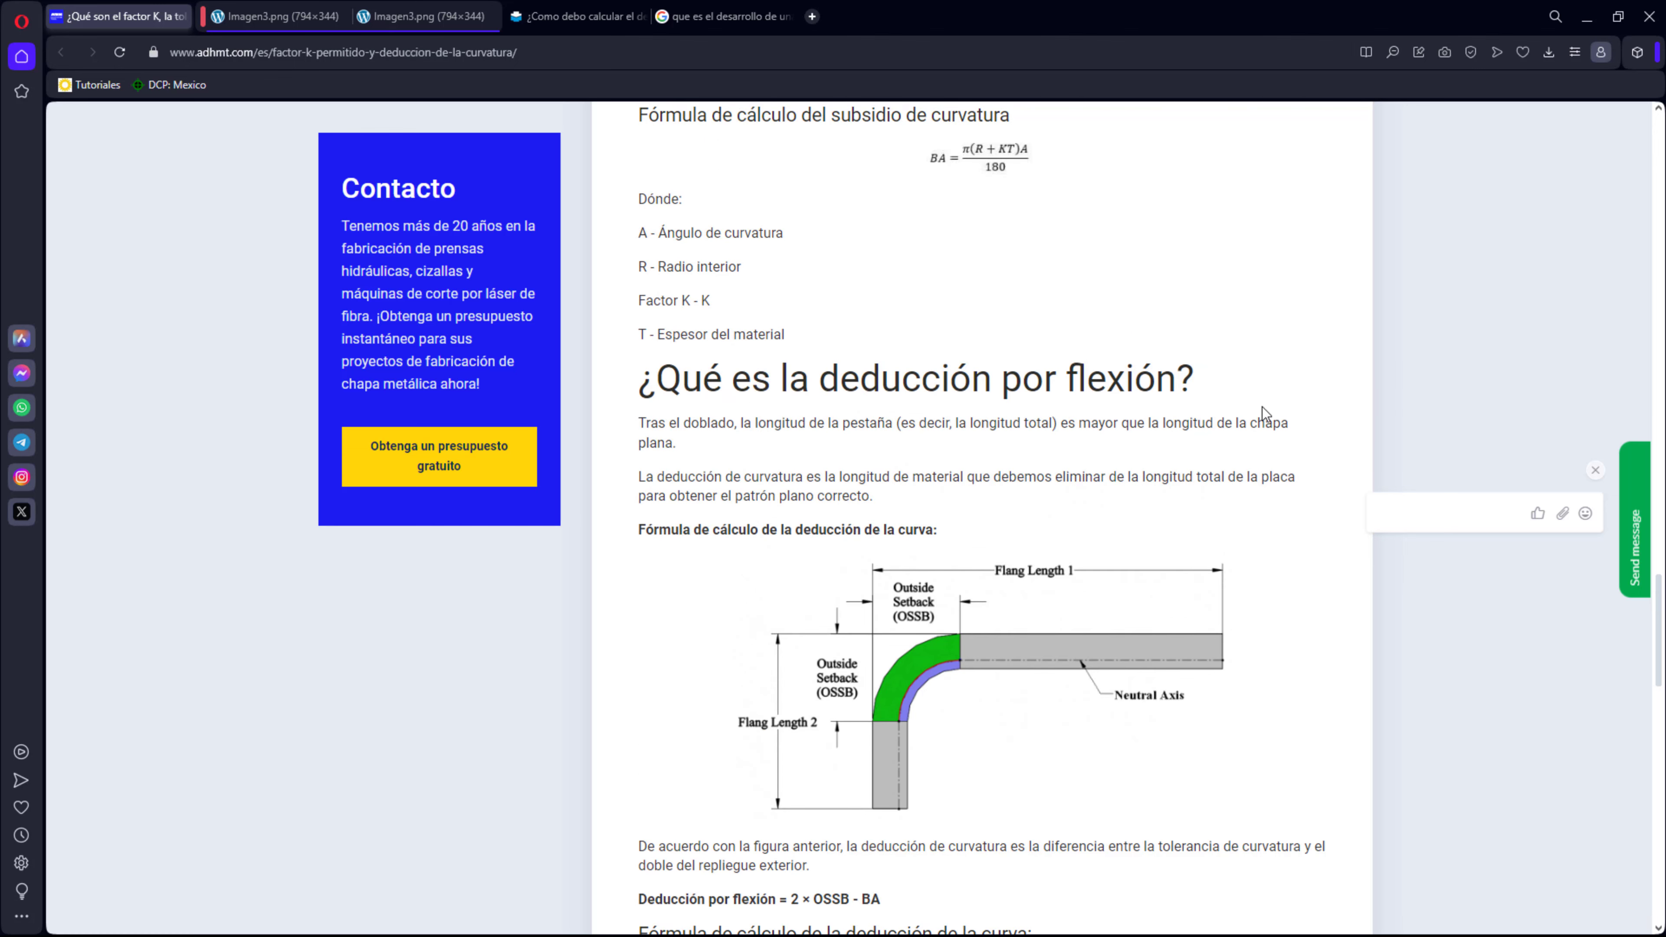
{"action": "scroll", "coordinate": [933, 528], "scroll_direction": "down", "scroll_amount": 1}
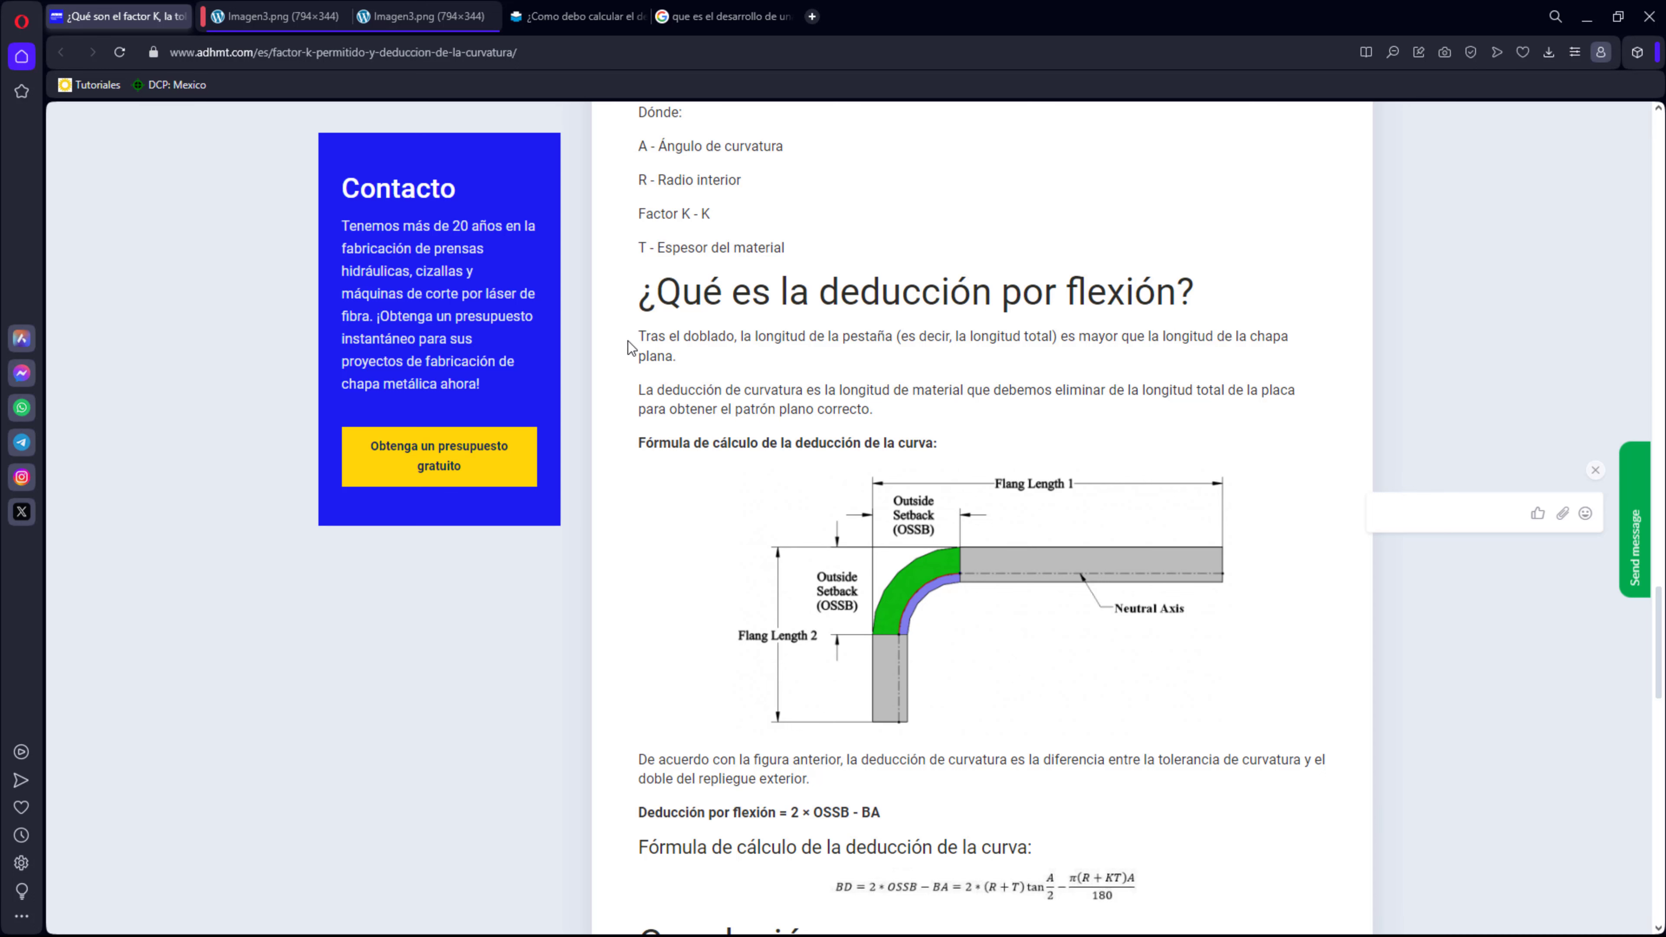
{"action": "scroll", "coordinate": [959, 351], "scroll_direction": "down", "scroll_amount": 1}
{"action": "scroll", "coordinate": [958, 350], "scroll_direction": "down", "scroll_amount": 1}
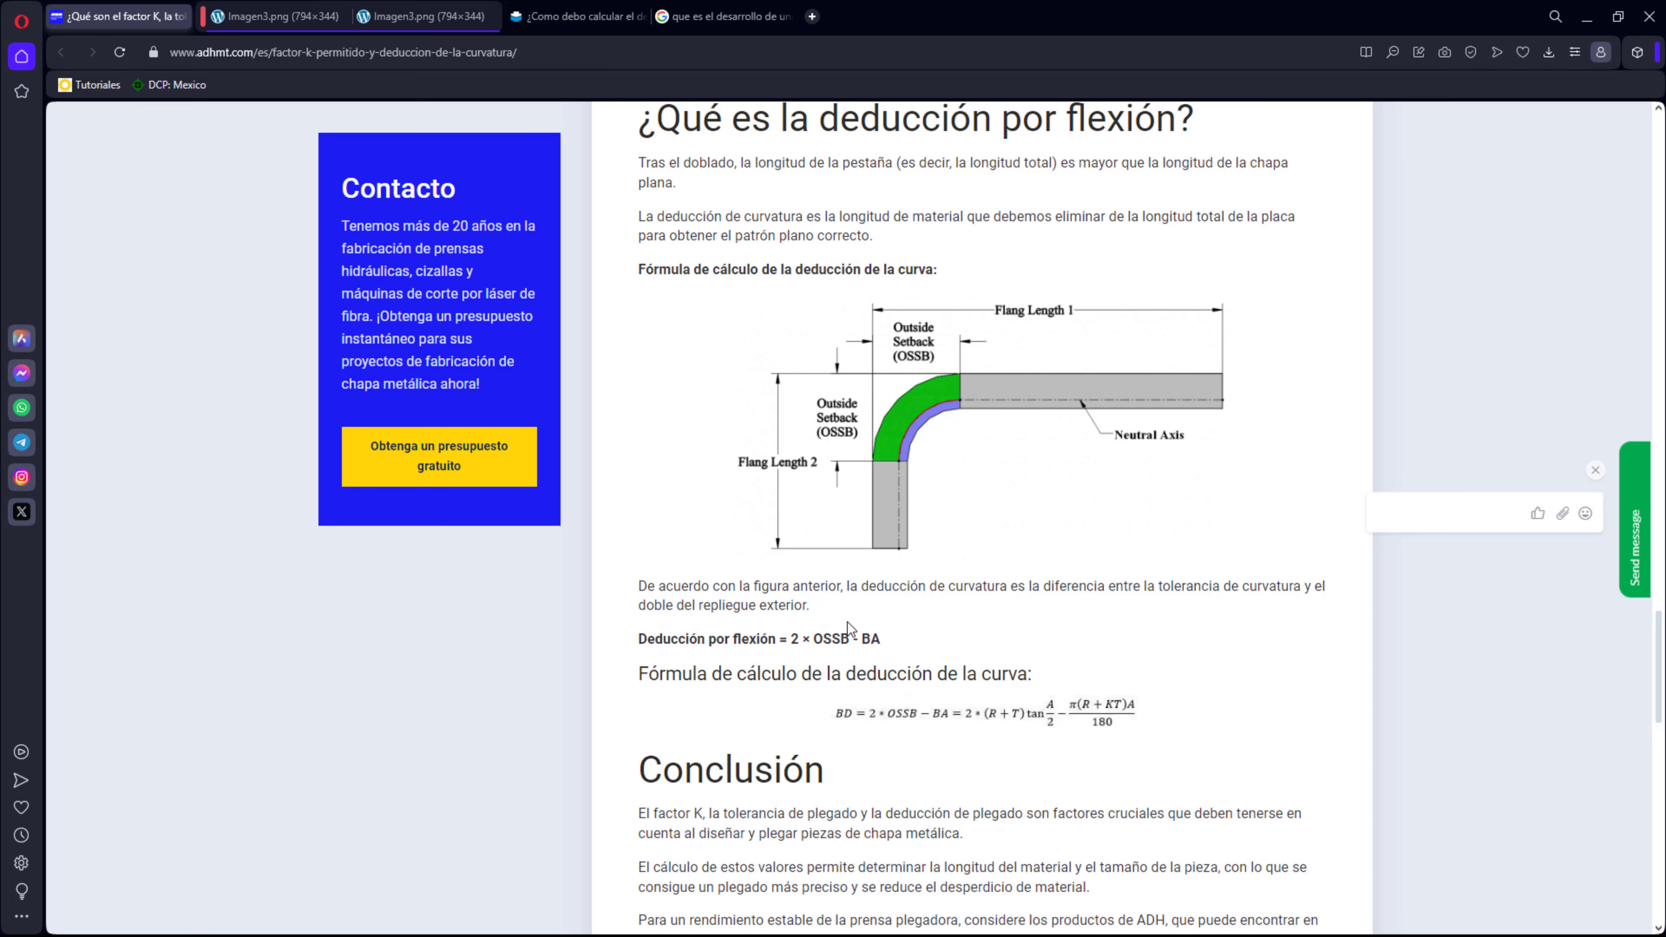
{"action": "scroll", "coordinate": [848, 622], "scroll_direction": "down", "scroll_amount": 3}
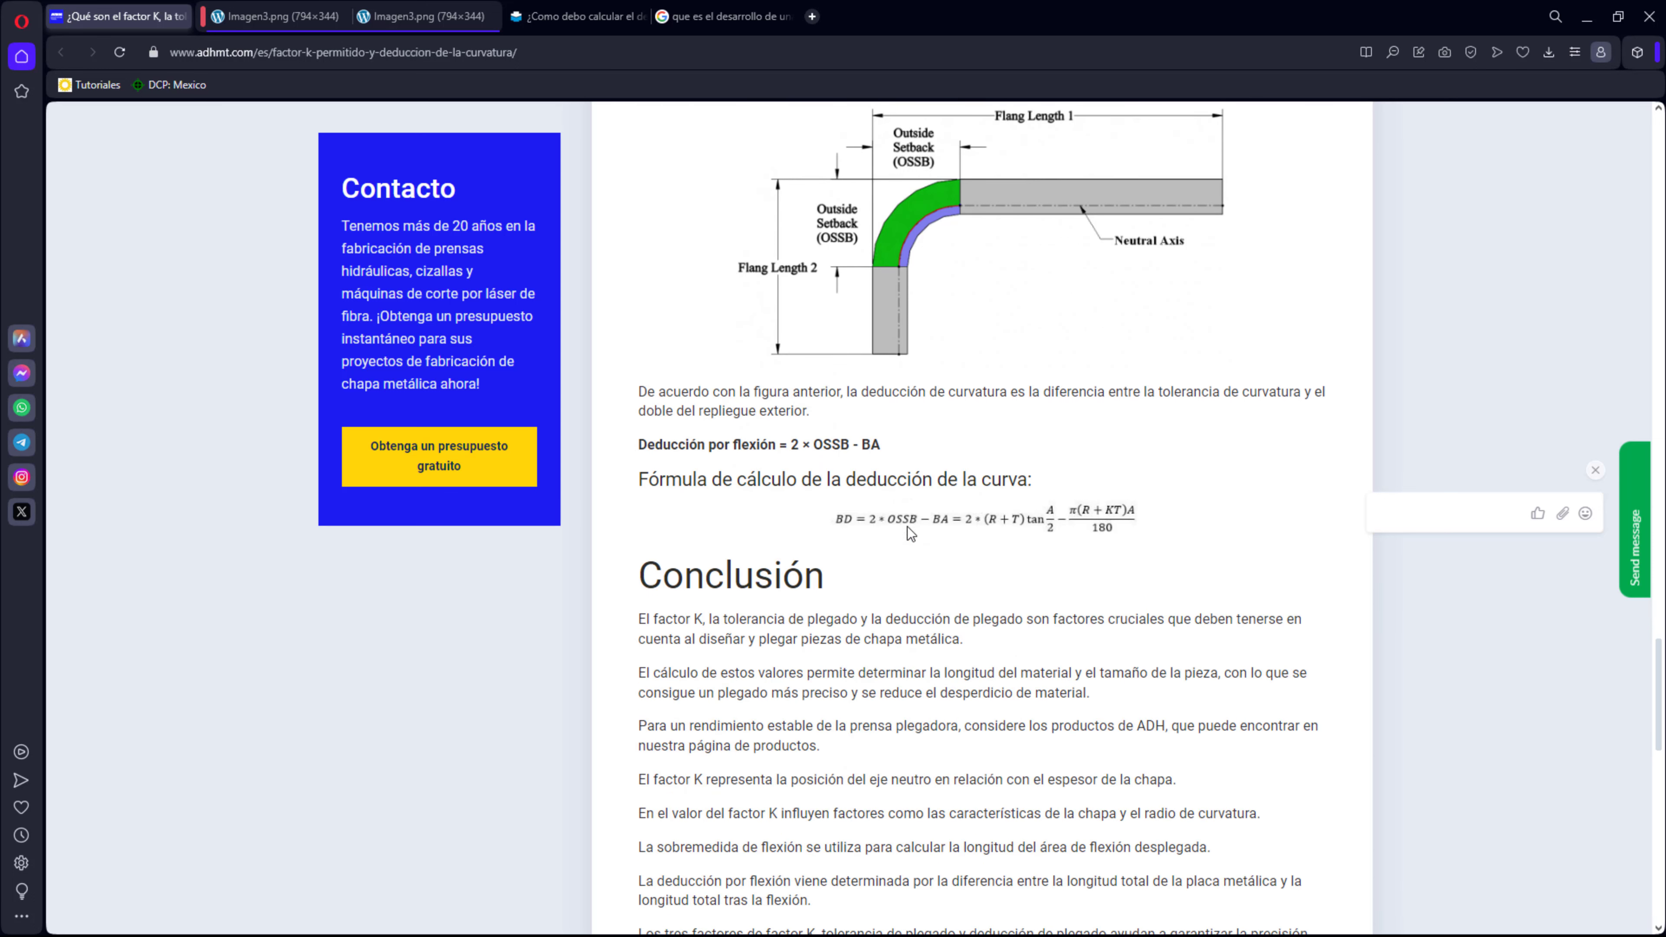
{"action": "scroll", "coordinate": [907, 526], "scroll_direction": "down", "scroll_amount": 5}
{"action": "scroll", "coordinate": [907, 526], "scroll_direction": "up", "scroll_amount": 10}
{"action": "scroll", "coordinate": [909, 531], "scroll_direction": "up", "scroll_amount": 4}
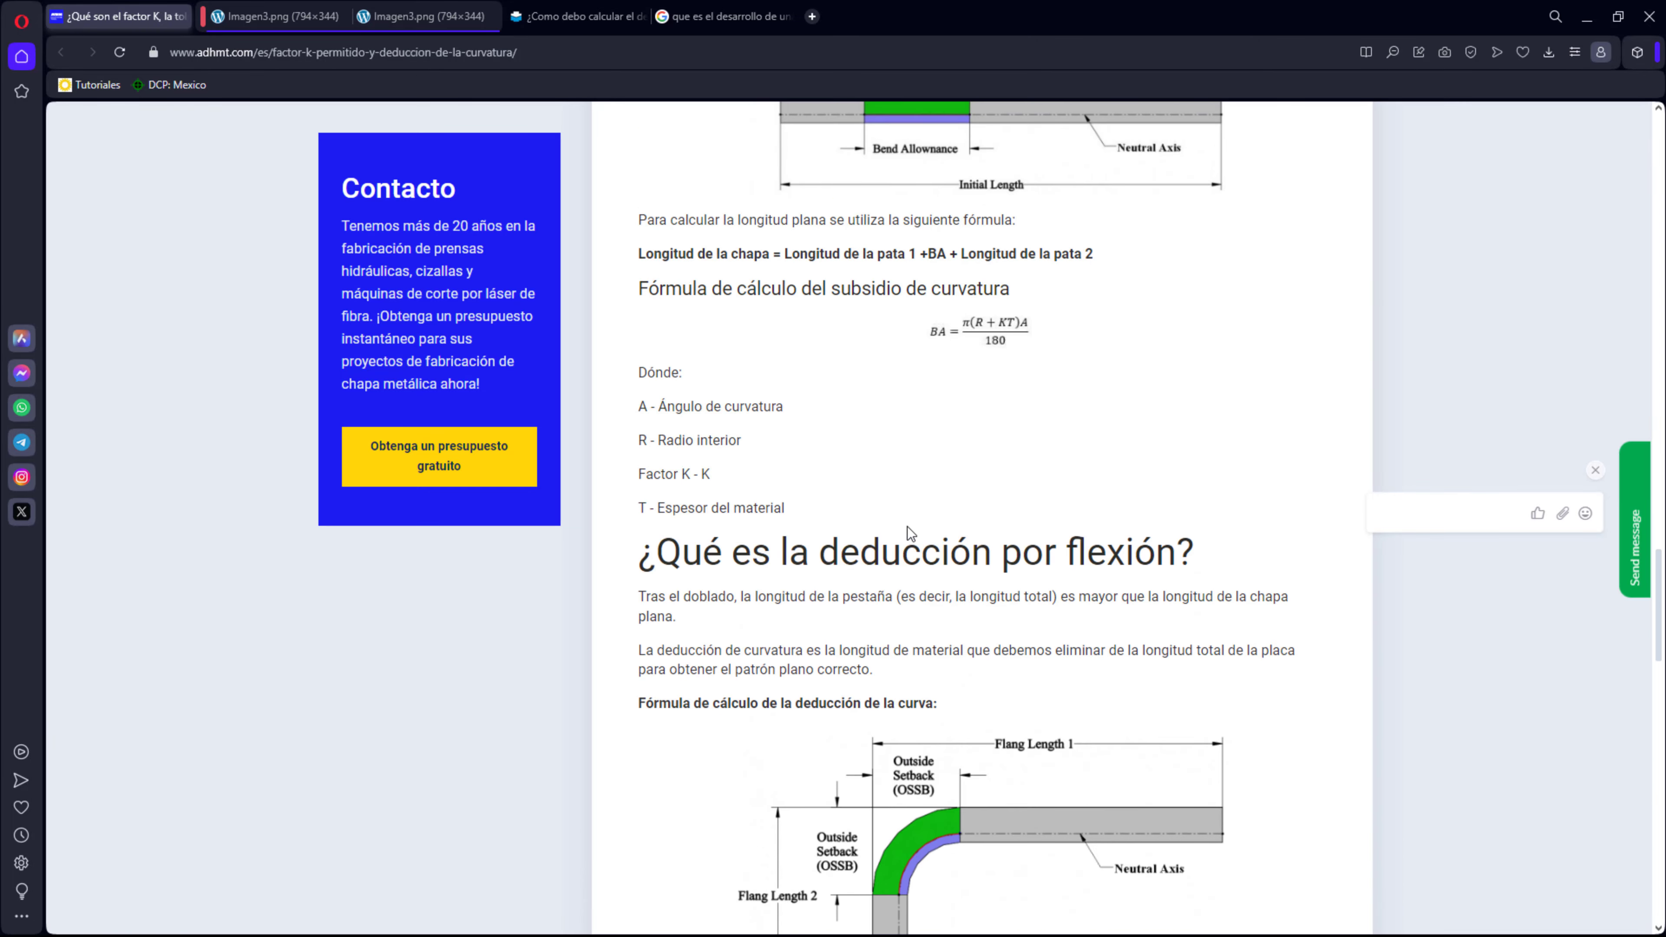
{"action": "scroll", "coordinate": [889, 723], "scroll_direction": "down", "scroll_amount": 4}
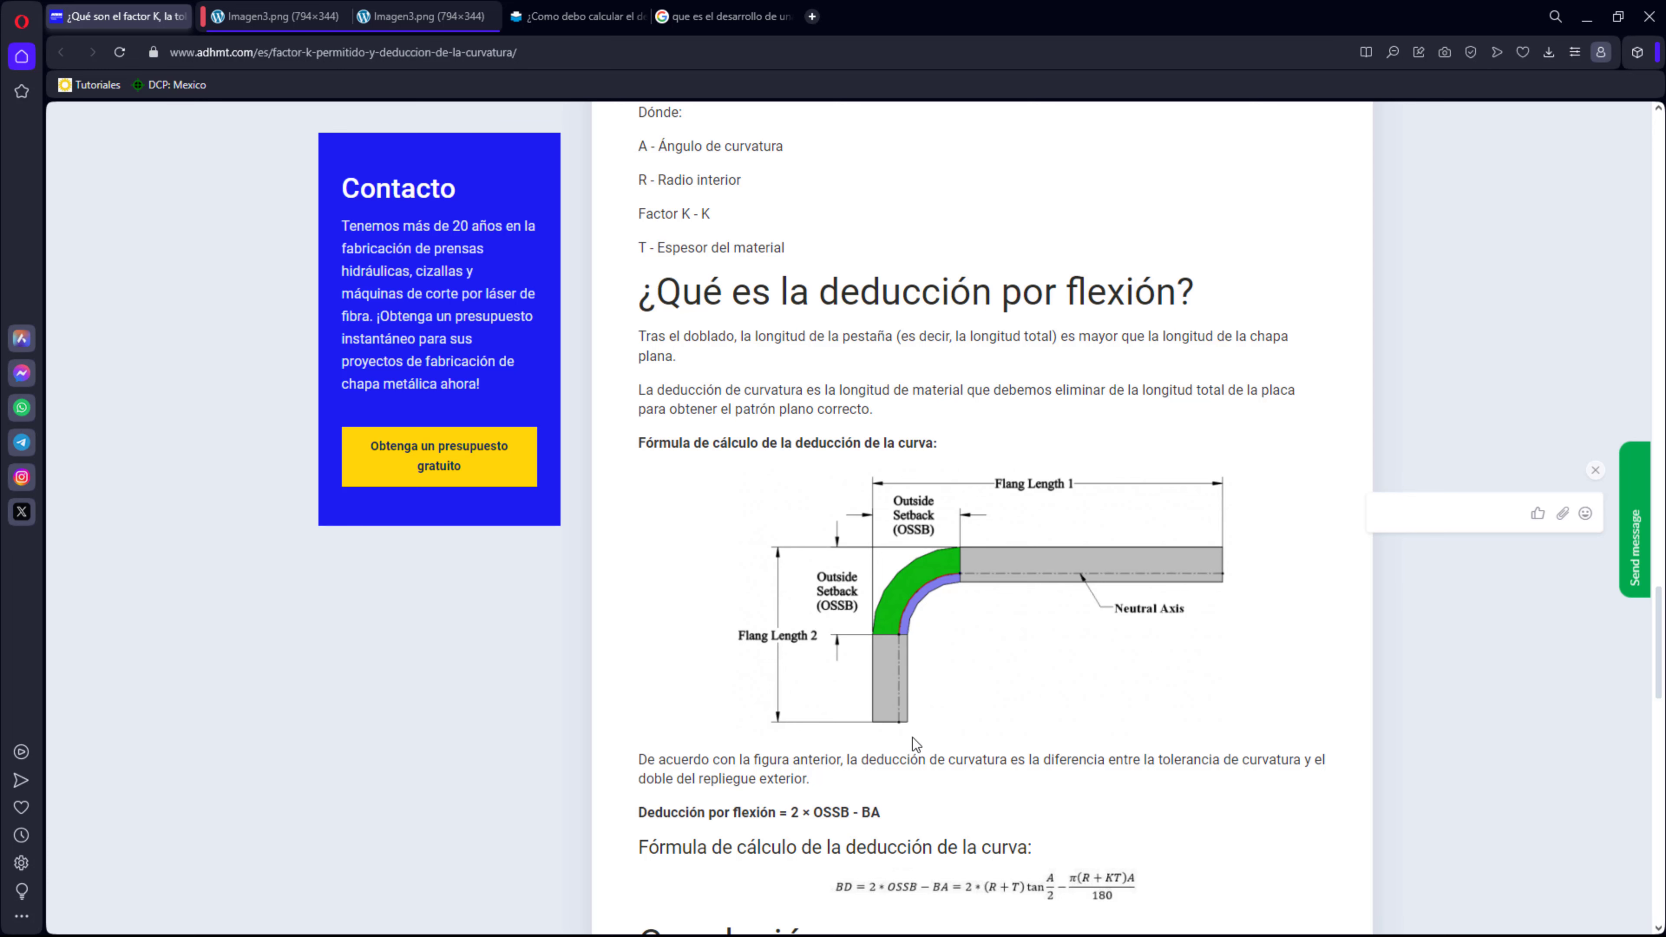
{"action": "scroll", "coordinate": [911, 564], "scroll_direction": "up", "scroll_amount": 5}
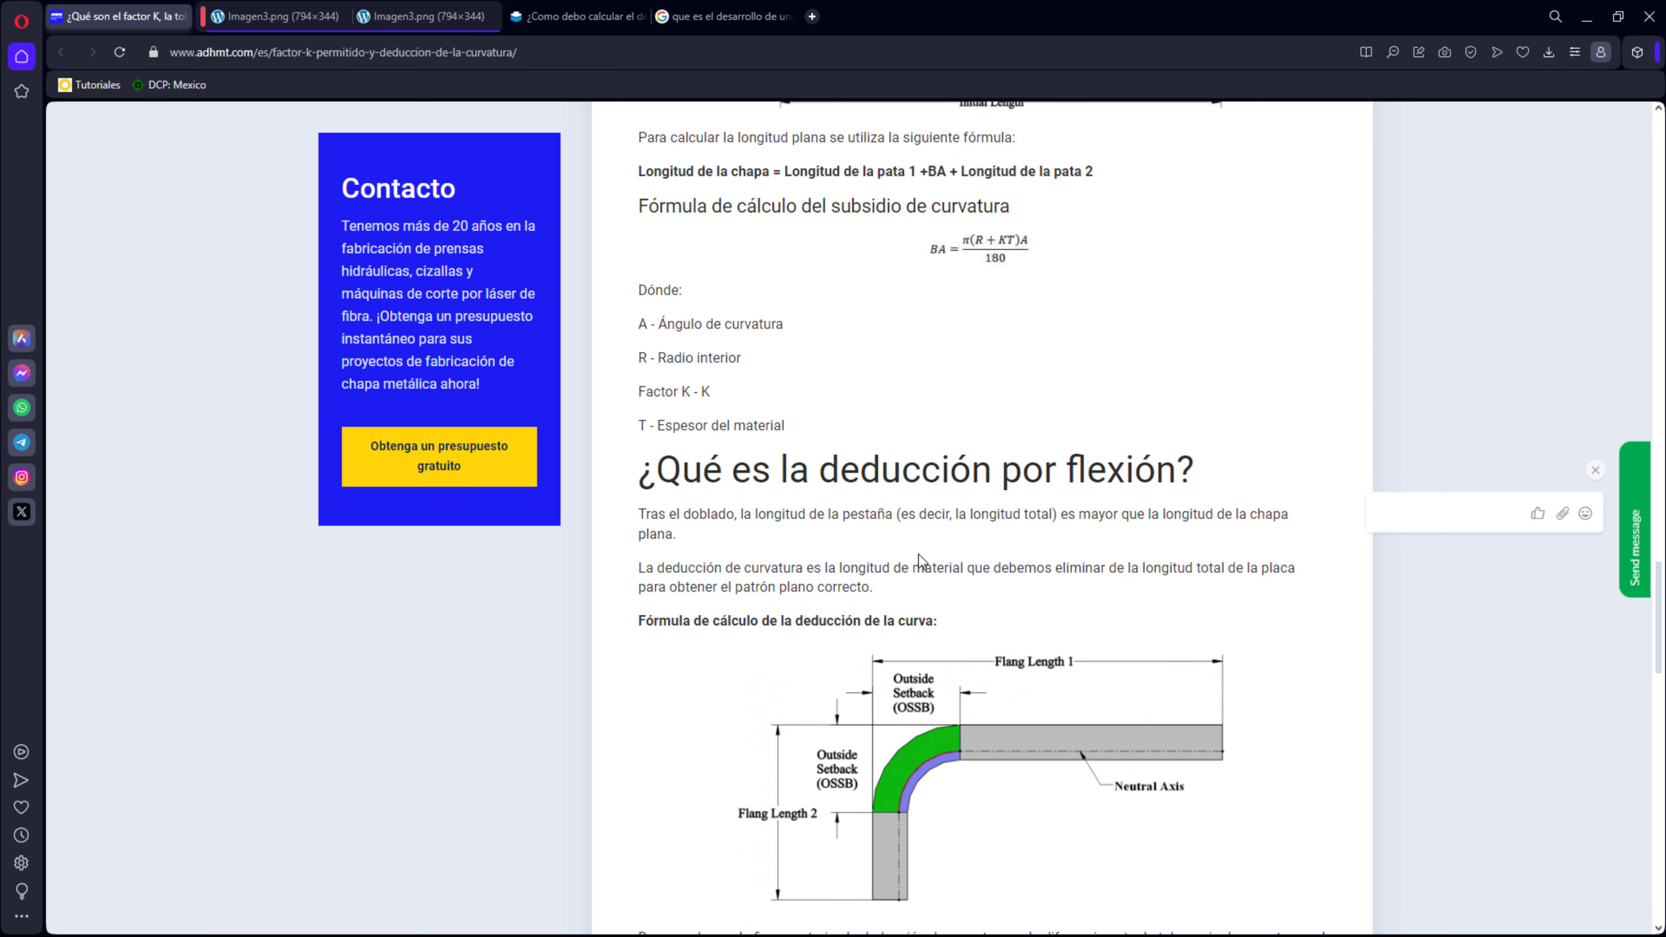
Review the K-factor, bend allowance and bend deduction table image, and go back to the SOLIDWORKS article containing it.
{"action": "left_click", "coordinate": [249, 15]}
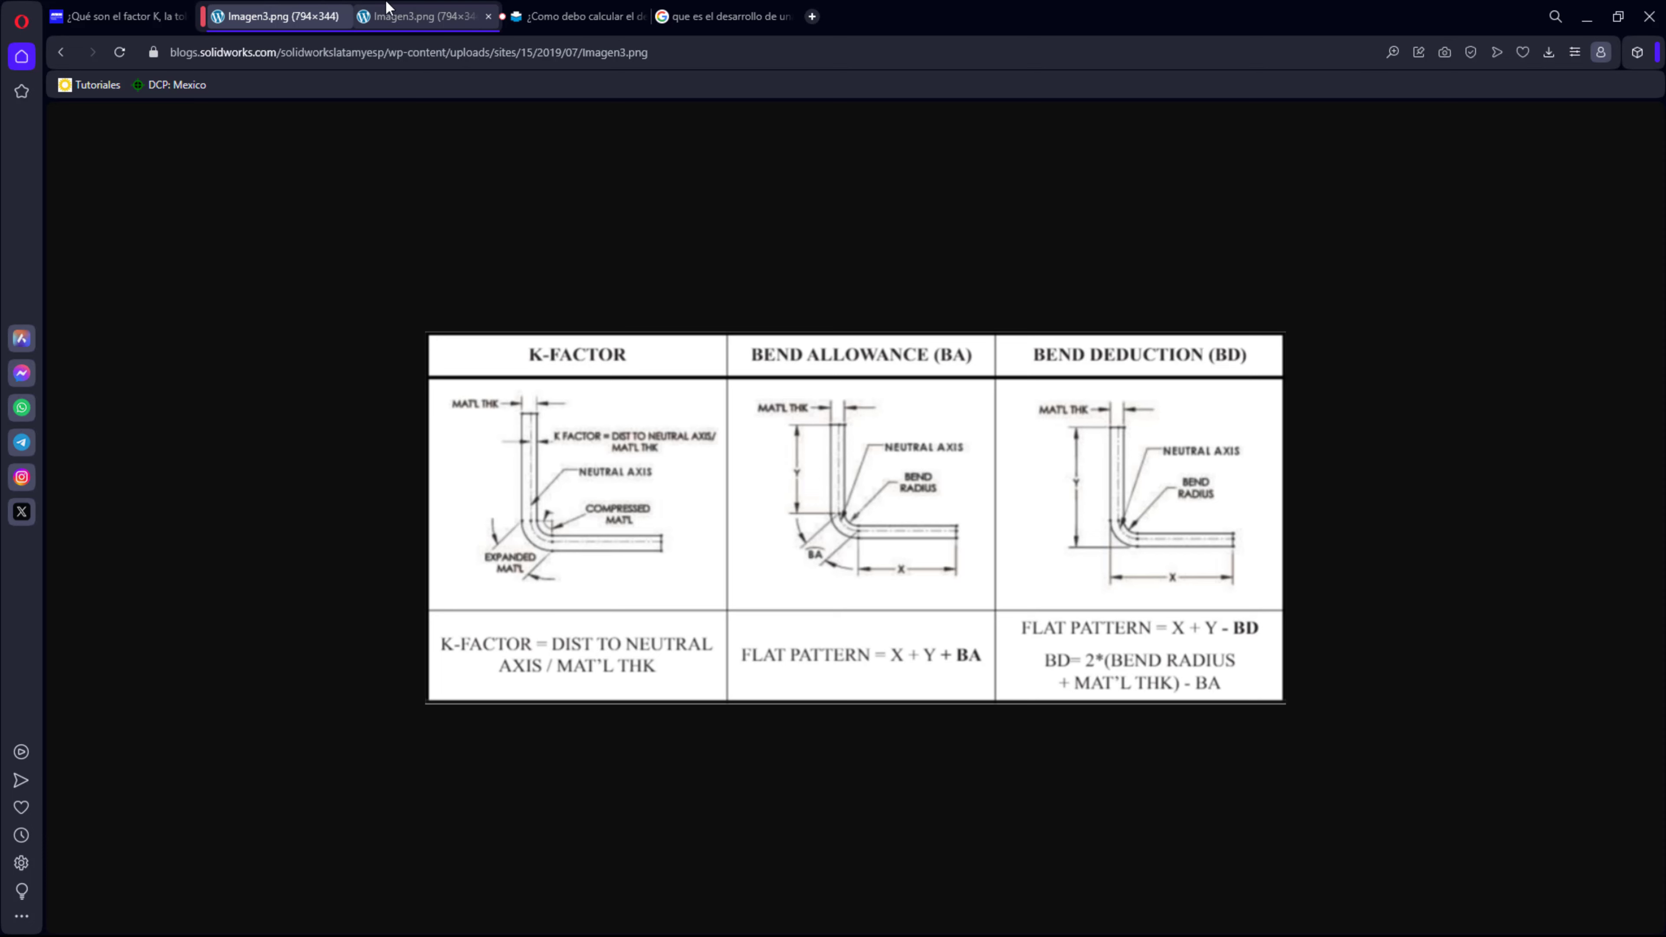
{"action": "left_click", "coordinate": [400, 14]}
{"action": "left_click", "coordinate": [249, 16]}
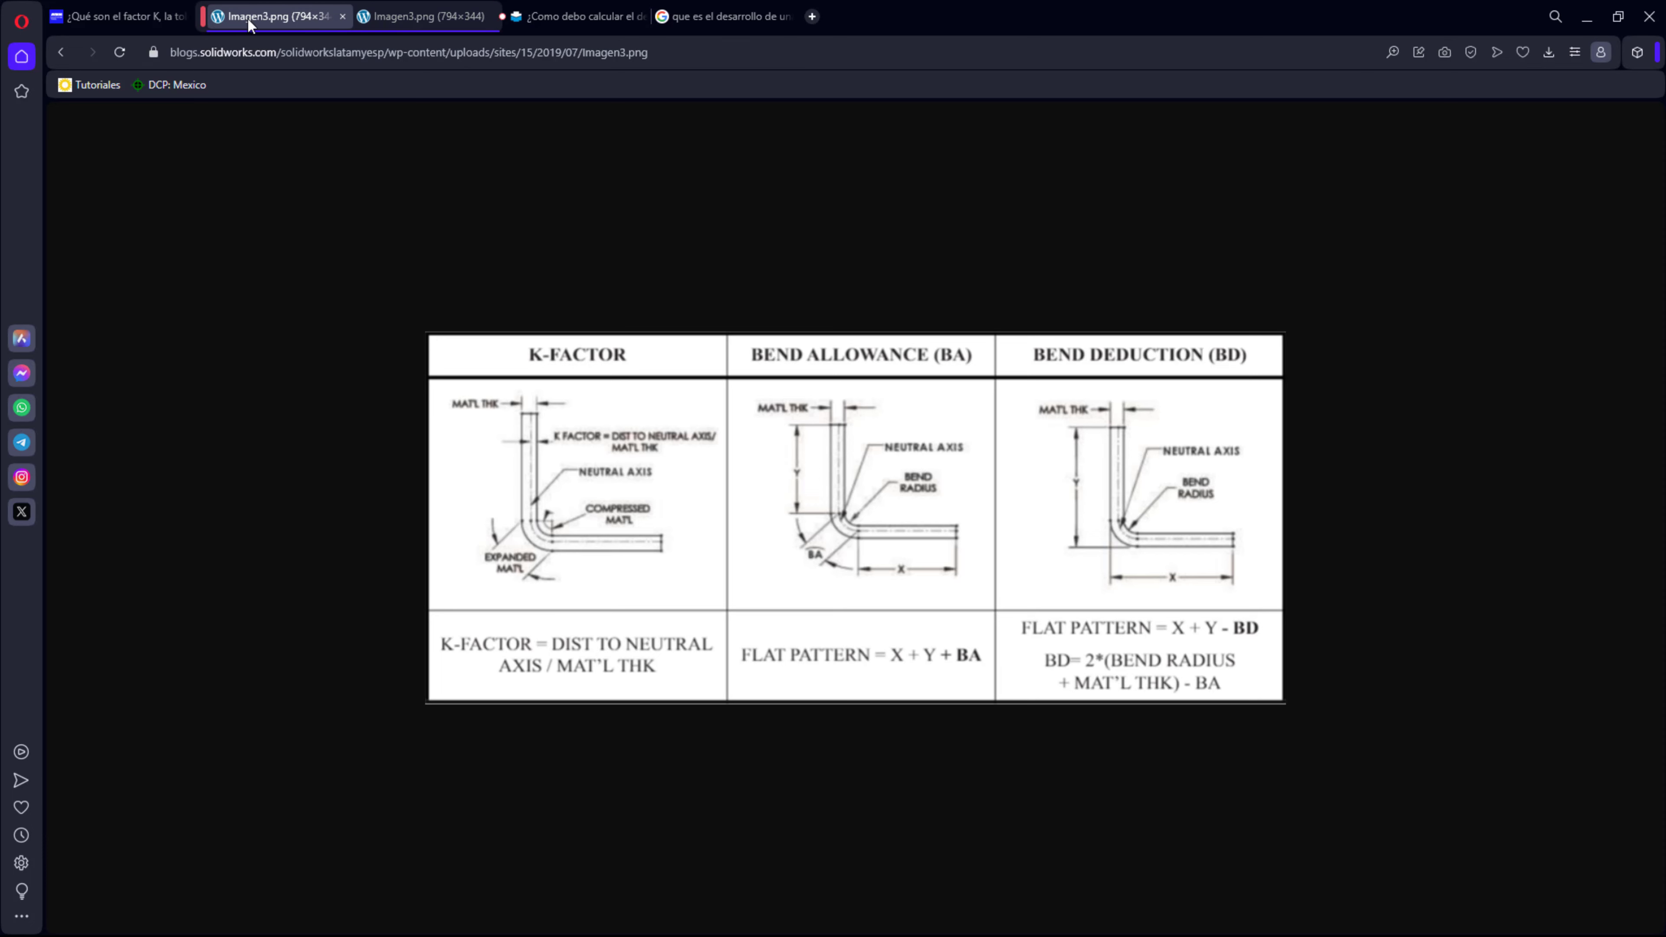
{"action": "left_click", "coordinate": [62, 51]}
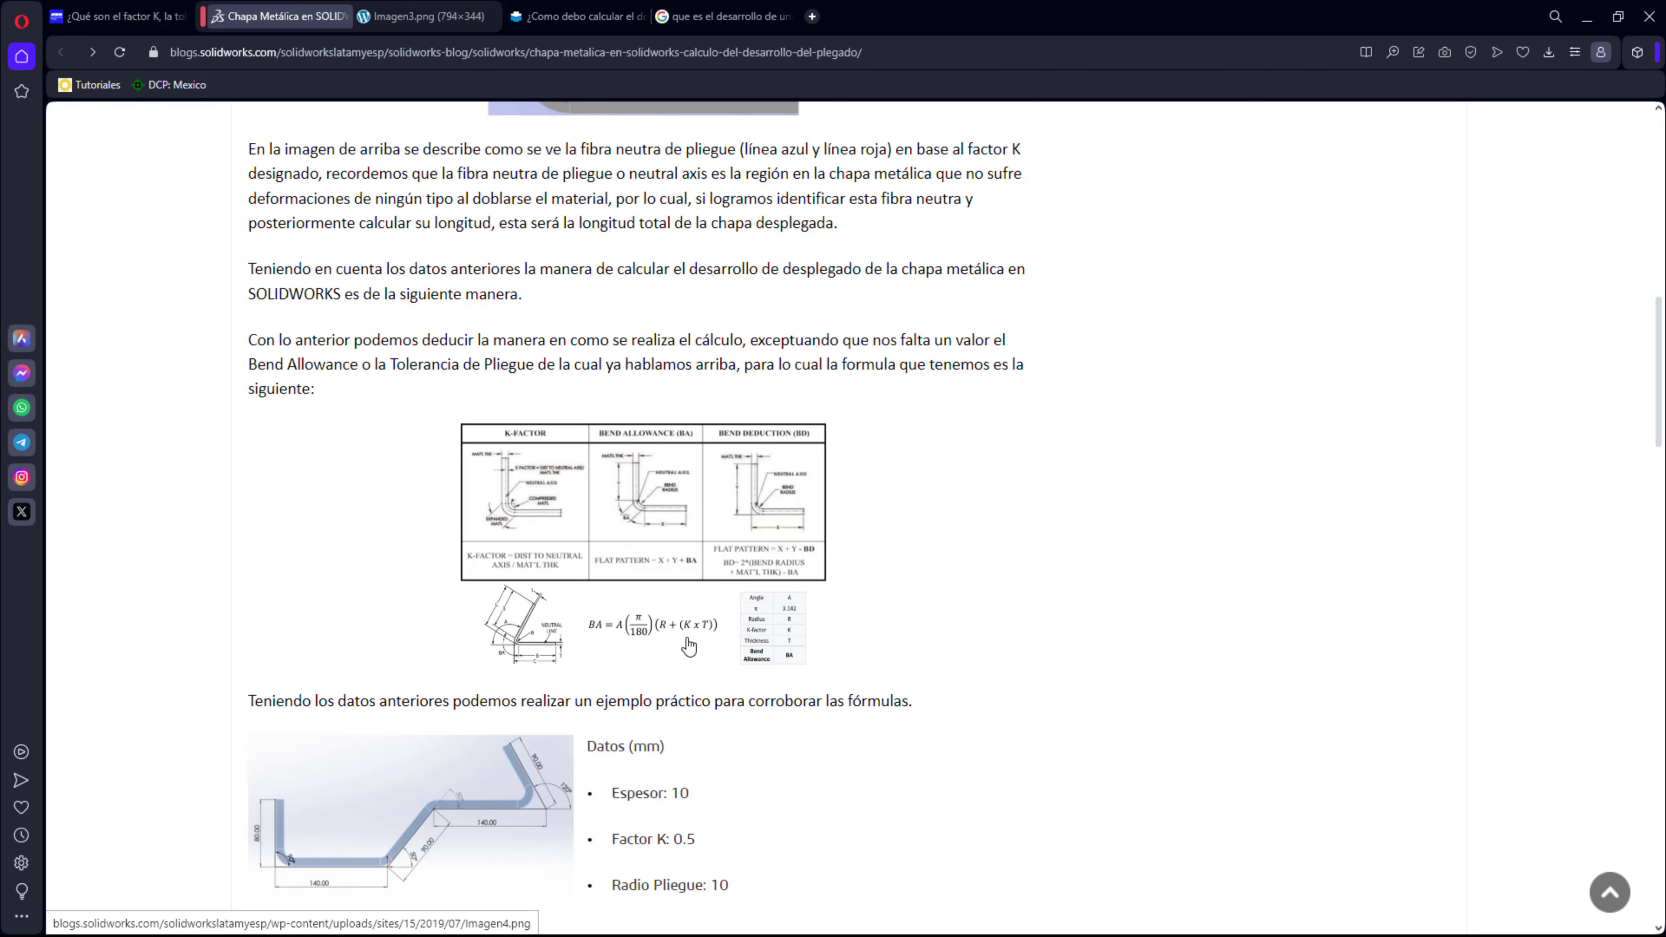
{"action": "scroll", "coordinate": [702, 630], "scroll_direction": "up", "scroll_amount": 1}
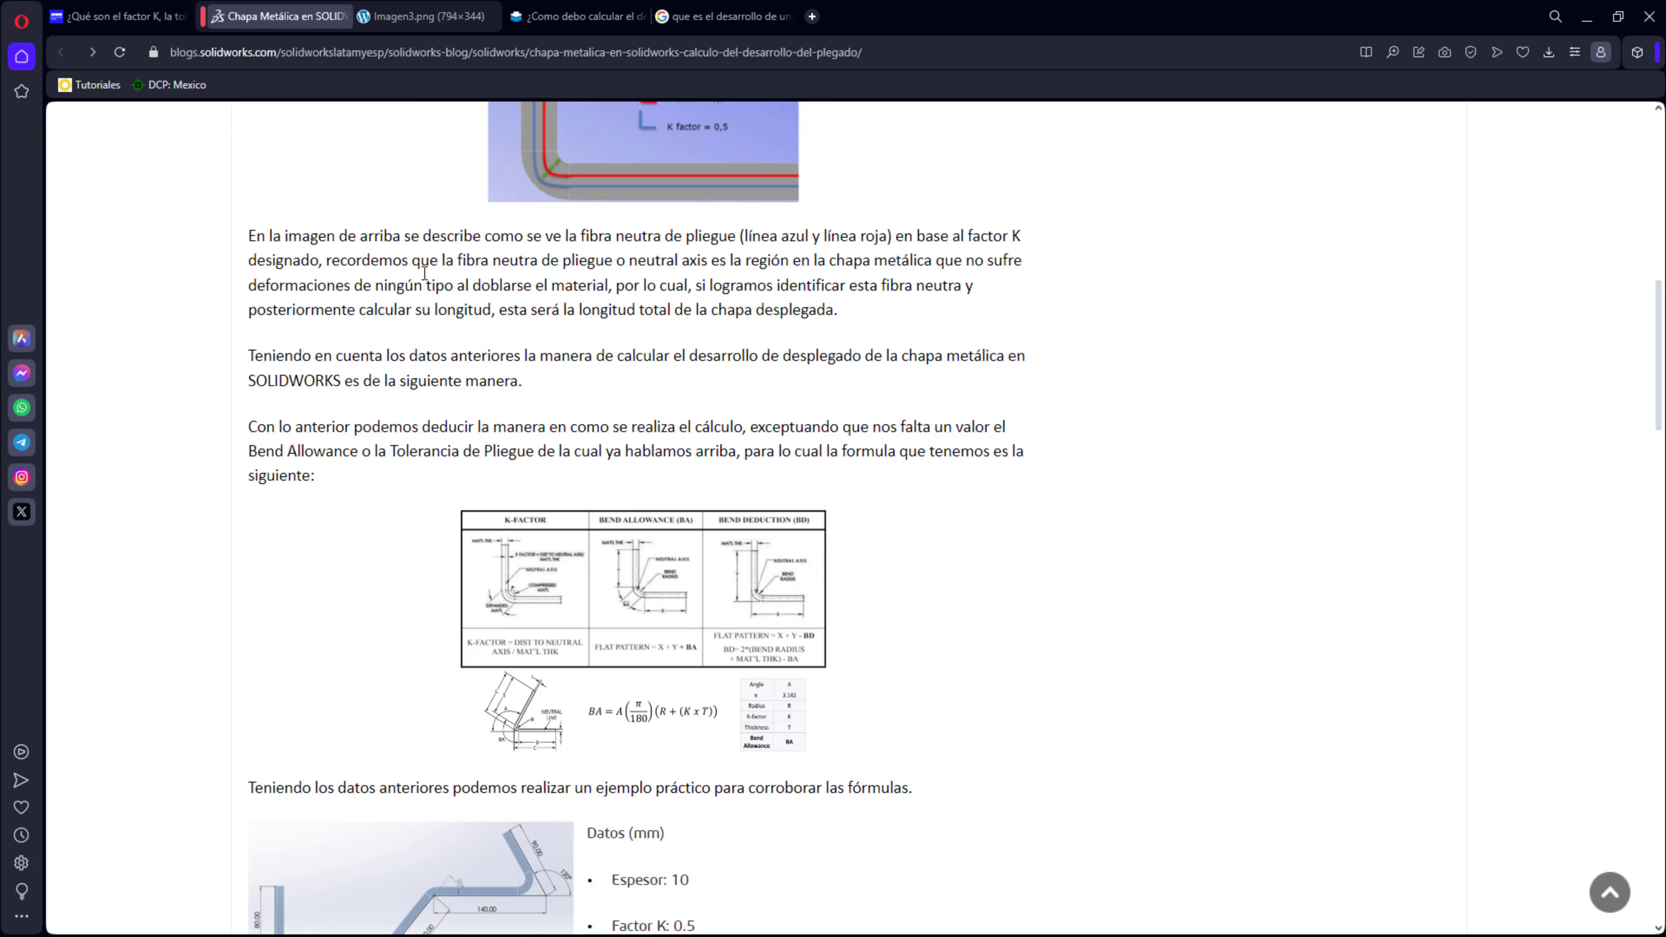
Switch to the adhmt.com K-factor article and review the bend allowance formula, the K-factor definition and the neutral axis figure.
{"action": "left_click", "coordinate": [134, 9]}
{"action": "scroll", "coordinate": [903, 315], "scroll_direction": "up", "scroll_amount": 15}
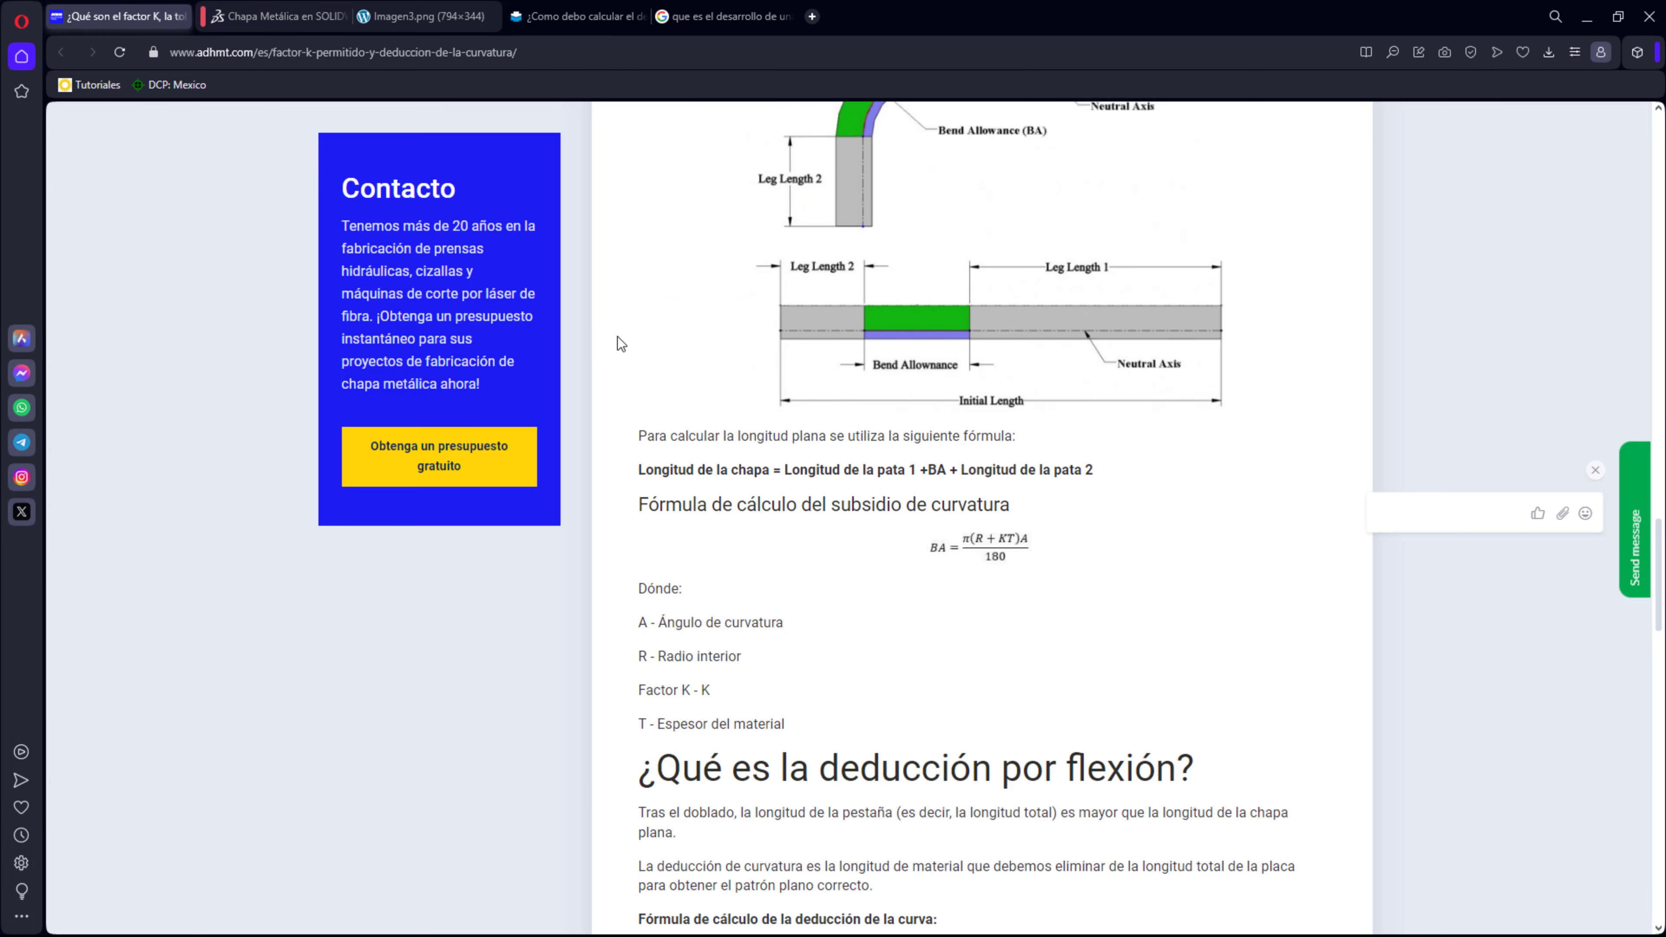
{"action": "scroll", "coordinate": [905, 321], "scroll_direction": "up", "scroll_amount": 10}
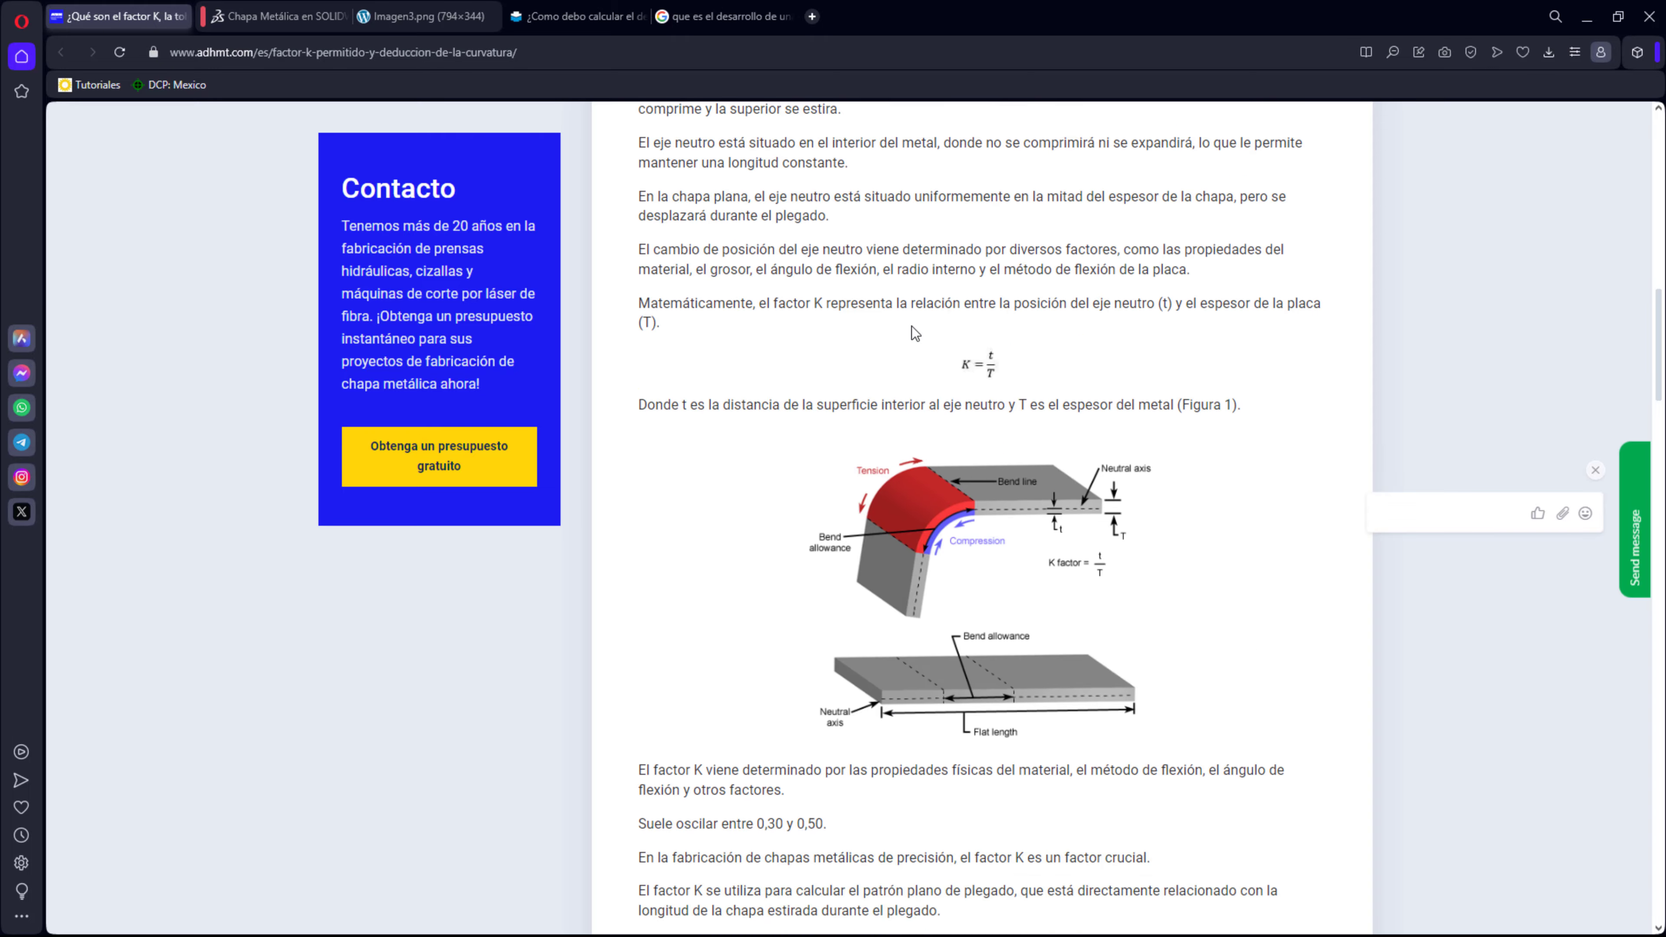
{"action": "scroll", "coordinate": [851, 461], "scroll_direction": "down", "scroll_amount": 12}
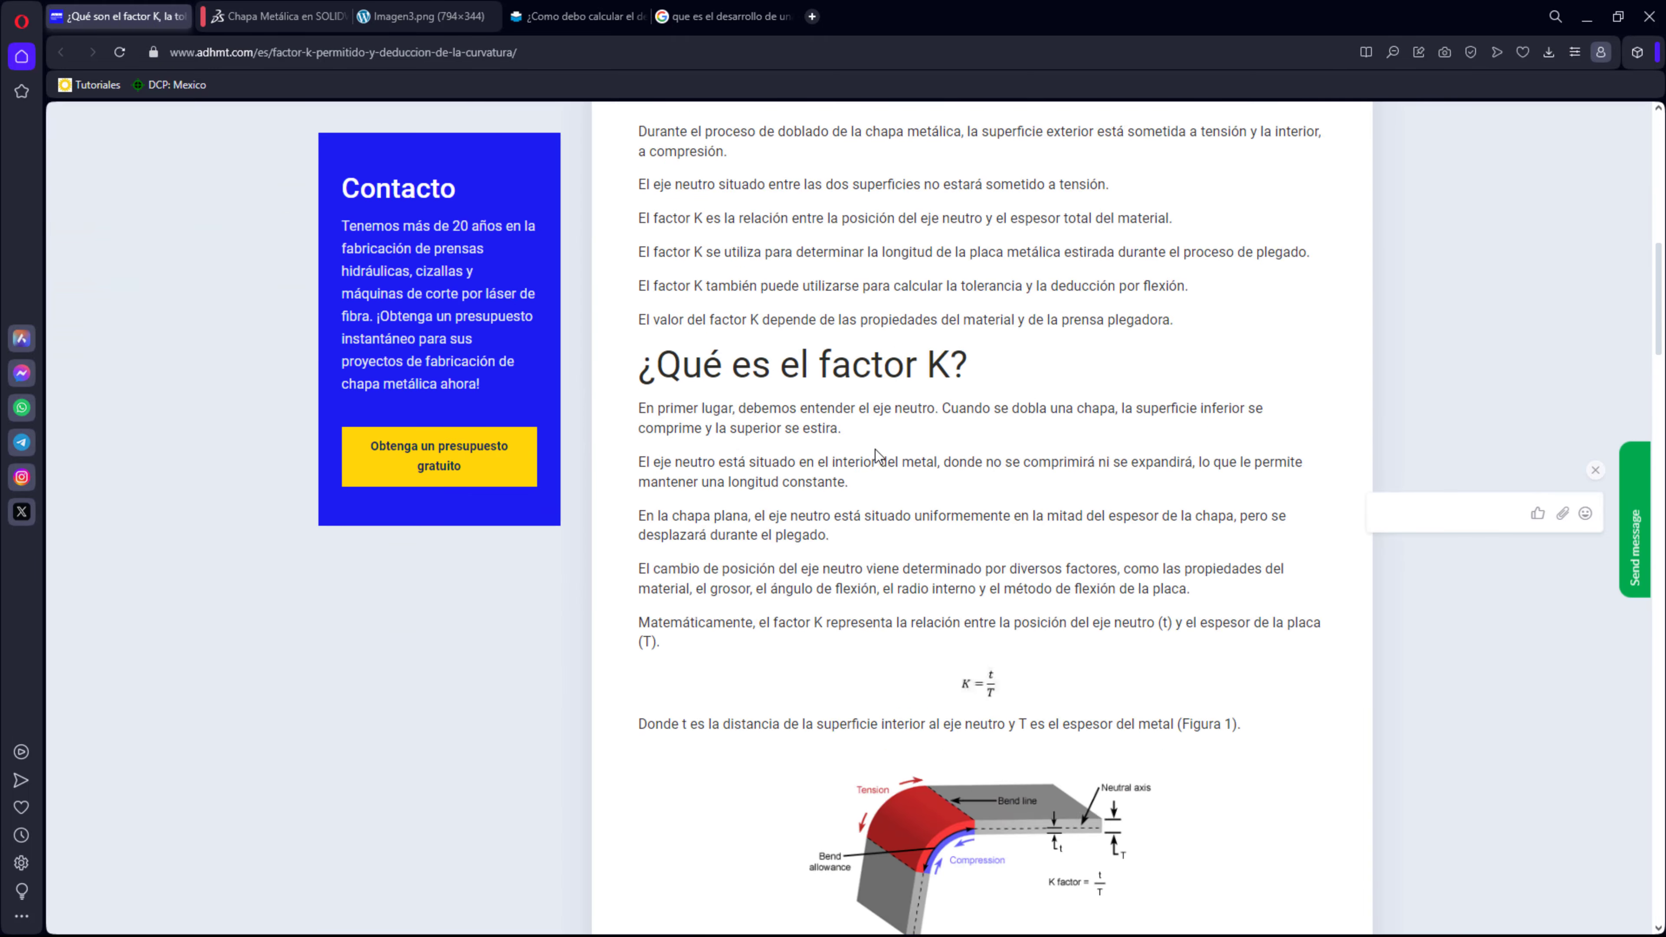
{"action": "scroll", "coordinate": [902, 401], "scroll_direction": "down", "scroll_amount": 5}
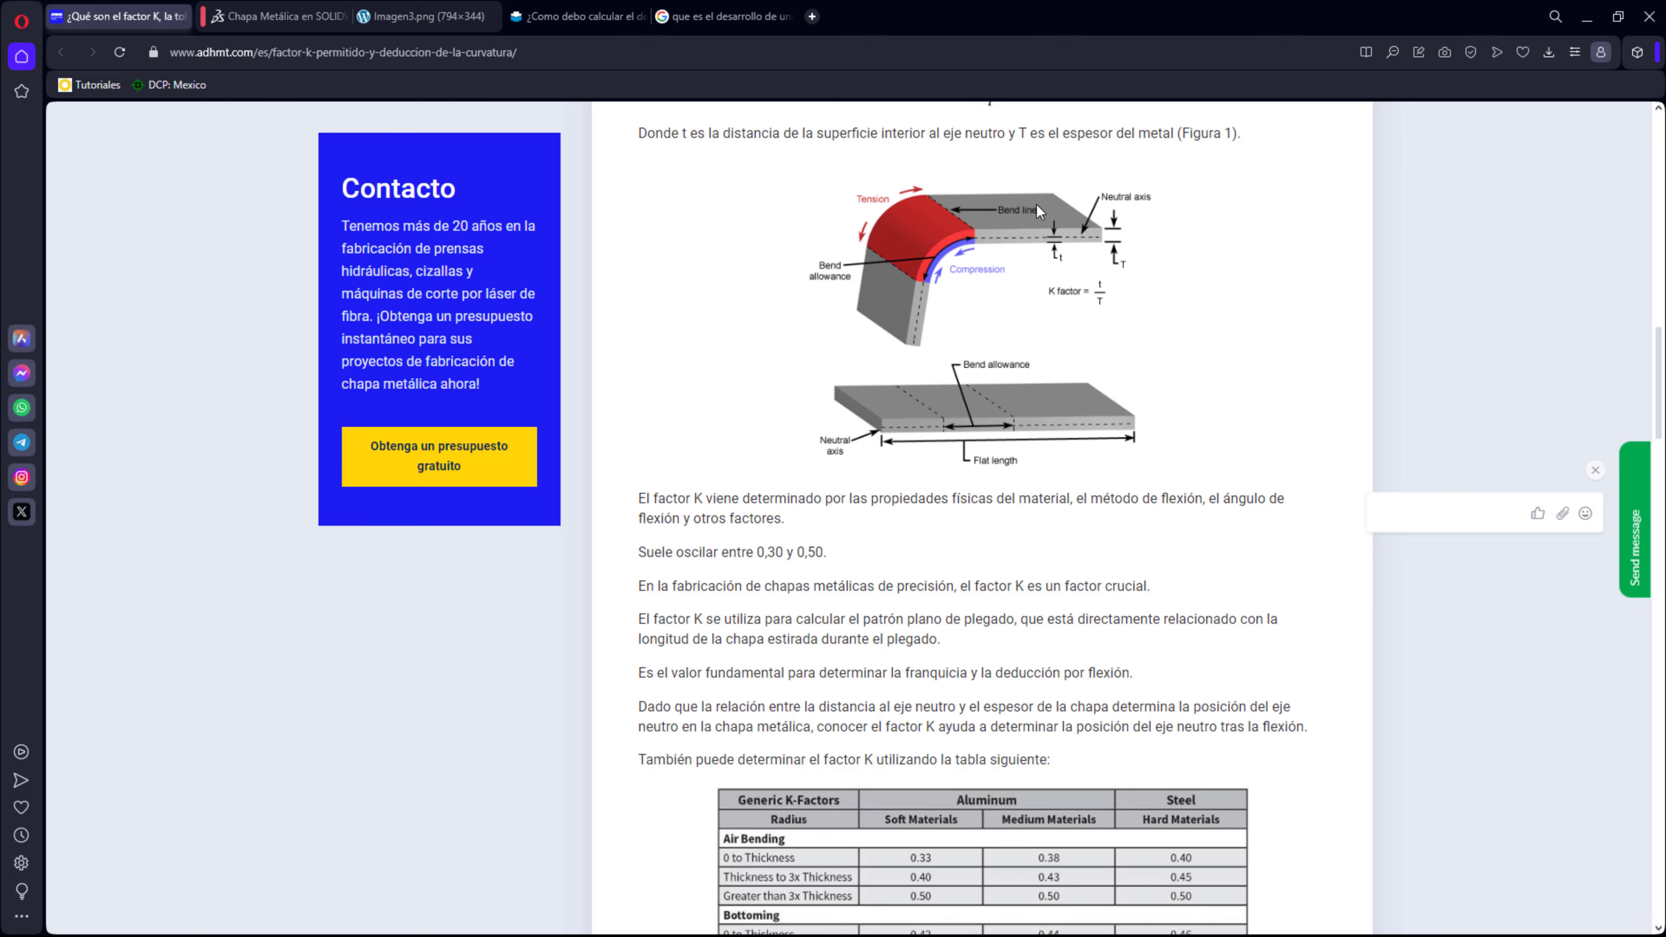
Review the worked bend example in the SOLIDWORKS blog article, and return to the Jamboard calculation.
{"action": "left_click", "coordinate": [279, 15]}
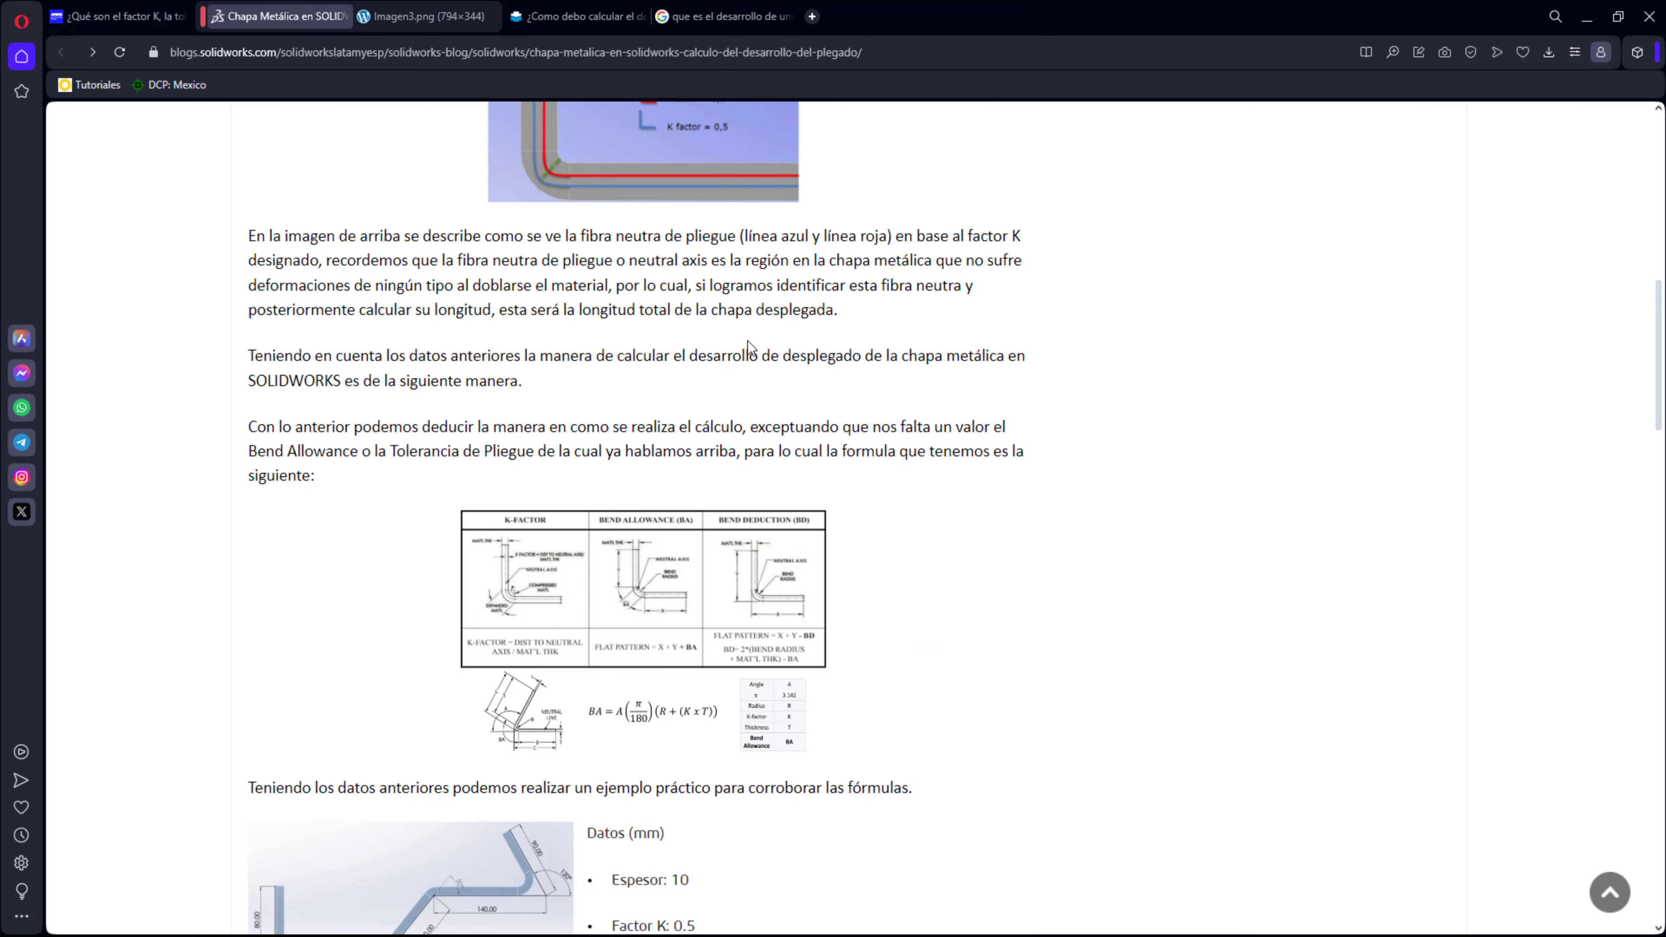
{"action": "scroll", "coordinate": [922, 560], "scroll_direction": "down", "scroll_amount": 6}
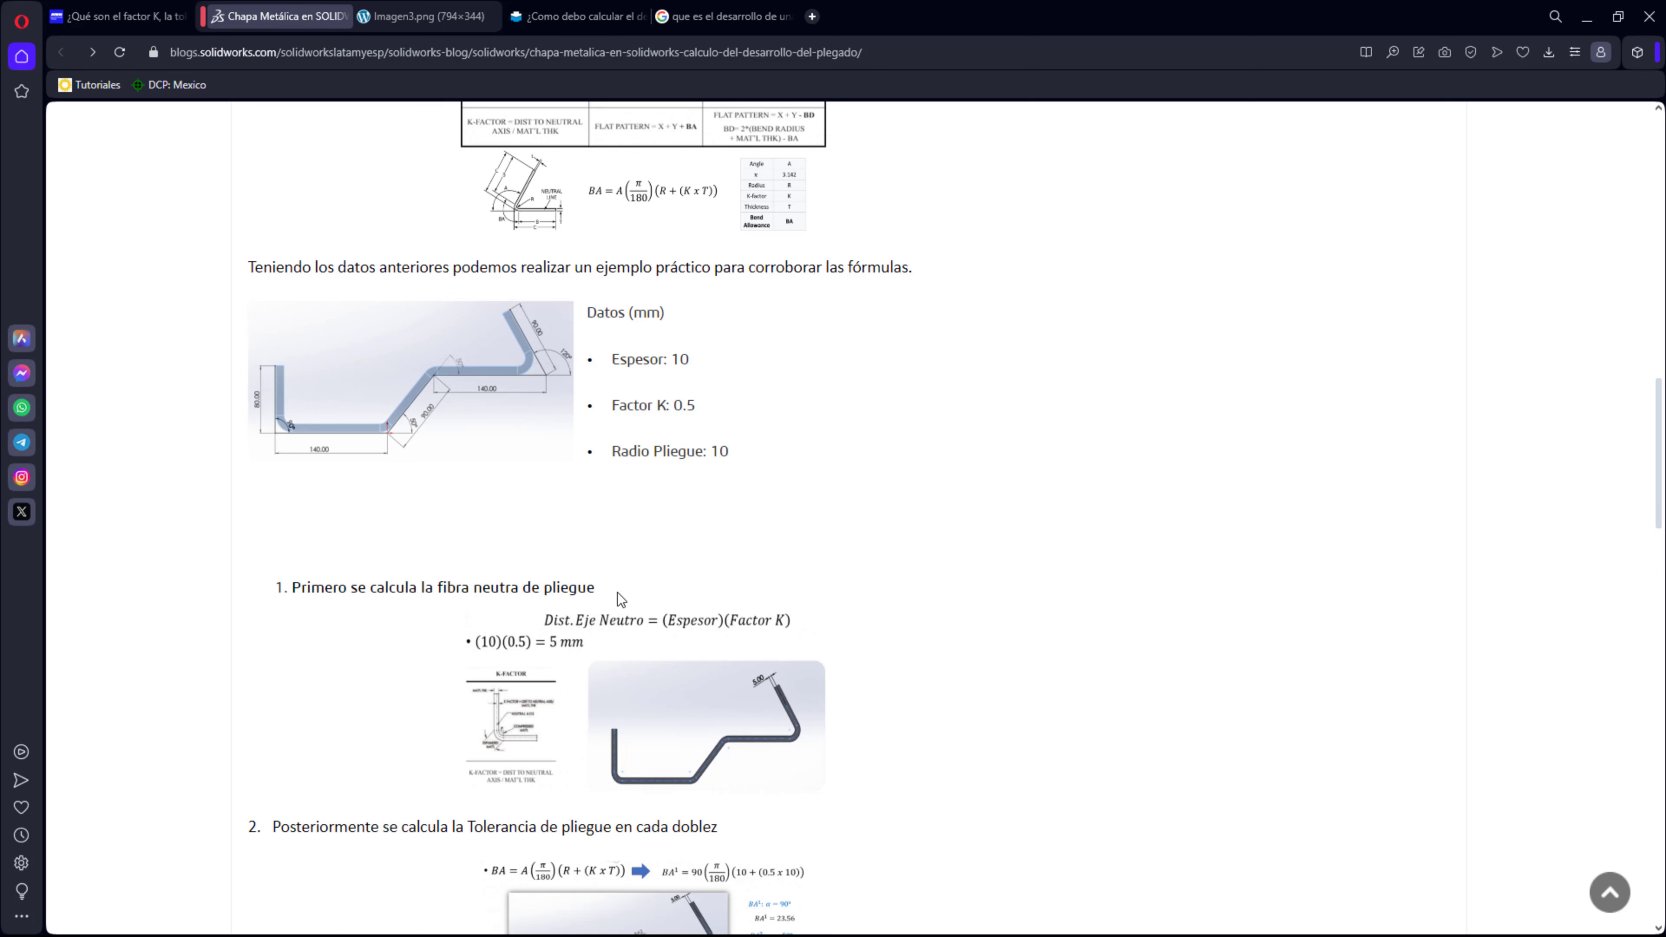
{"action": "left_click", "coordinate": [1586, 26]}
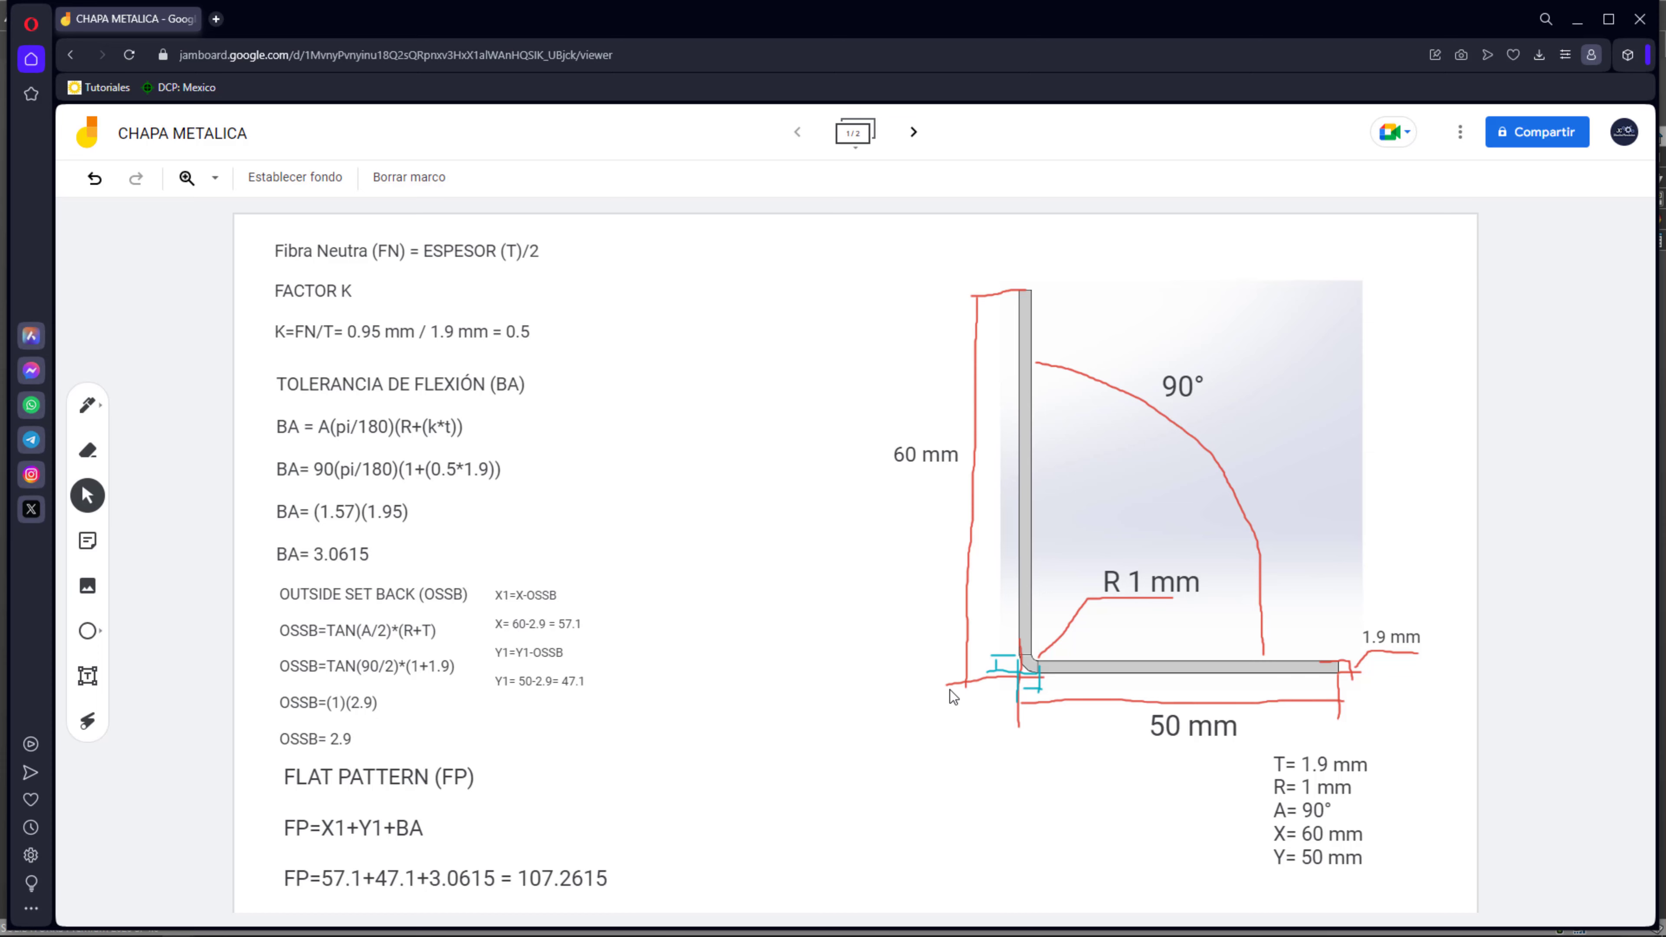
Switch to SOLIDWORKS and create a new part document.
{"action": "key", "text": "alt+Tab"}
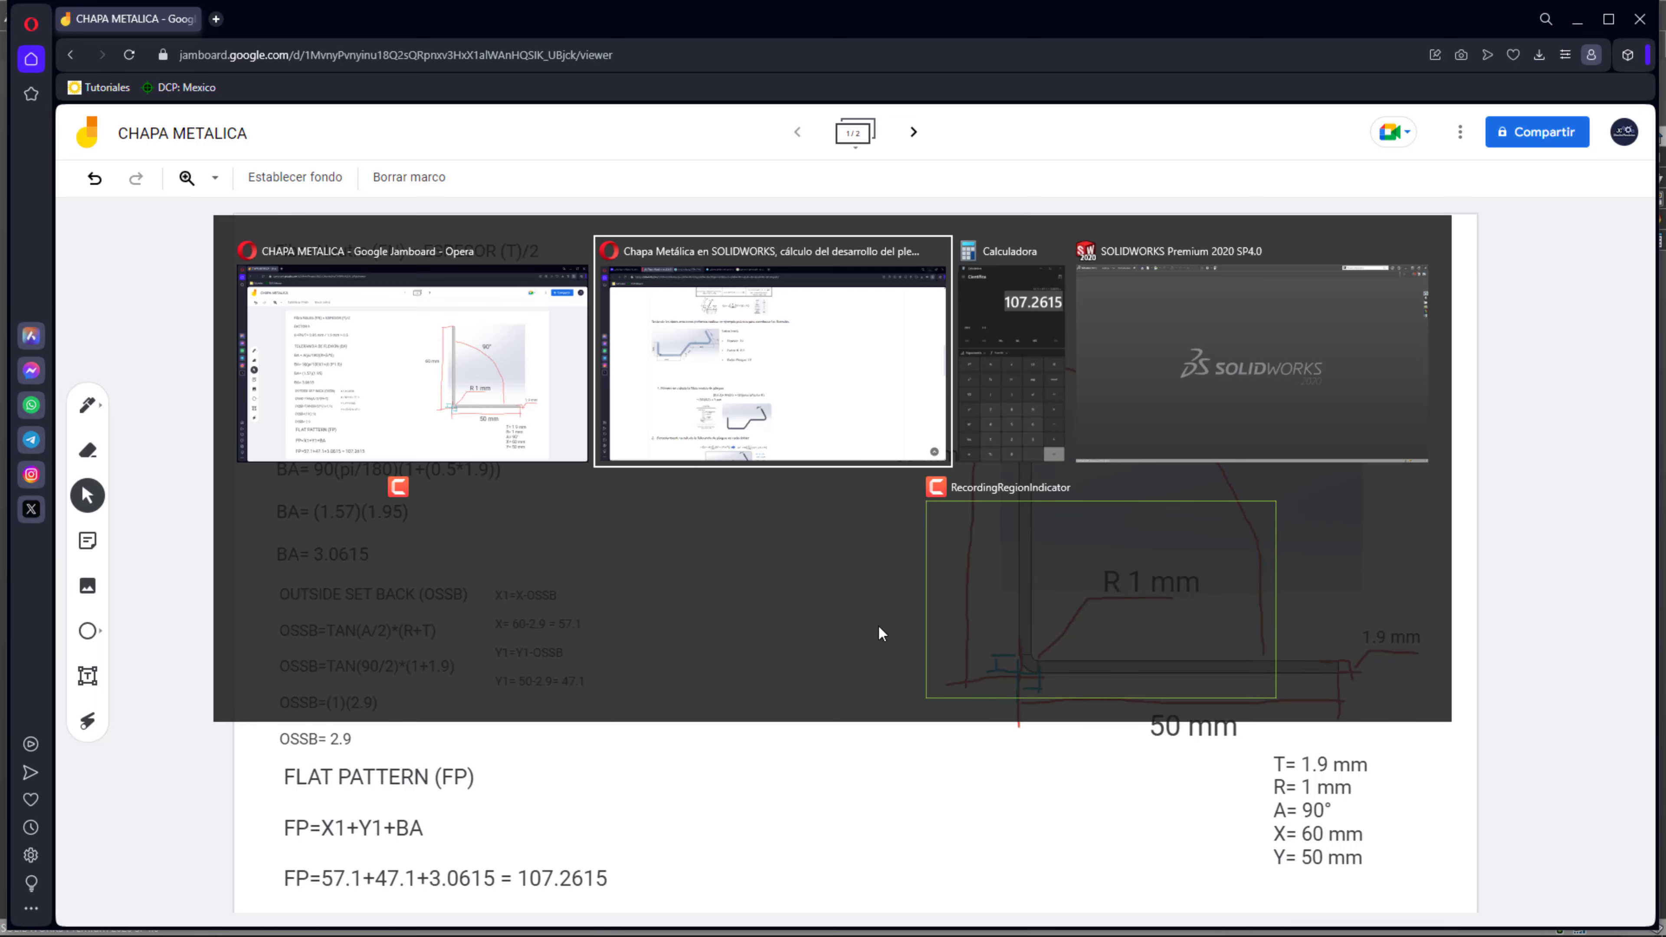
{"action": "key", "text": "Tab"}
{"action": "key", "text": "Tab"}
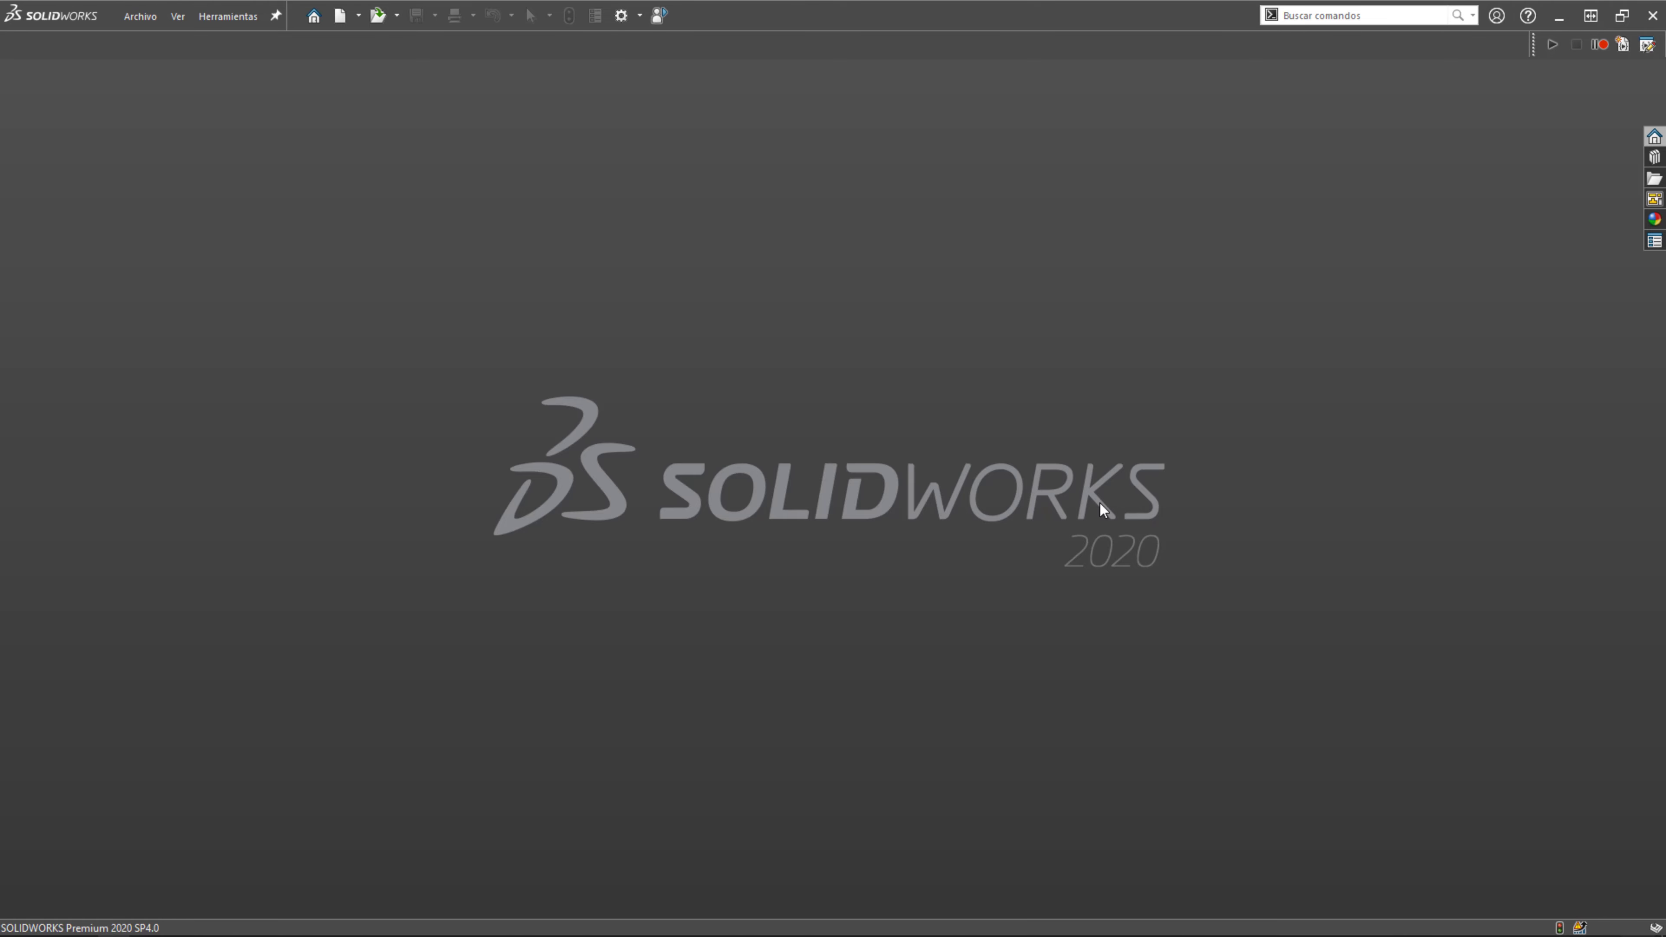
{"action": "key", "text": "ctrl+n"}
{"action": "key", "text": "Return"}
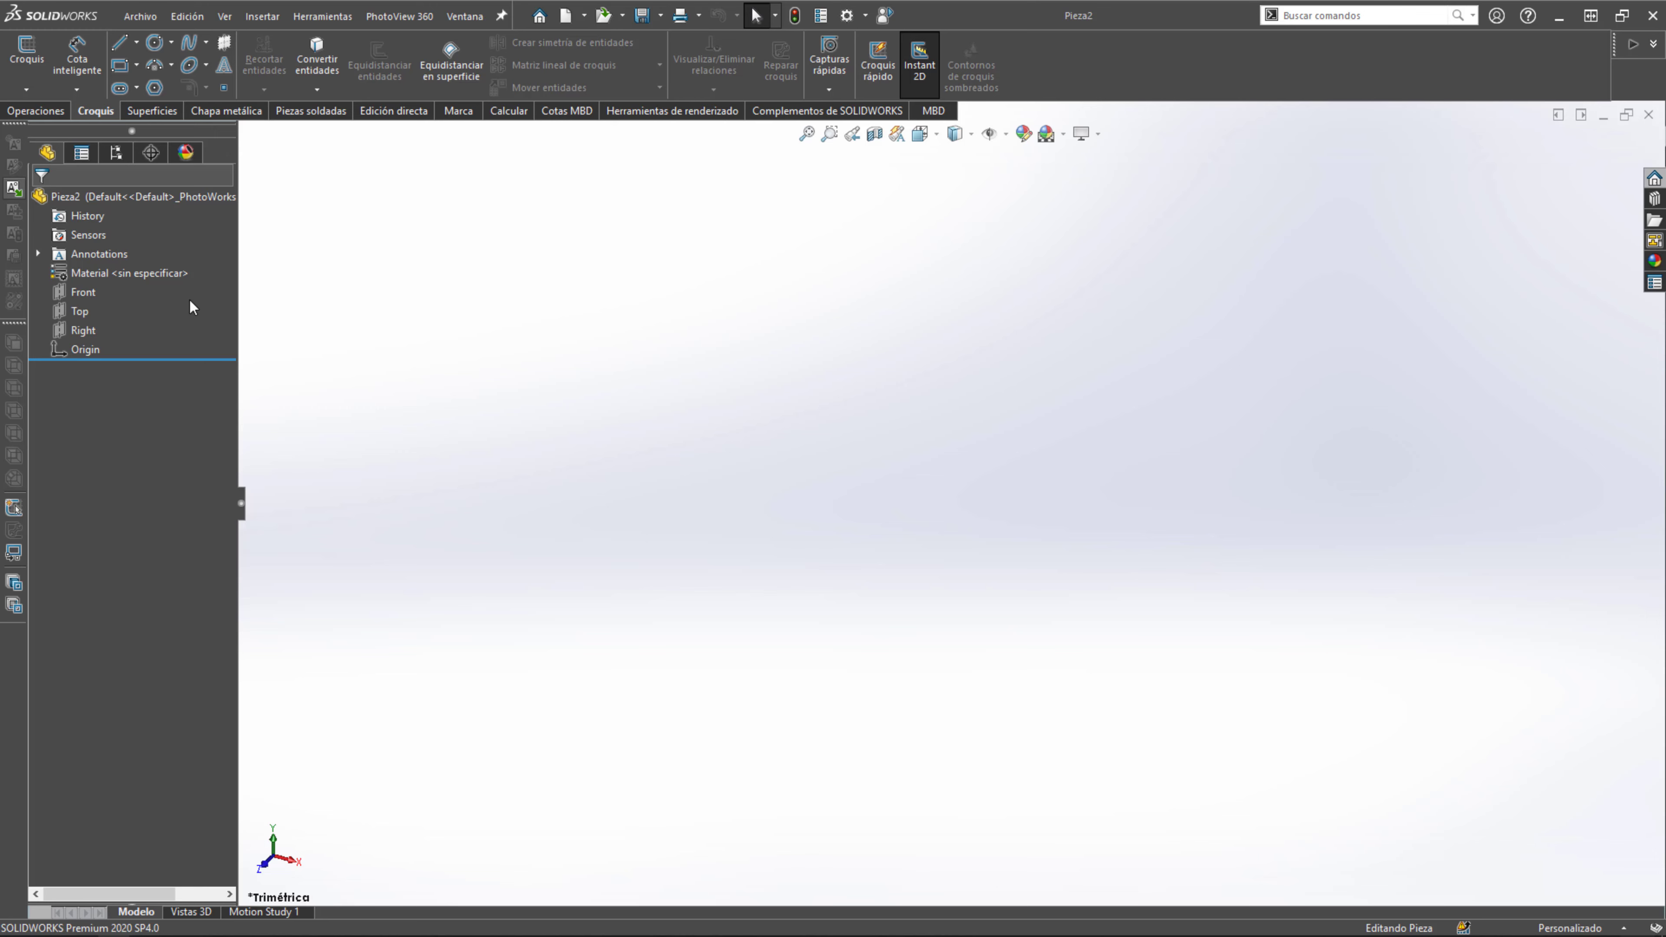
Start a sketch on the Front plane and draw a vertical 60 mm line upward from the origin.
{"action": "left_click", "coordinate": [83, 292]}
{"action": "left_click", "coordinate": [97, 270]}
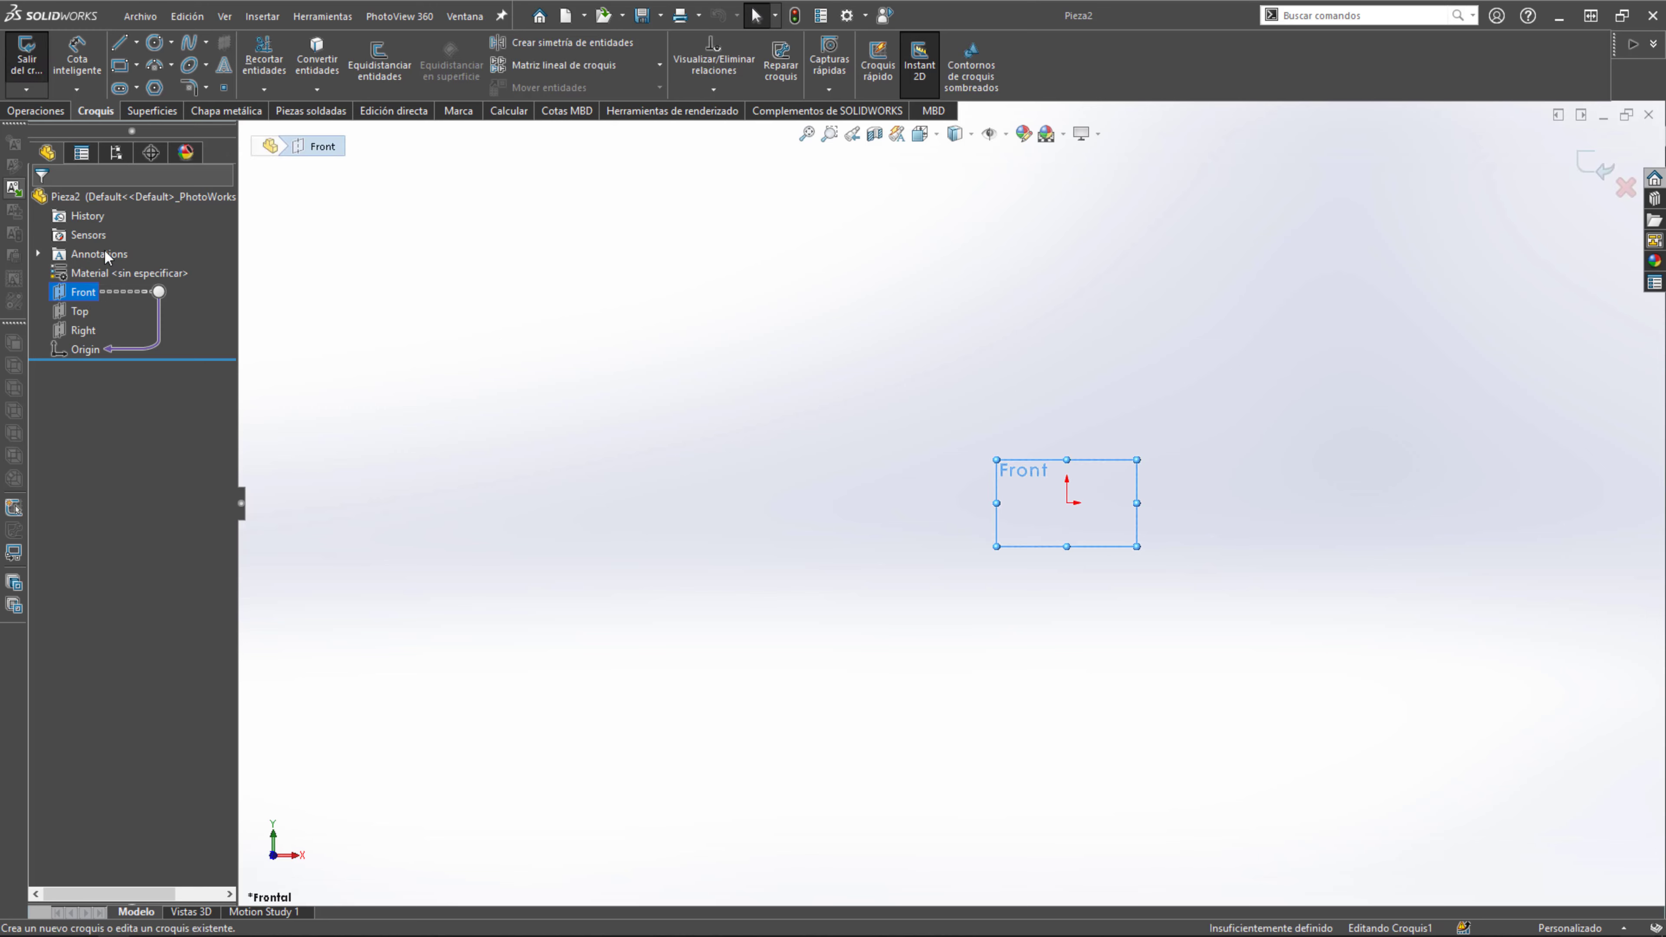
{"action": "key", "text": "l"}
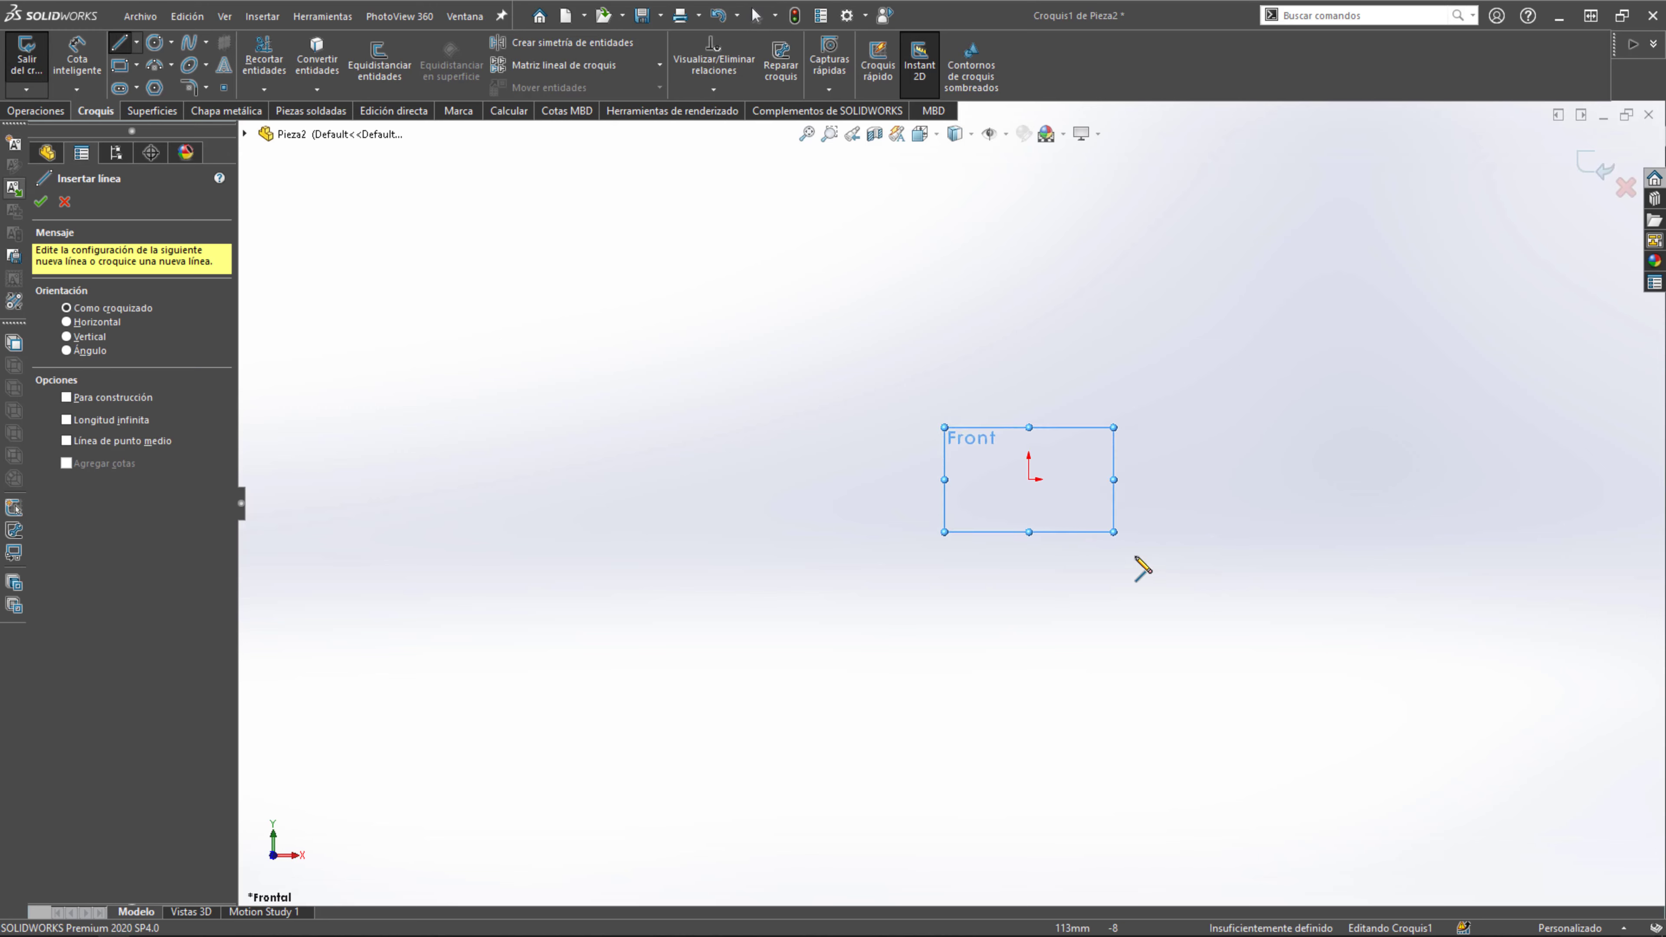
{"action": "scroll", "coordinate": [1142, 566], "scroll_direction": "down", "scroll_amount": 2}
{"action": "left_click", "coordinate": [965, 444]}
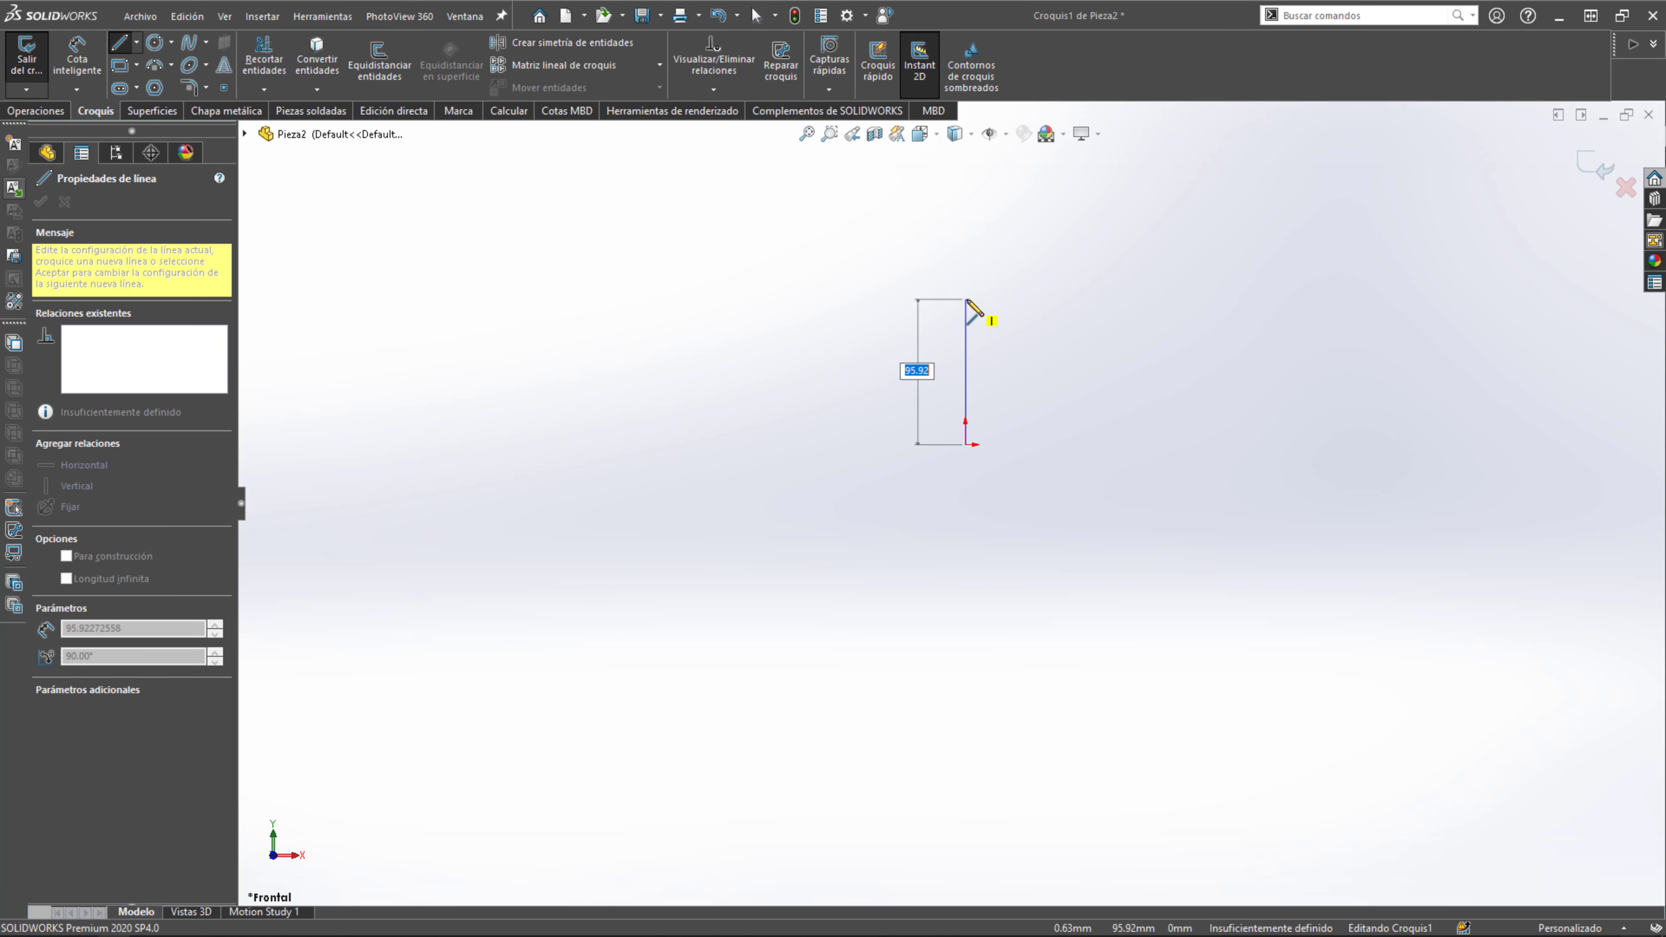
{"action": "type", "text": "60"}
{"action": "key", "text": "Return"}
{"action": "scroll", "coordinate": [978, 360], "scroll_direction": "down", "scroll_amount": 3}
{"action": "scroll", "coordinate": [974, 437], "scroll_direction": "down", "scroll_amount": 4}
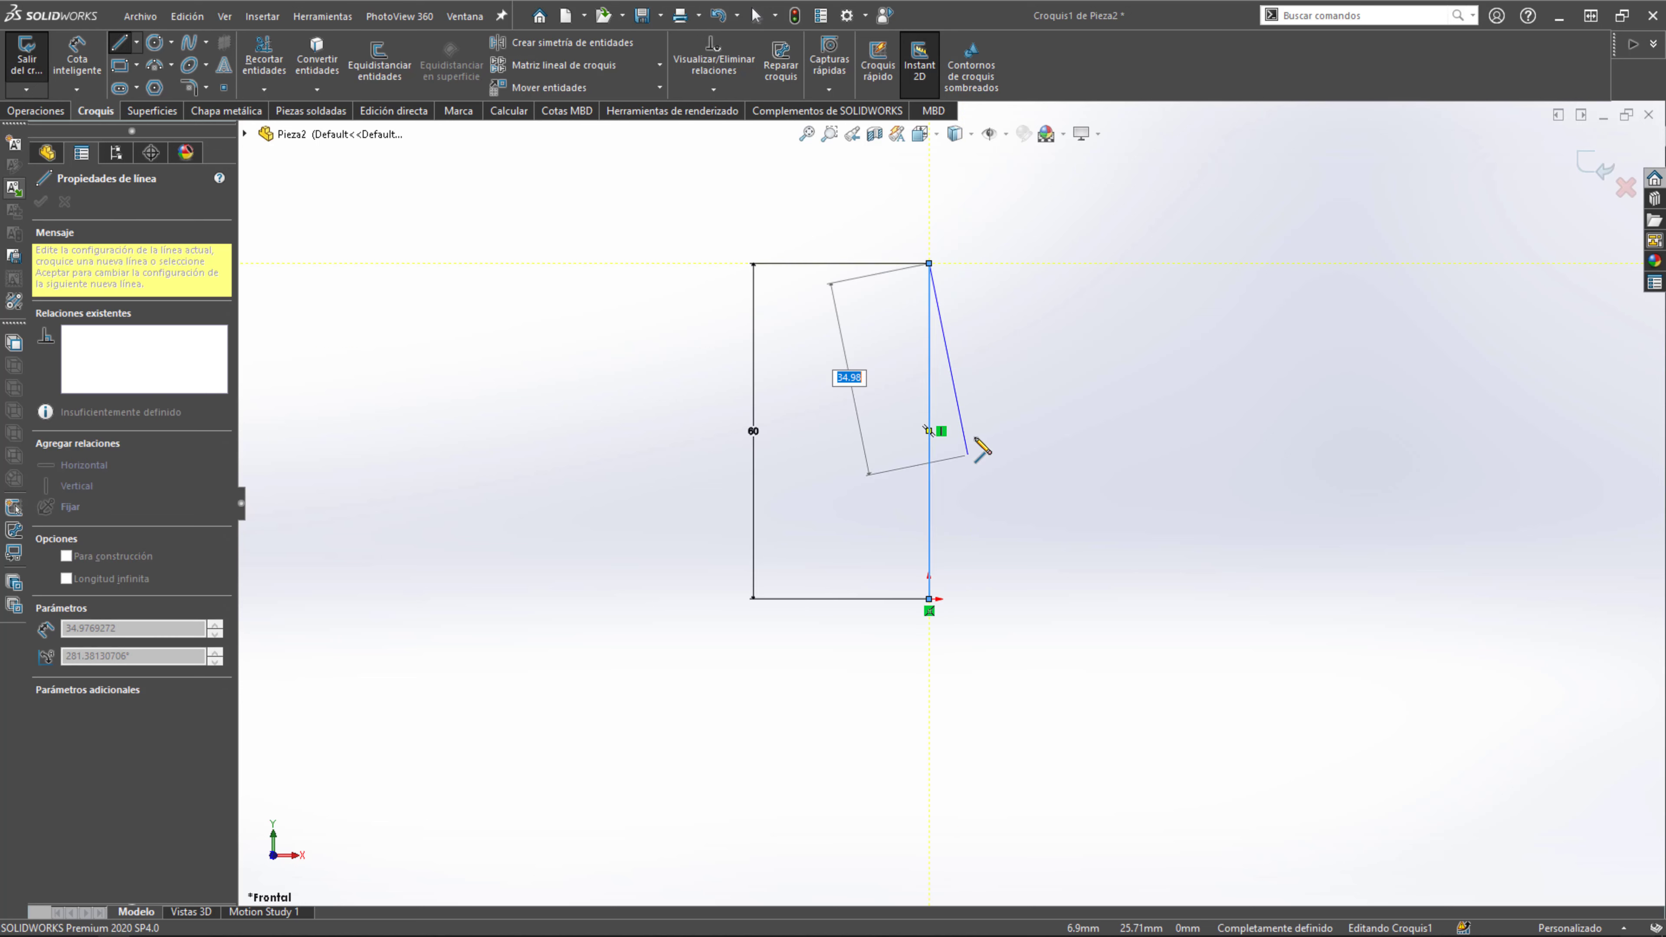
{"action": "key", "text": "Escape"}
Draw a horizontal 50 mm line from the origin toward positive X to complete the L-shaped profile.
{"action": "left_click", "coordinate": [121, 41]}
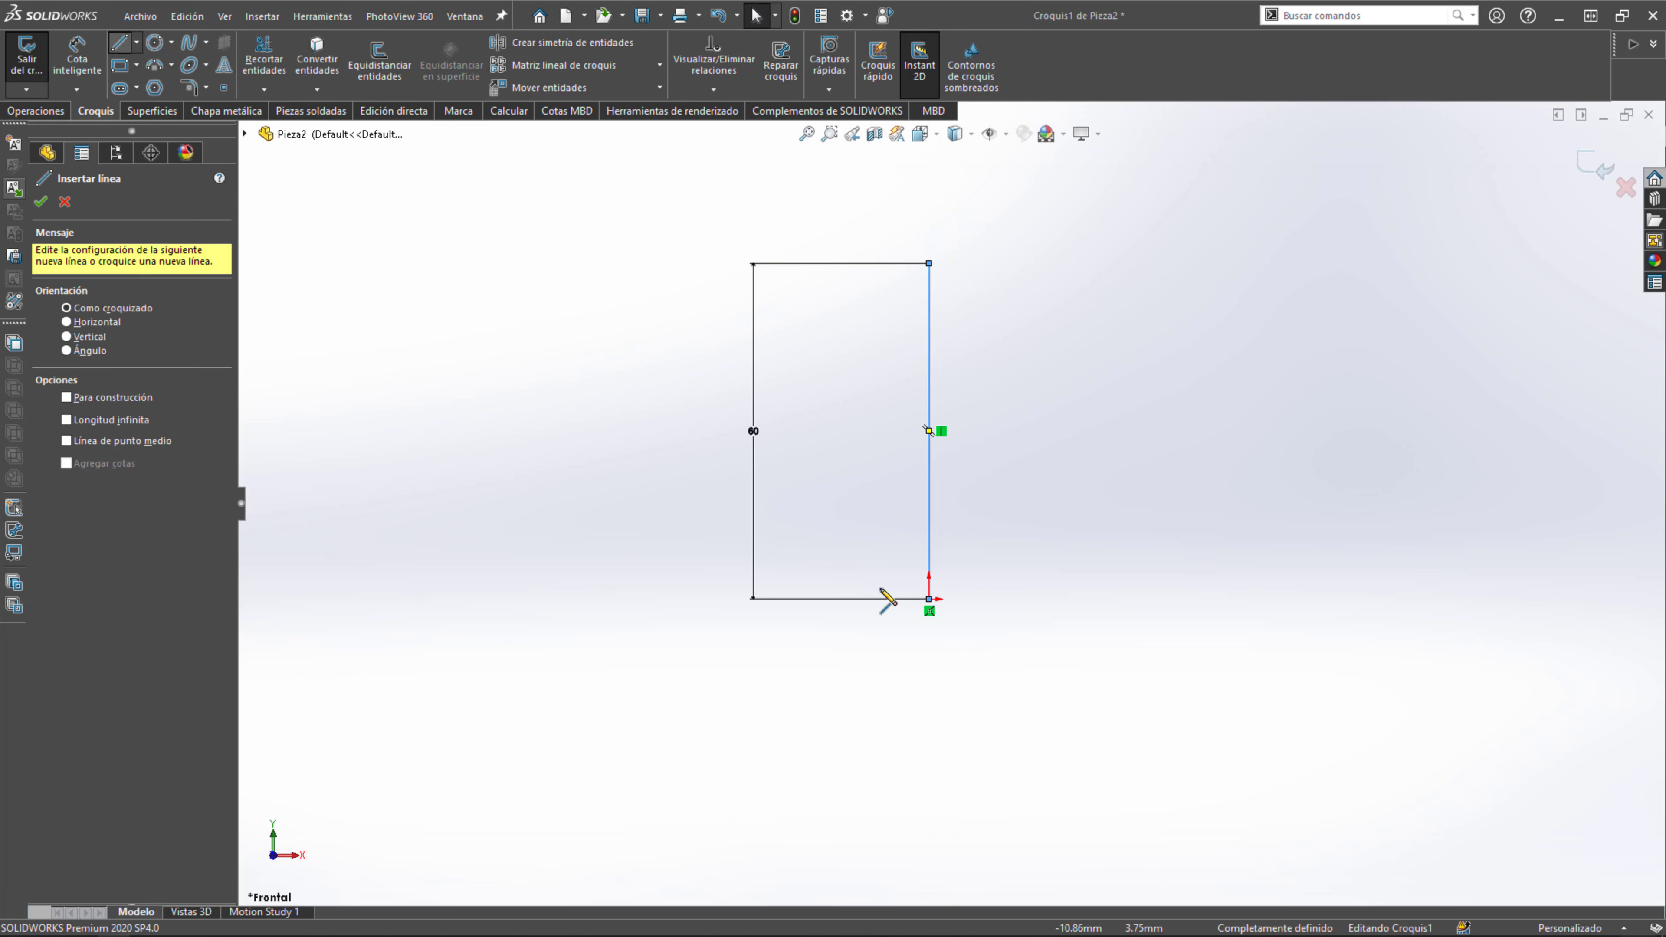
{"action": "left_click", "coordinate": [929, 598]}
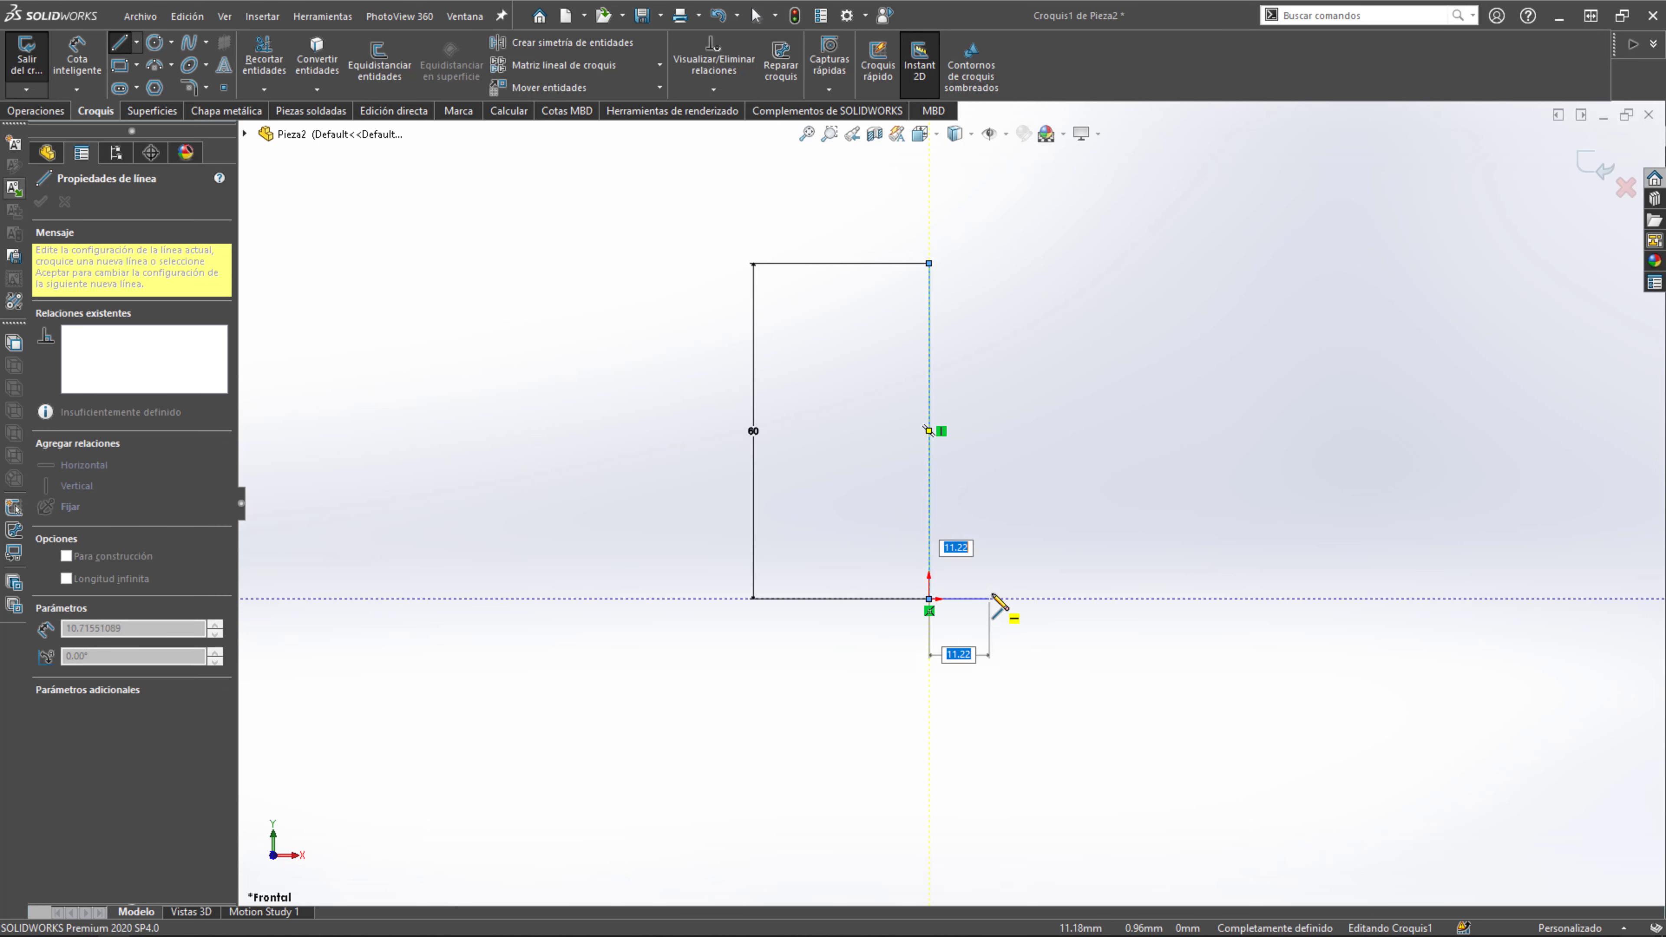
{"action": "type", "text": "50"}
{"action": "key", "text": "Return"}
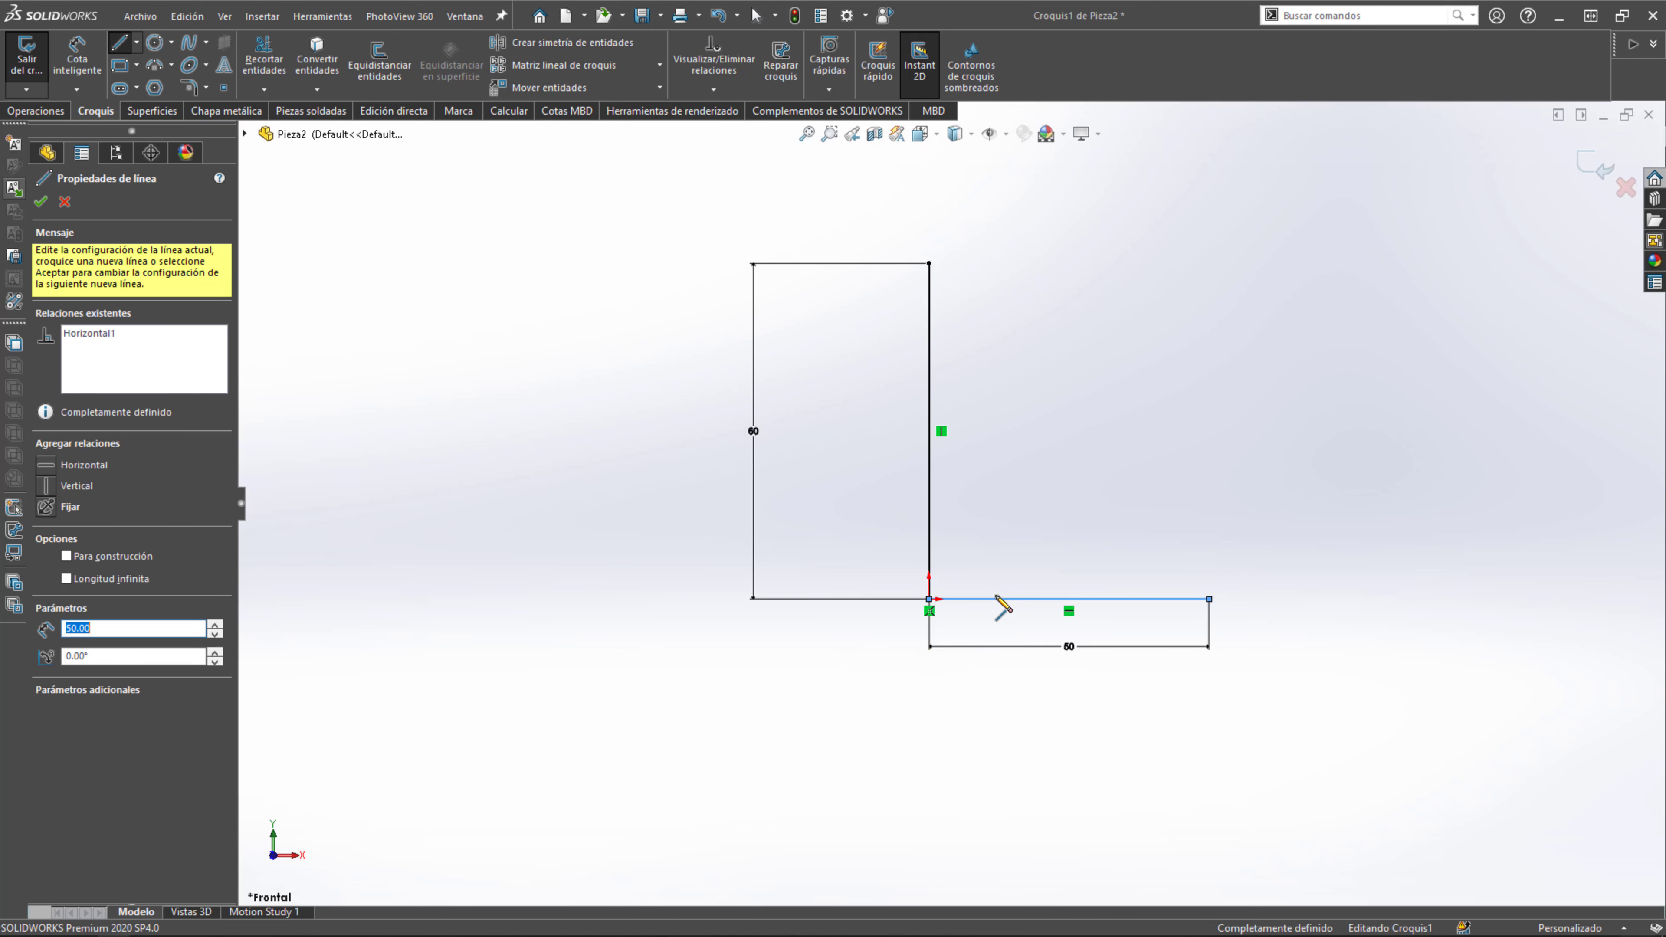
{"action": "key", "text": "Escape"}
{"action": "scroll", "coordinate": [1194, 555], "scroll_direction": "down", "scroll_amount": 1}
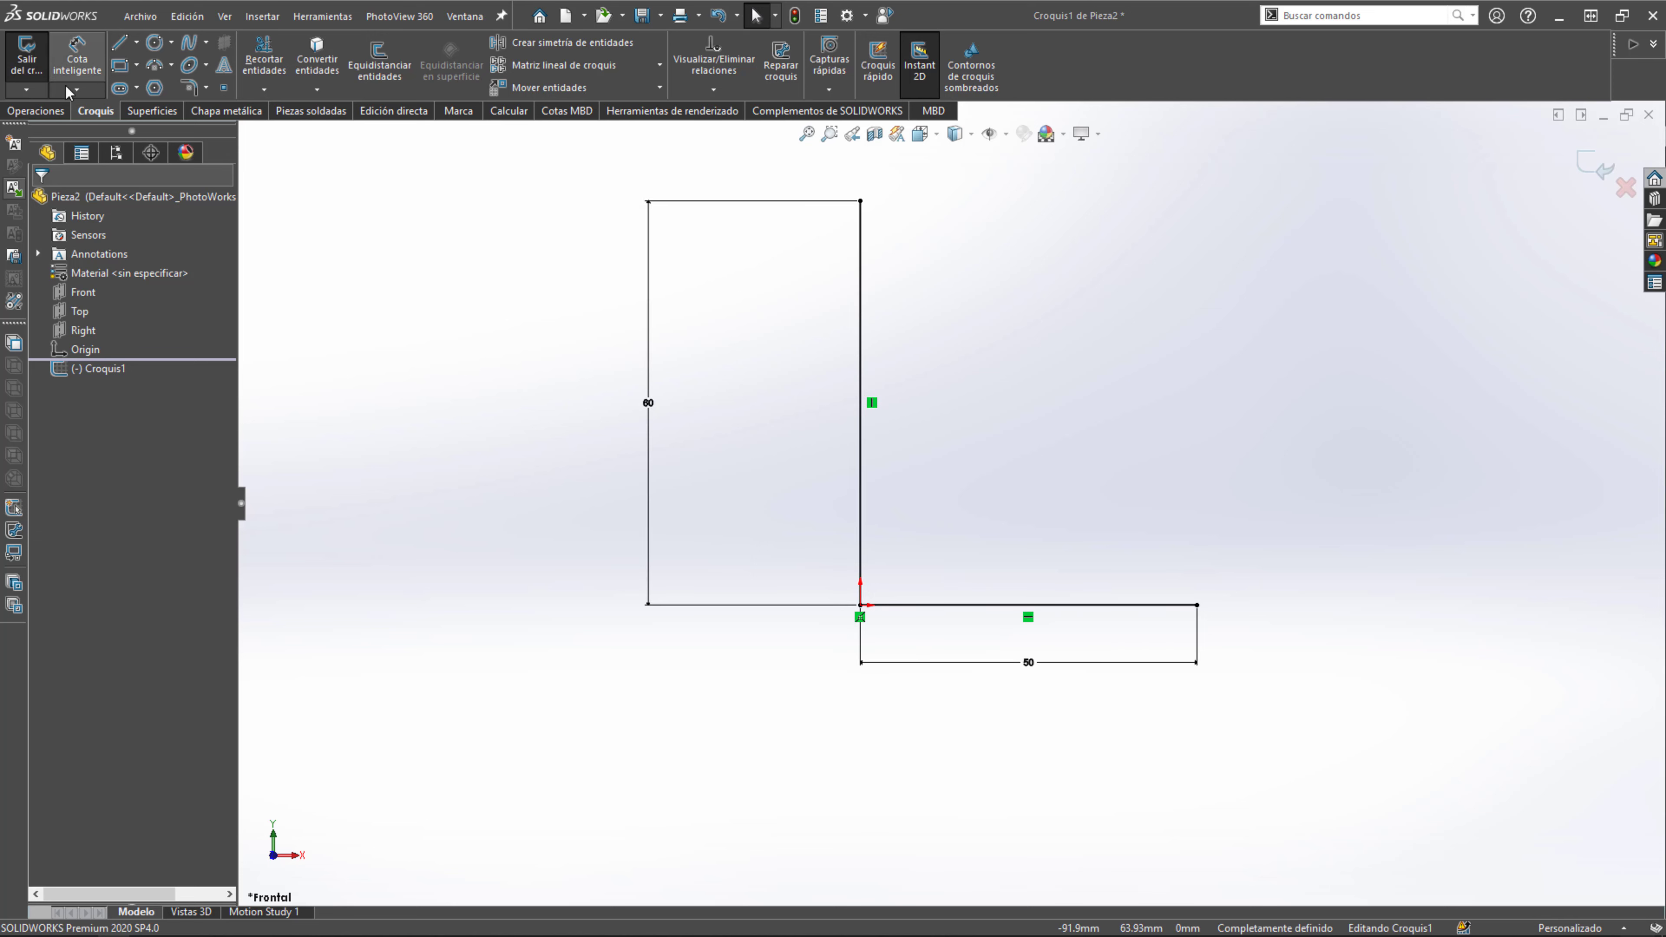
Start a sheet metal base flange from the L profile with a 50 mm depth and the mid-plane (Plano medio) end condition.
{"action": "left_click", "coordinate": [227, 110]}
{"action": "left_click", "coordinate": [34, 60]}
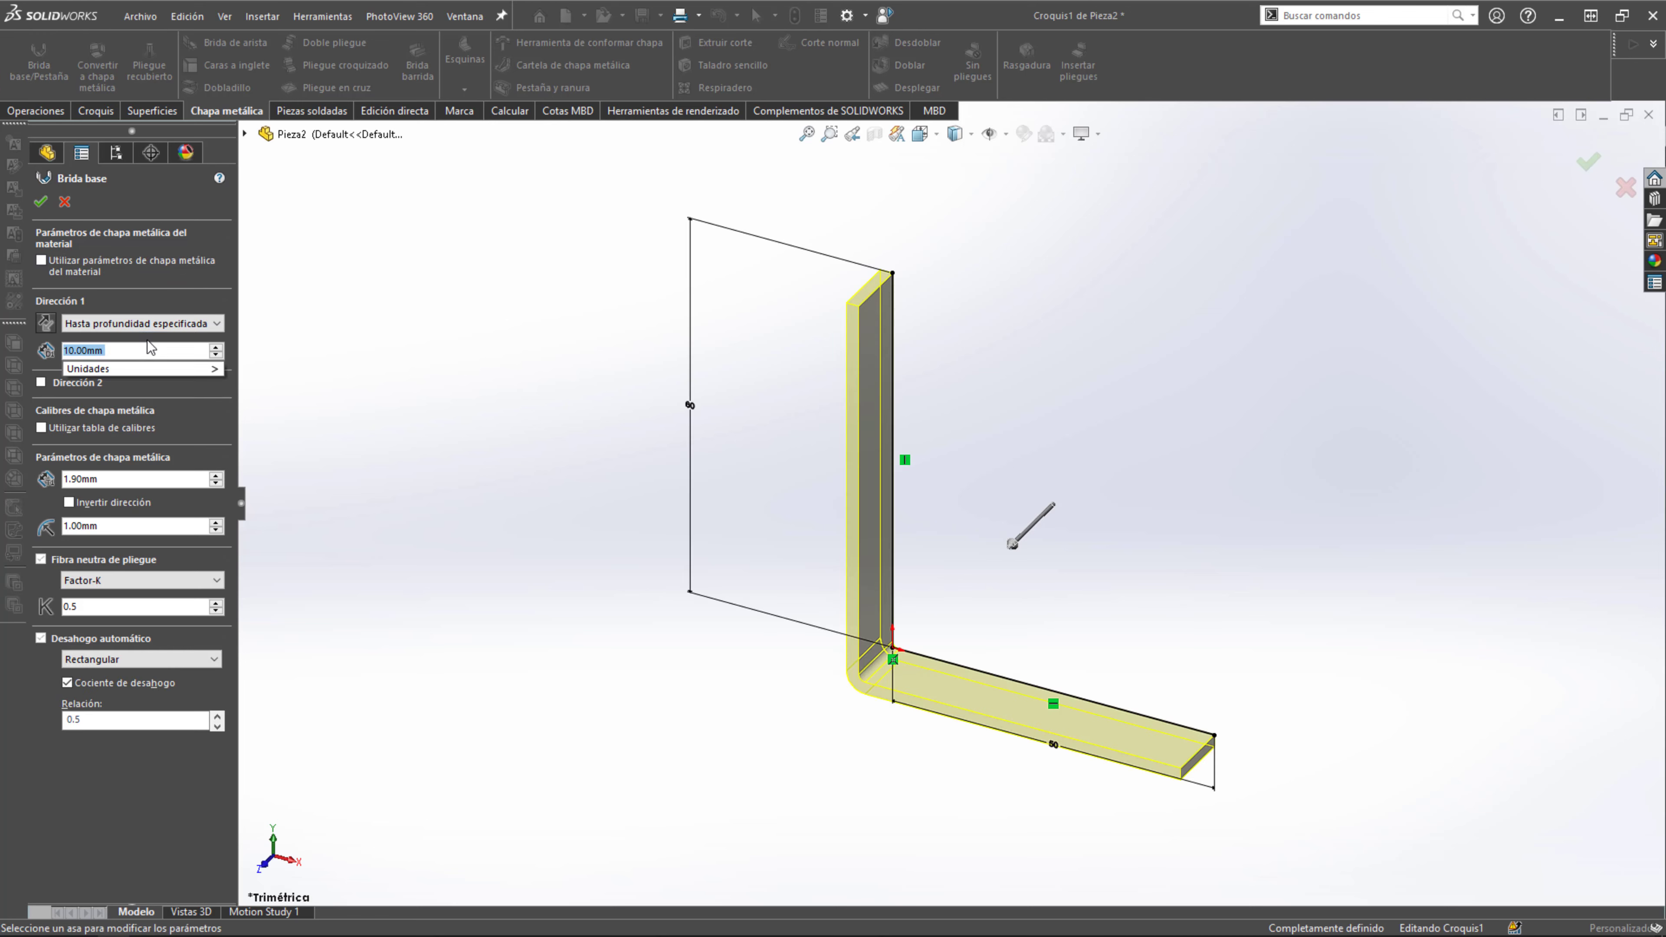
{"action": "type", "text": "50"}
{"action": "key", "text": "Return"}
{"action": "left_click", "coordinate": [87, 321]}
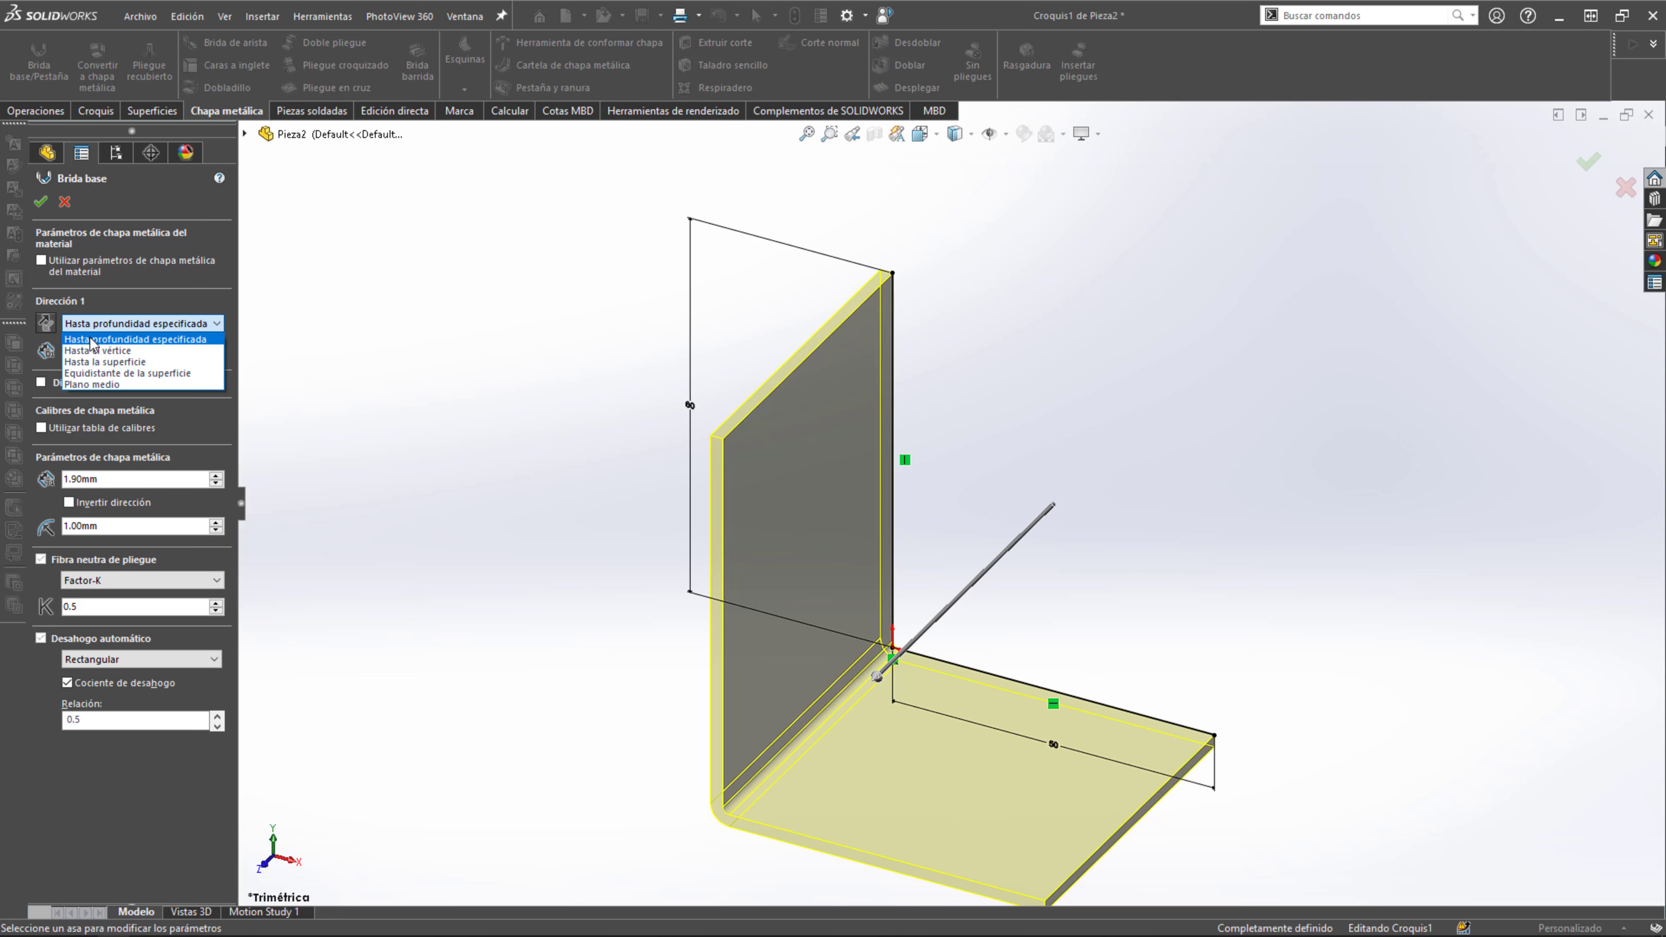
{"action": "left_click", "coordinate": [97, 387]}
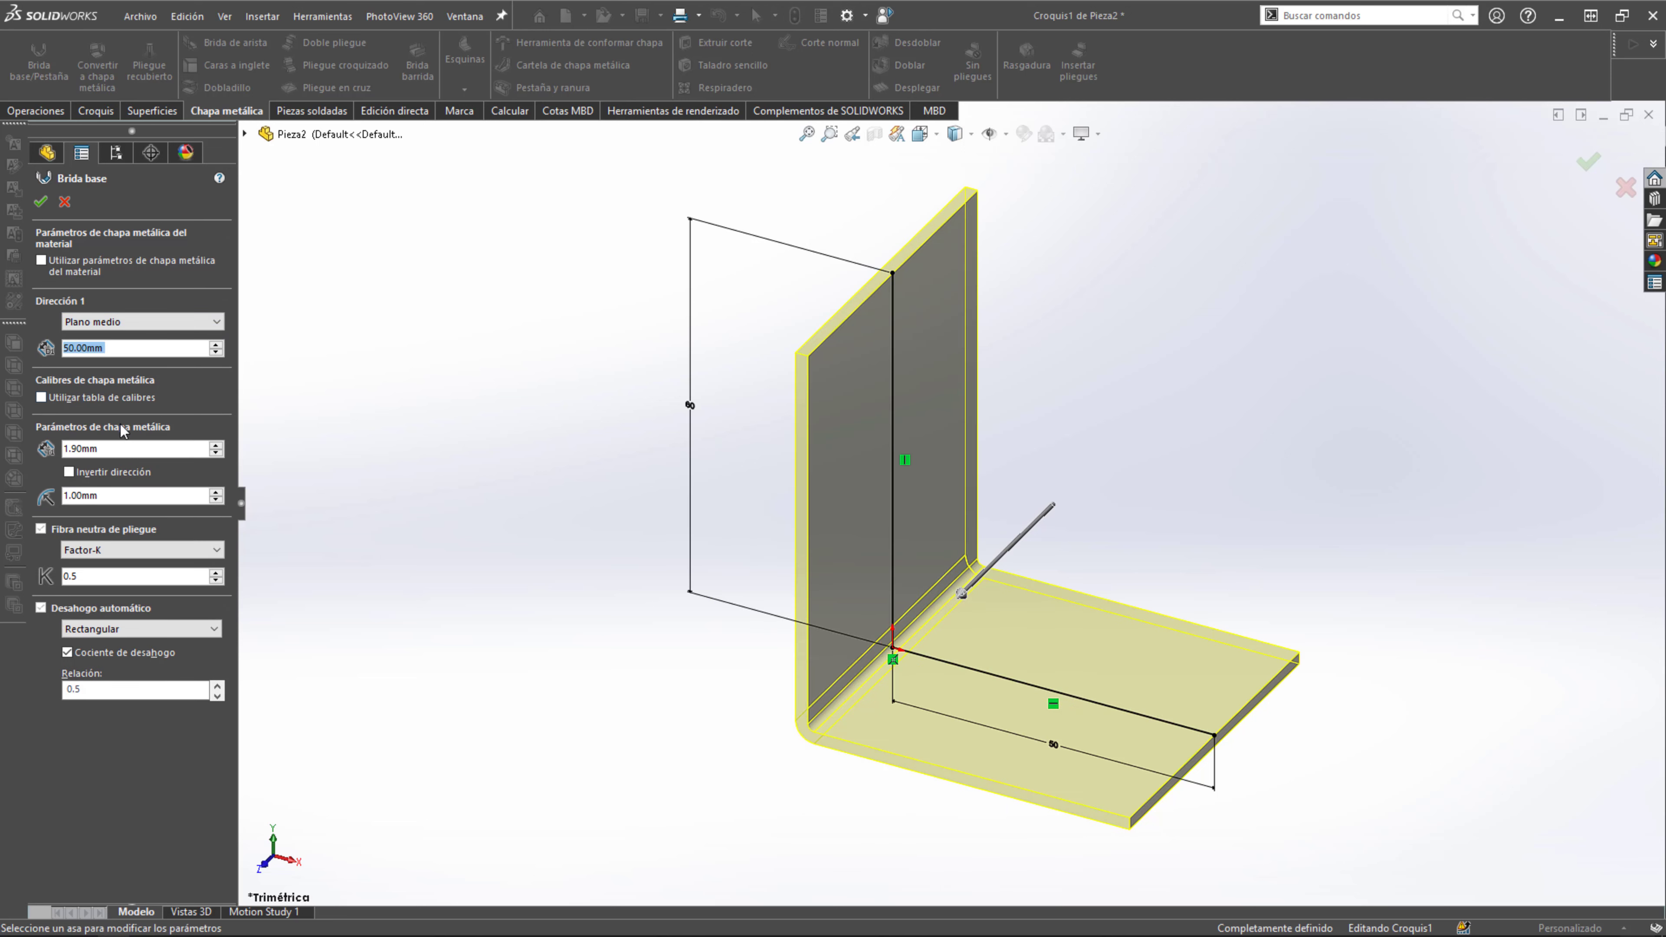
Reverse the thickness to the inside of the L profile and create the base flange with 1.9 mm thickness, 1 mm bend radius and K-factor 0.5.
{"action": "left_click", "coordinate": [110, 450]}
{"action": "key", "text": "ctrl+1"}
{"action": "scroll", "coordinate": [928, 735], "scroll_direction": "down", "scroll_amount": 4}
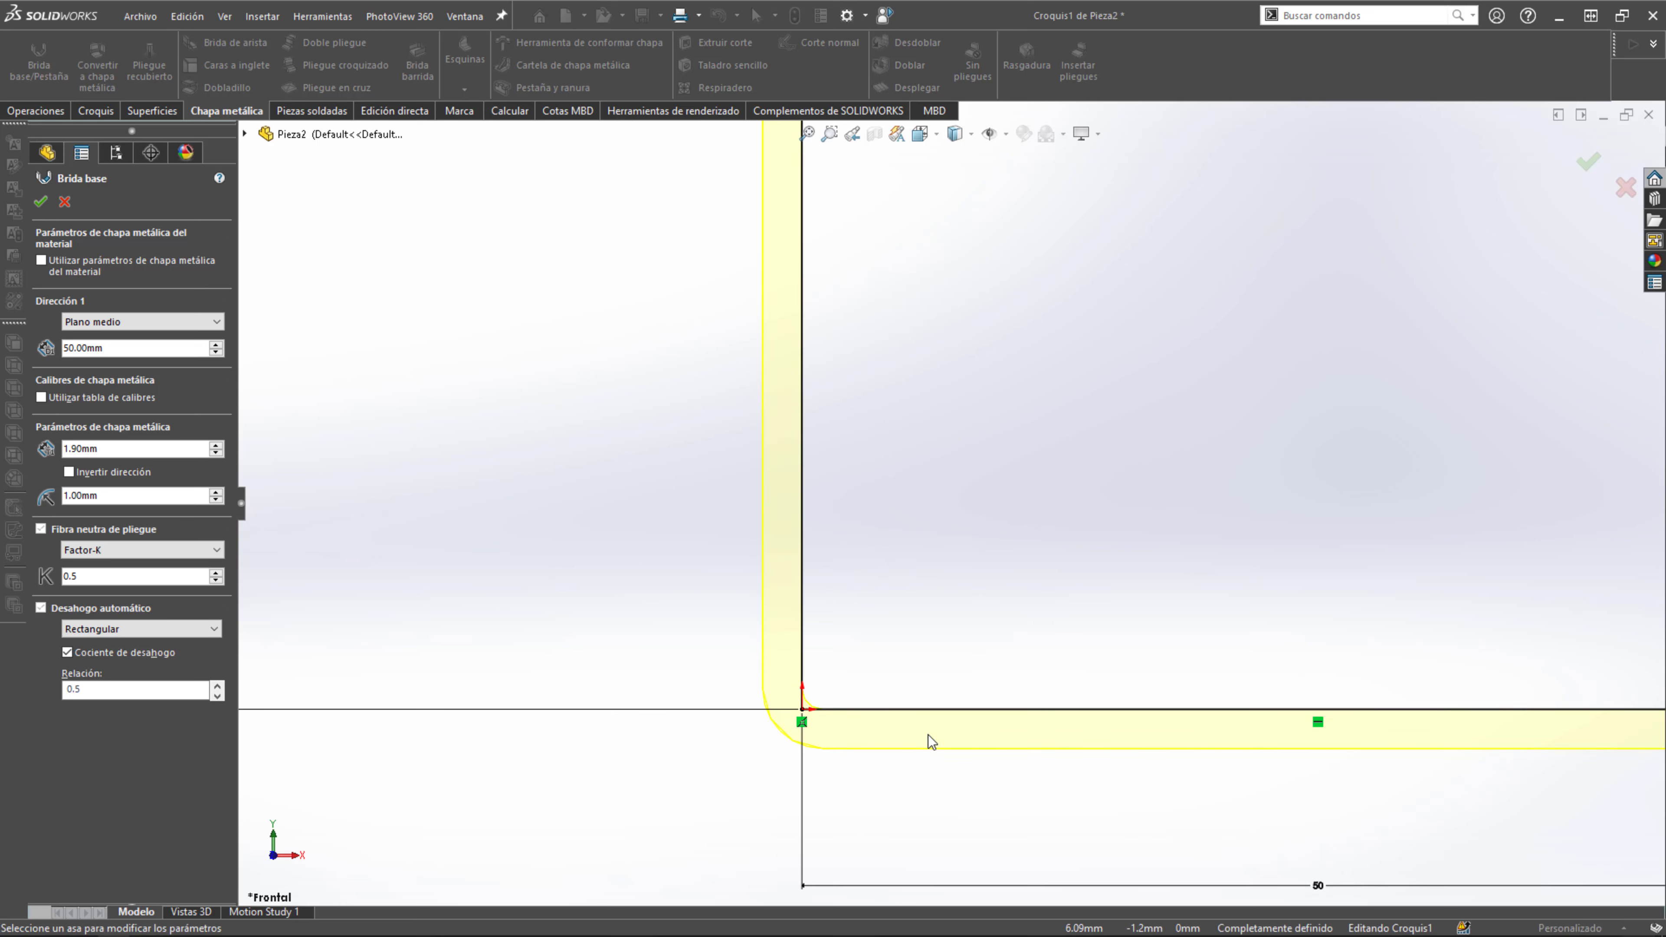
{"action": "scroll", "coordinate": [857, 698], "scroll_direction": "up", "scroll_amount": 3}
{"action": "scroll", "coordinate": [937, 619], "scroll_direction": "down", "scroll_amount": 2}
{"action": "scroll", "coordinate": [937, 620], "scroll_direction": "up", "scroll_amount": 2}
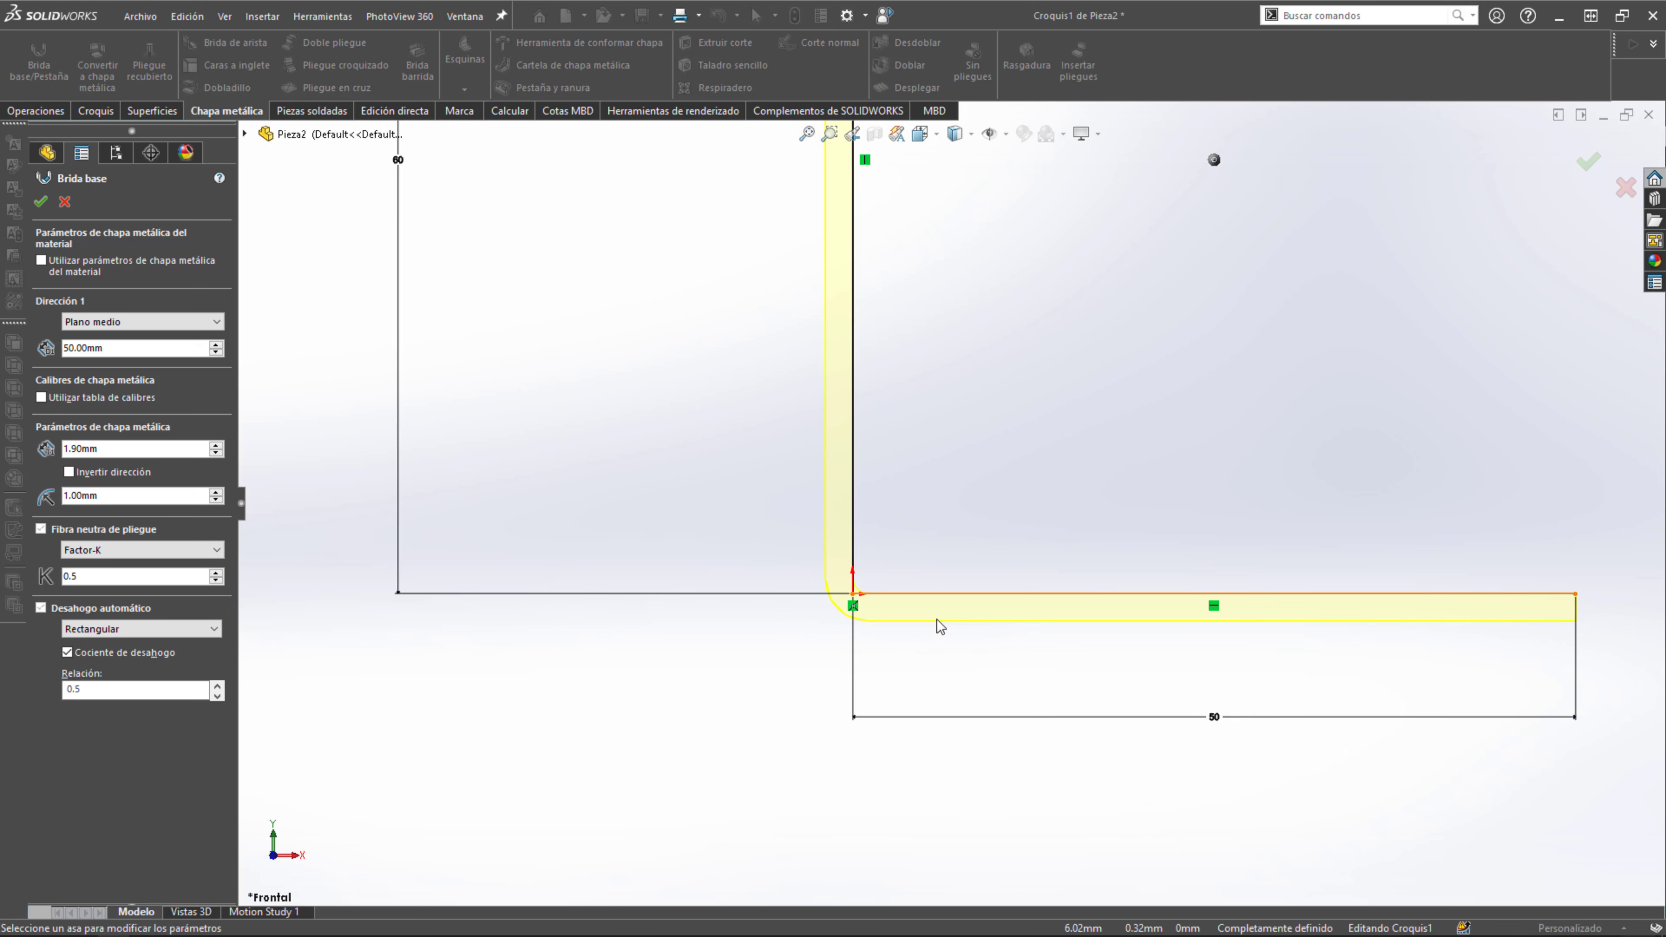
{"action": "left_click", "coordinate": [102, 474]}
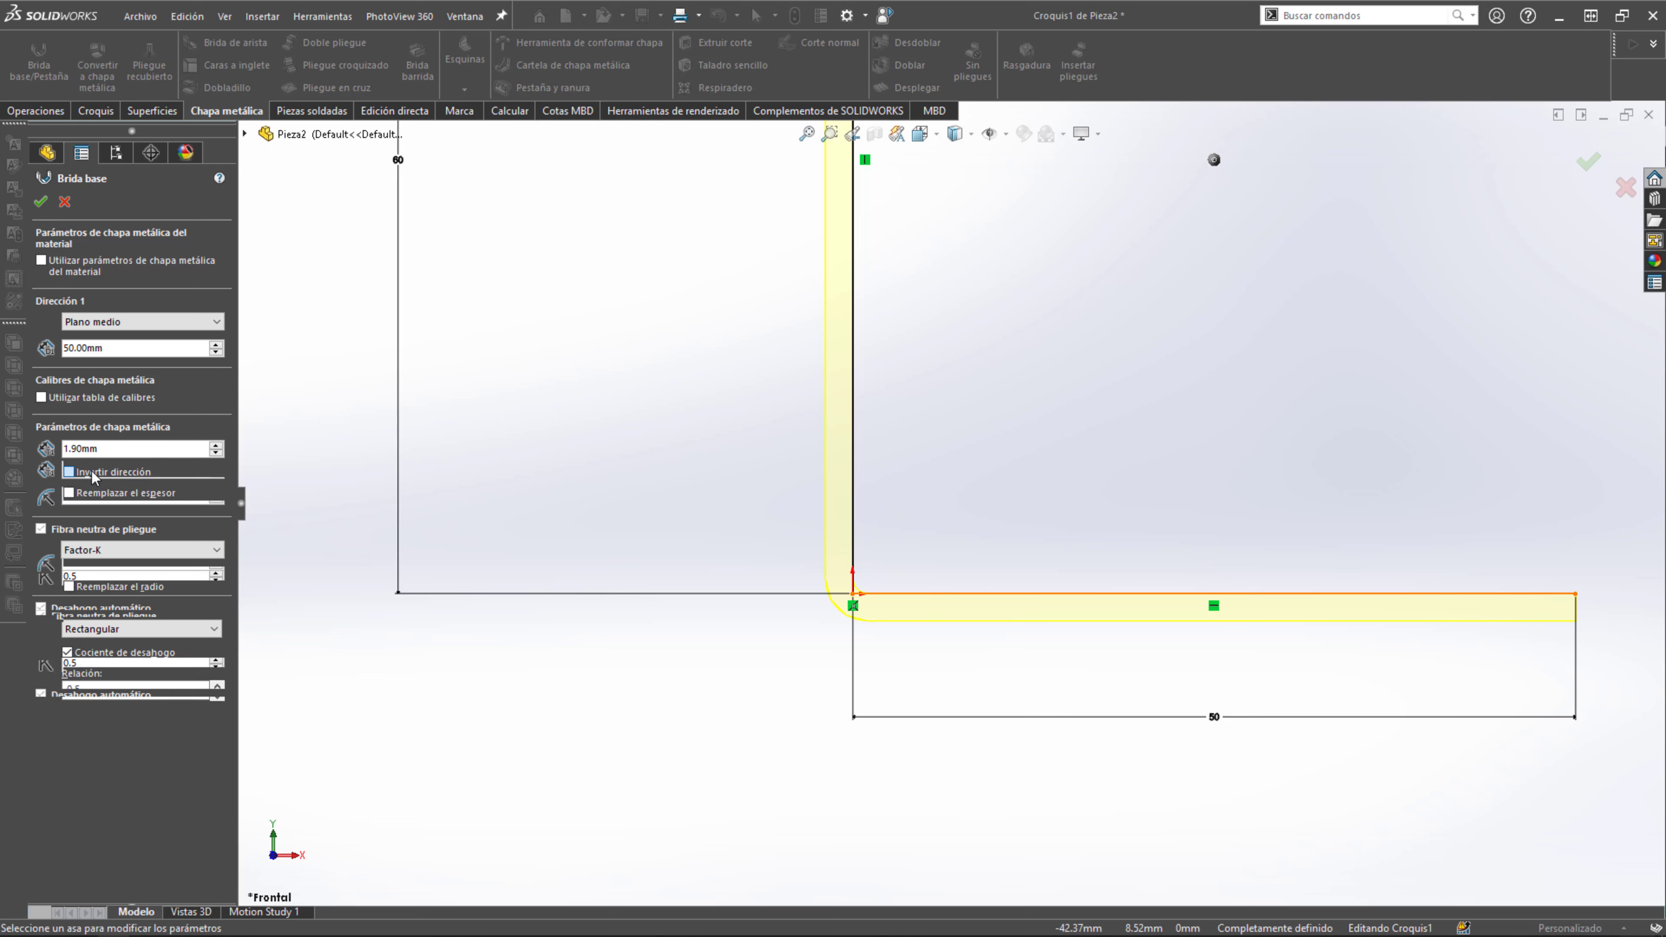
{"action": "scroll", "coordinate": [919, 529], "scroll_direction": "up", "scroll_amount": 3}
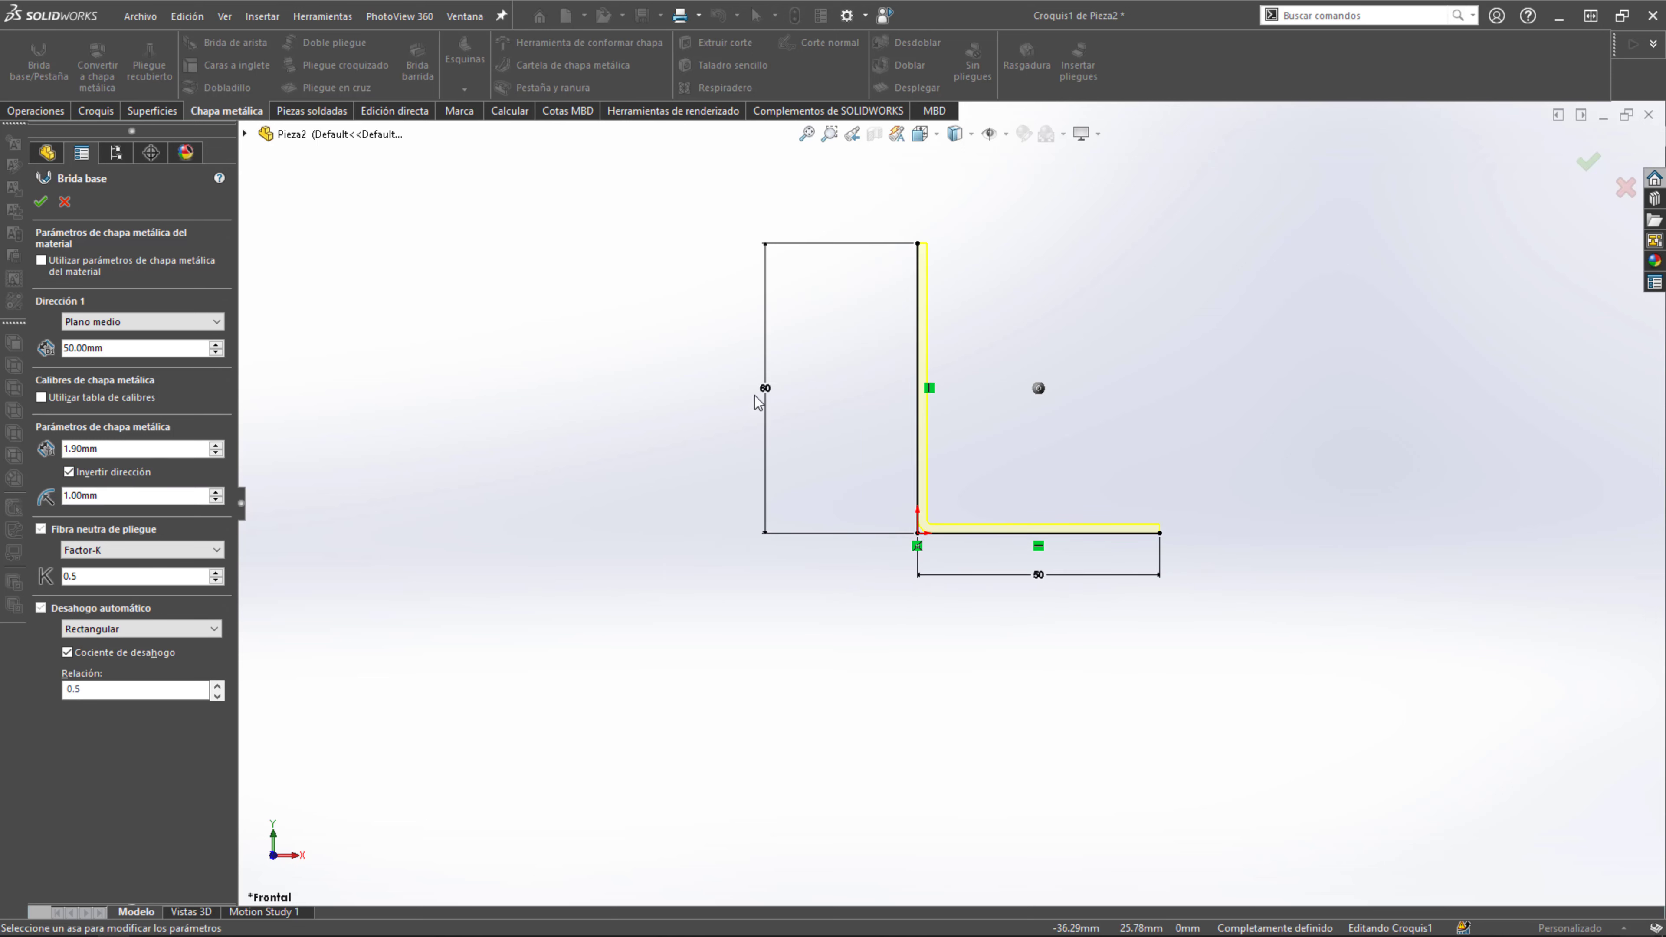
{"action": "scroll", "coordinate": [1134, 549], "scroll_direction": "down", "scroll_amount": 2}
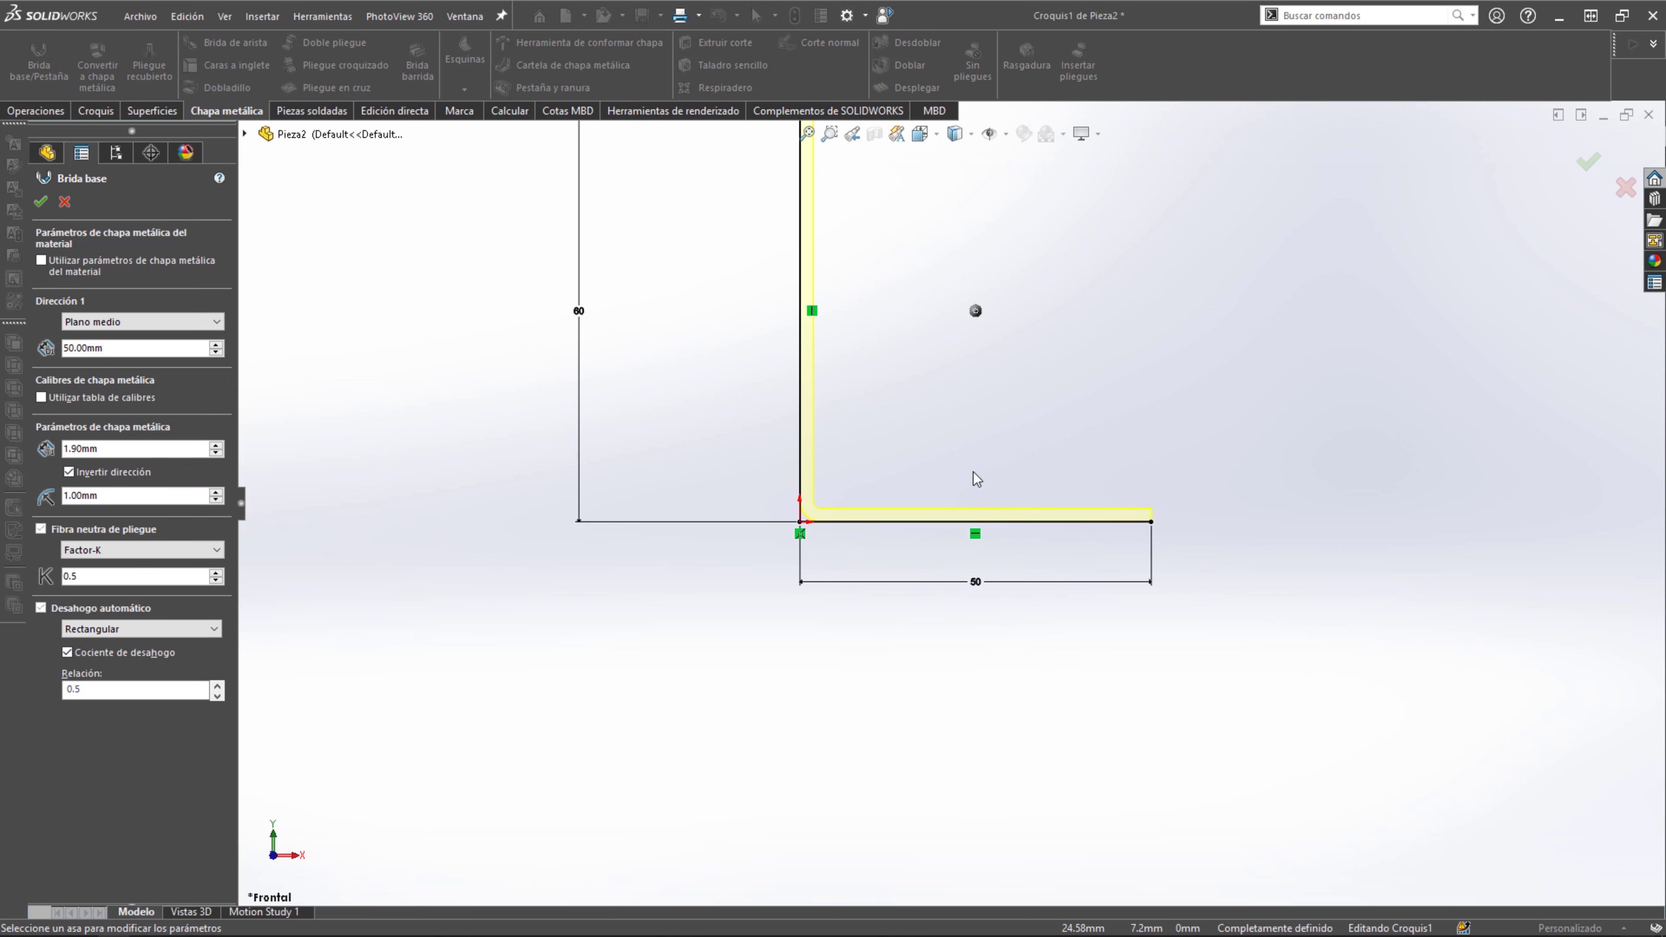
{"action": "scroll", "coordinate": [916, 458], "scroll_direction": "down", "scroll_amount": 3}
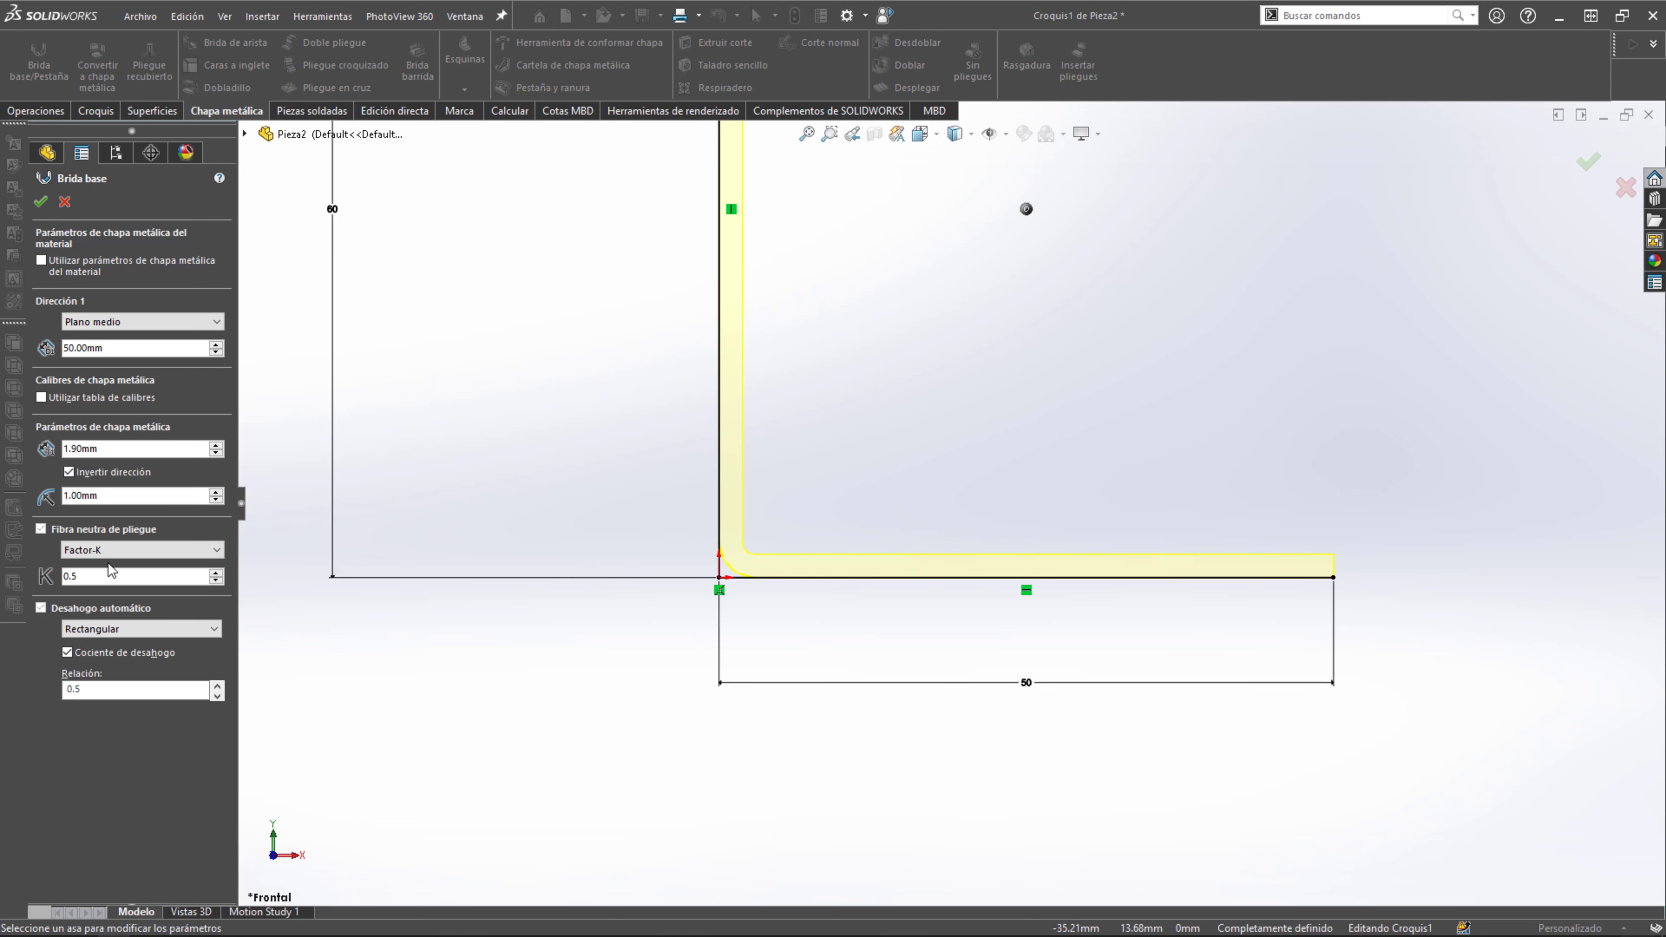
{"action": "left_click", "coordinate": [40, 201]}
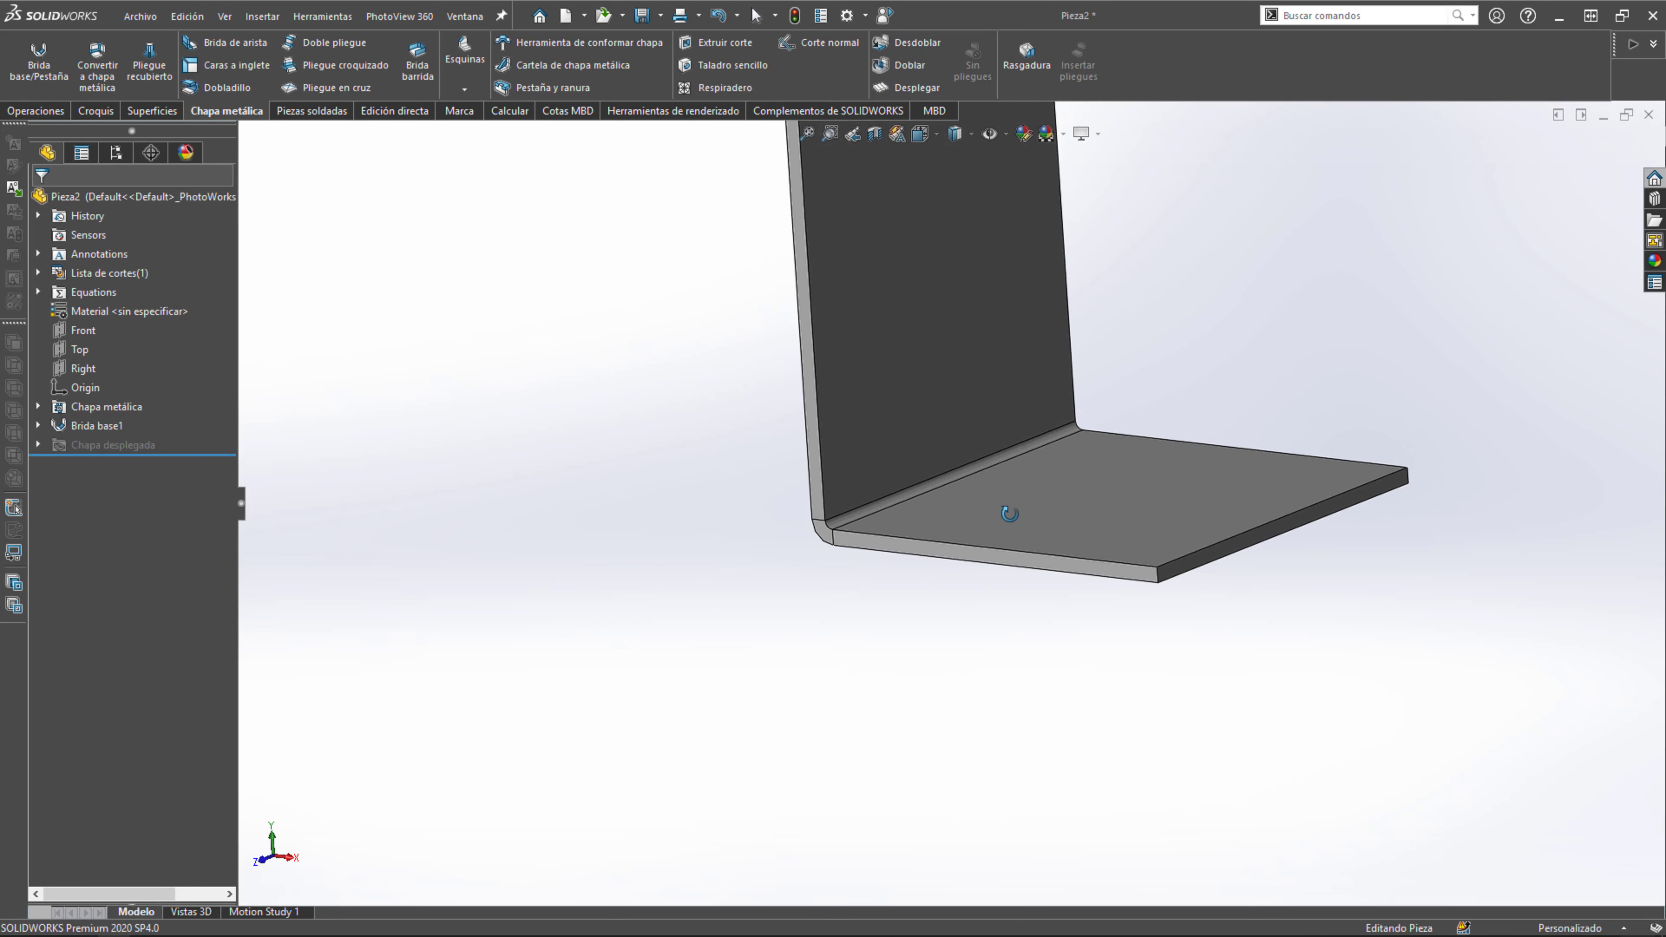
Unsuppress the Chapa desplegada1 flat pattern feature to unfold the bent part.
{"action": "middle_click_drag", "start_coordinate": [1042, 493], "coordinate": [1117, 455]}
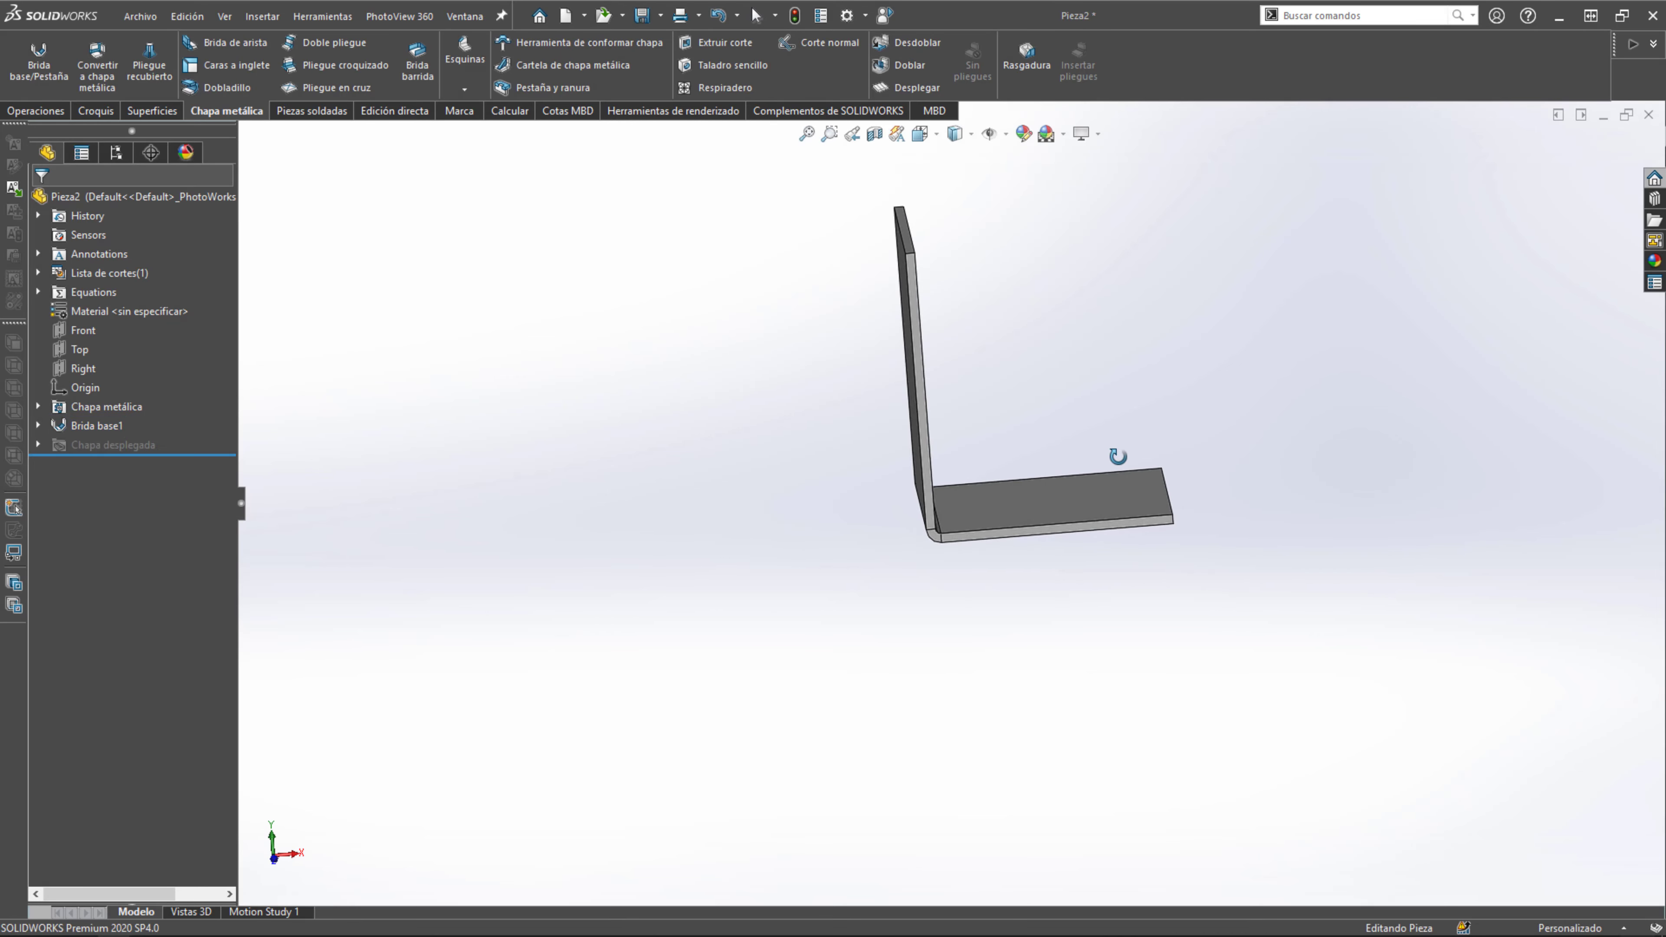
{"action": "key", "text": "ctrl+1"}
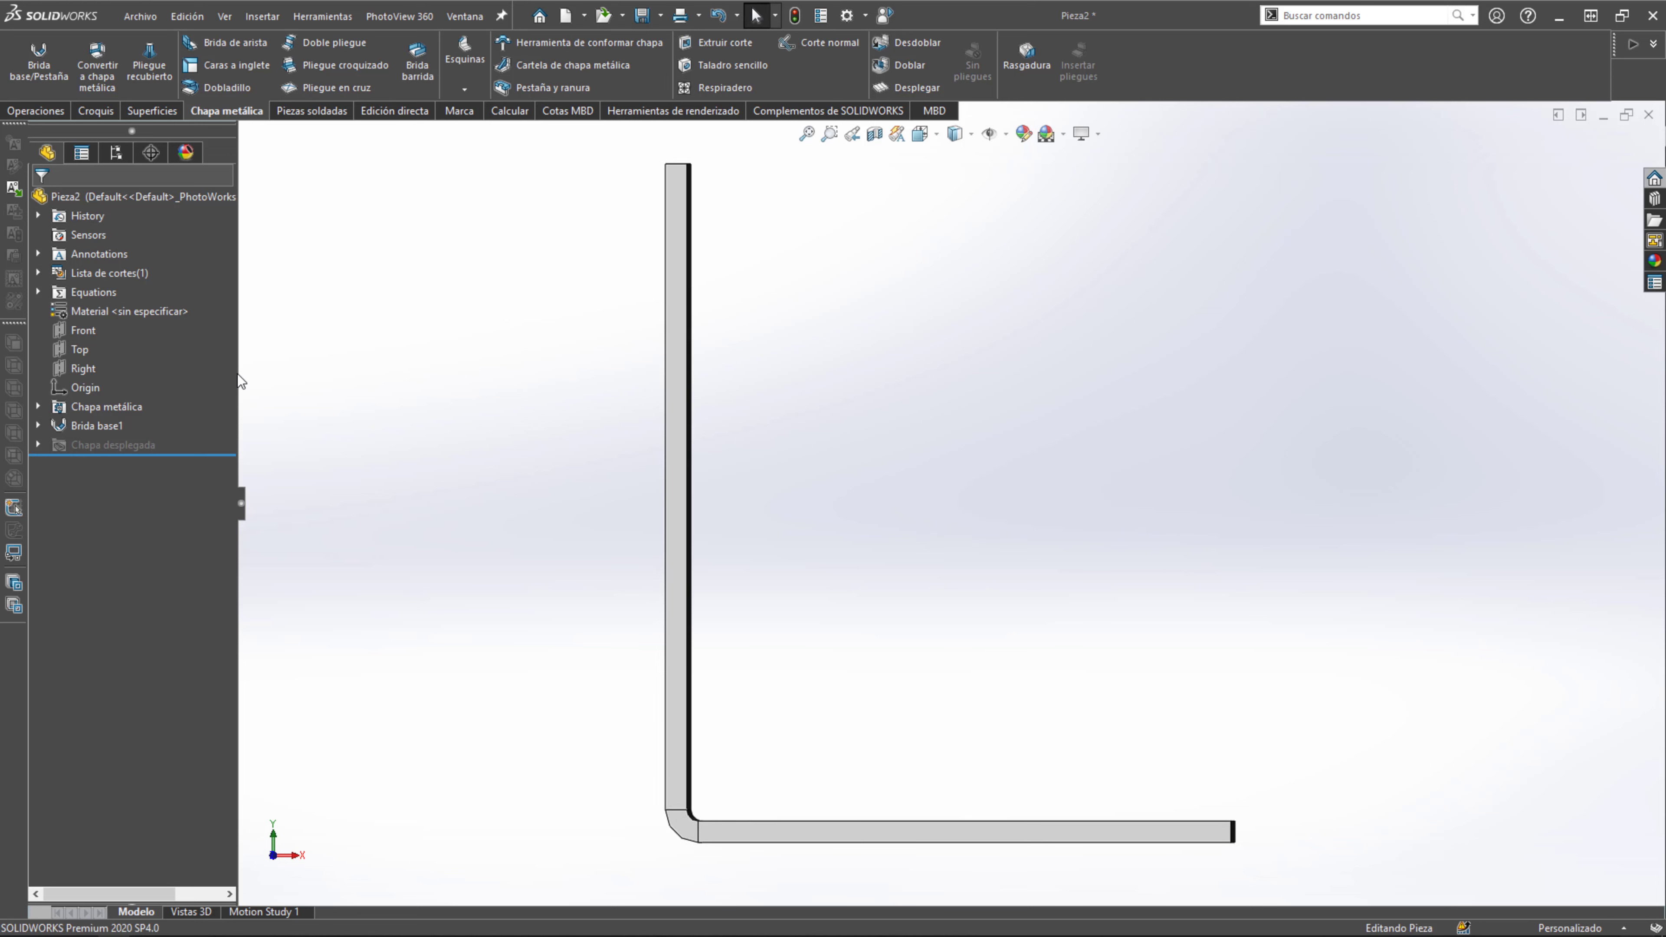
{"action": "left_click", "coordinate": [39, 444]}
{"action": "left_click", "coordinate": [138, 462]}
{"action": "left_click", "coordinate": [172, 414]}
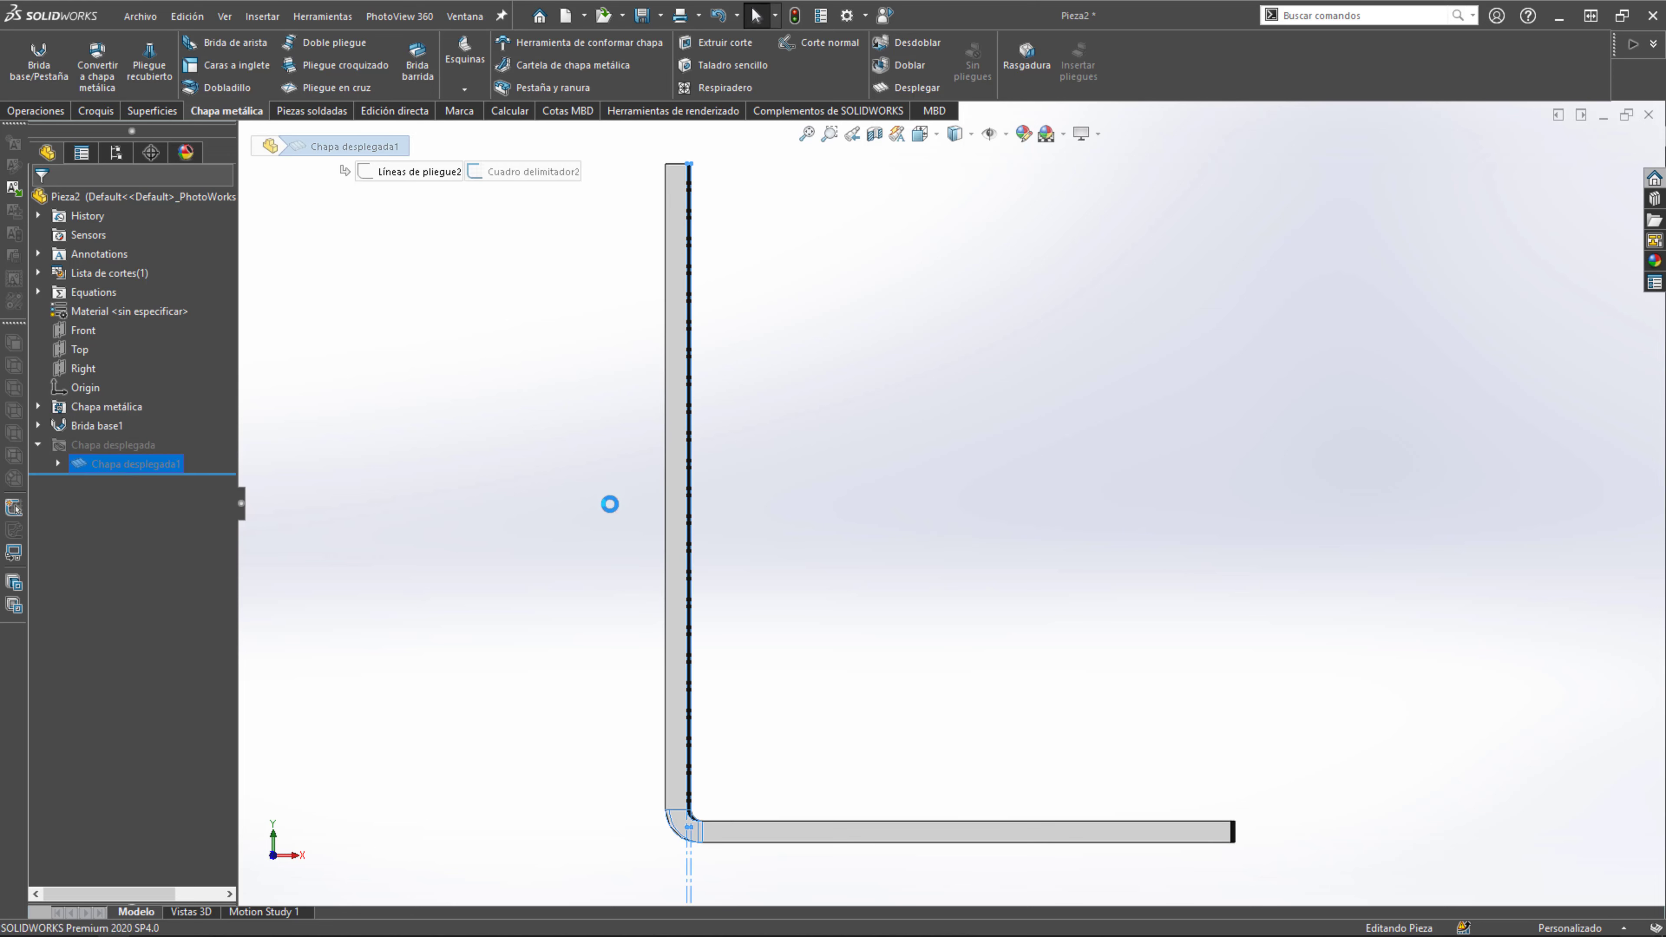
Measure the length of the flat pattern's long edge, and clear the selection.
{"action": "middle_click_drag", "start_coordinate": [866, 497], "coordinate": [809, 446]}
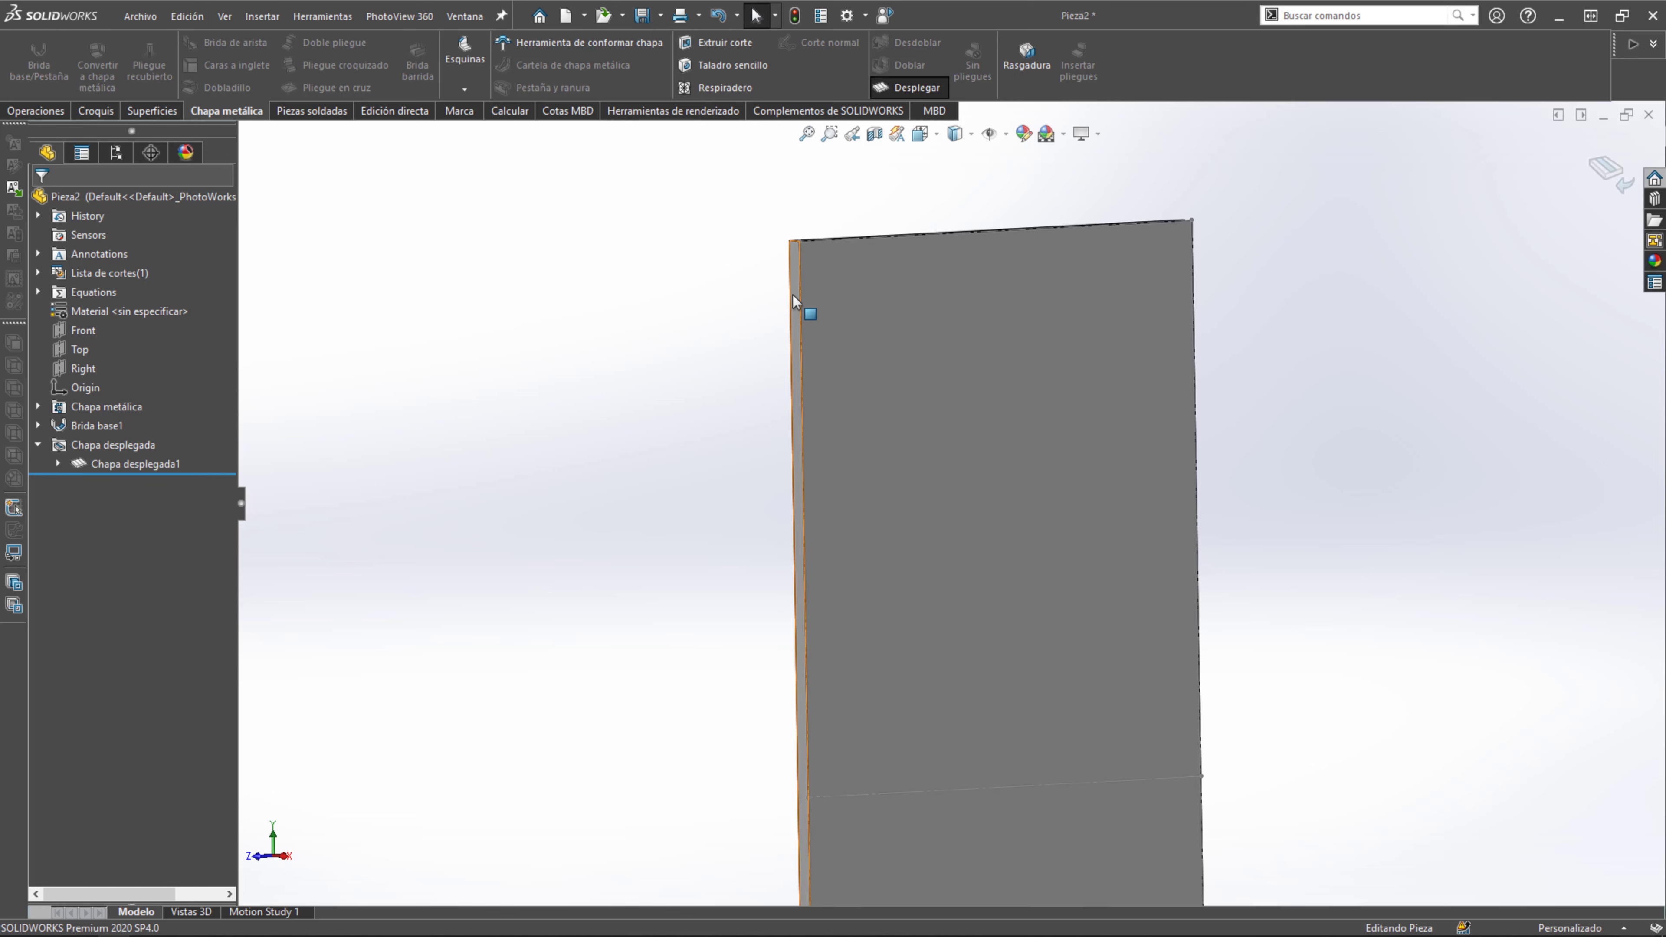
{"action": "left_click", "coordinate": [800, 271]}
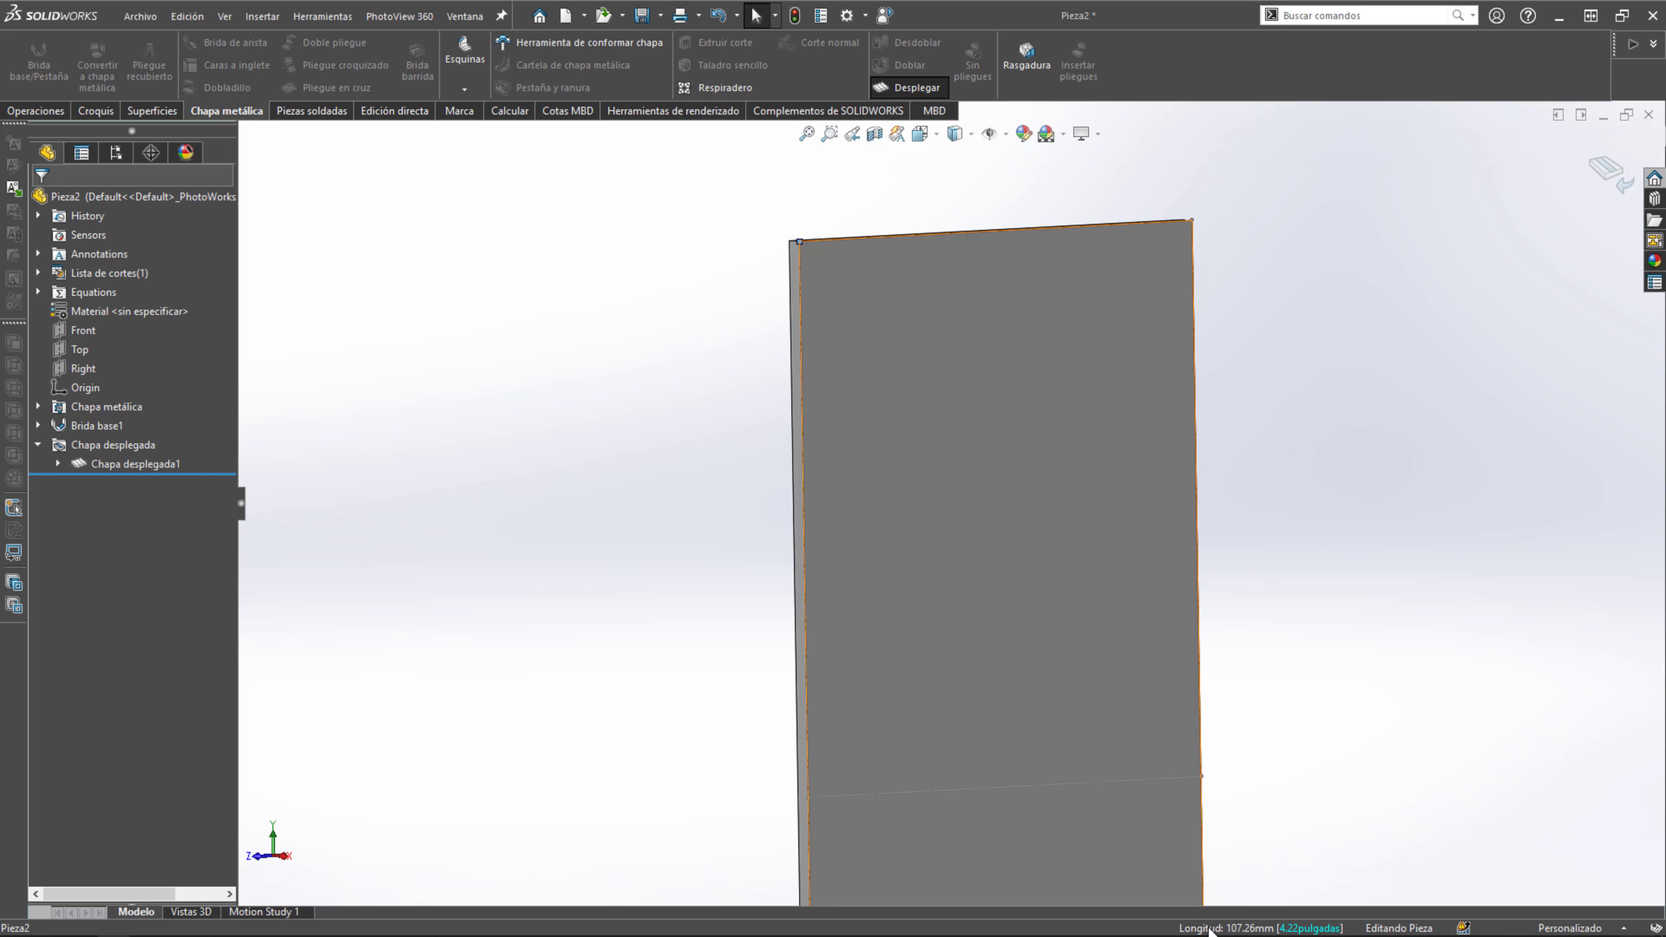
{"action": "left_click", "coordinate": [1438, 726]}
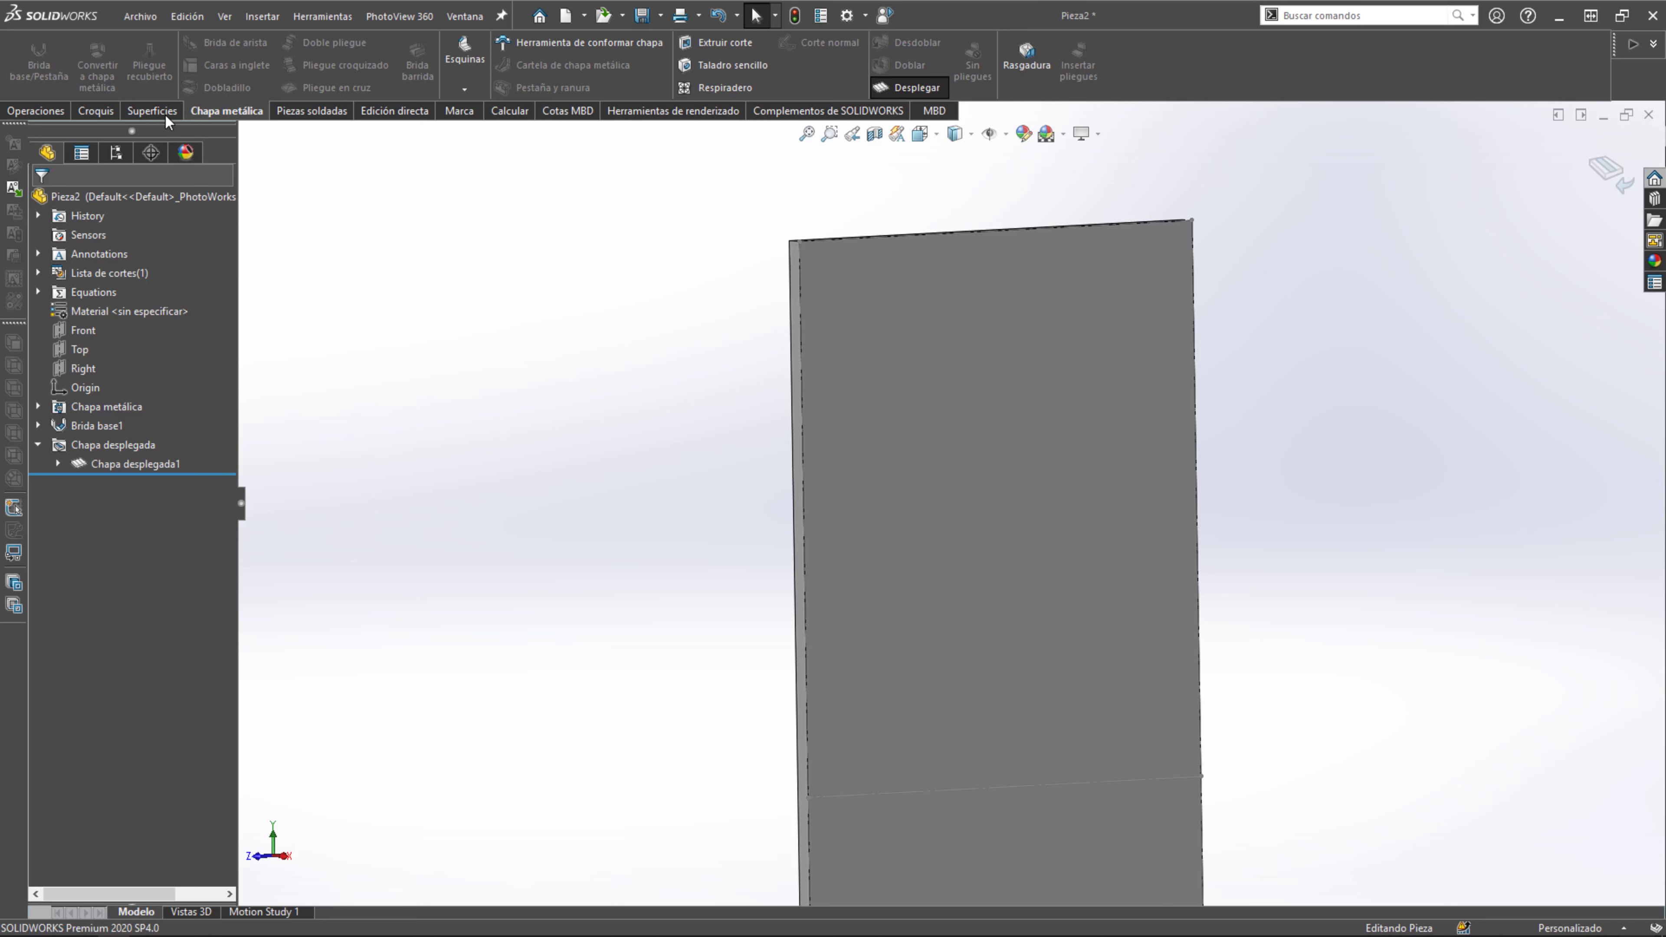
Open the cut list properties of the Sheet<1> body and review the evaluated values in its summary.
{"action": "right_click", "coordinate": [74, 272]}
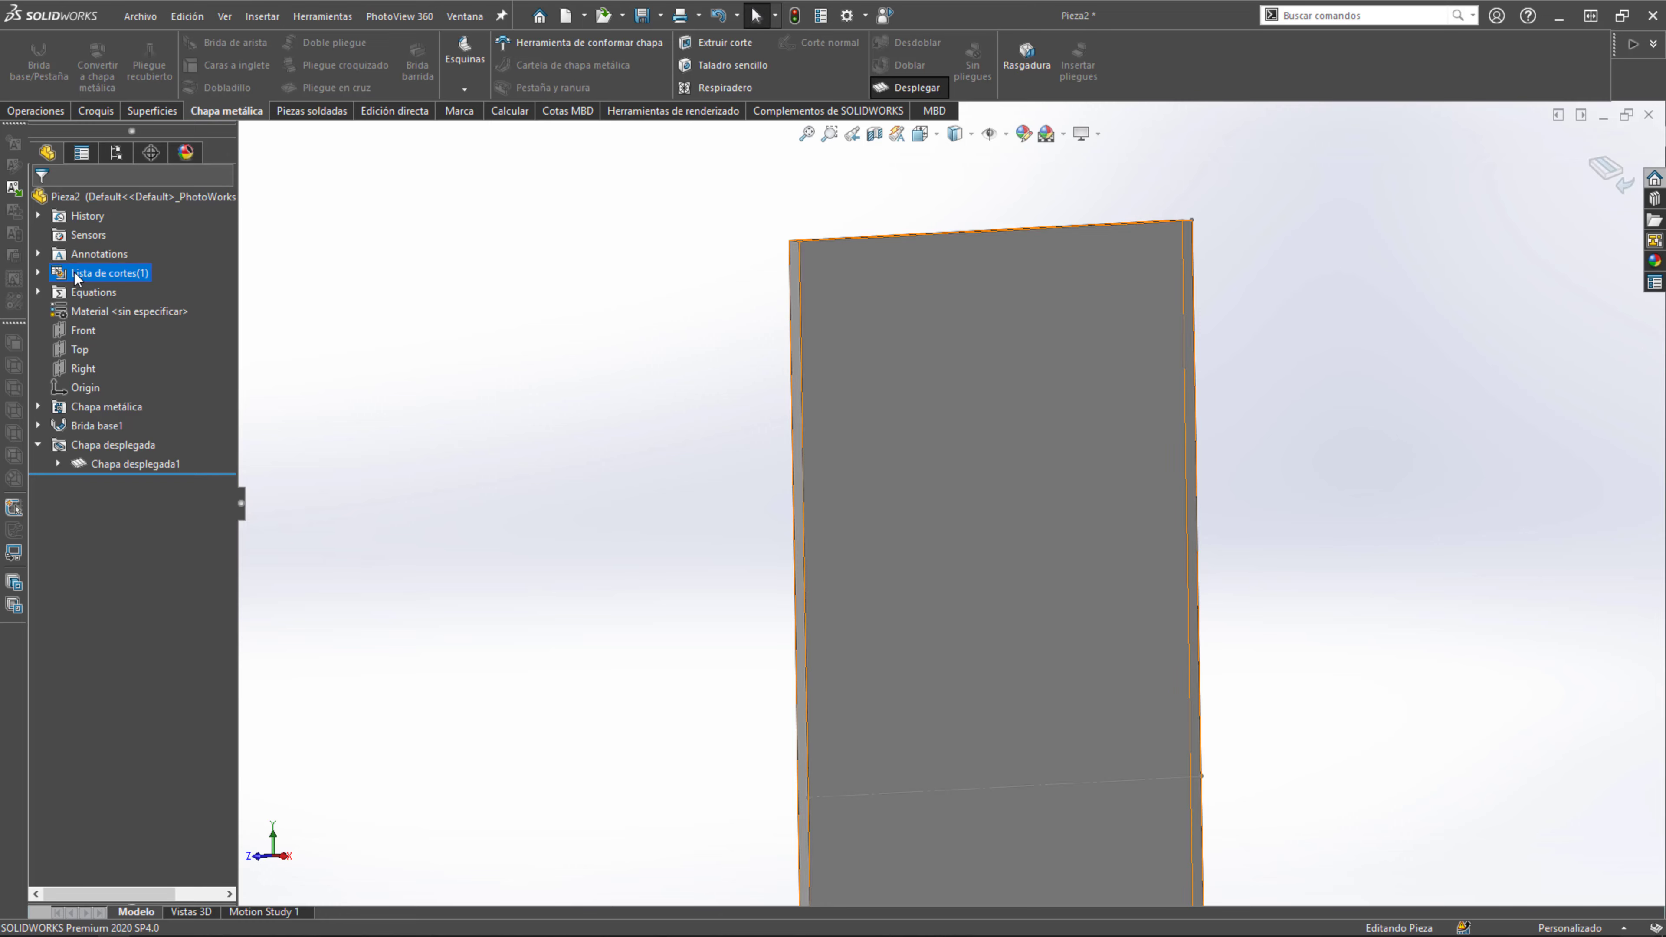
{"action": "left_click", "coordinate": [281, 281]}
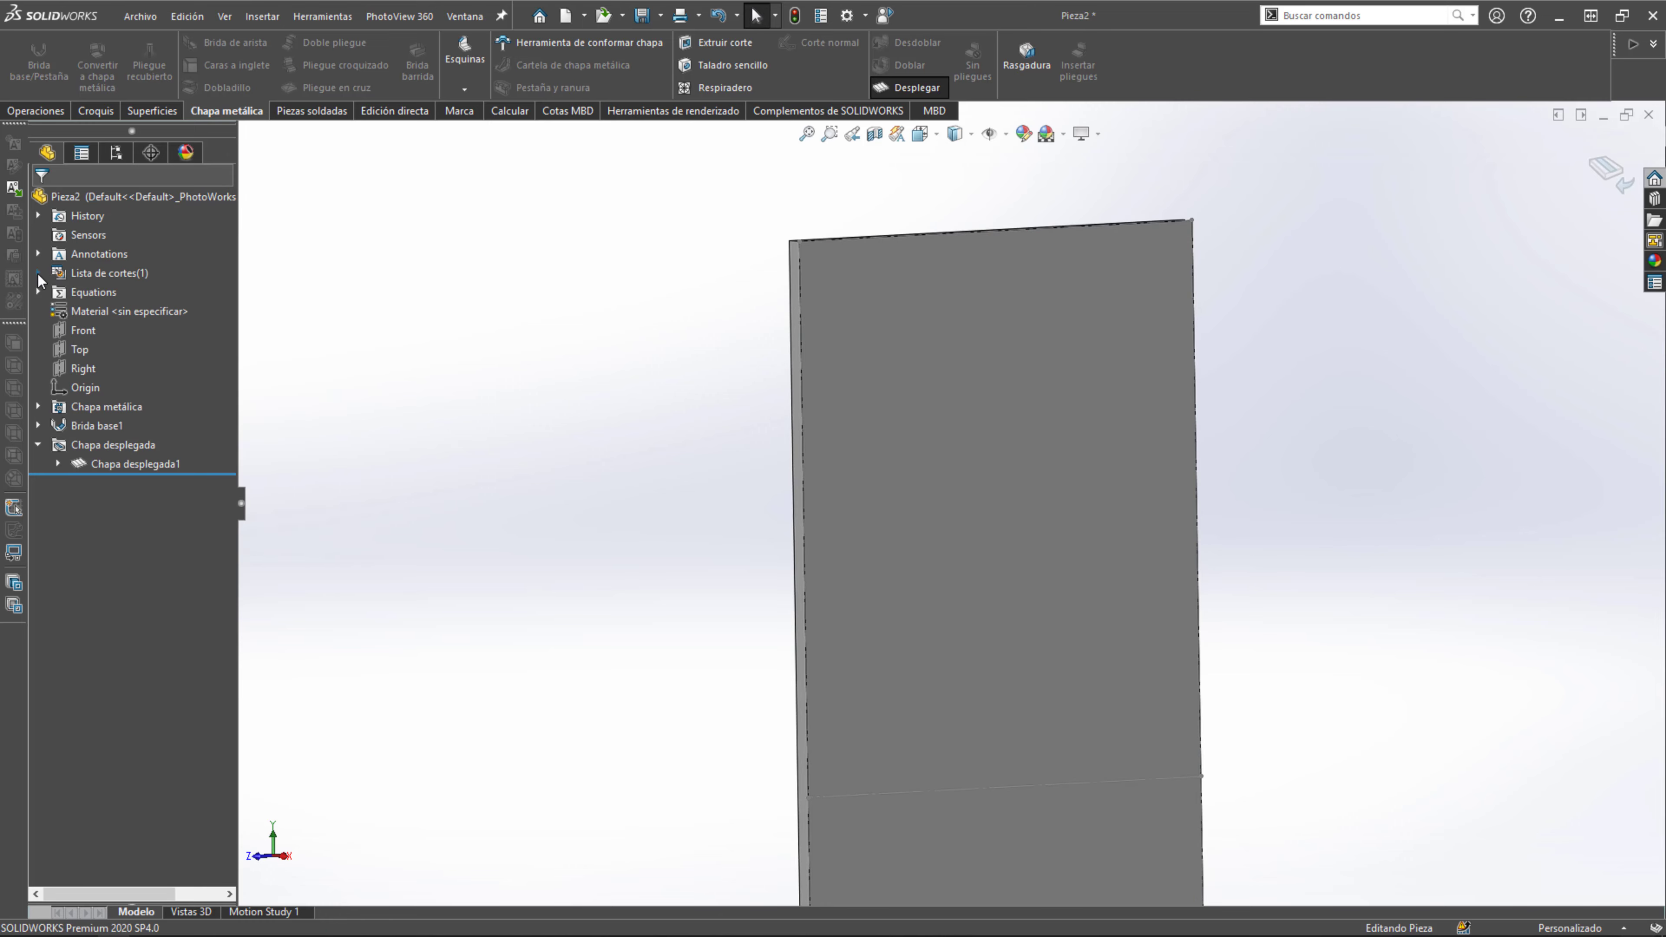
{"action": "left_click", "coordinate": [39, 272]}
{"action": "right_click", "coordinate": [103, 292]}
{"action": "left_click", "coordinate": [144, 325]}
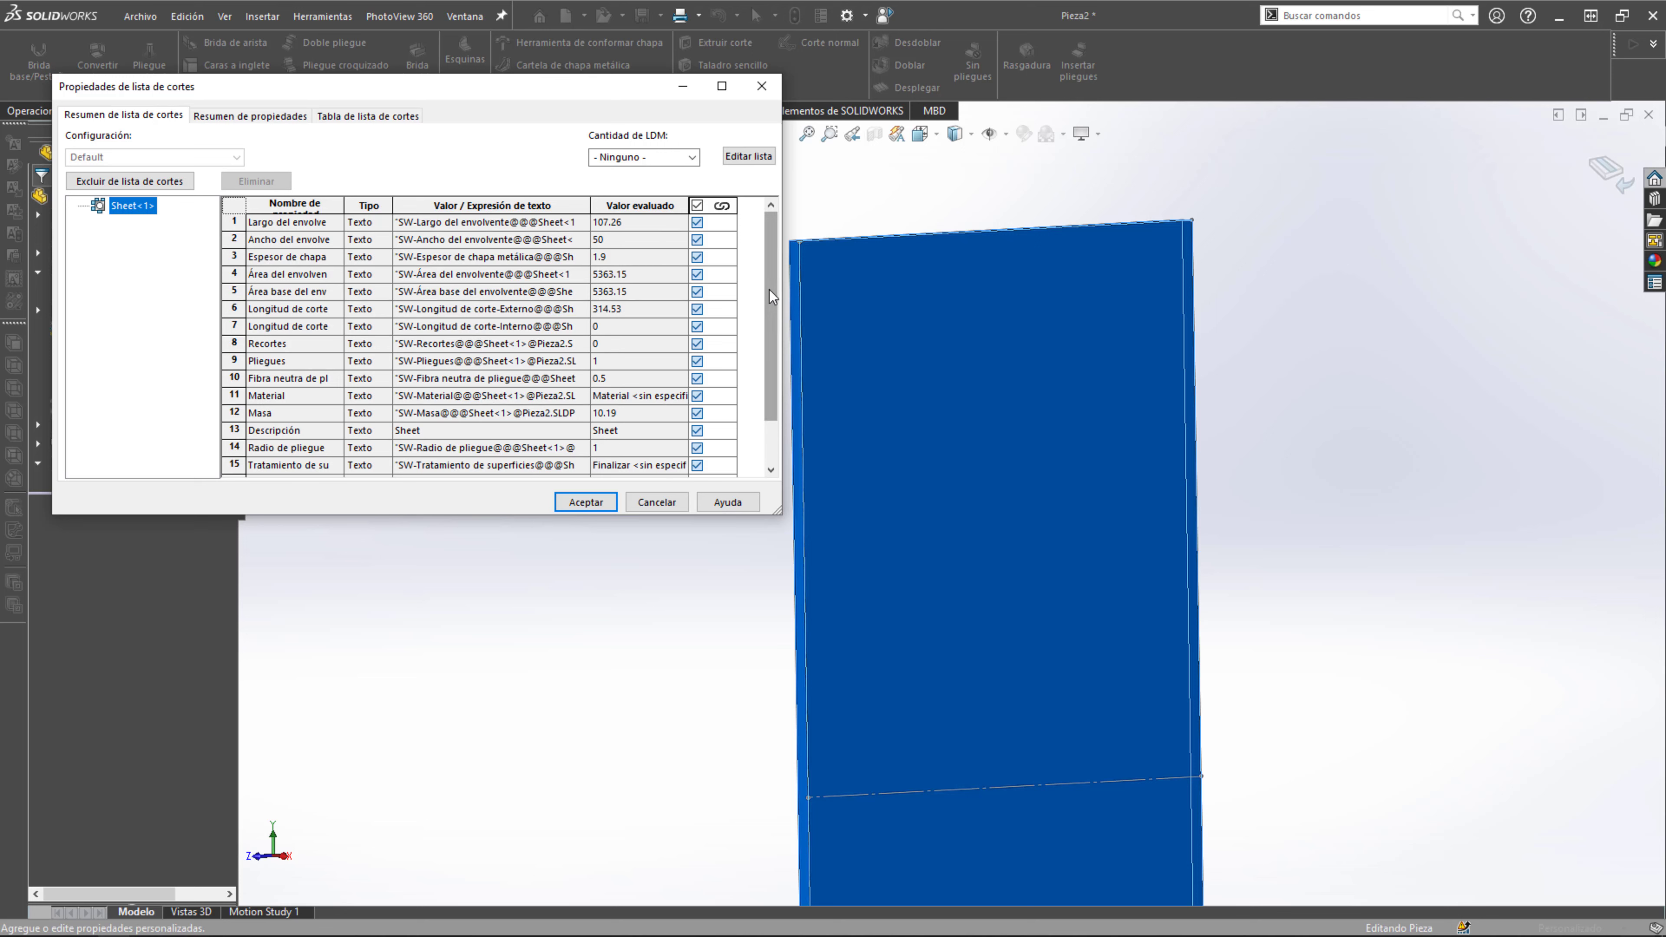
{"action": "scroll", "coordinate": [767, 299], "scroll_direction": "down", "scroll_amount": 1}
{"action": "scroll", "coordinate": [750, 341], "scroll_direction": "up", "scroll_amount": 1}
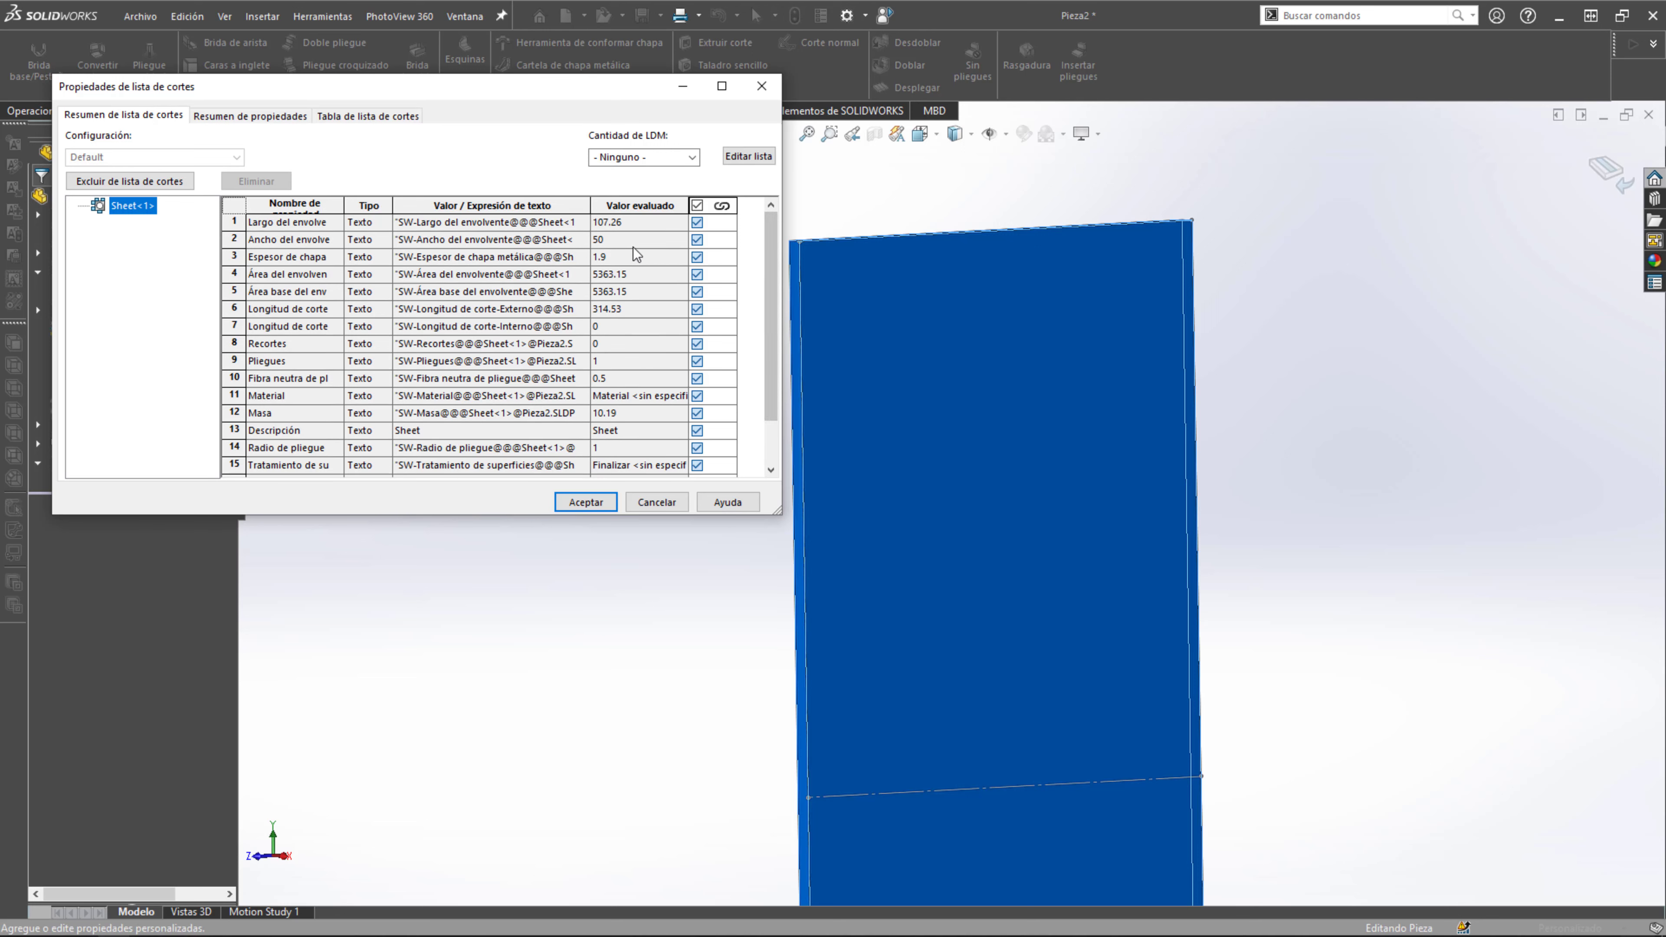
Review the external cut length, internal cut length and bounding box length (Largo del envolvente) properties, and close the cut list properties.
{"action": "left_click", "coordinate": [250, 116]}
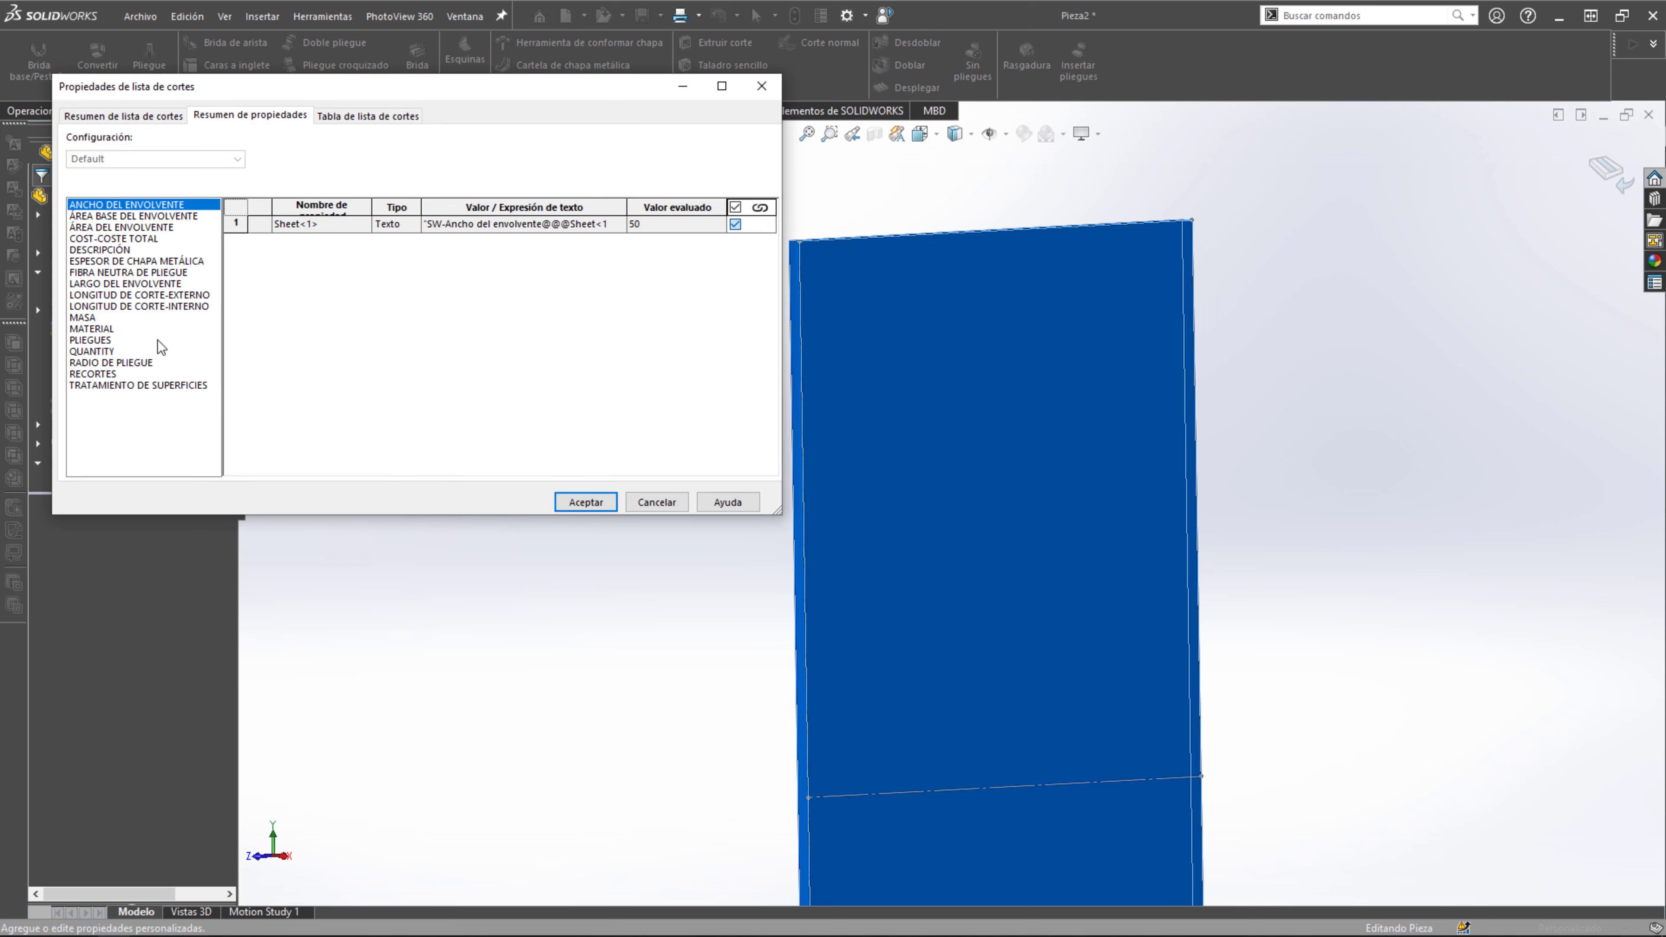
{"action": "left_click", "coordinate": [157, 295]}
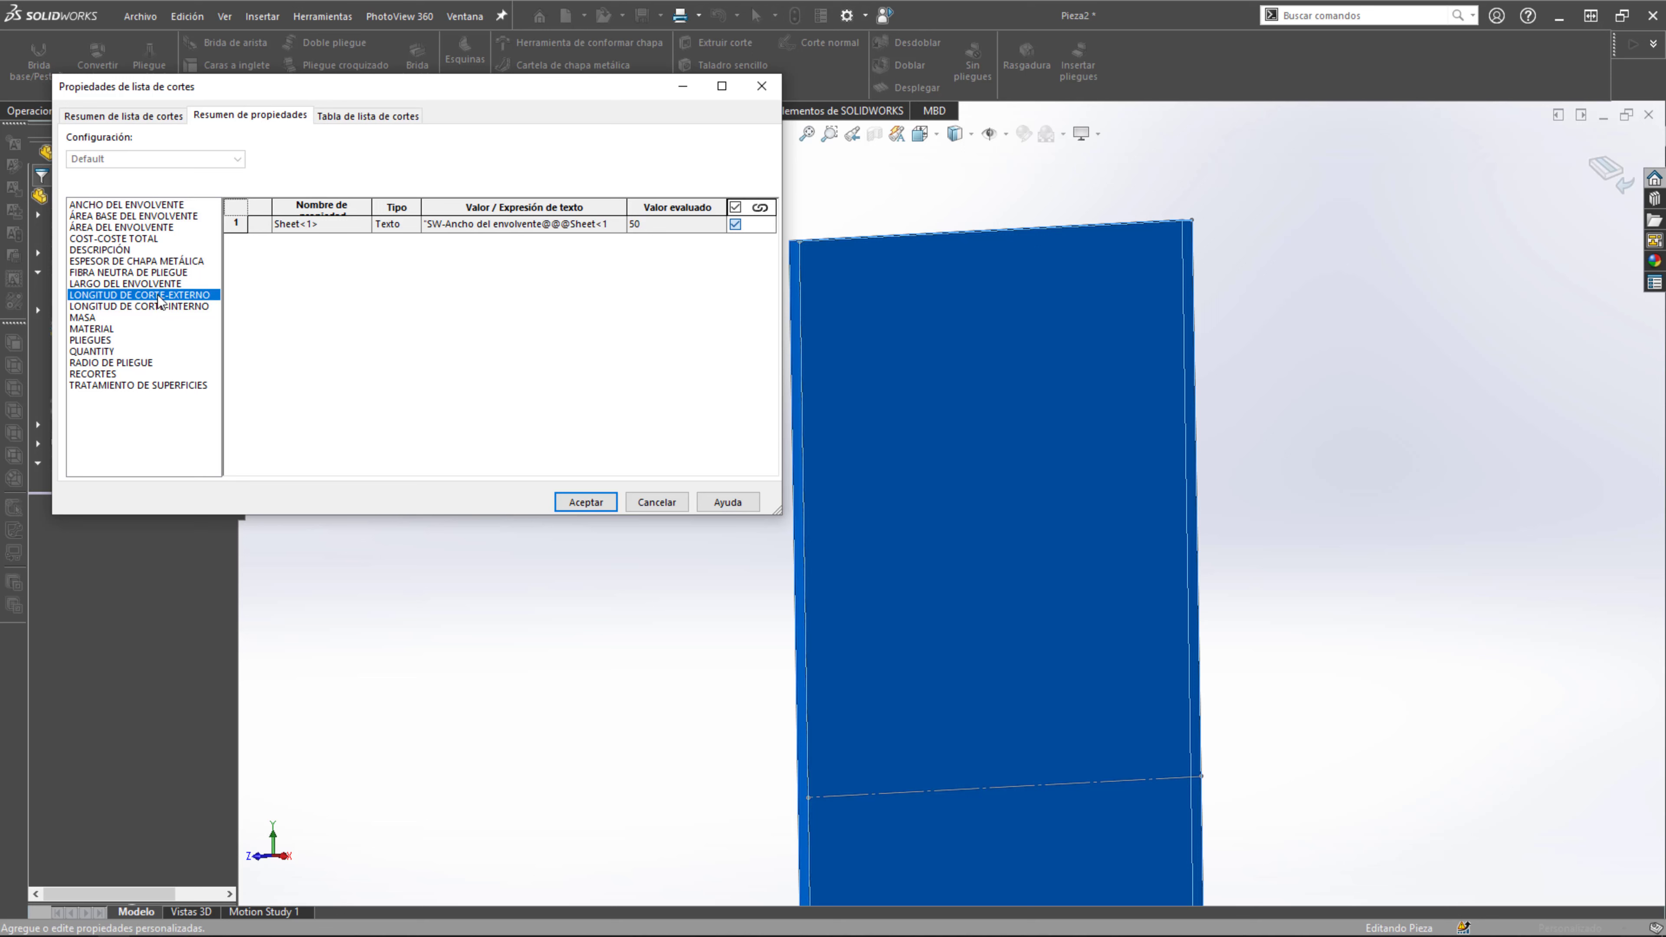
{"action": "left_click", "coordinate": [159, 307]}
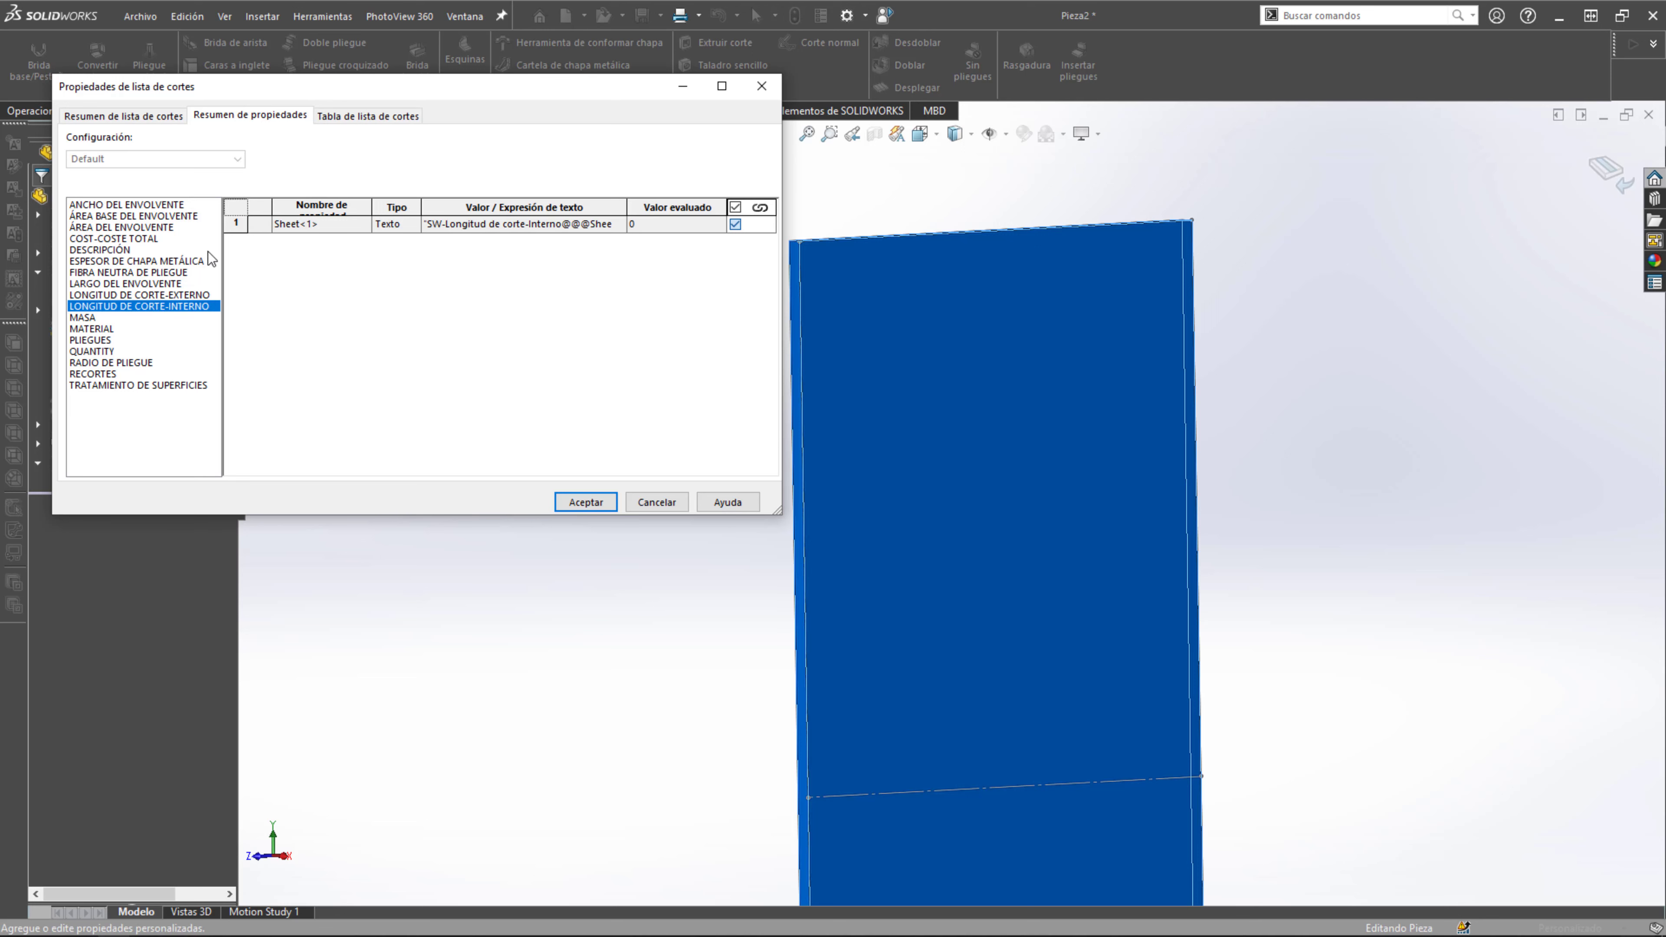
{"action": "left_click", "coordinate": [128, 284]}
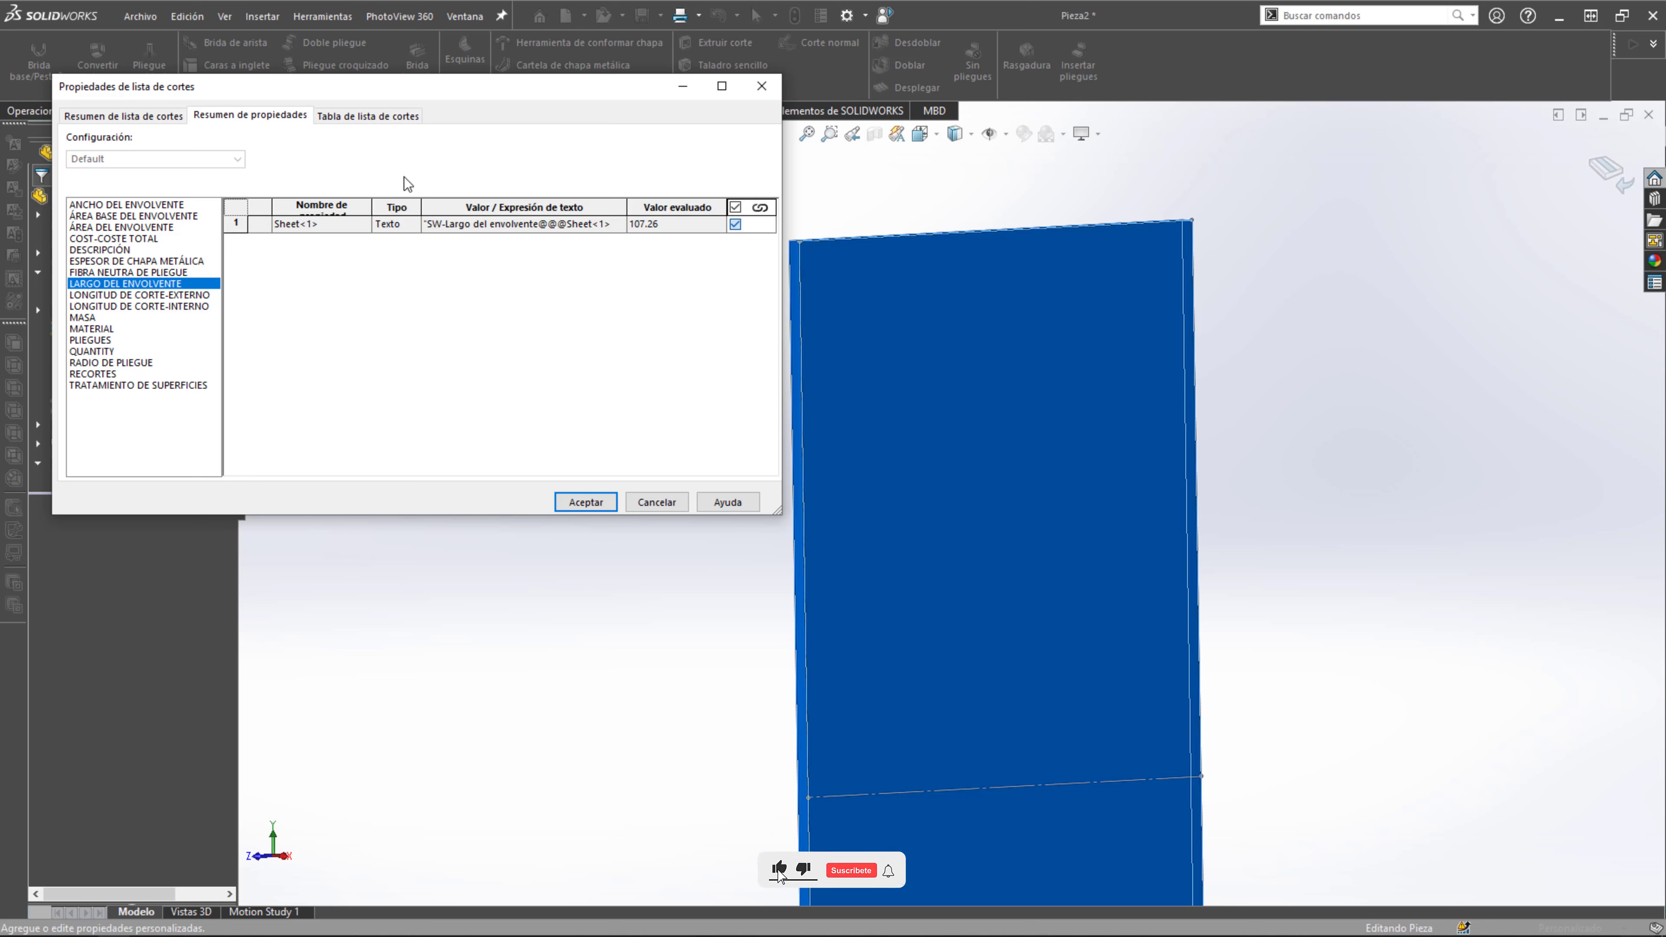
{"action": "left_click", "coordinate": [105, 116]}
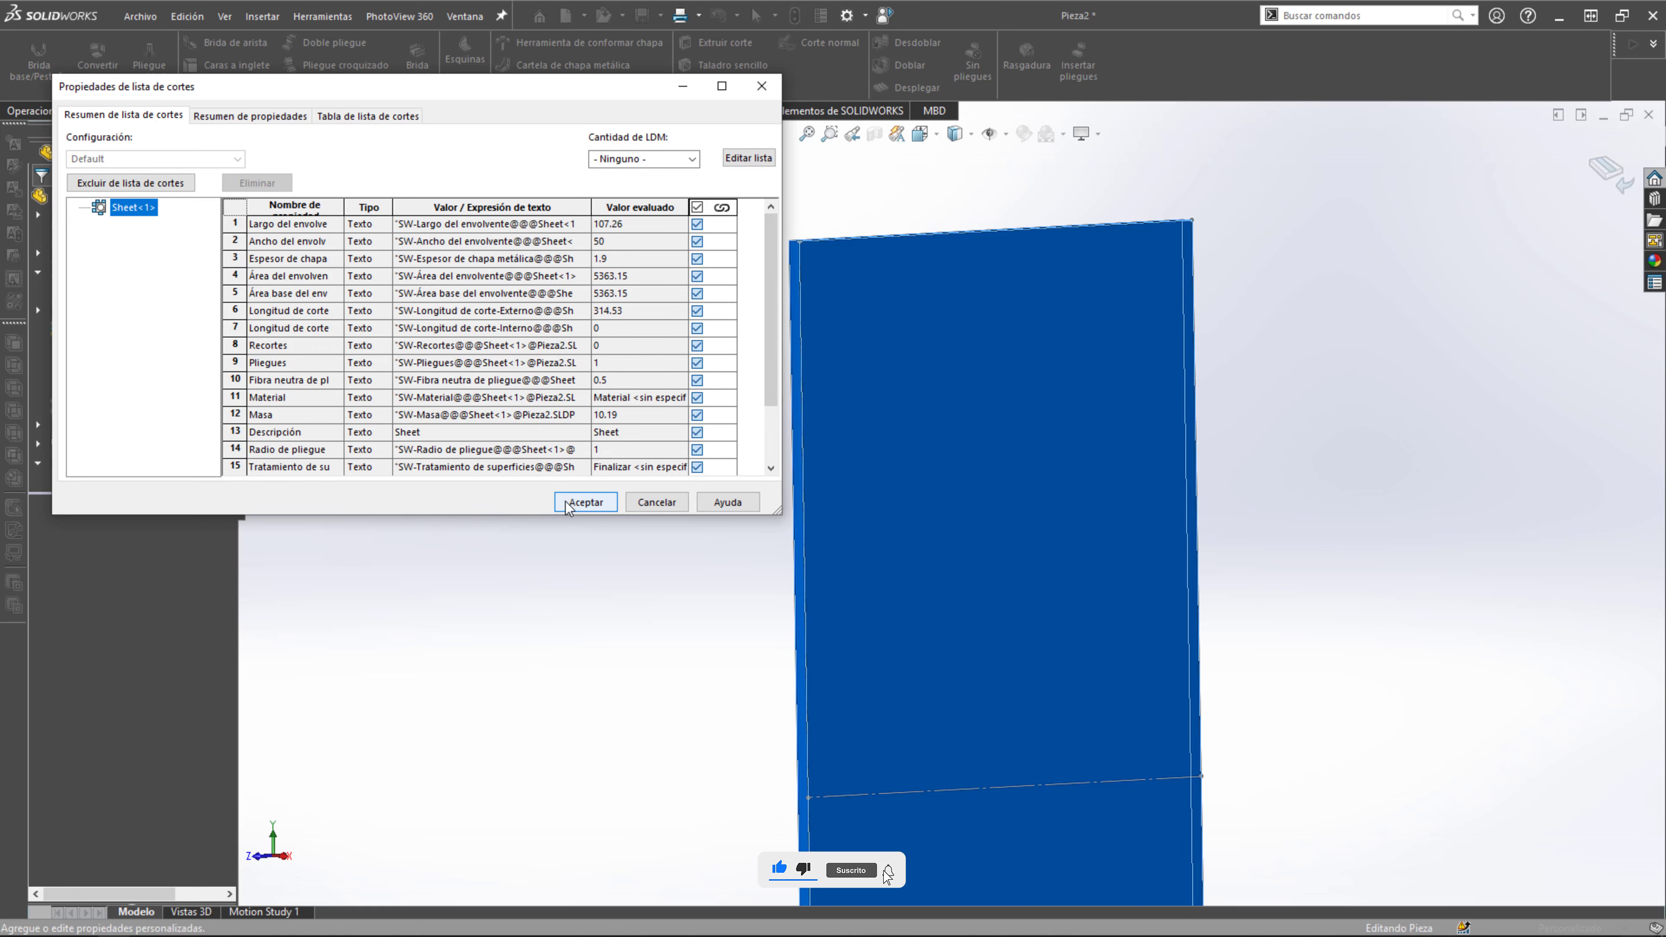
{"action": "left_click", "coordinate": [569, 503]}
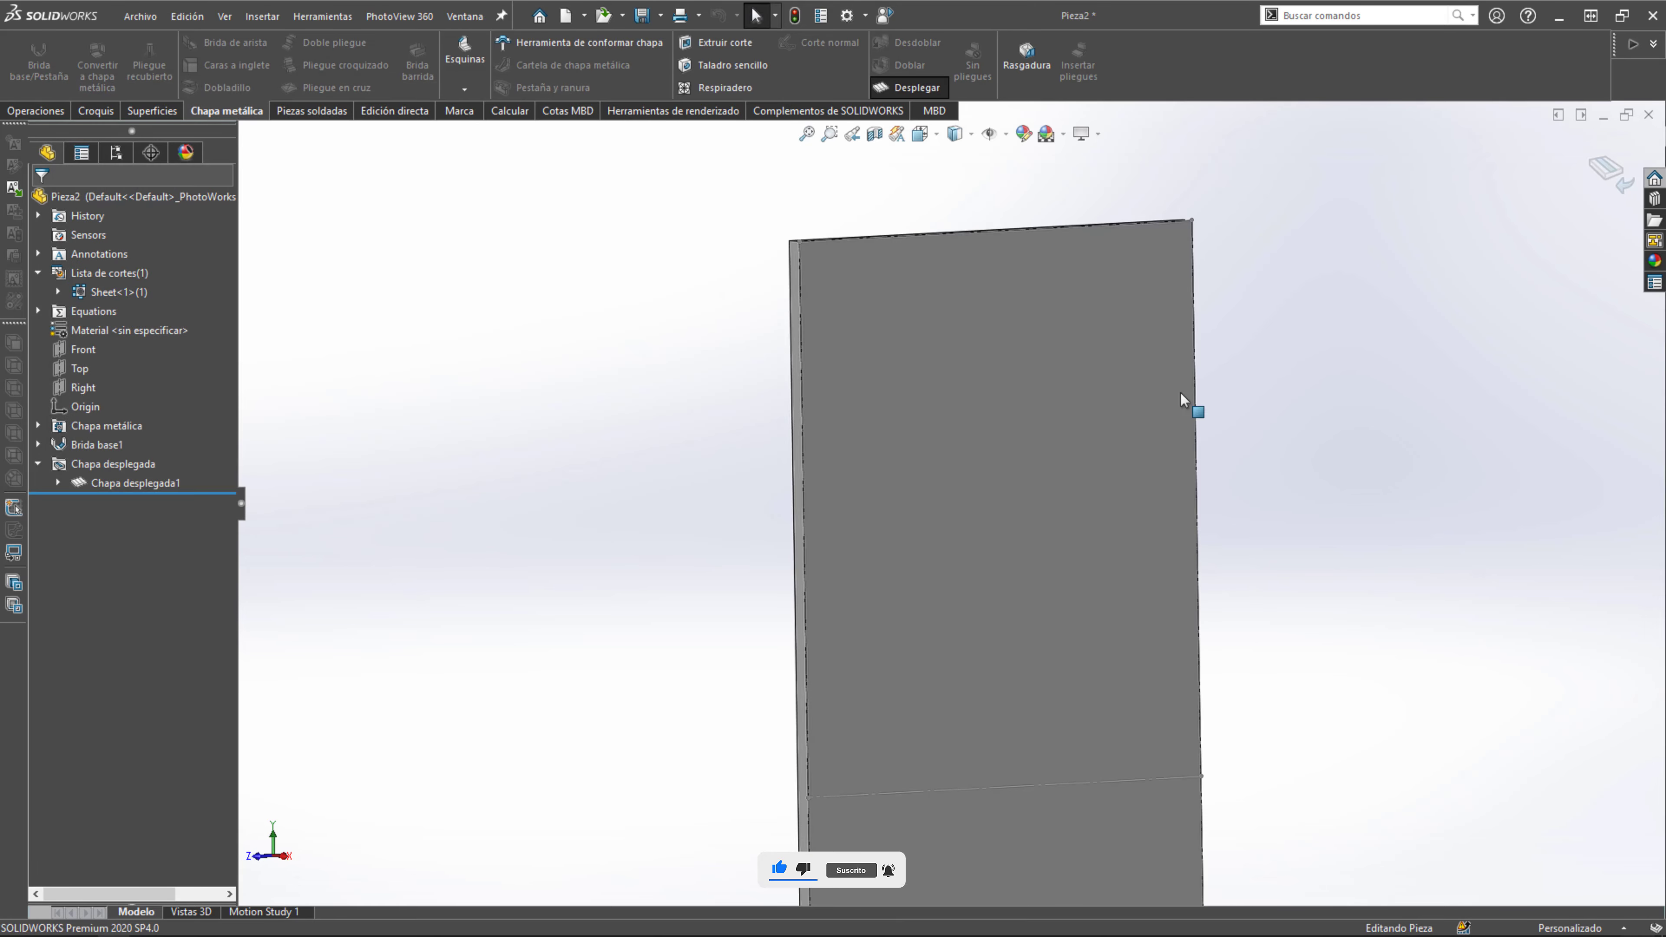
Fold the part back to its bent state and check the hand calculation on the CHAPA METALICA Jamboard before returning to SOLIDWORKS.
{"action": "left_click", "coordinate": [1607, 182]}
{"action": "key", "text": "alt+Tab"}
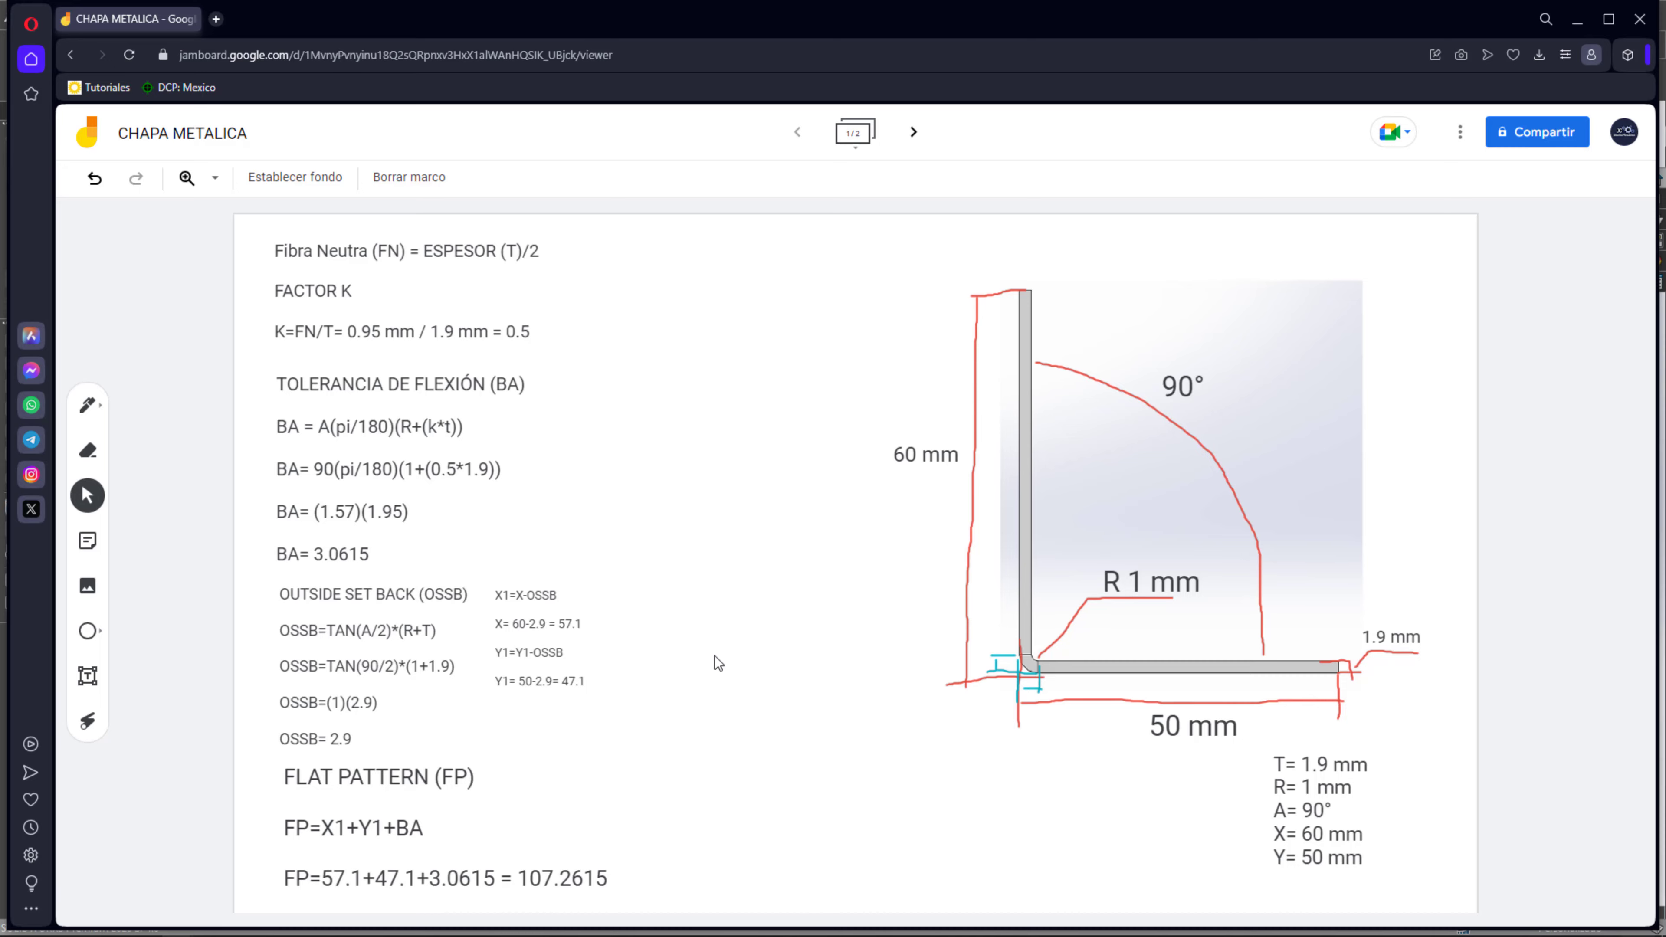
{"action": "left_click", "coordinate": [1576, 19]}
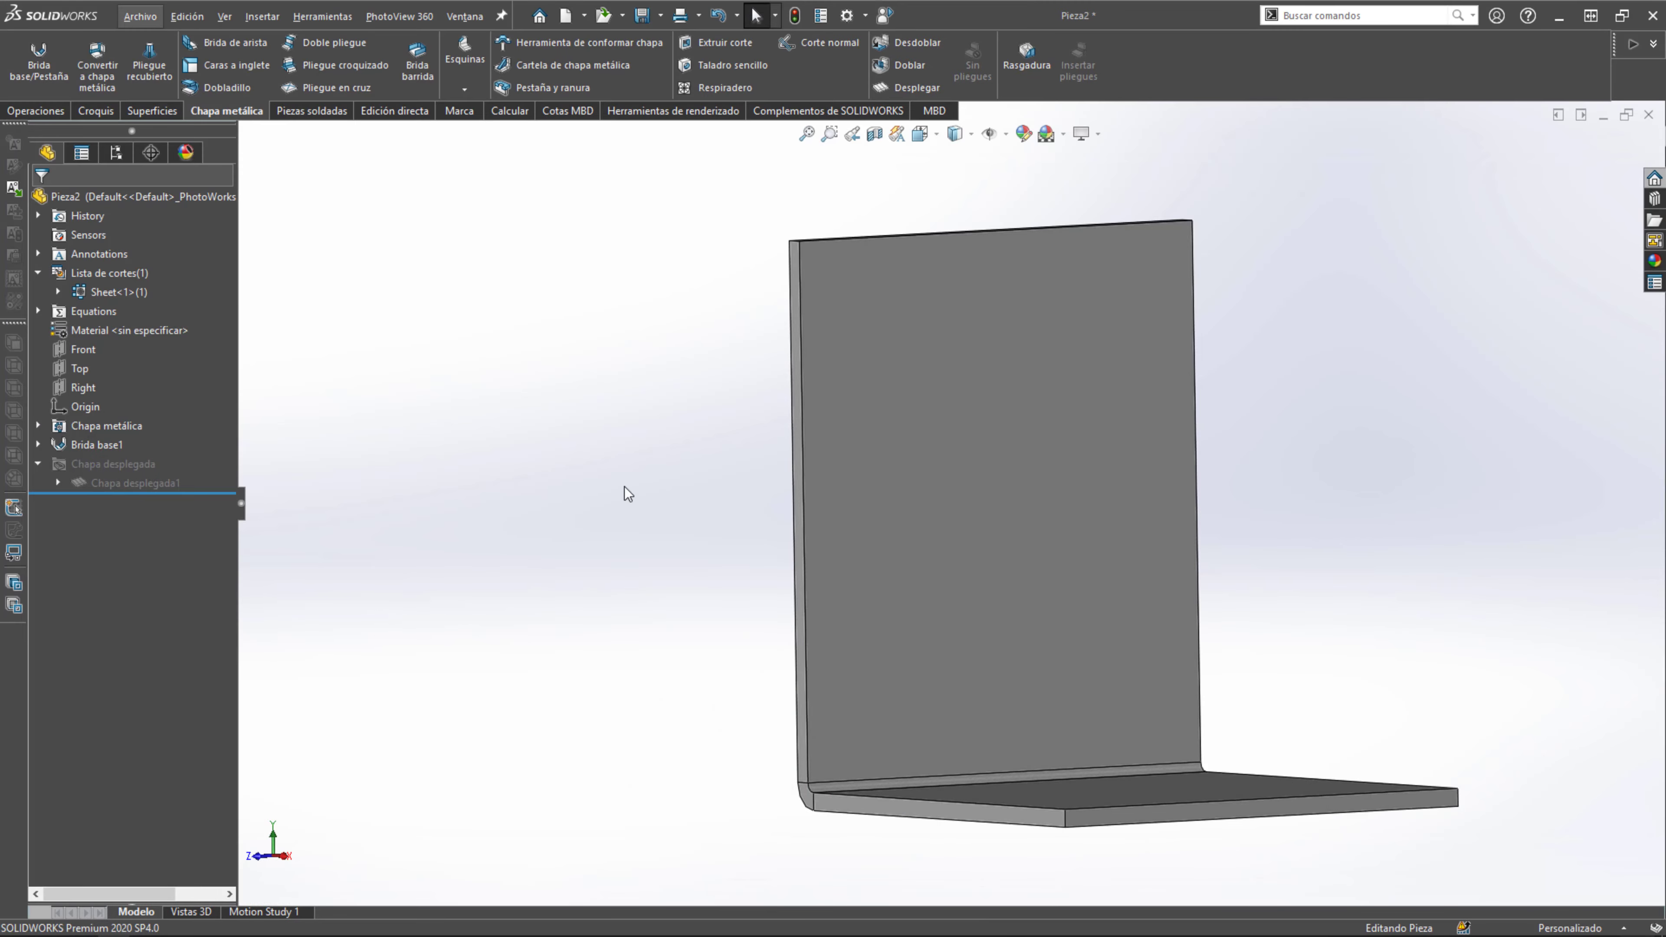
{"action": "key", "text": "alt+Tab"}
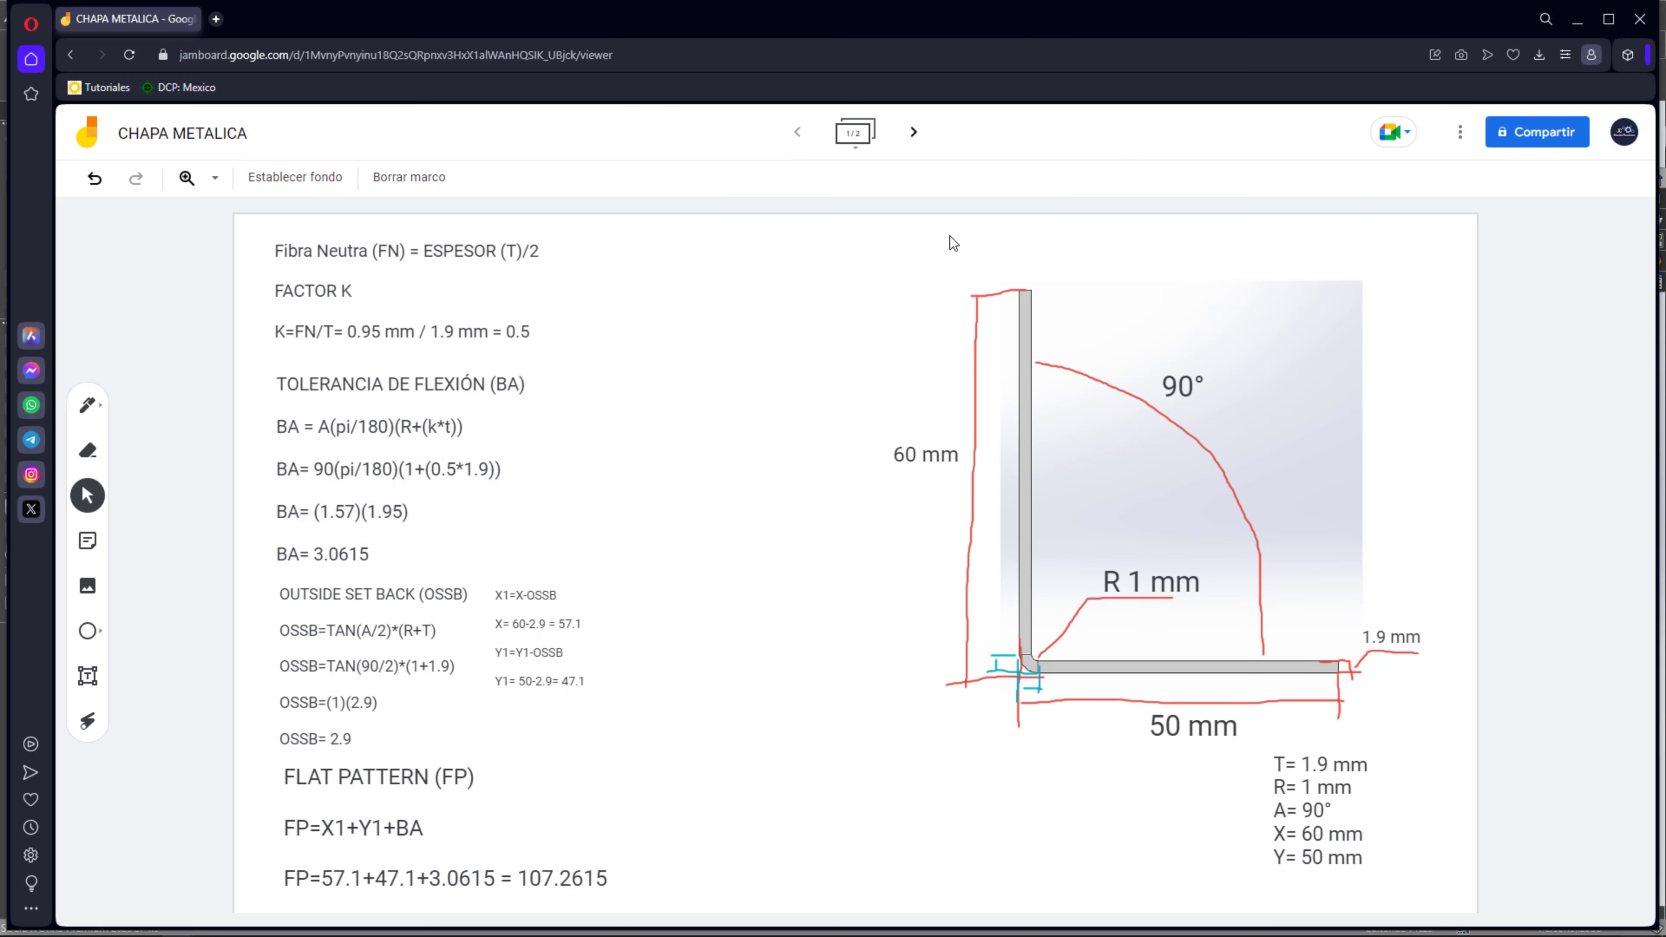
{"action": "left_click", "coordinate": [1577, 19]}
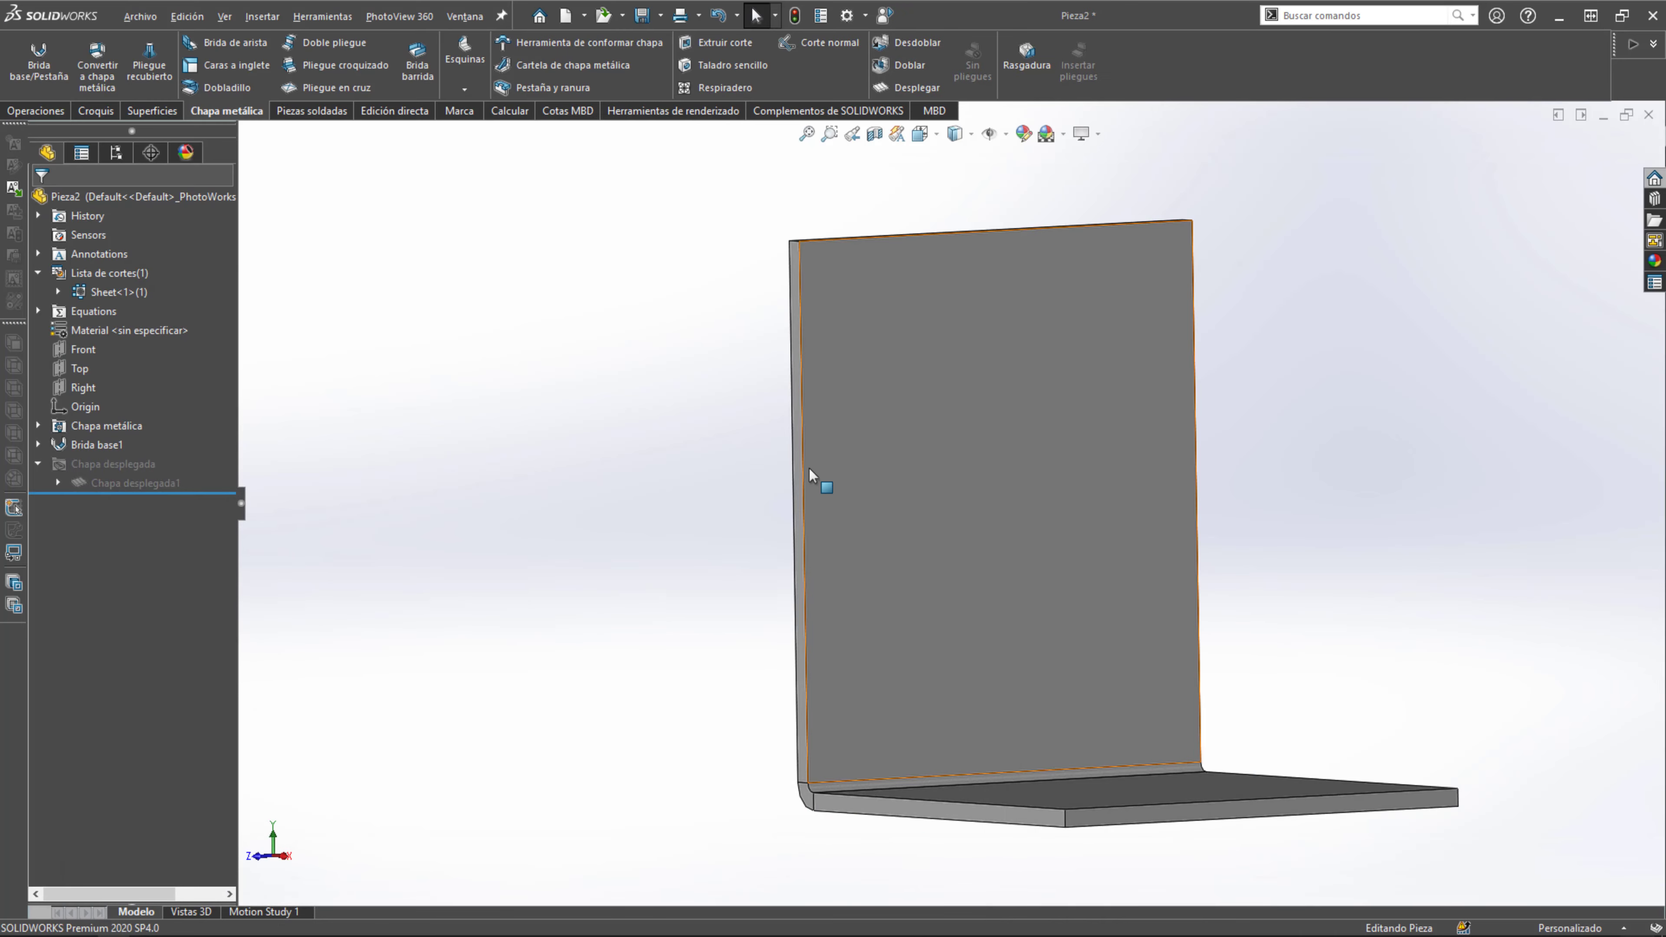
Dimension the sheet thickness between the upper and lower edges at the free end of the horizontal leg, seen from the front.
{"action": "key", "text": "ctrl+1"}
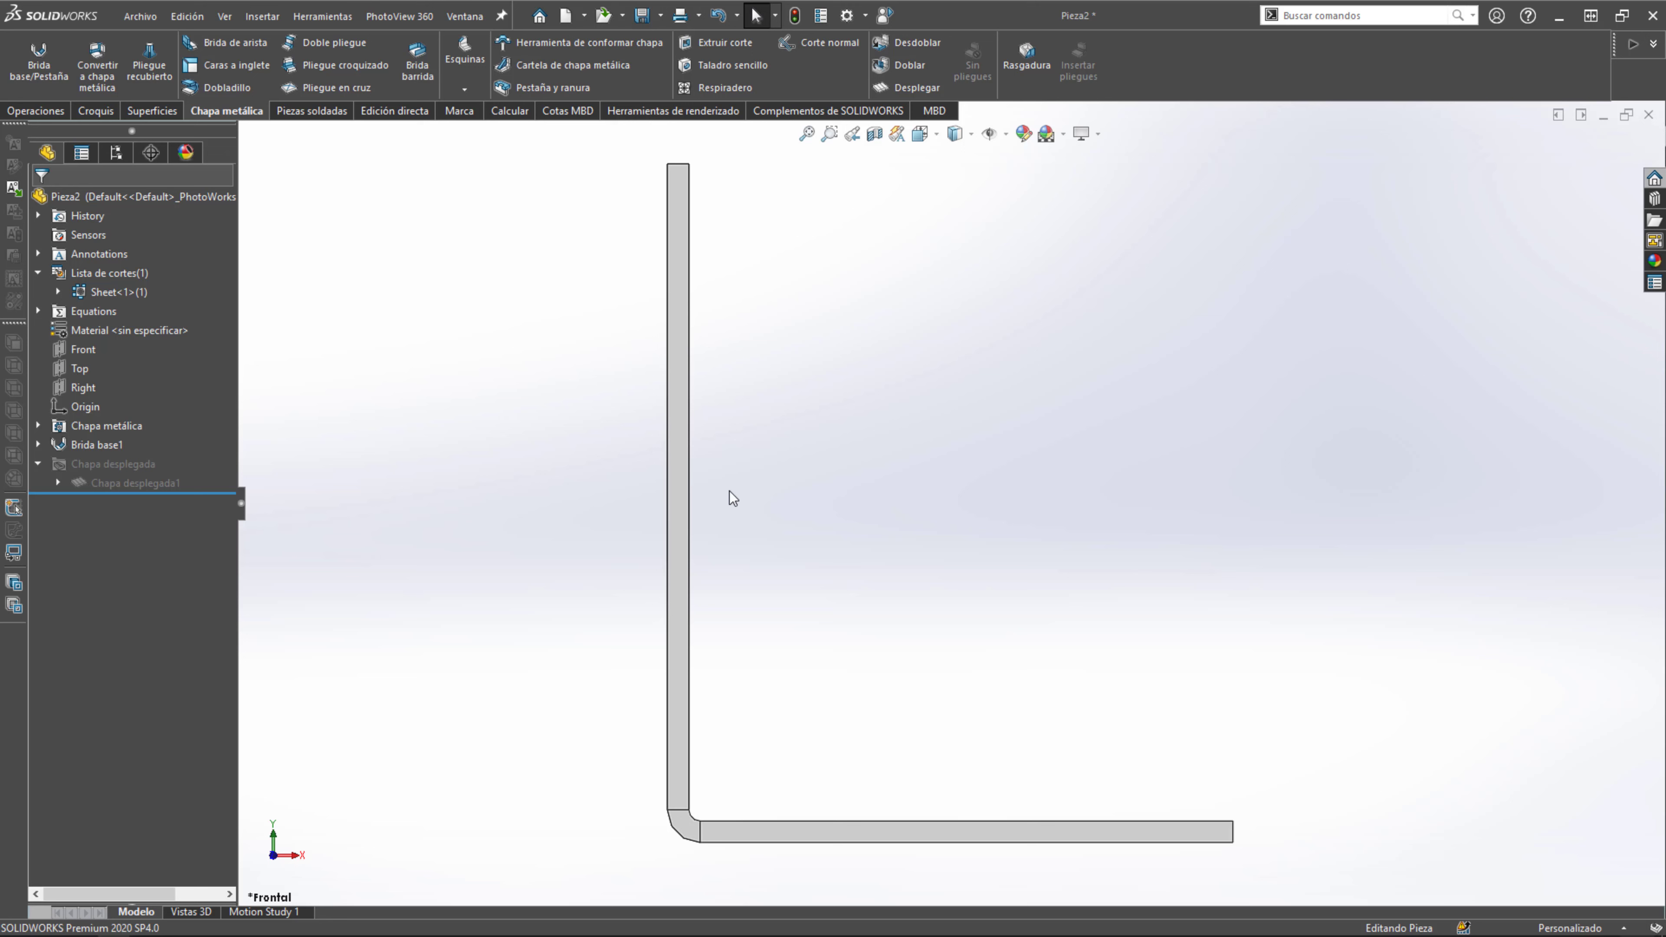
{"action": "scroll", "coordinate": [733, 837], "scroll_direction": "down", "scroll_amount": 3}
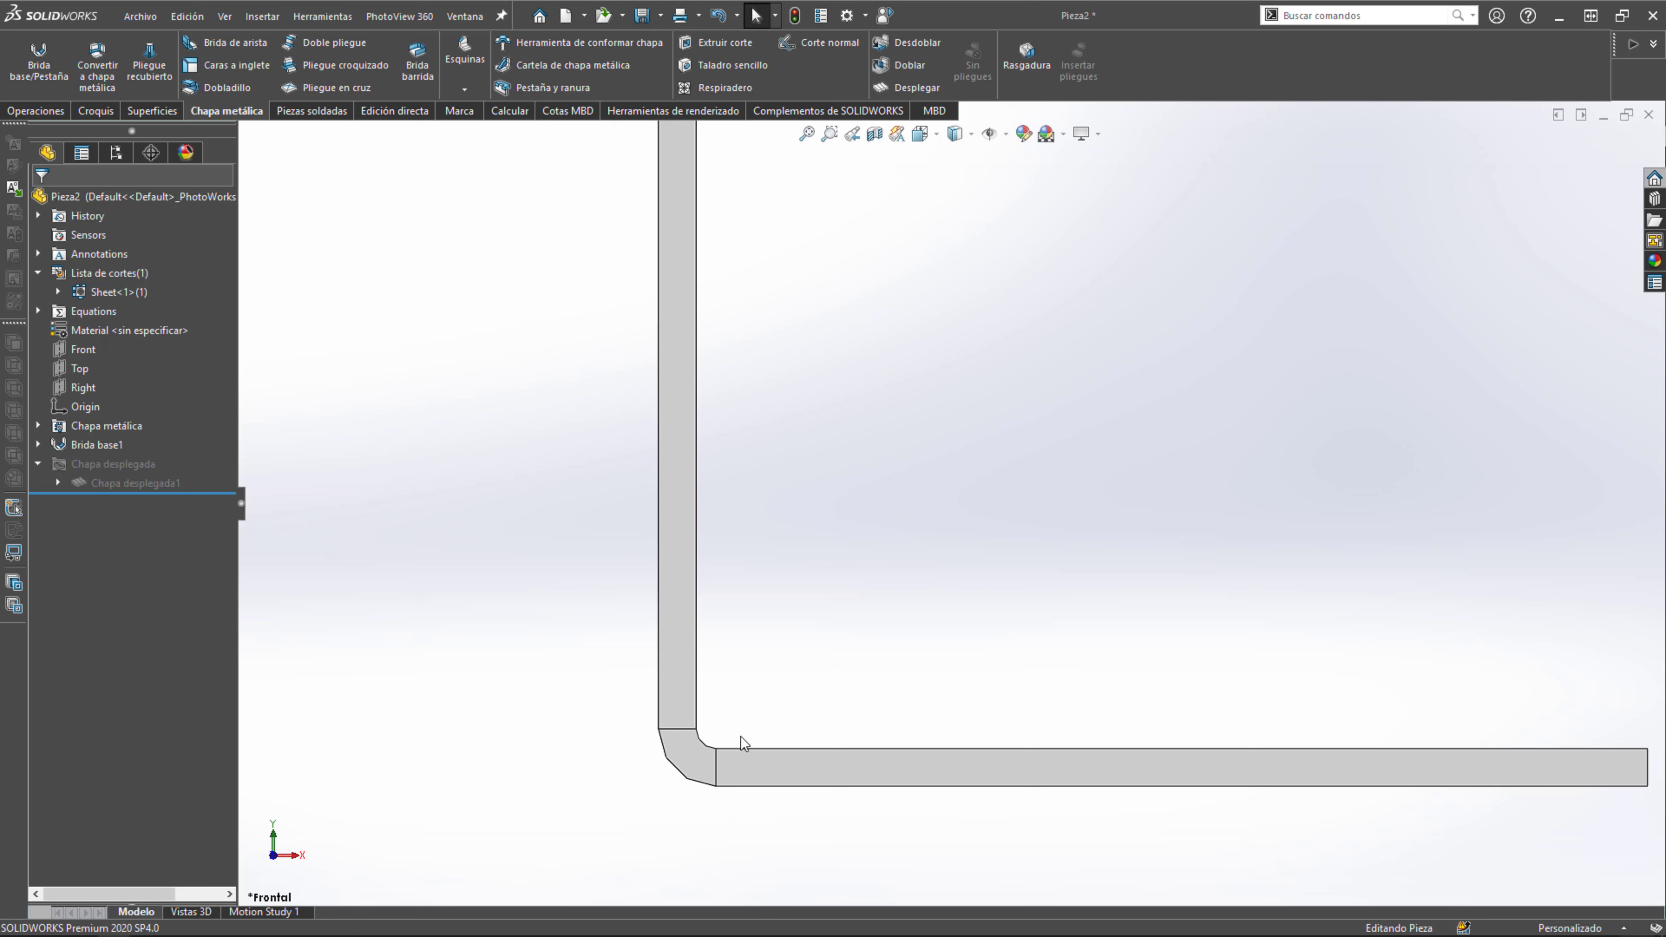
{"action": "scroll", "coordinate": [853, 529], "scroll_direction": "up", "scroll_amount": 3}
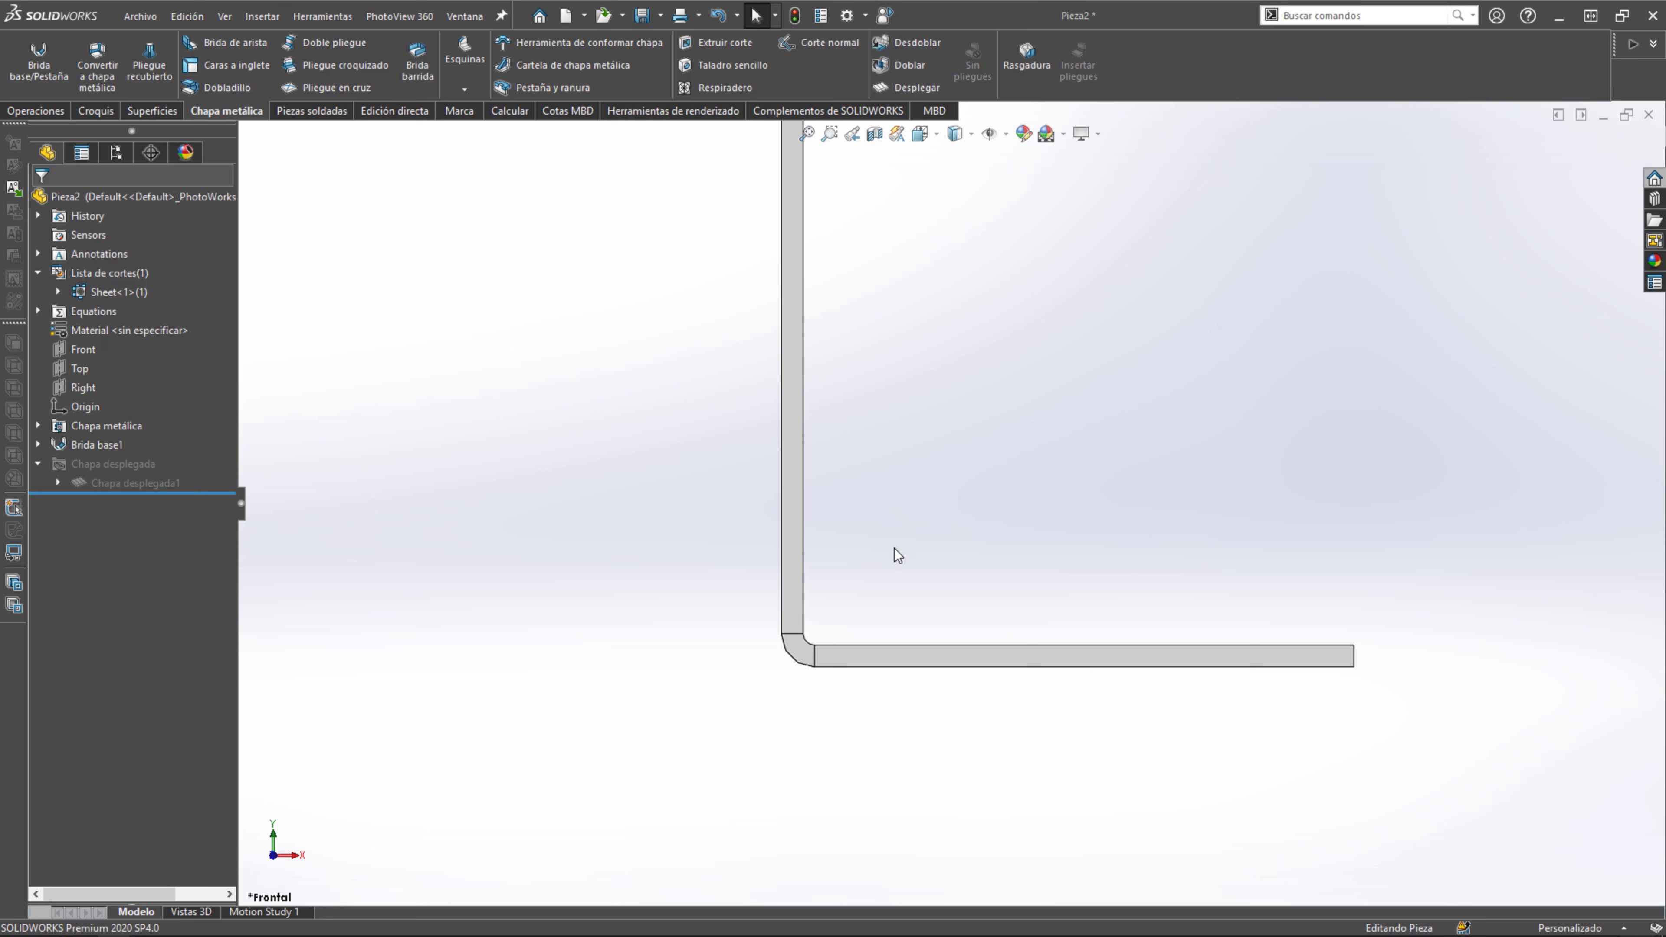
{"action": "scroll", "coordinate": [1215, 643], "scroll_direction": "down", "scroll_amount": 2}
{"action": "scroll", "coordinate": [1422, 662], "scroll_direction": "down", "scroll_amount": 4}
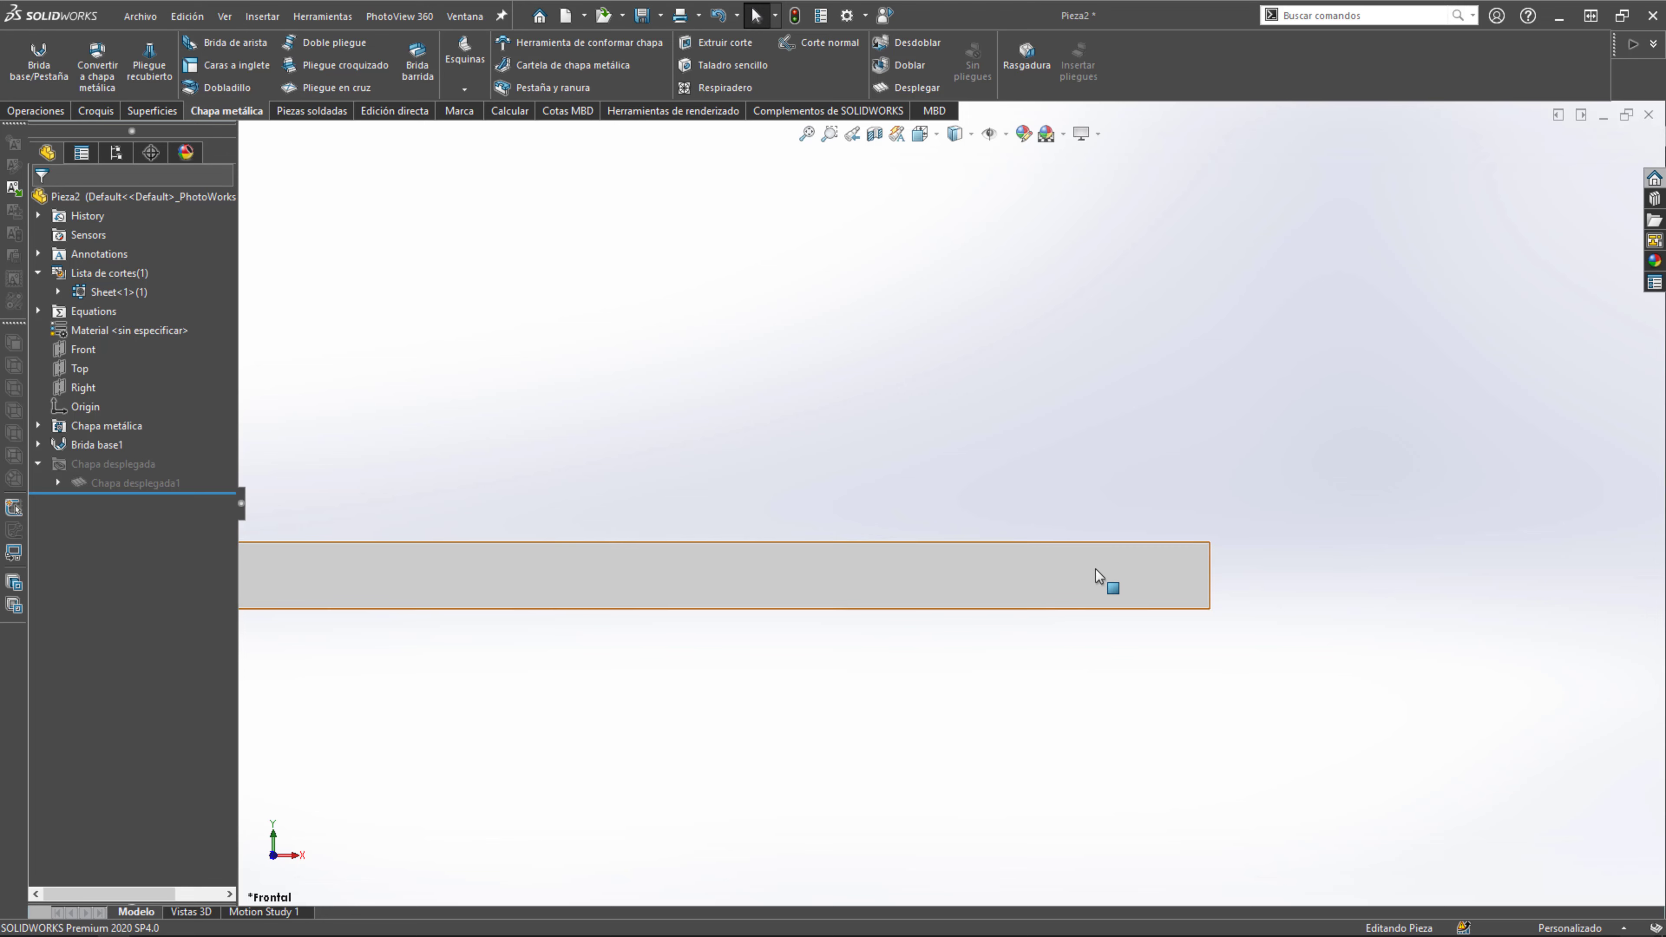
{"action": "left_click", "coordinate": [29, 115]}
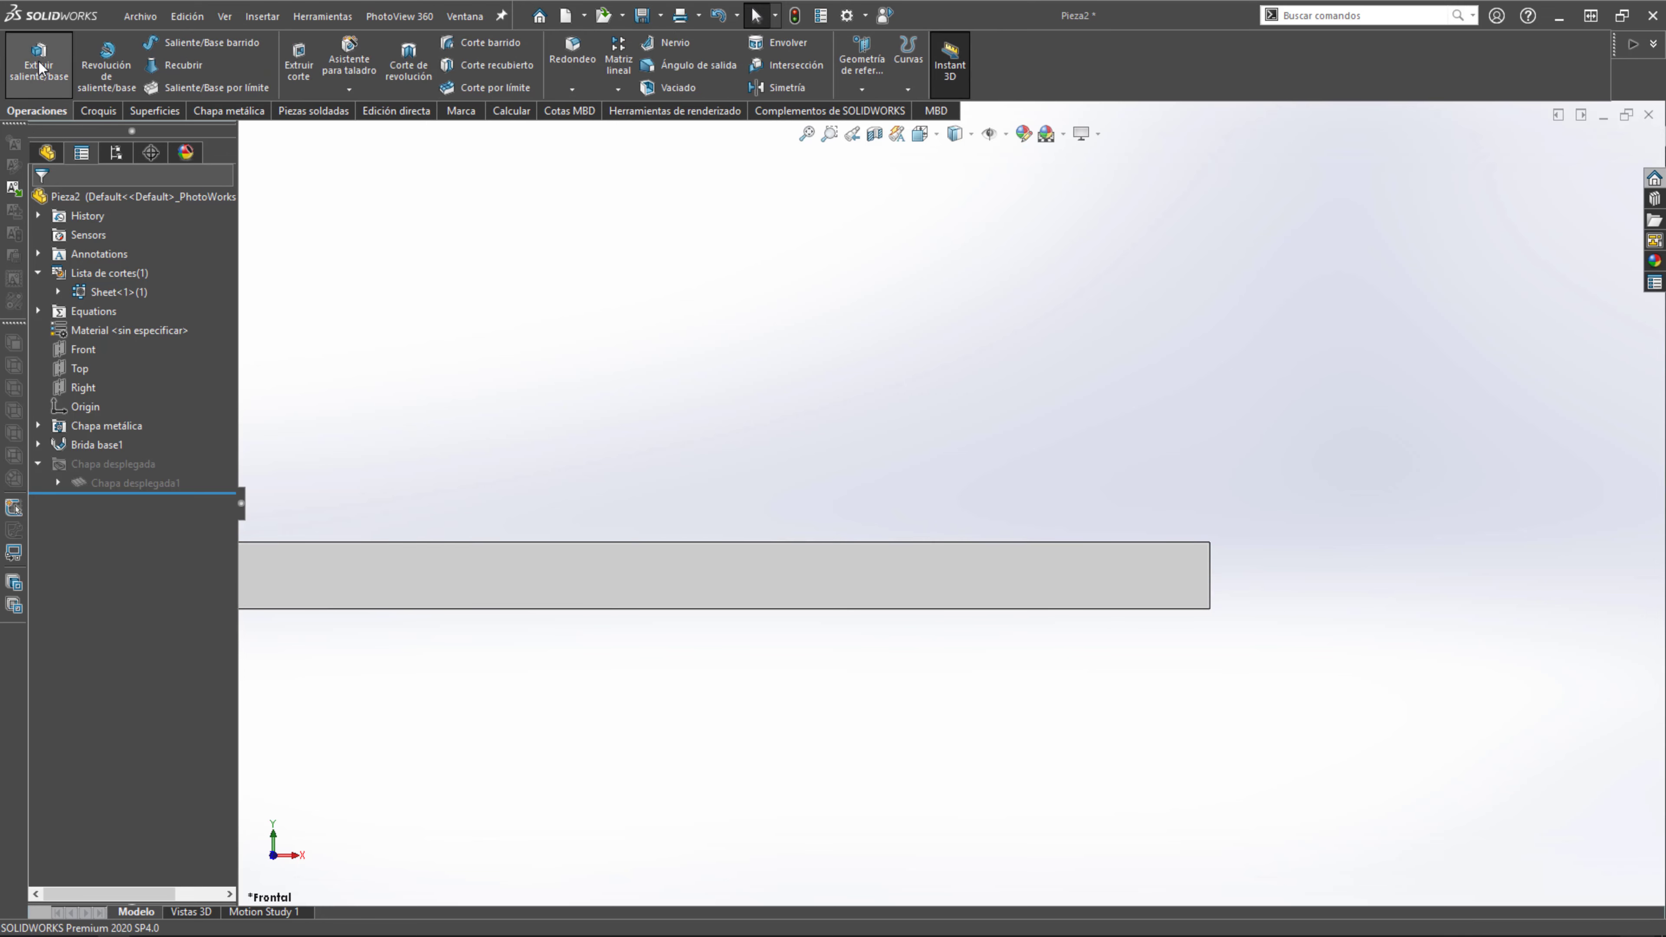
{"action": "left_click", "coordinate": [90, 111]}
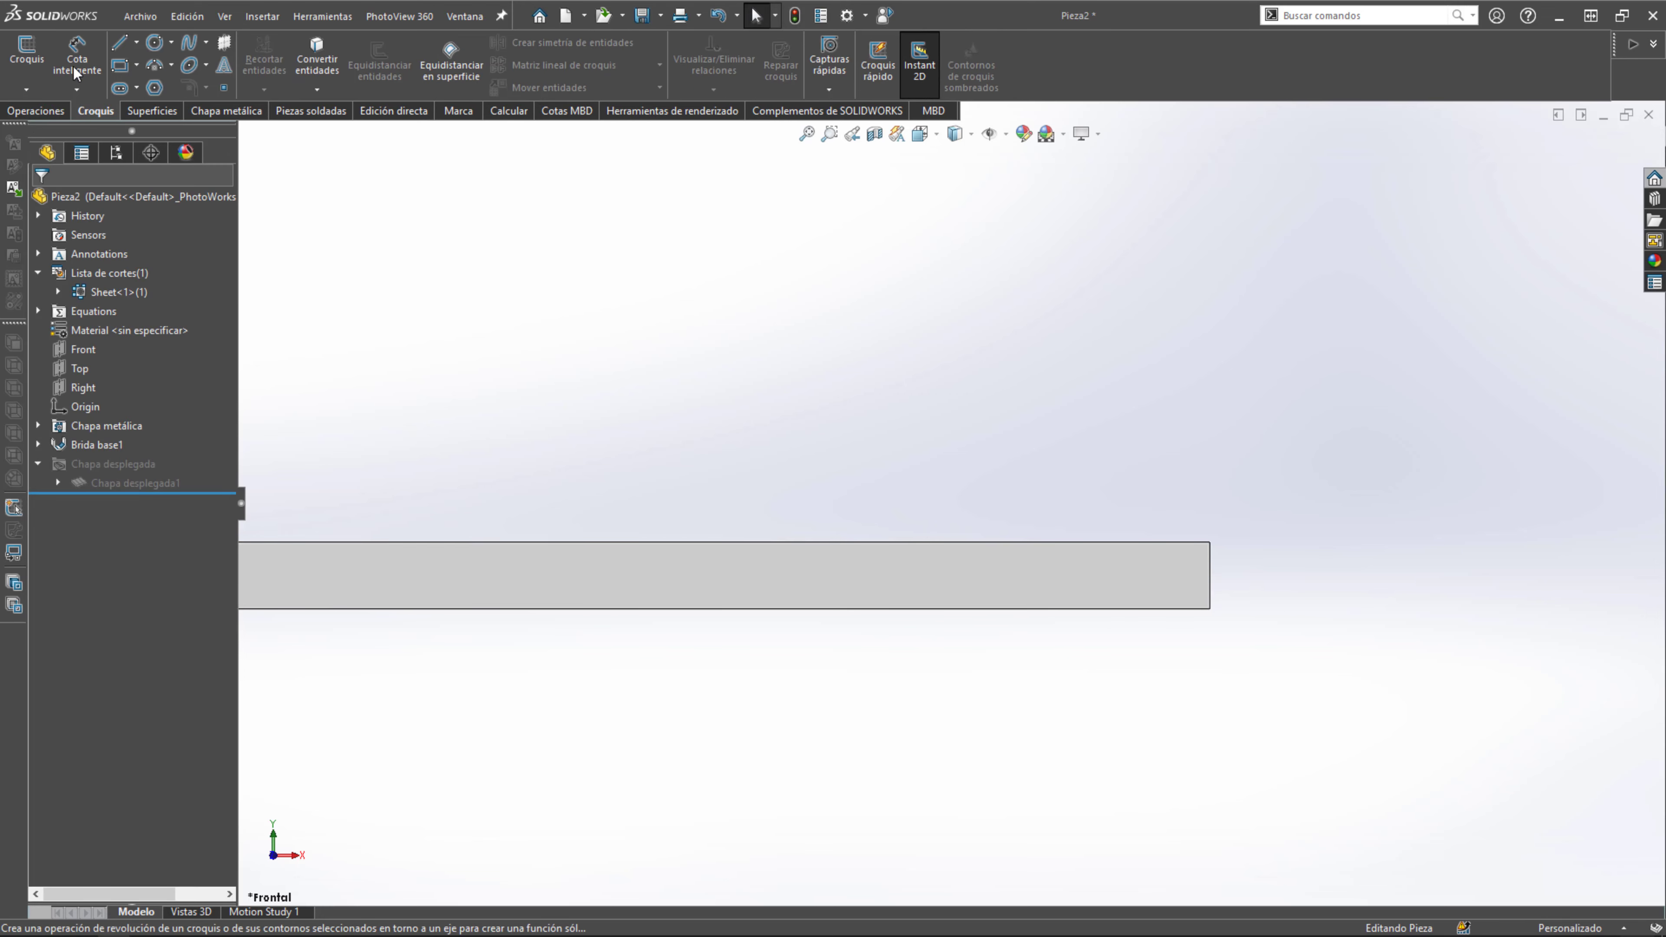
{"action": "left_click", "coordinate": [70, 54]}
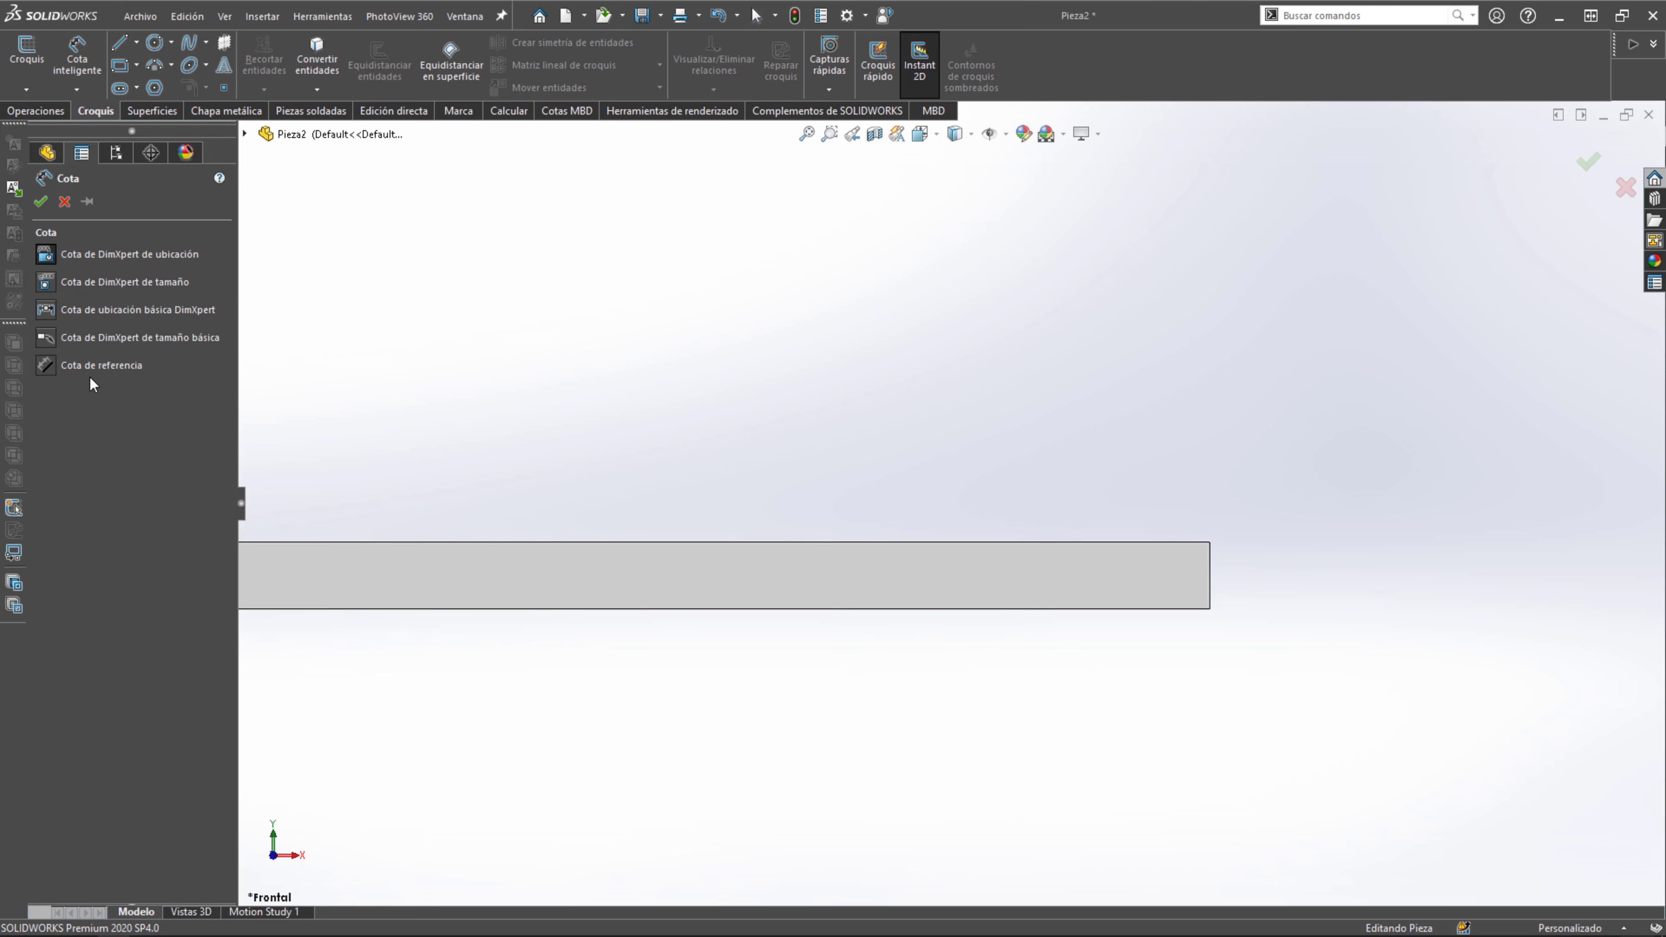
{"action": "left_click", "coordinate": [1147, 543]}
{"action": "left_click", "coordinate": [1179, 609]}
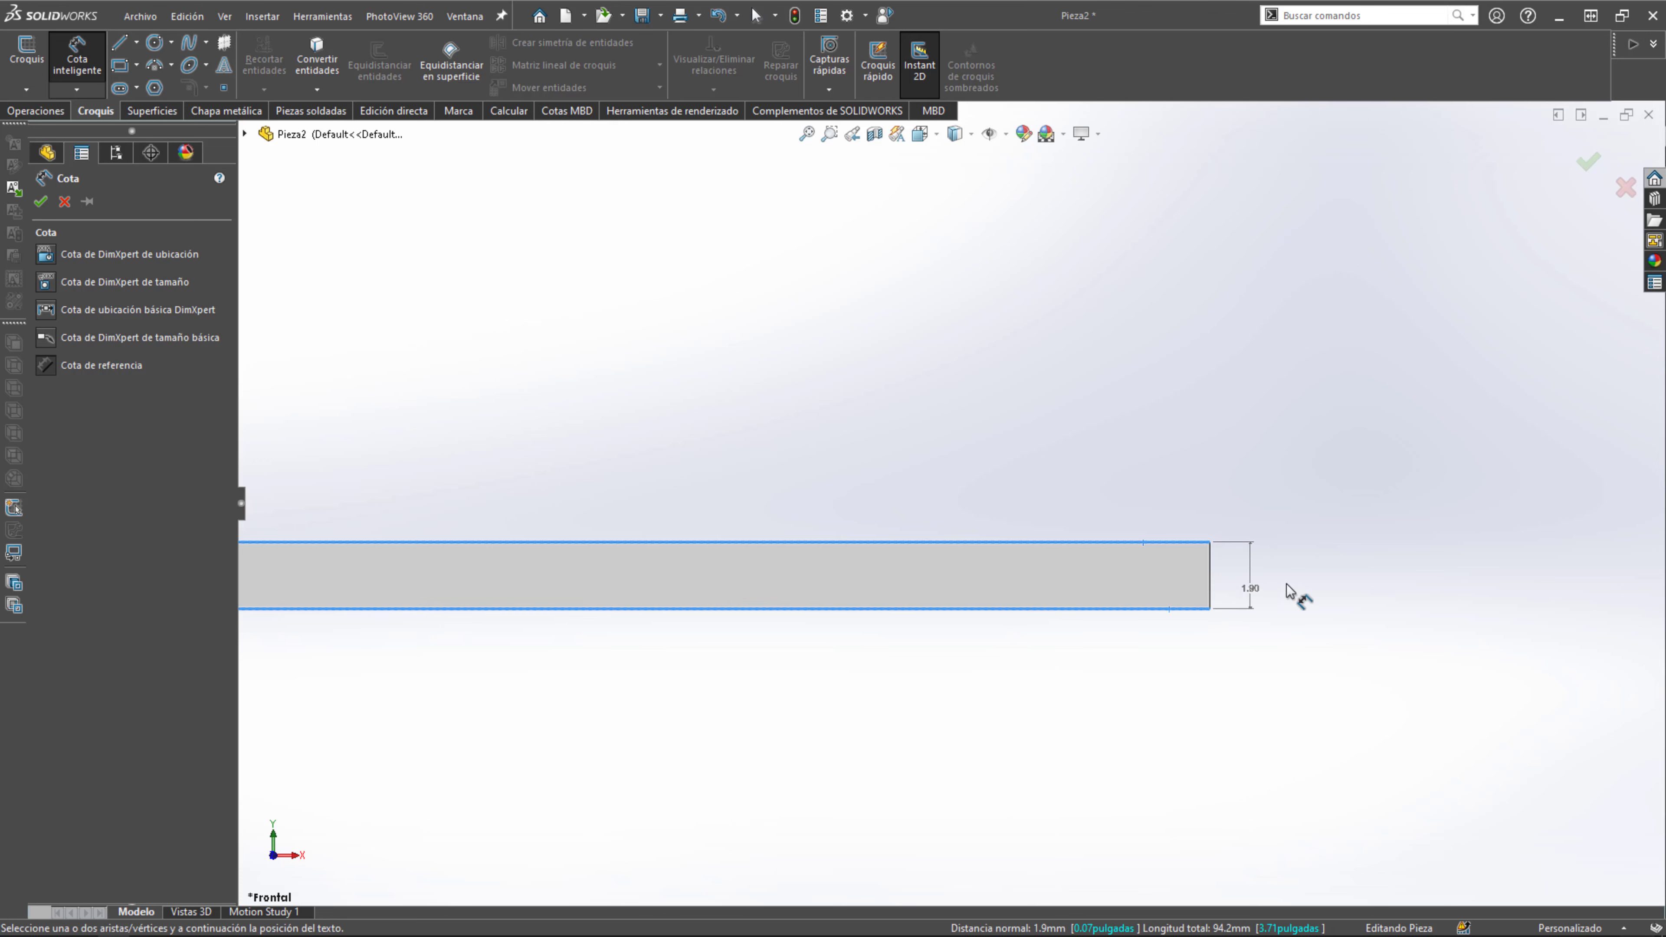
{"action": "left_click", "coordinate": [1239, 579]}
Try to find the intersection of the horizontal leg's end edge and upper edge with the Smart Dimension tool.
{"action": "scroll", "coordinate": [1250, 578], "scroll_direction": "down", "scroll_amount": 3}
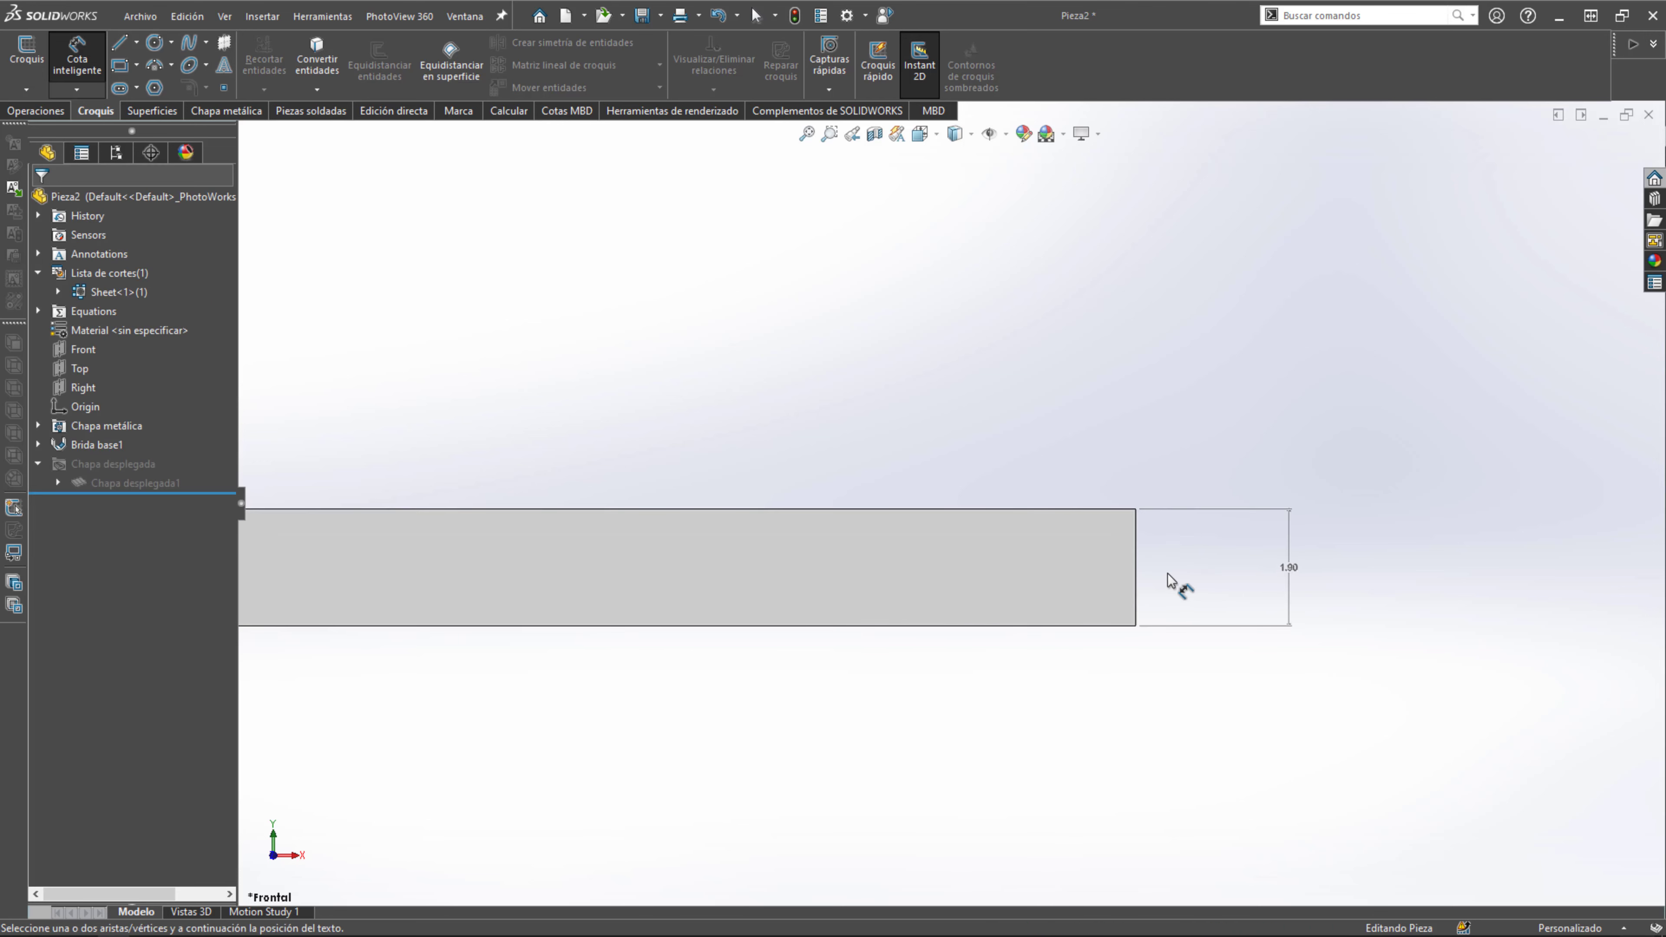
{"action": "right_click", "coordinate": [1138, 569]}
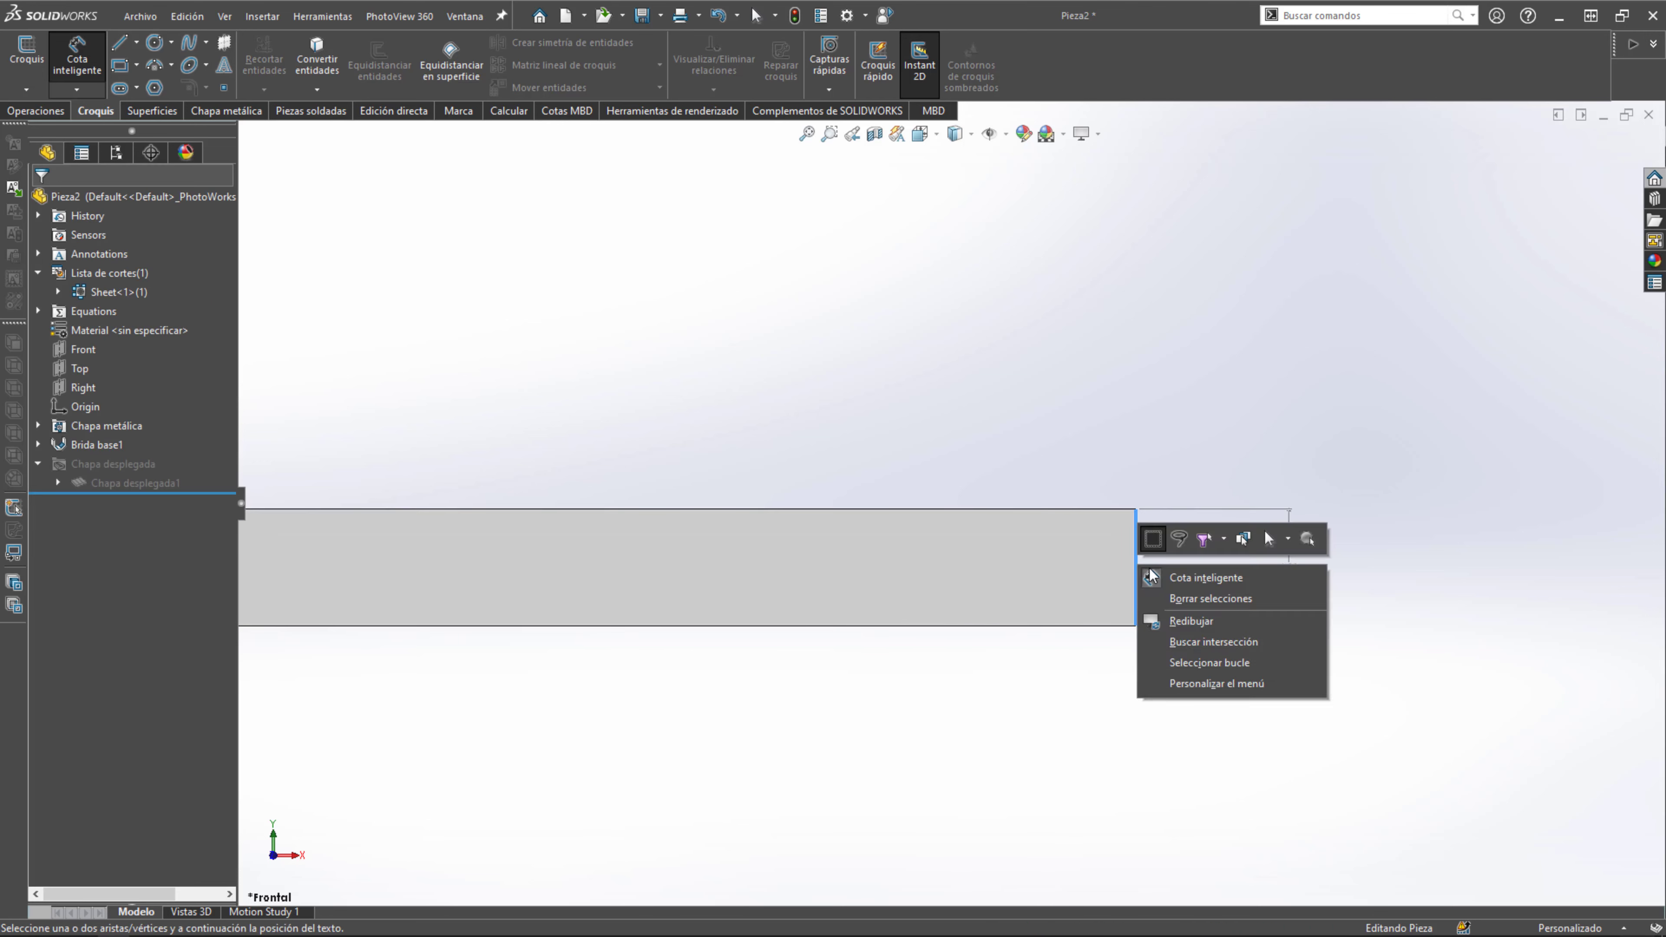
{"action": "left_click", "coordinate": [1242, 648]}
{"action": "left_click", "coordinate": [1111, 511]}
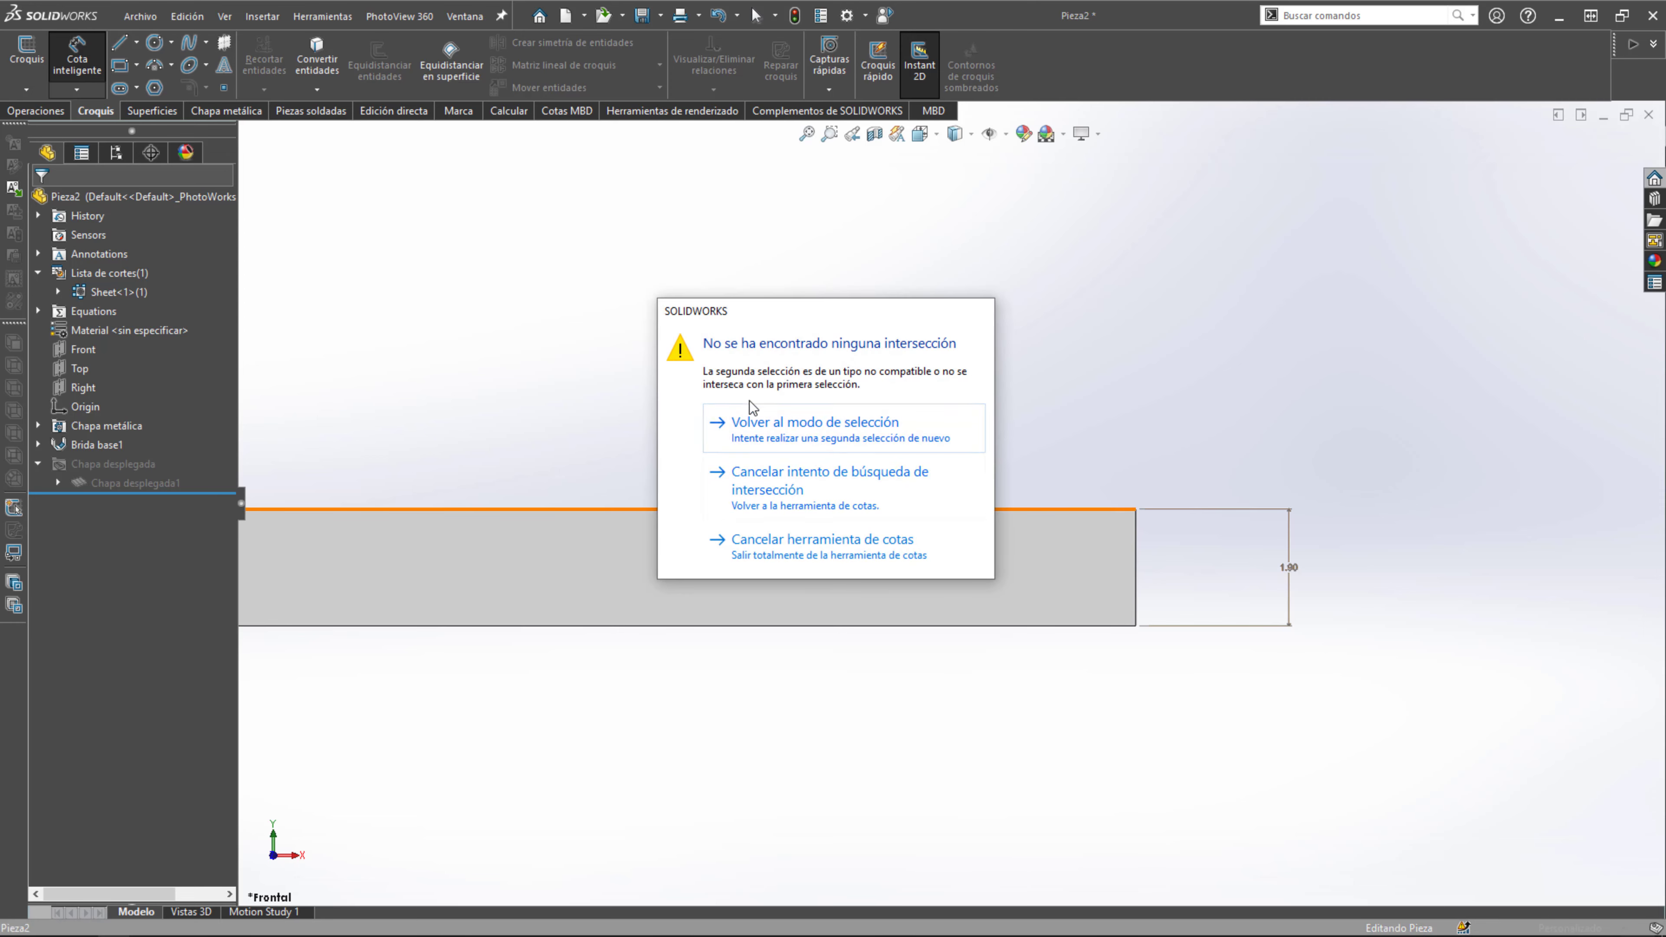
{"action": "left_click", "coordinate": [810, 433]}
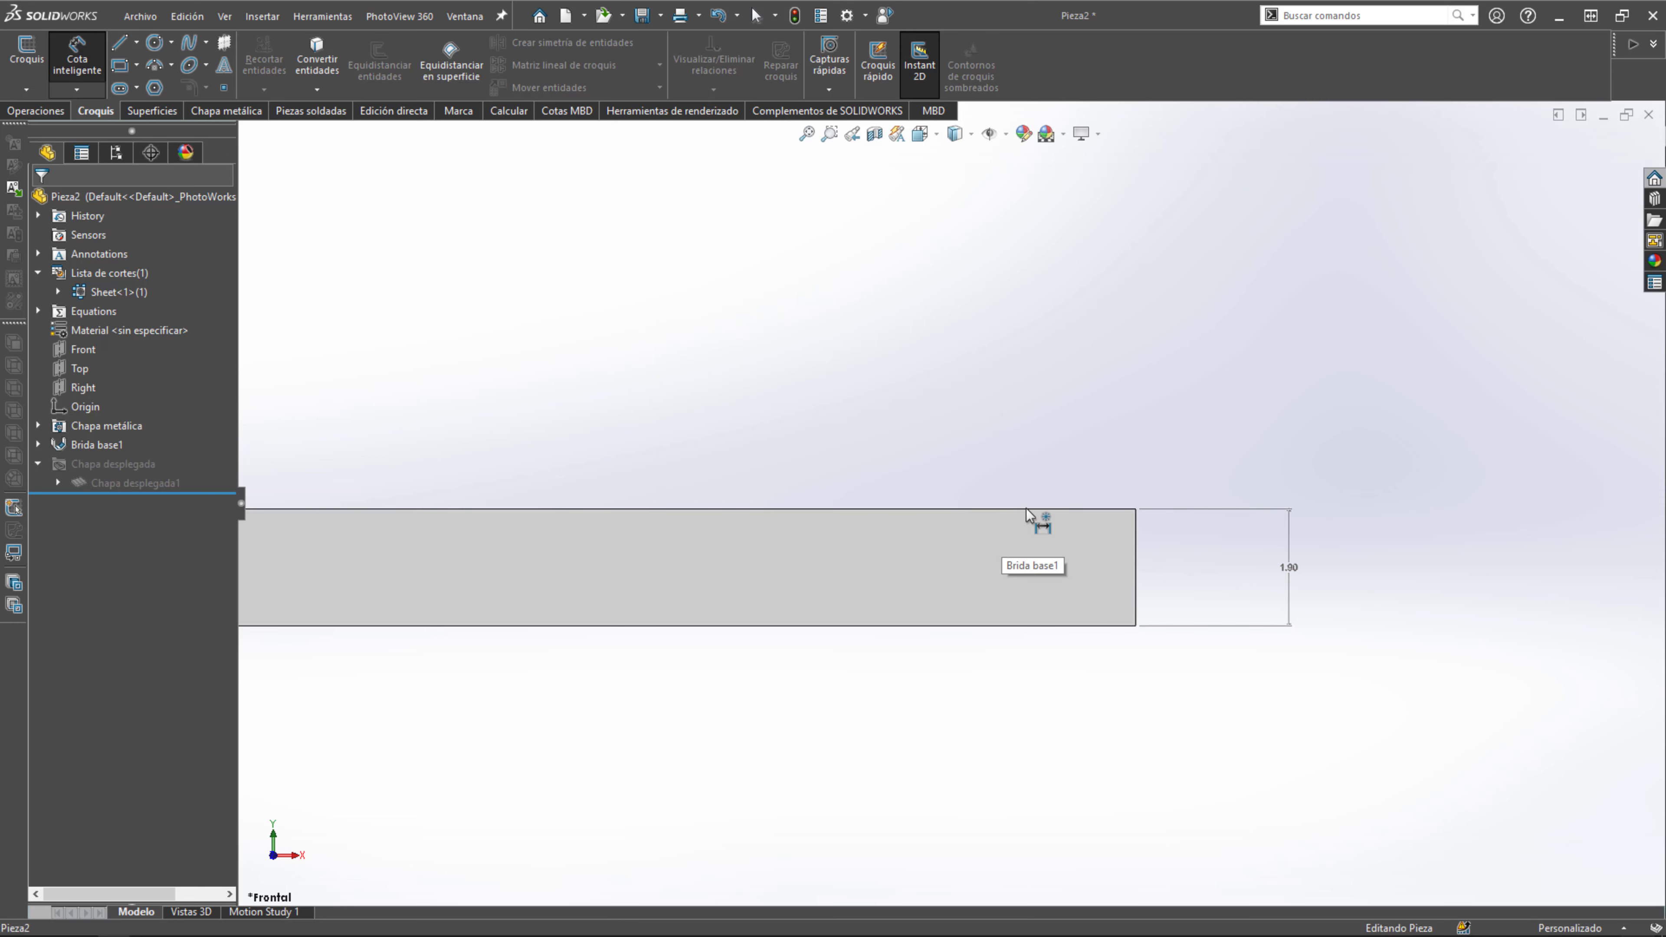
{"action": "key", "text": "Escape"}
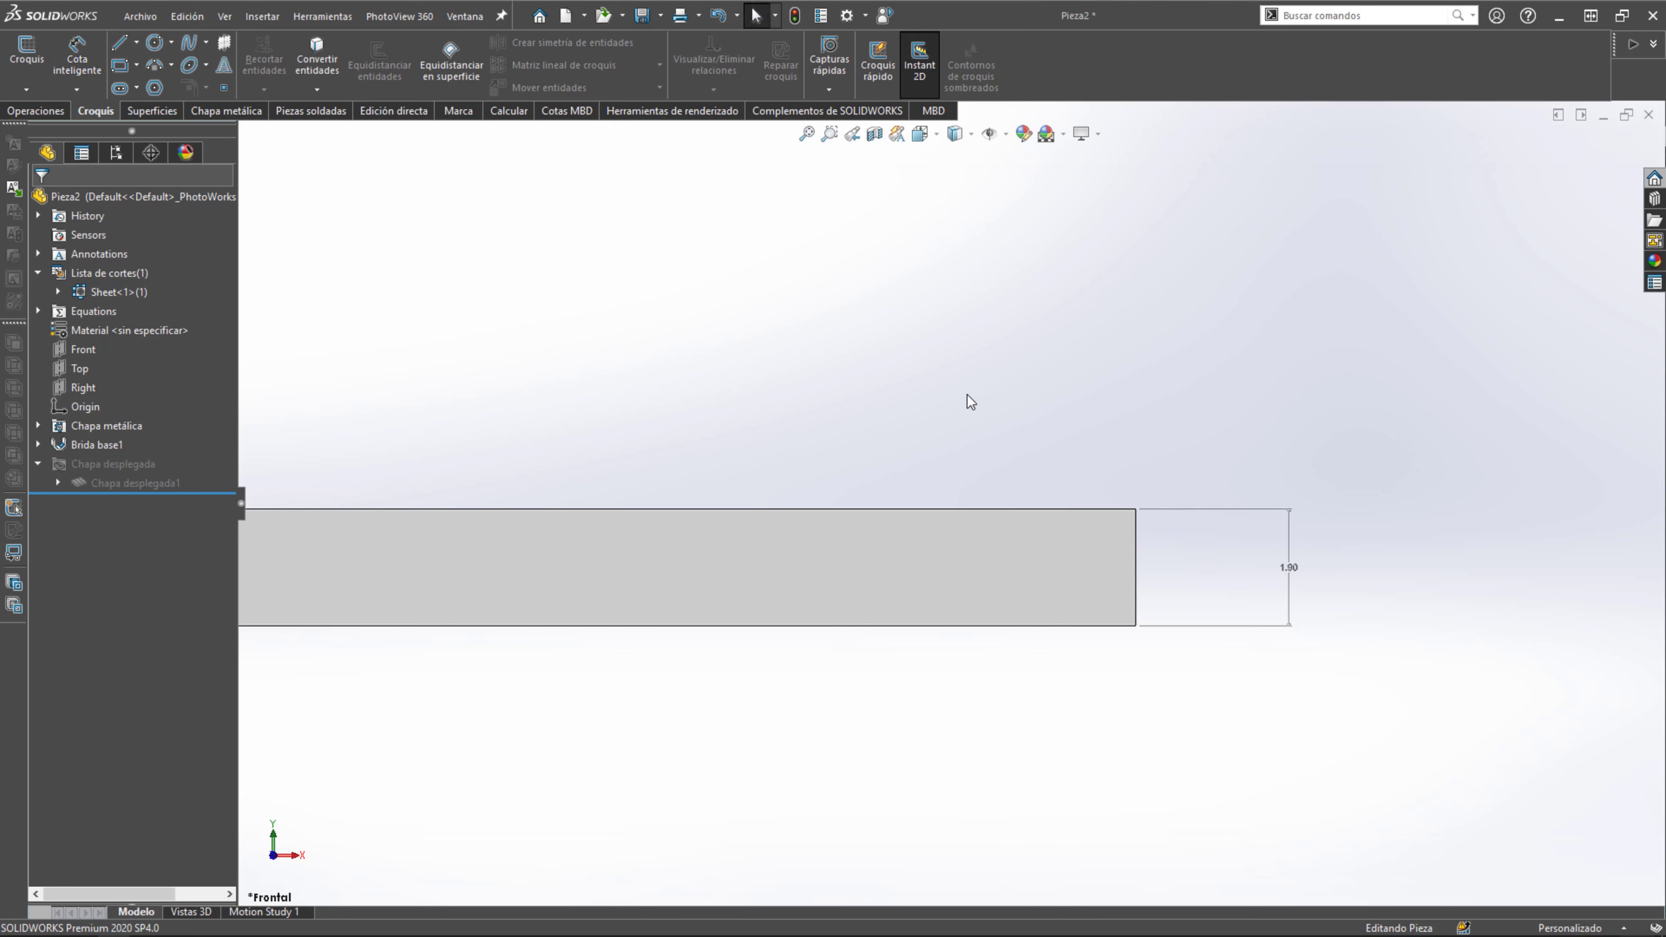
{"action": "left_click", "coordinate": [77, 63]}
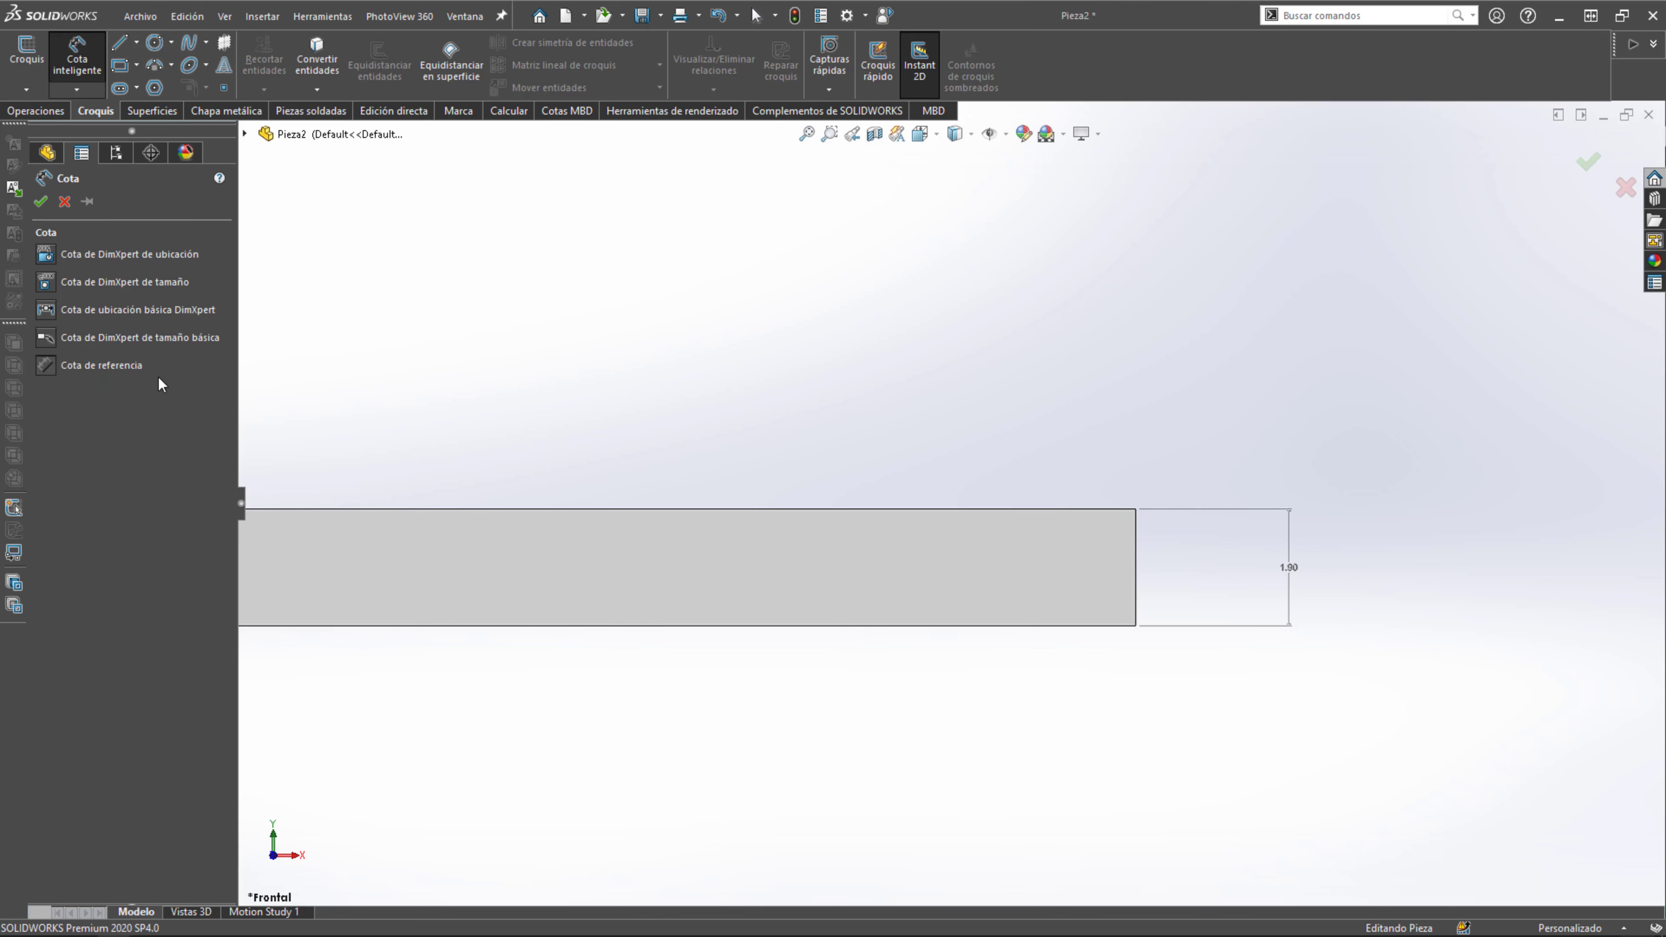
{"action": "left_click", "coordinate": [1085, 509]}
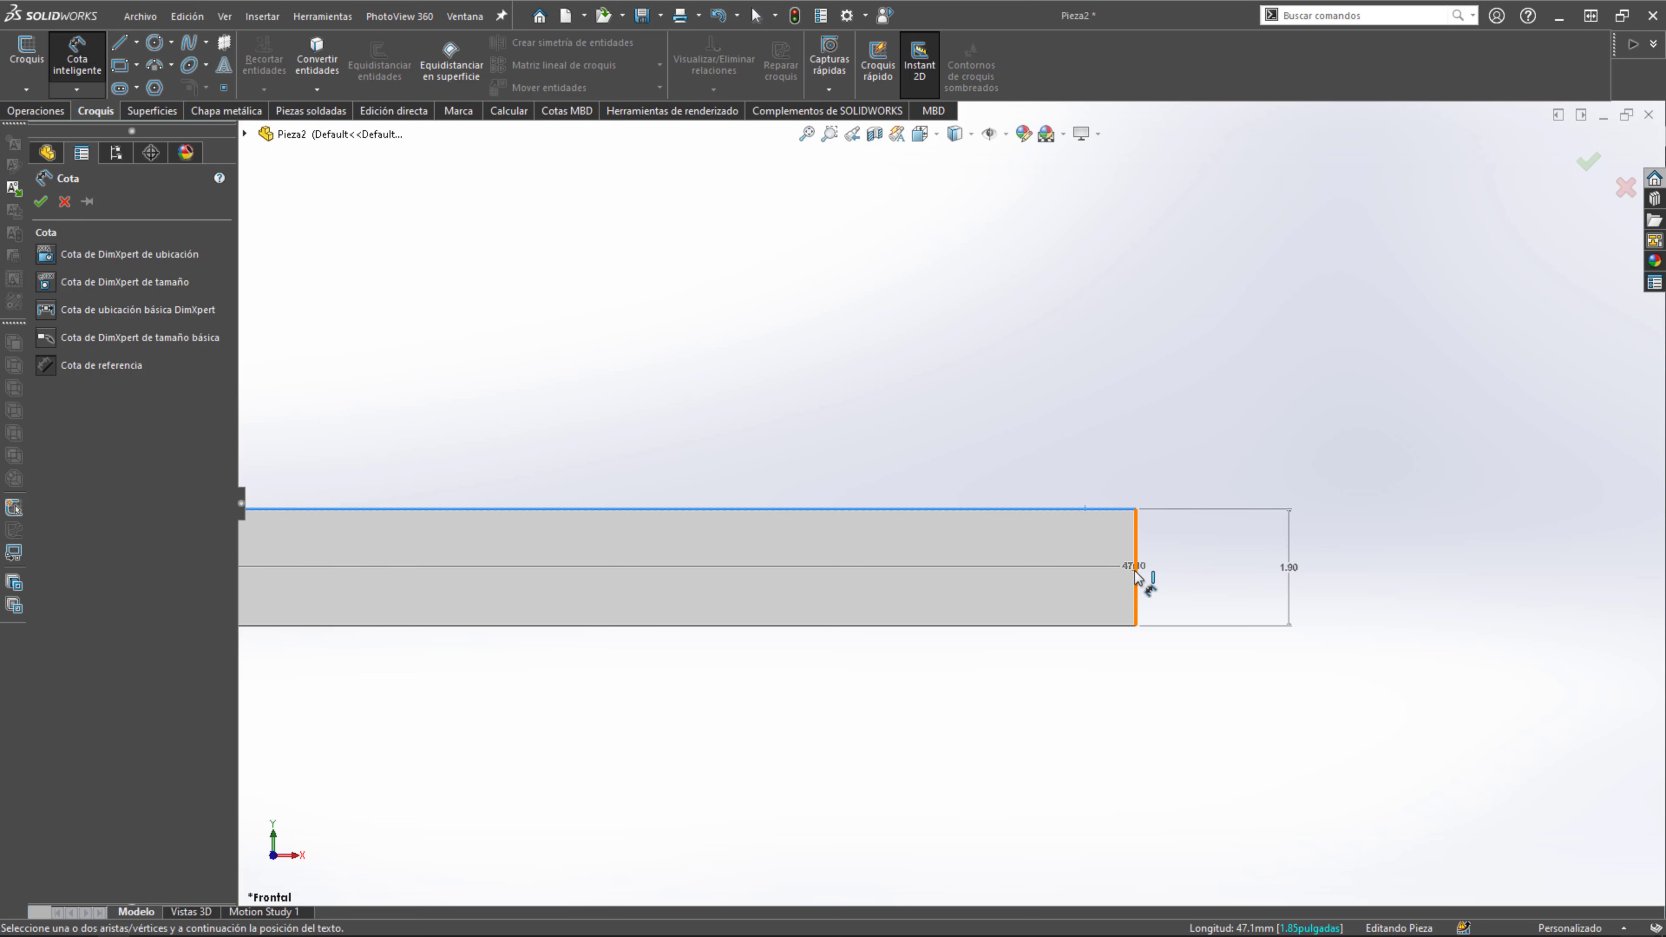
{"action": "key", "text": "Escape"}
{"action": "key", "text": "Escape"}
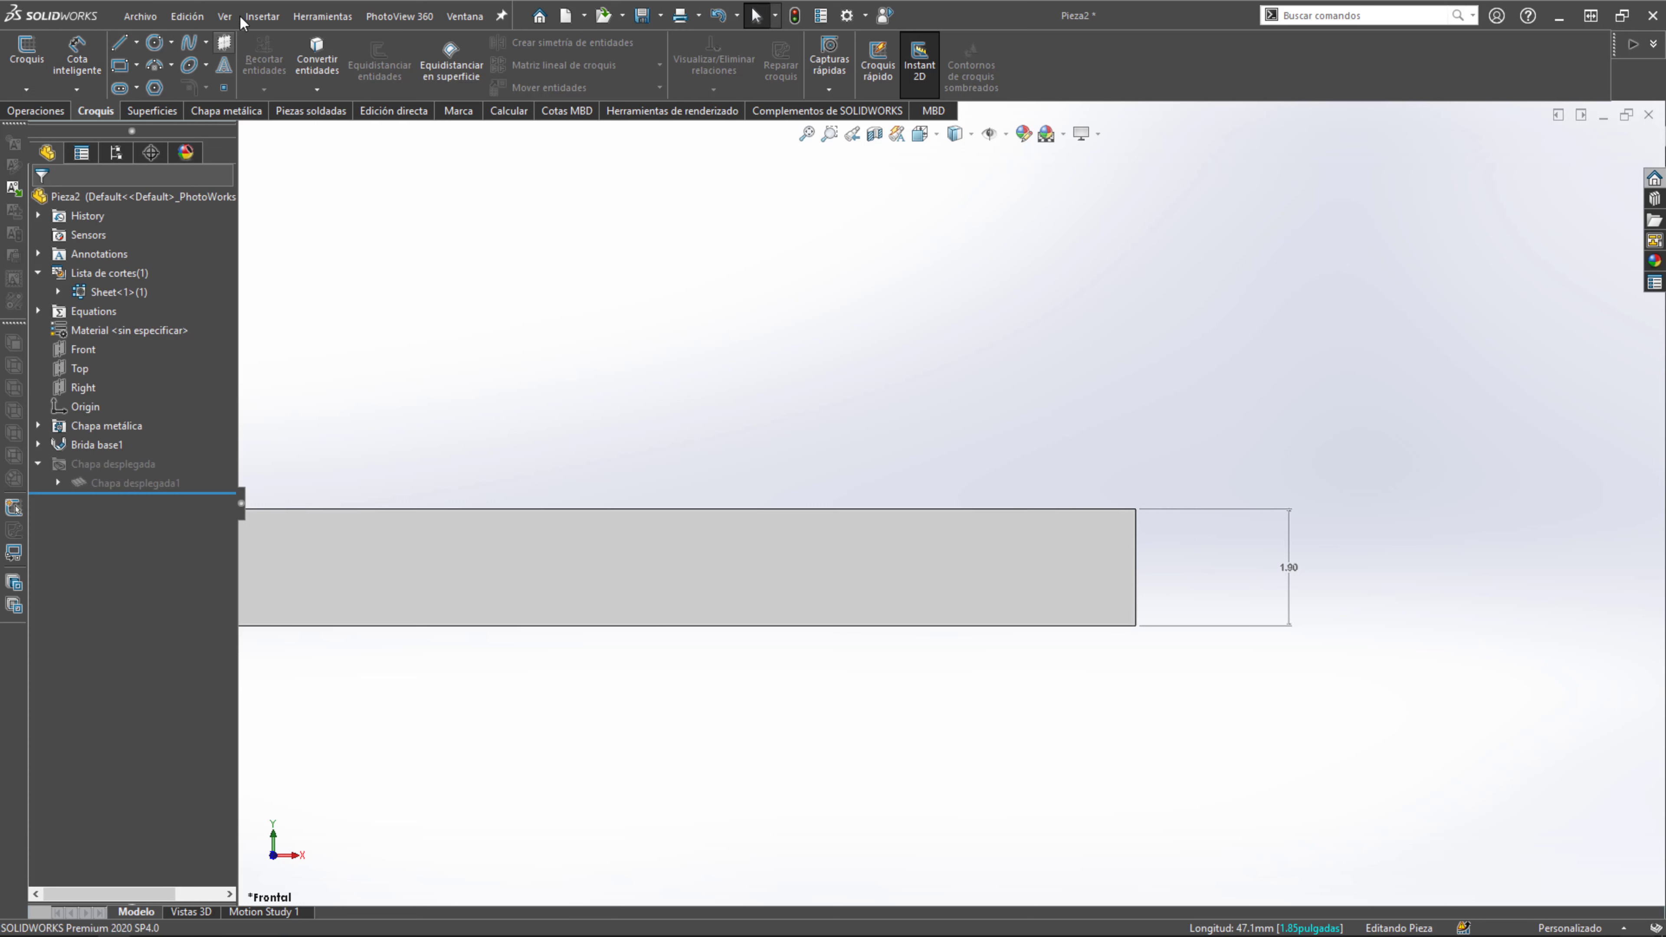
{"action": "left_click", "coordinate": [225, 89]}
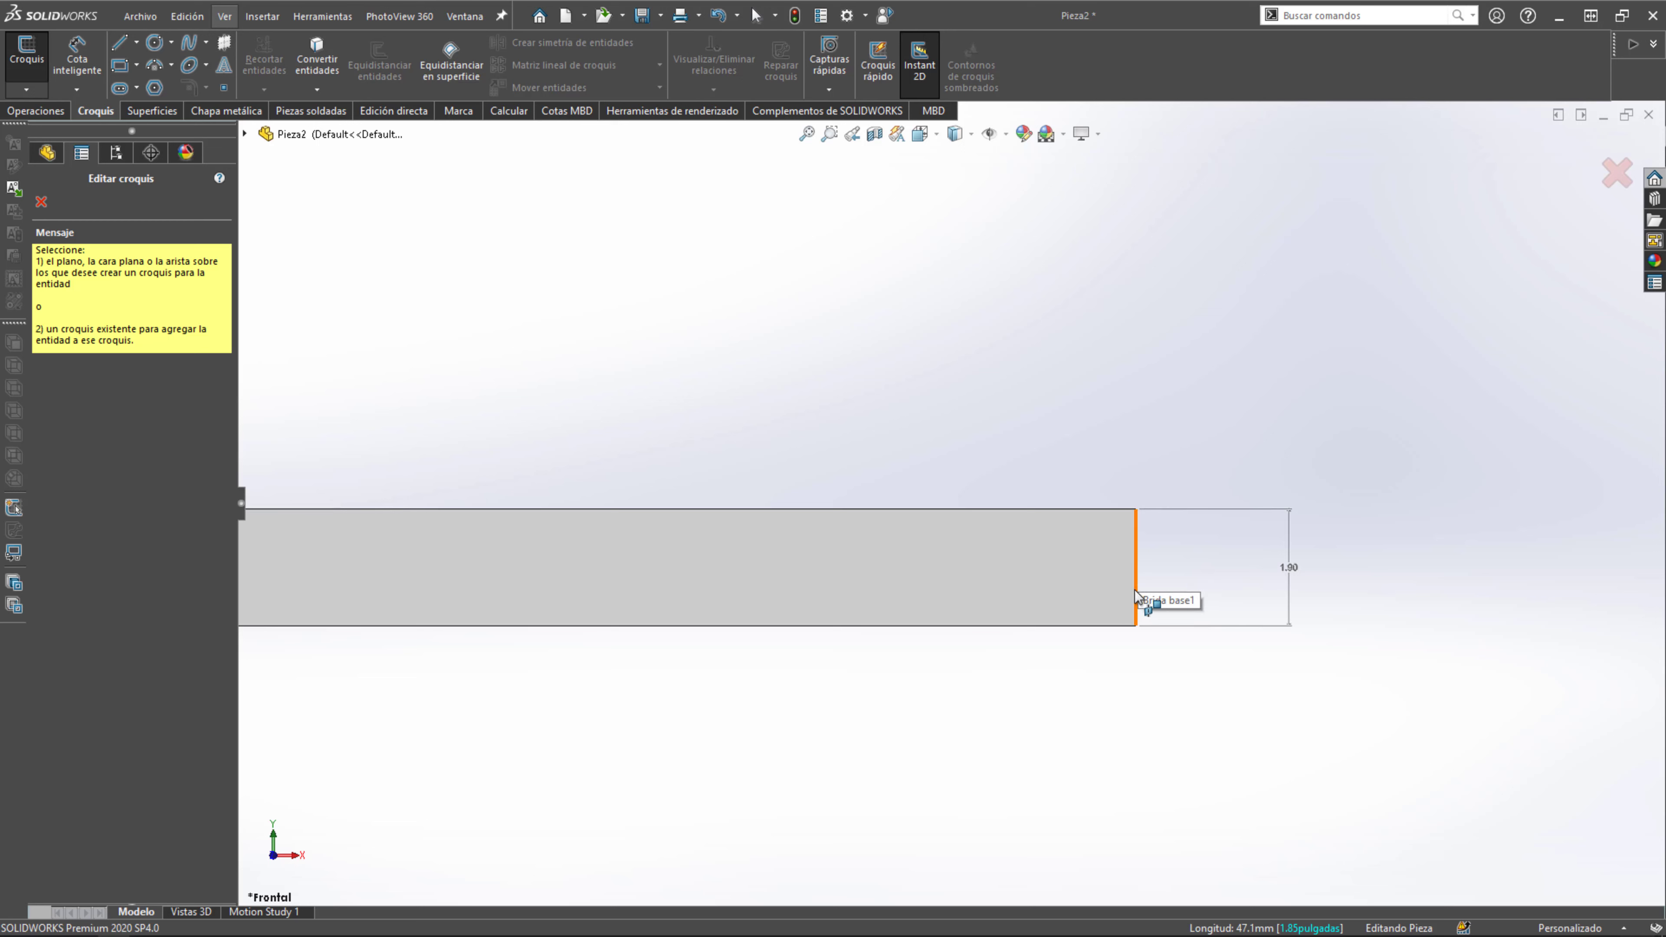
{"action": "key", "text": "Escape"}
{"action": "scroll", "coordinate": [978, 568], "scroll_direction": "up", "scroll_amount": 3}
{"action": "scroll", "coordinate": [1020, 528], "scroll_direction": "down", "scroll_amount": 3}
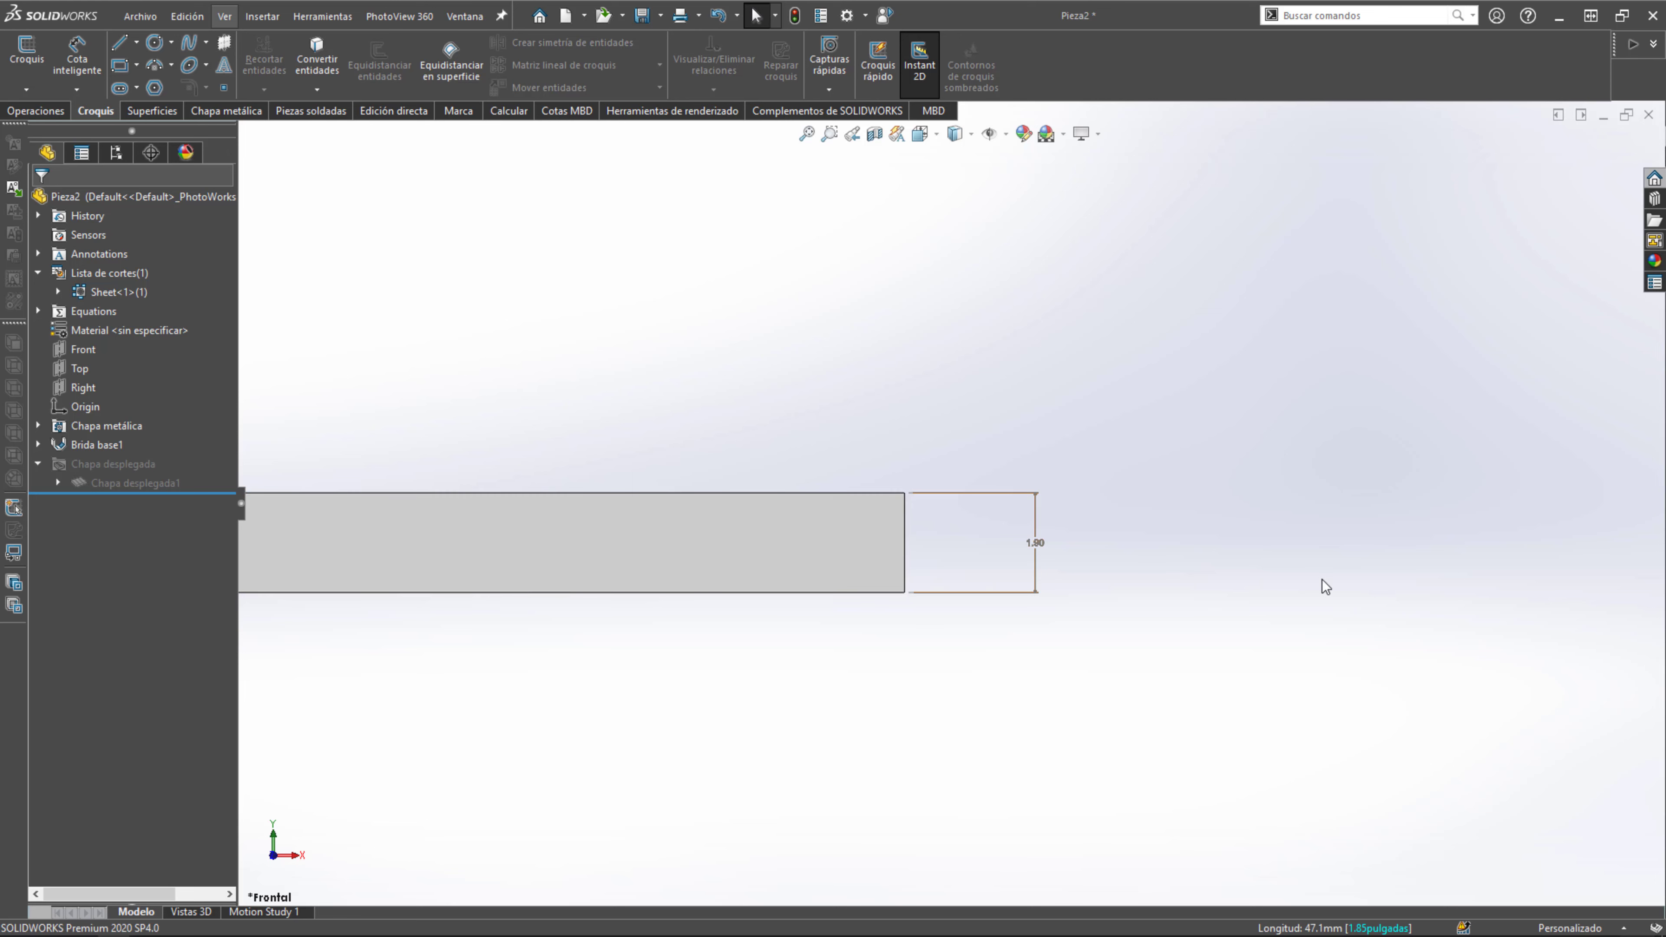
{"action": "scroll", "coordinate": [937, 634], "scroll_direction": "up", "scroll_amount": 3}
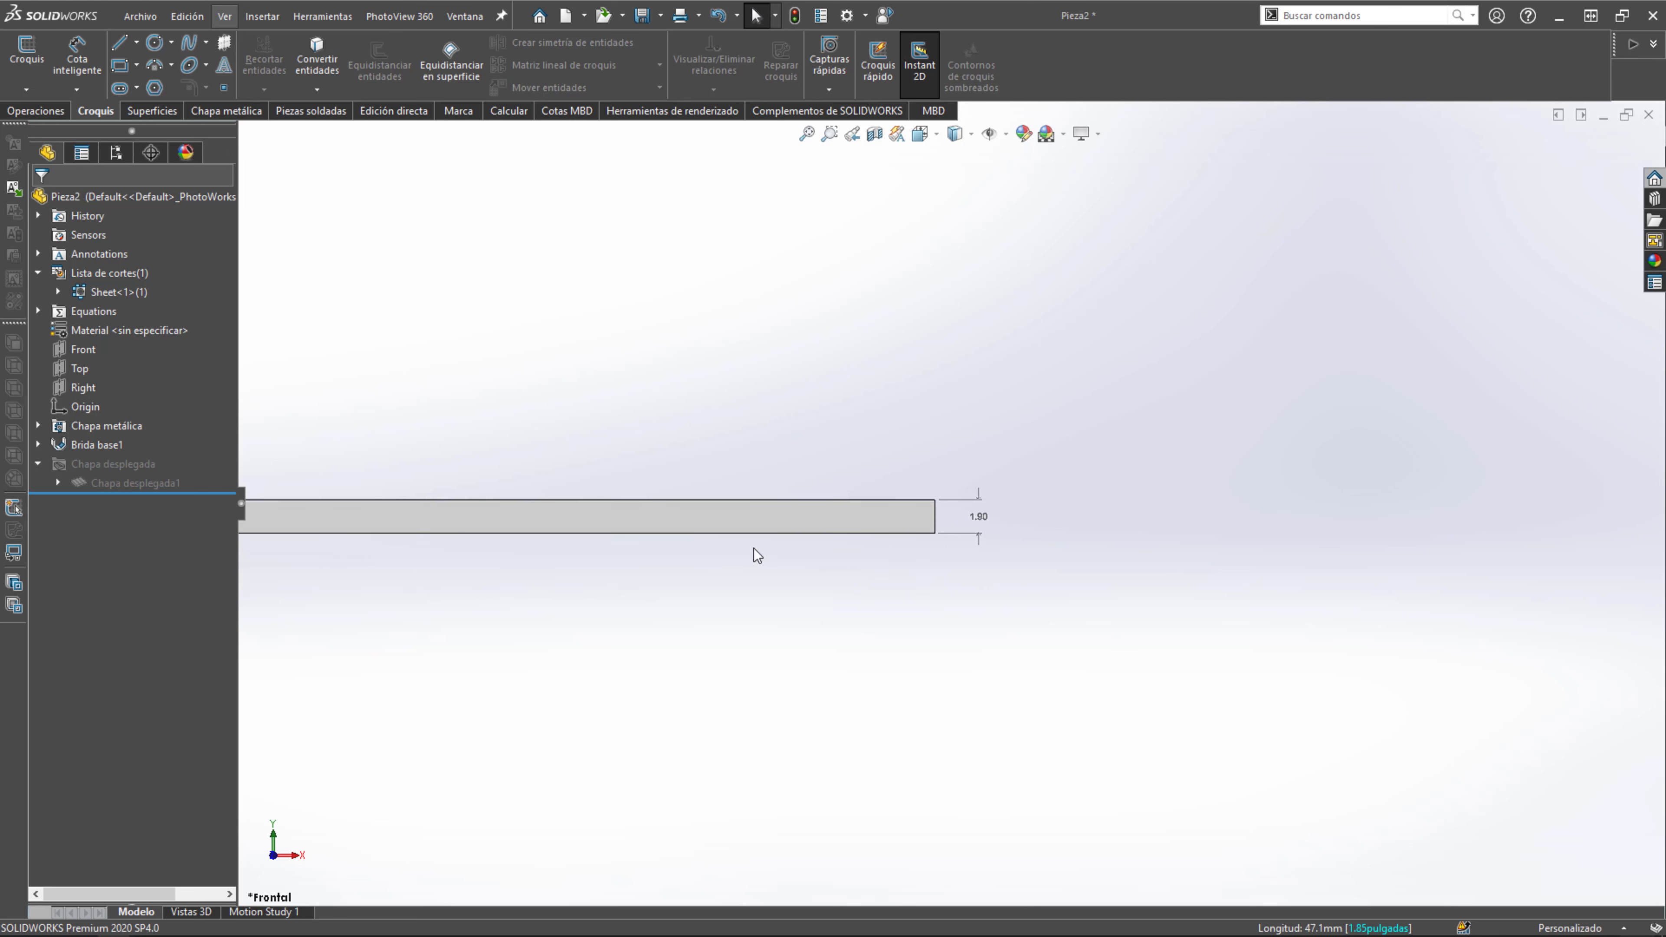
{"action": "scroll", "coordinate": [755, 550], "scroll_direction": "up", "scroll_amount": 1}
{"action": "scroll", "coordinate": [416, 499], "scroll_direction": "down", "scroll_amount": 2}
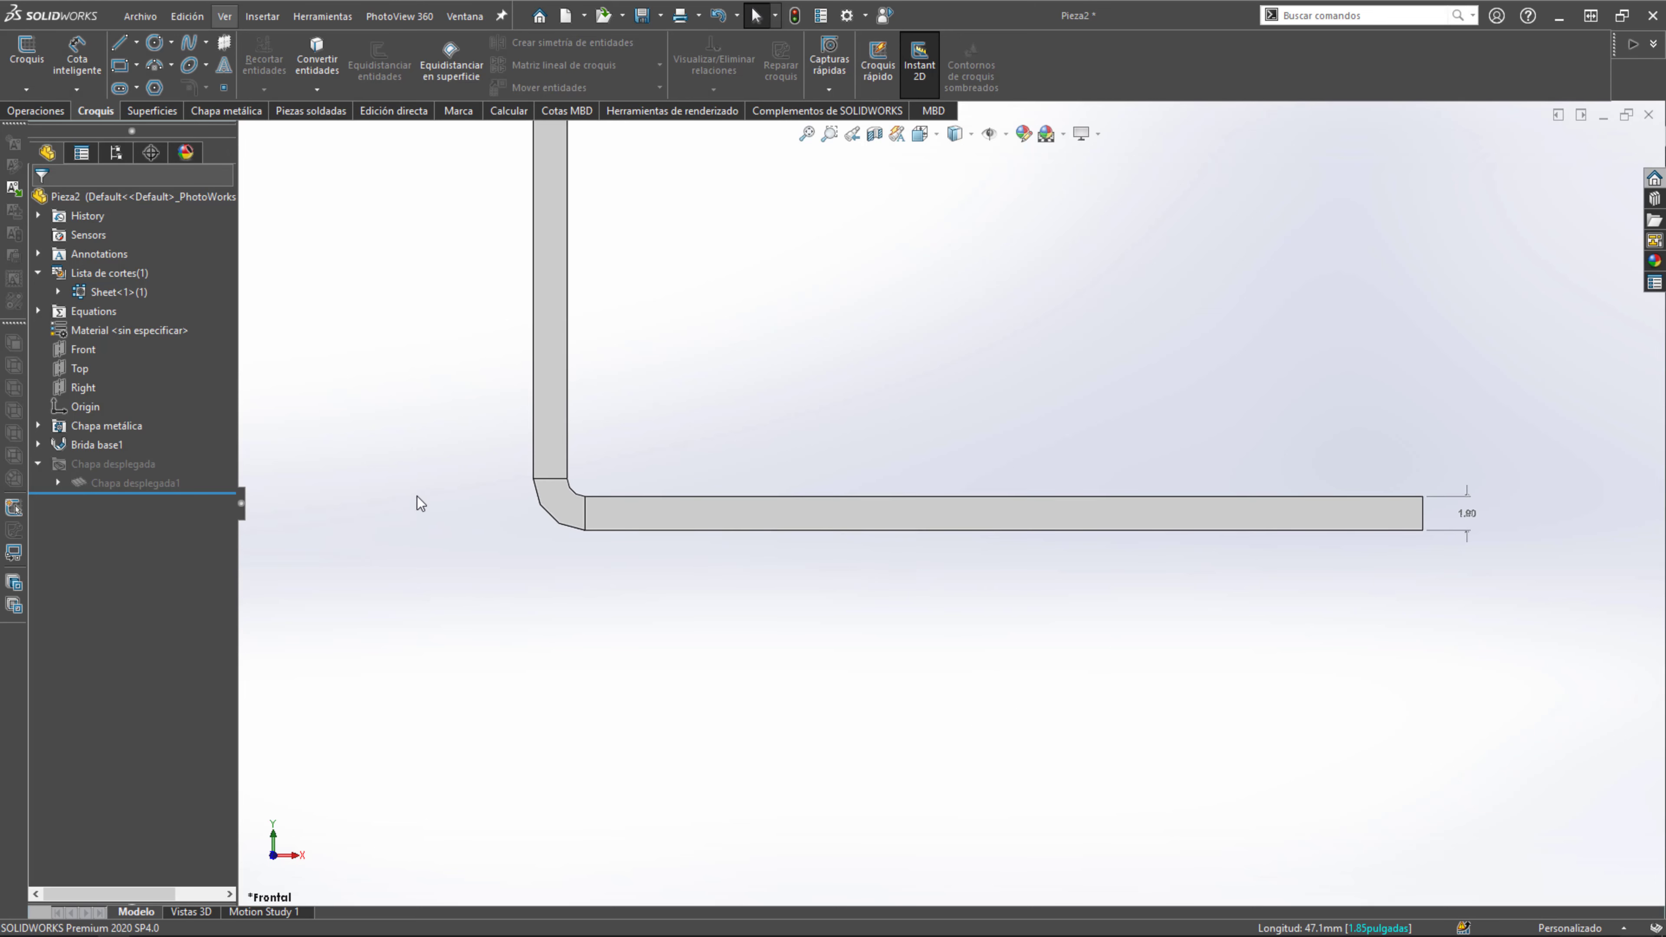
{"action": "scroll", "coordinate": [734, 584], "scroll_direction": "down", "scroll_amount": 2}
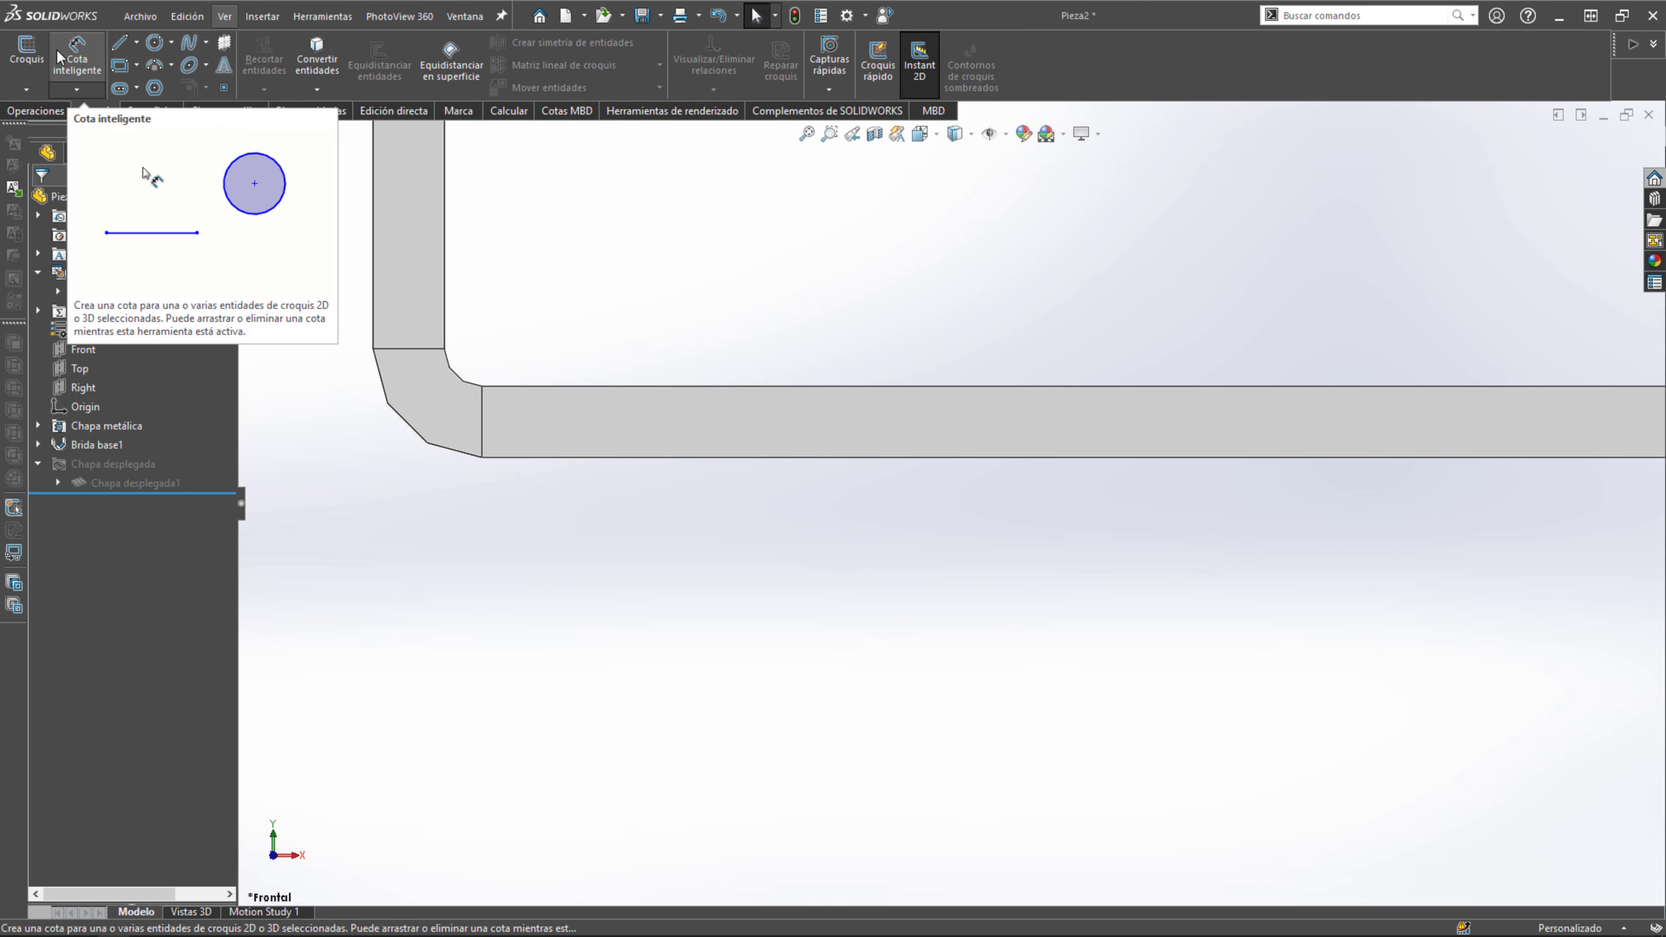
Start a sketch on the profile's front face and offset the outer vertical, bend and lower edges inward by 1.9/2 mm.
{"action": "left_click", "coordinate": [26, 52]}
{"action": "left_click", "coordinate": [421, 369]}
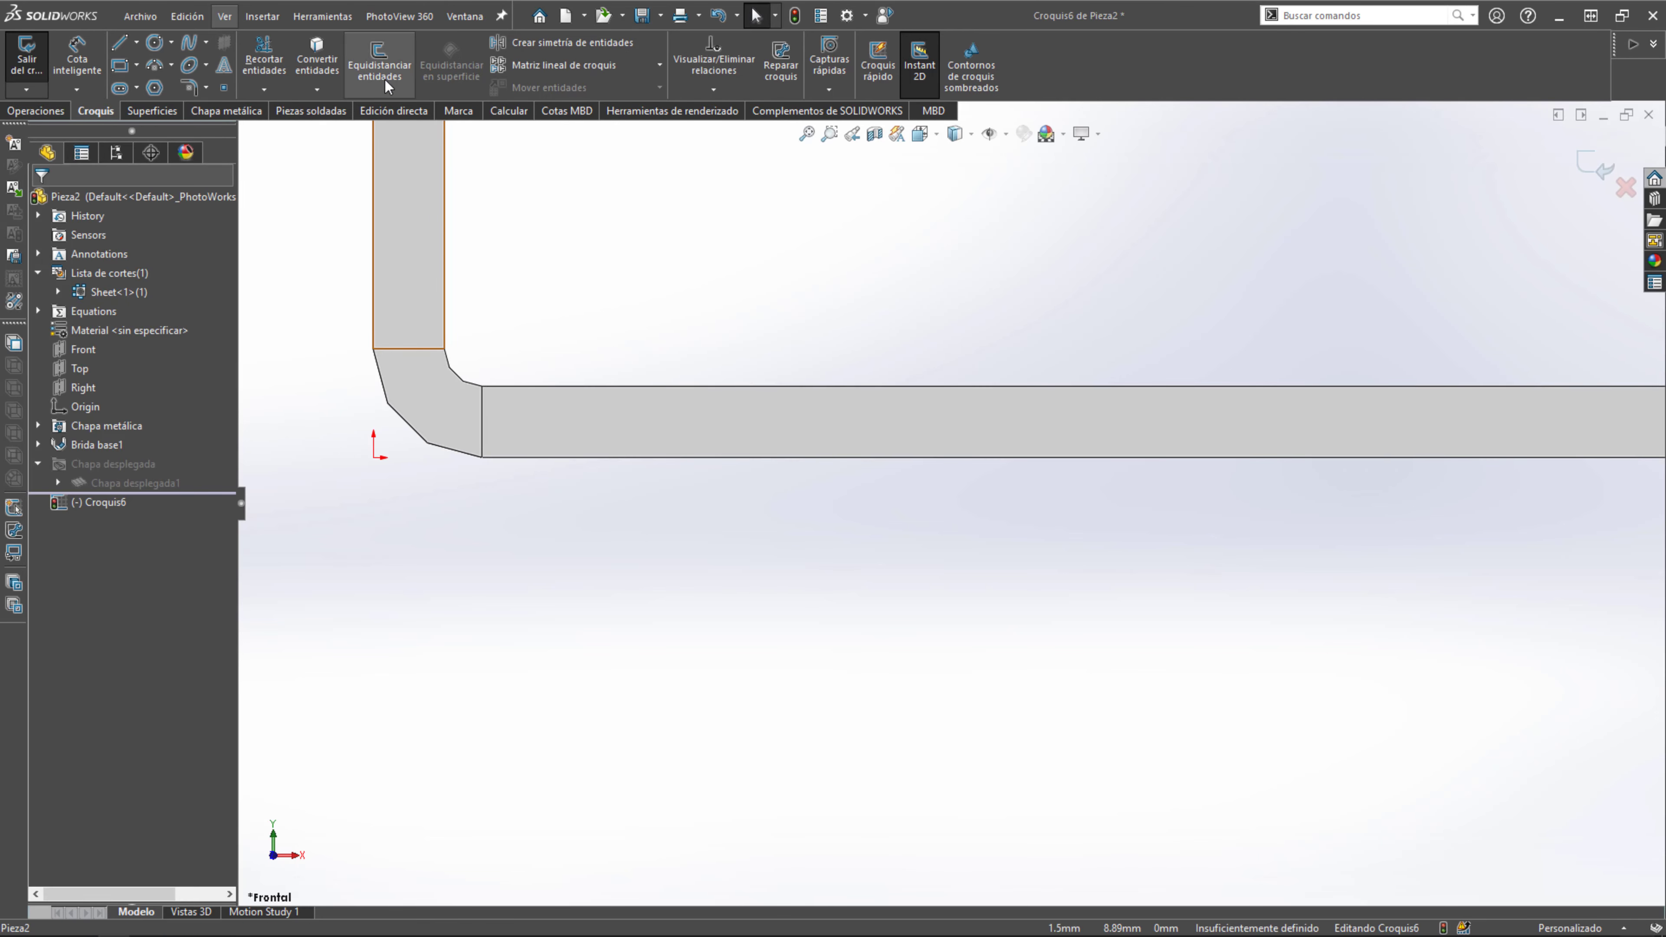
{"action": "left_click", "coordinate": [398, 65]}
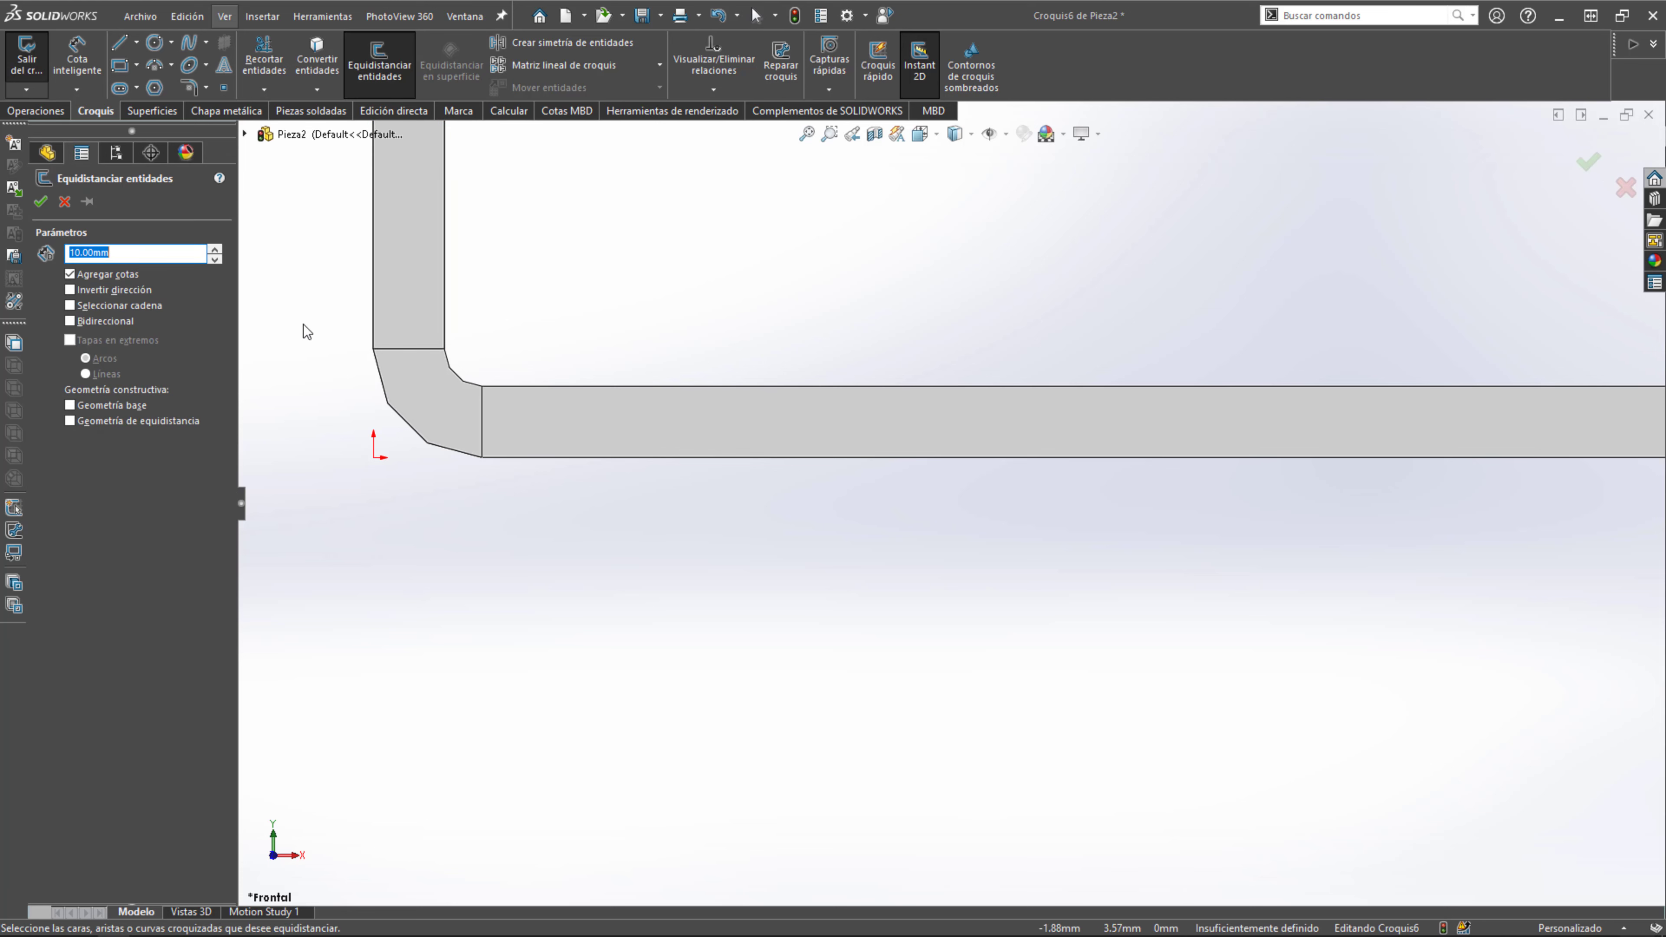
{"action": "type", "text": "1.9/2"}
{"action": "key", "text": "Return"}
{"action": "left_click", "coordinate": [373, 297]}
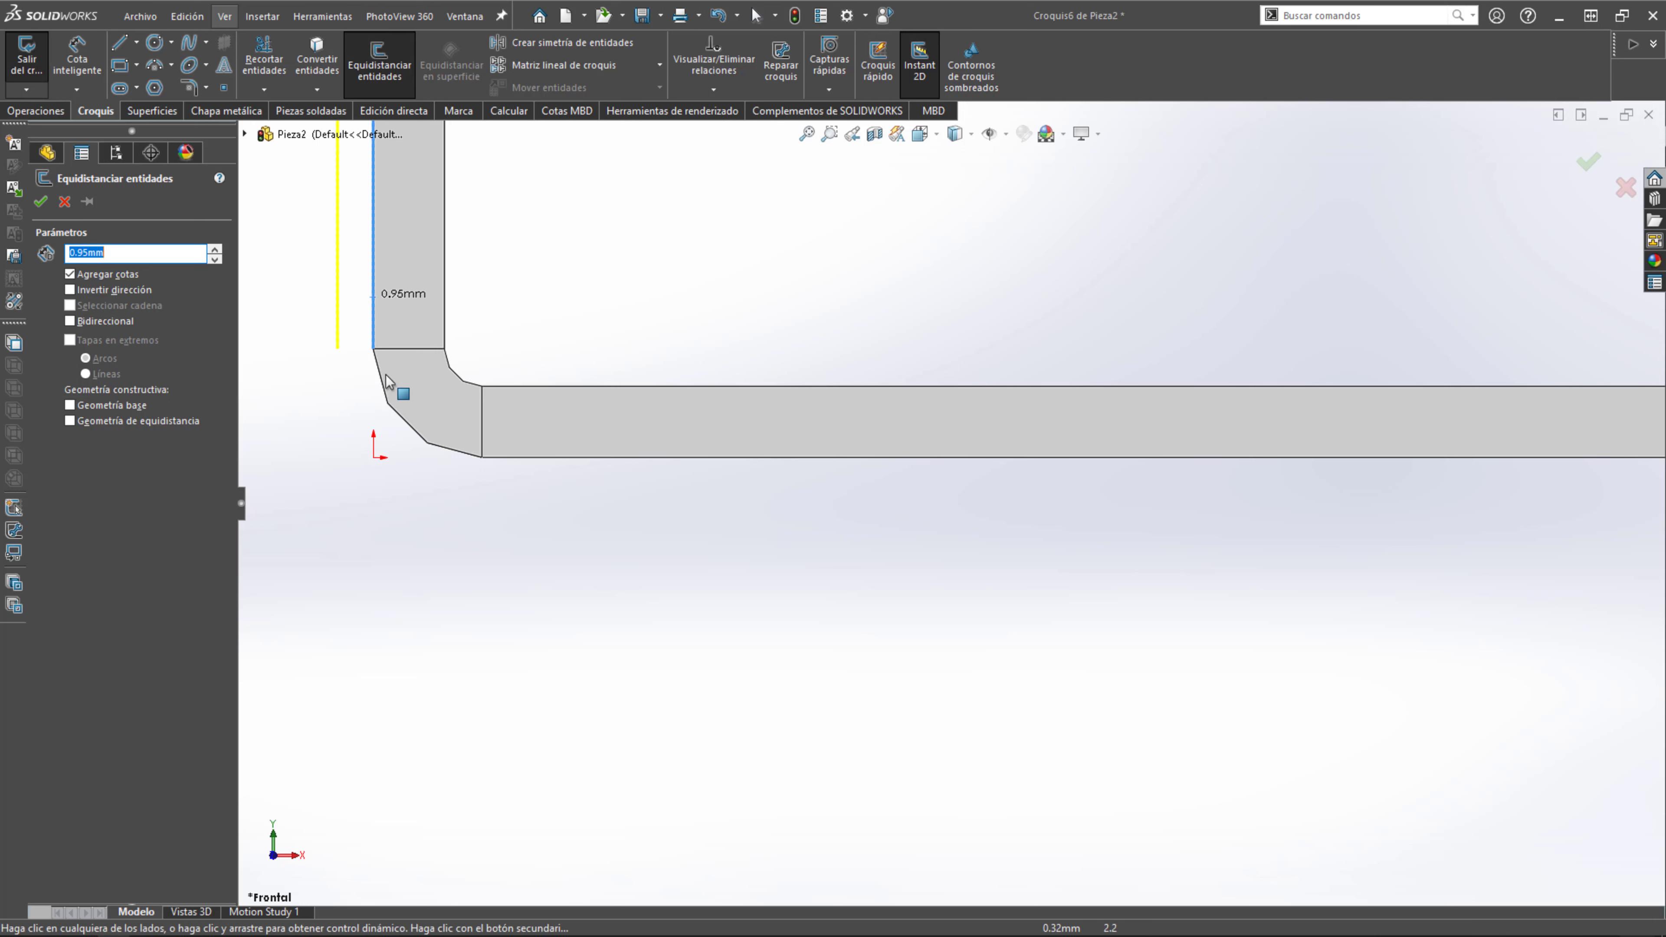
{"action": "left_click", "coordinate": [397, 411]}
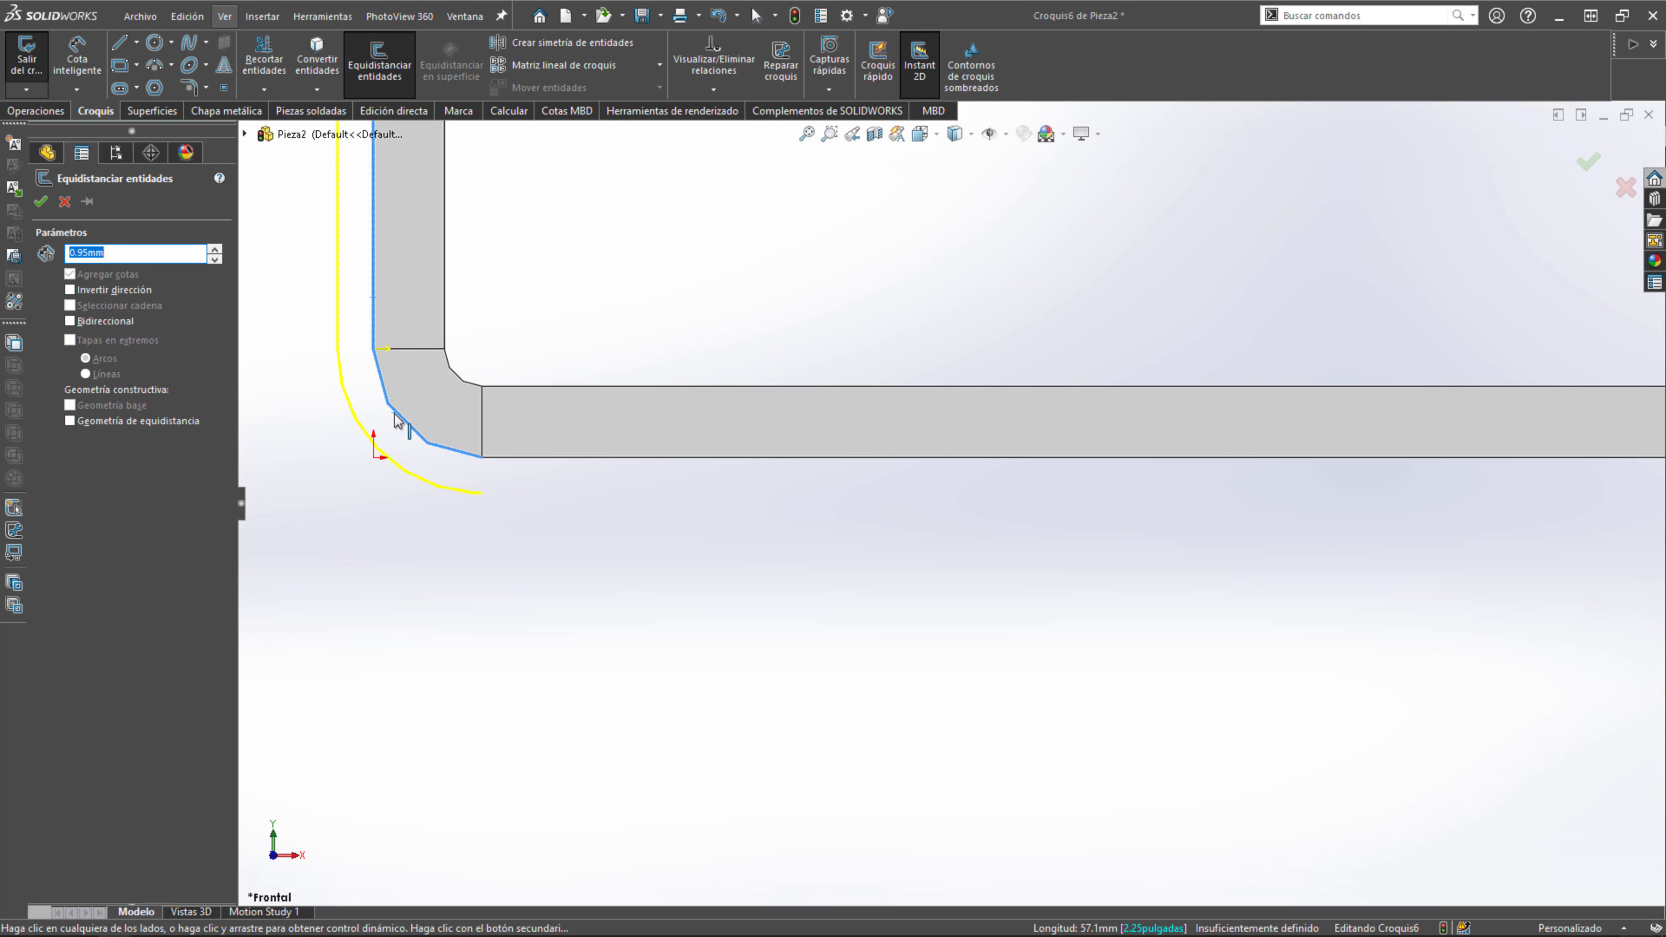
{"action": "left_click", "coordinate": [494, 458]}
{"action": "key", "text": "f"}
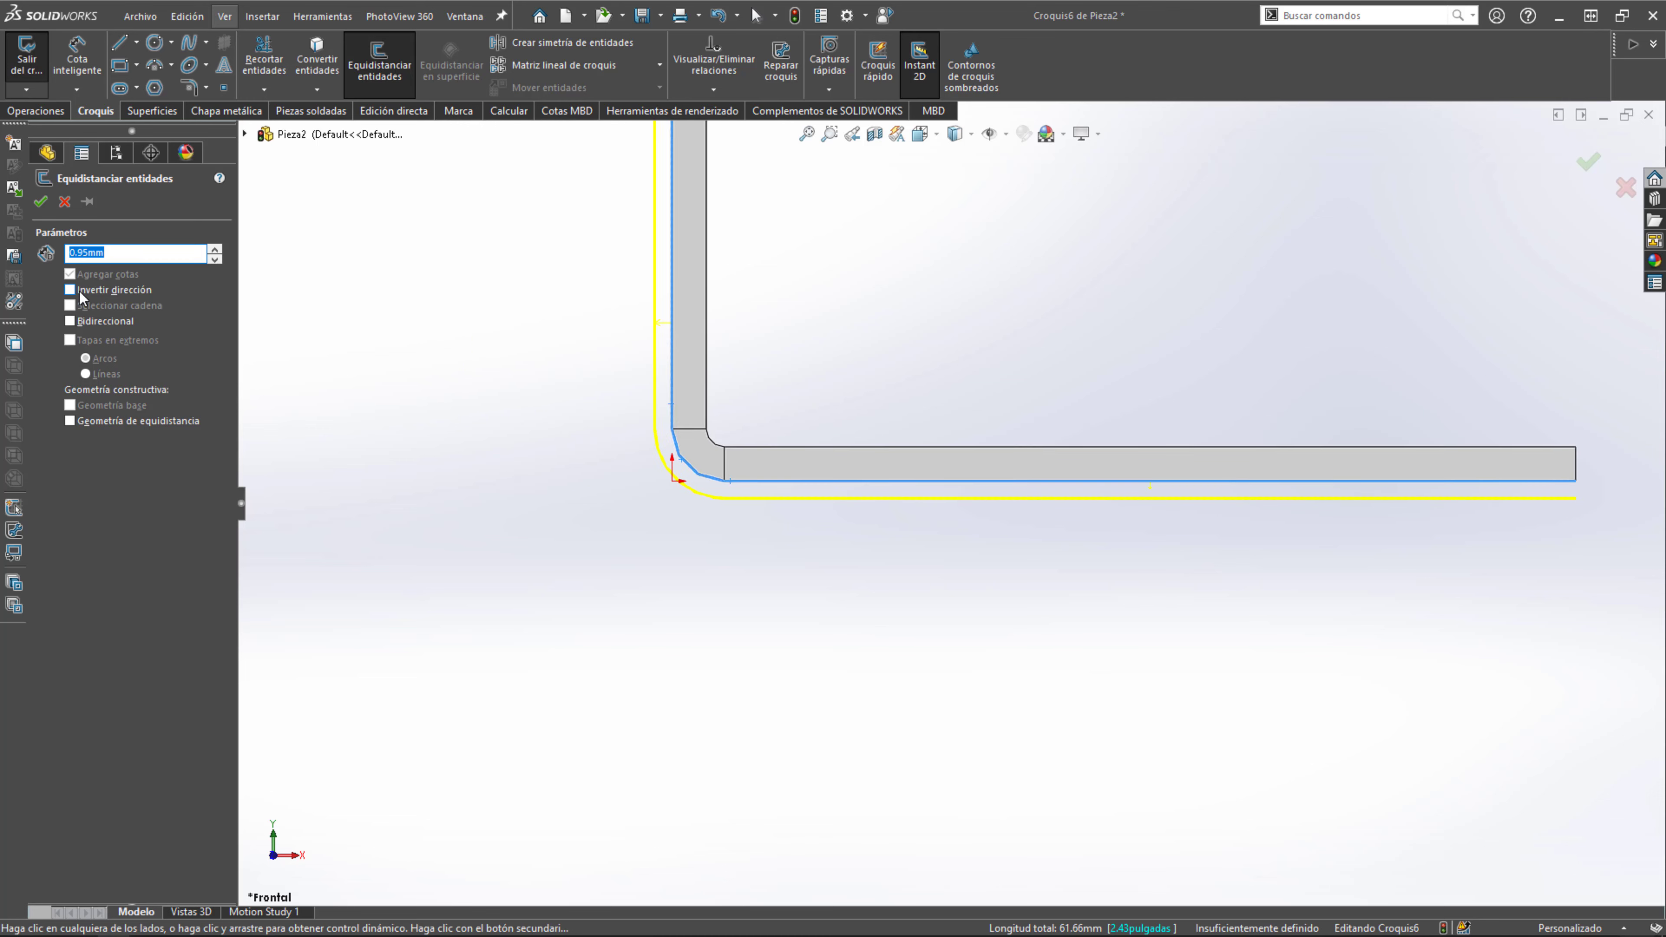
{"action": "left_click", "coordinate": [79, 291]}
{"action": "left_click", "coordinate": [41, 203]}
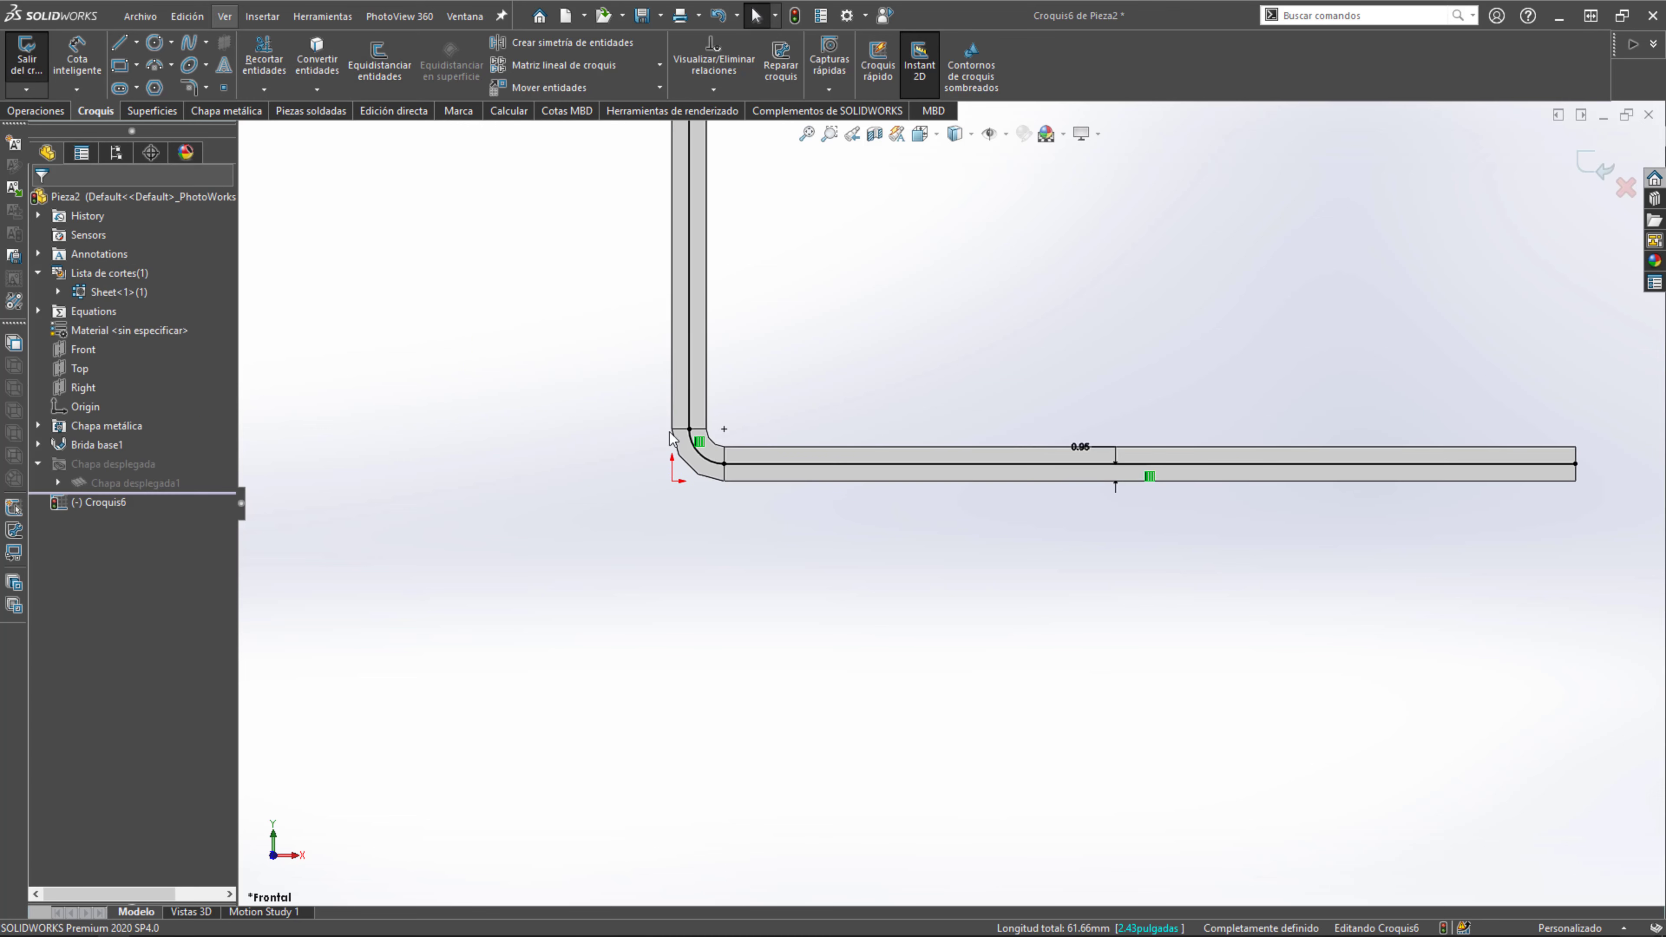
Examine the offset line along the horizontal leg and check its length from the bend to the free end.
{"action": "scroll", "coordinate": [997, 525], "scroll_direction": "up", "scroll_amount": 2}
{"action": "scroll", "coordinate": [1247, 501], "scroll_direction": "down", "scroll_amount": 5}
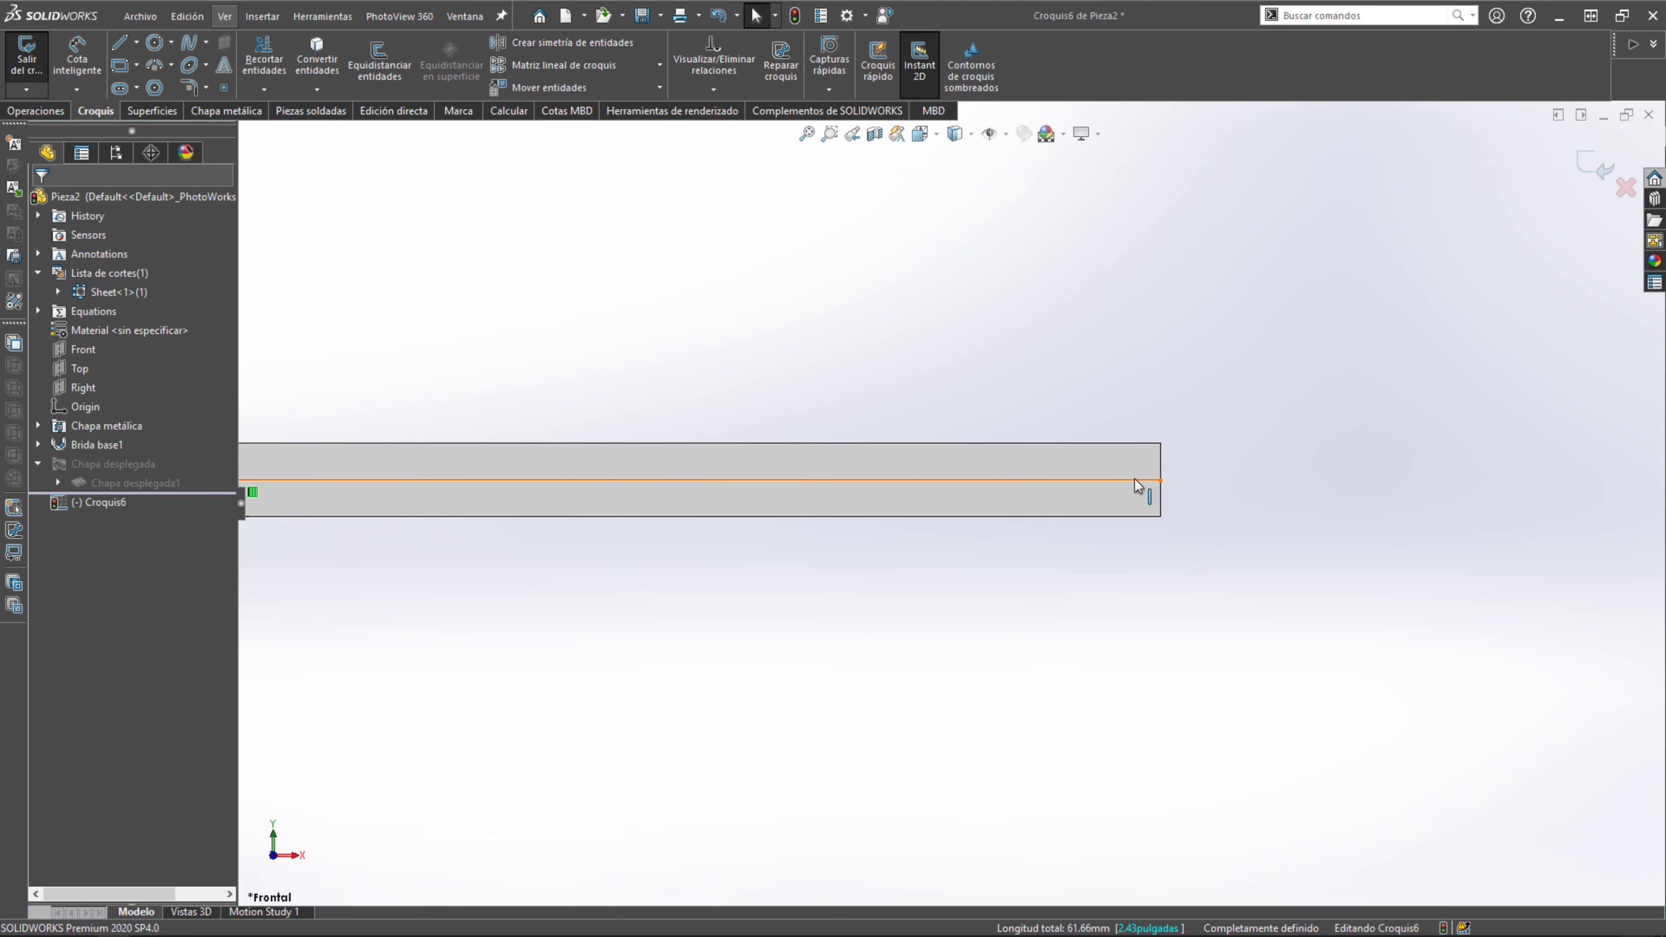
{"action": "left_click", "coordinate": [993, 479]}
{"action": "scroll", "coordinate": [993, 488], "scroll_direction": "up", "scroll_amount": 2}
{"action": "scroll", "coordinate": [1044, 517], "scroll_direction": "down", "scroll_amount": 2}
{"action": "scroll", "coordinate": [1011, 521], "scroll_direction": "up", "scroll_amount": 3}
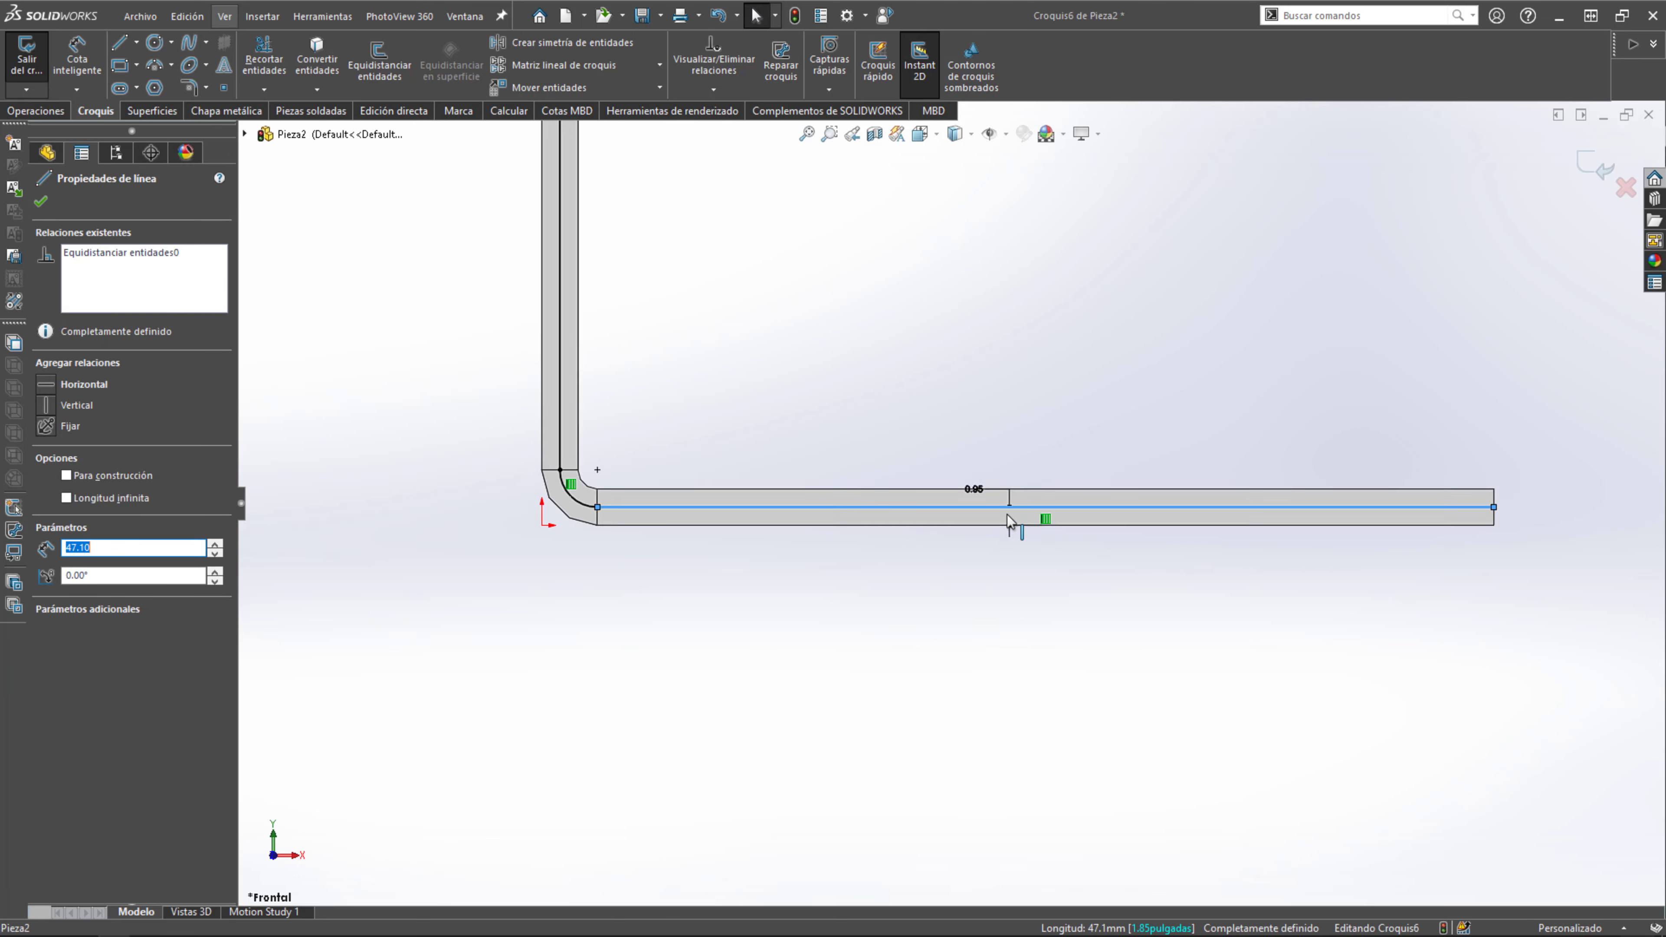
{"action": "left_click", "coordinate": [989, 405]}
{"action": "scroll", "coordinate": [772, 474], "scroll_direction": "down", "scroll_amount": 3}
{"action": "scroll", "coordinate": [800, 453], "scroll_direction": "down", "scroll_amount": 2}
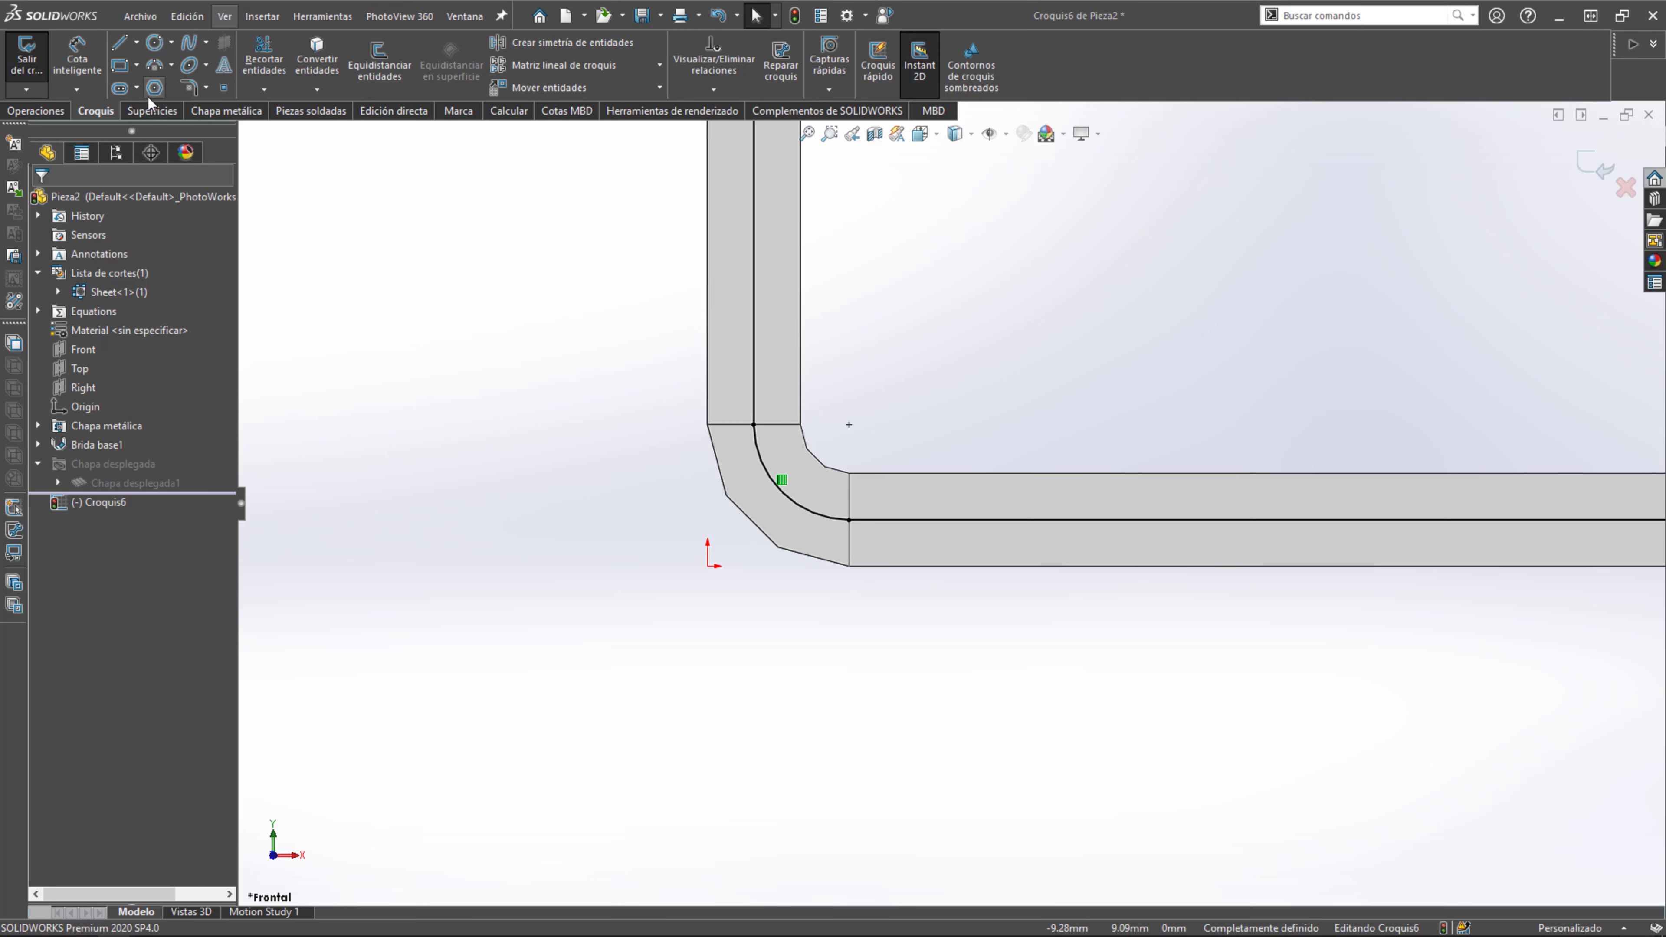
{"action": "left_click", "coordinate": [120, 45]}
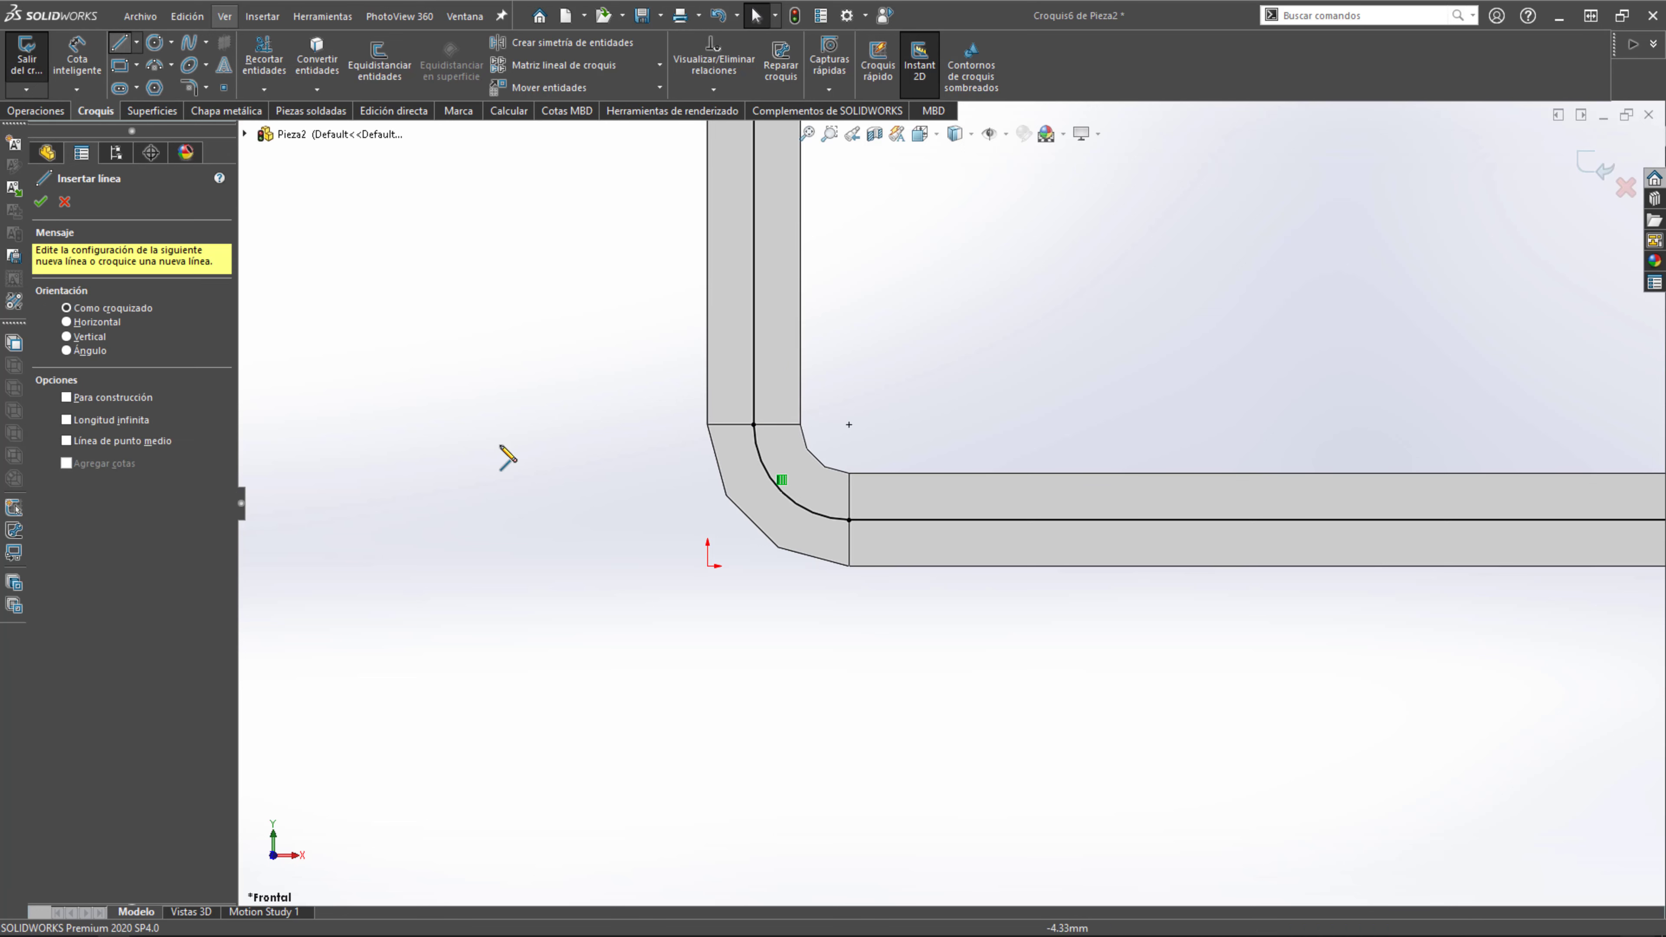
{"action": "left_click", "coordinate": [77, 56]}
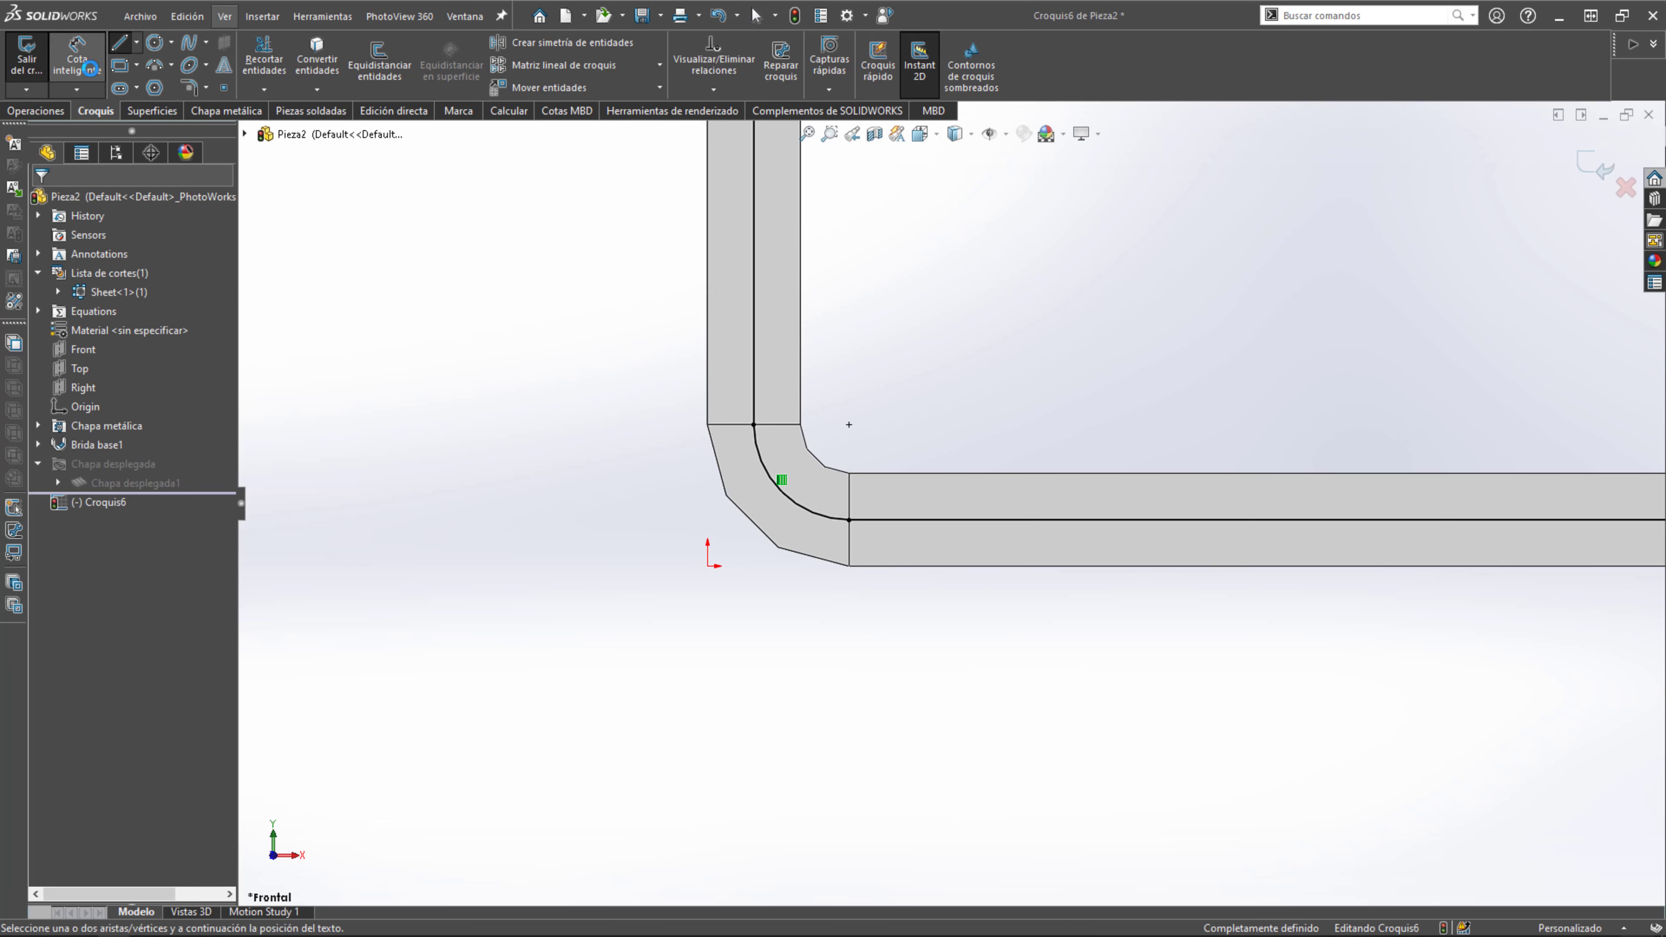
{"action": "left_click", "coordinate": [754, 425]}
{"action": "left_click", "coordinate": [849, 520]}
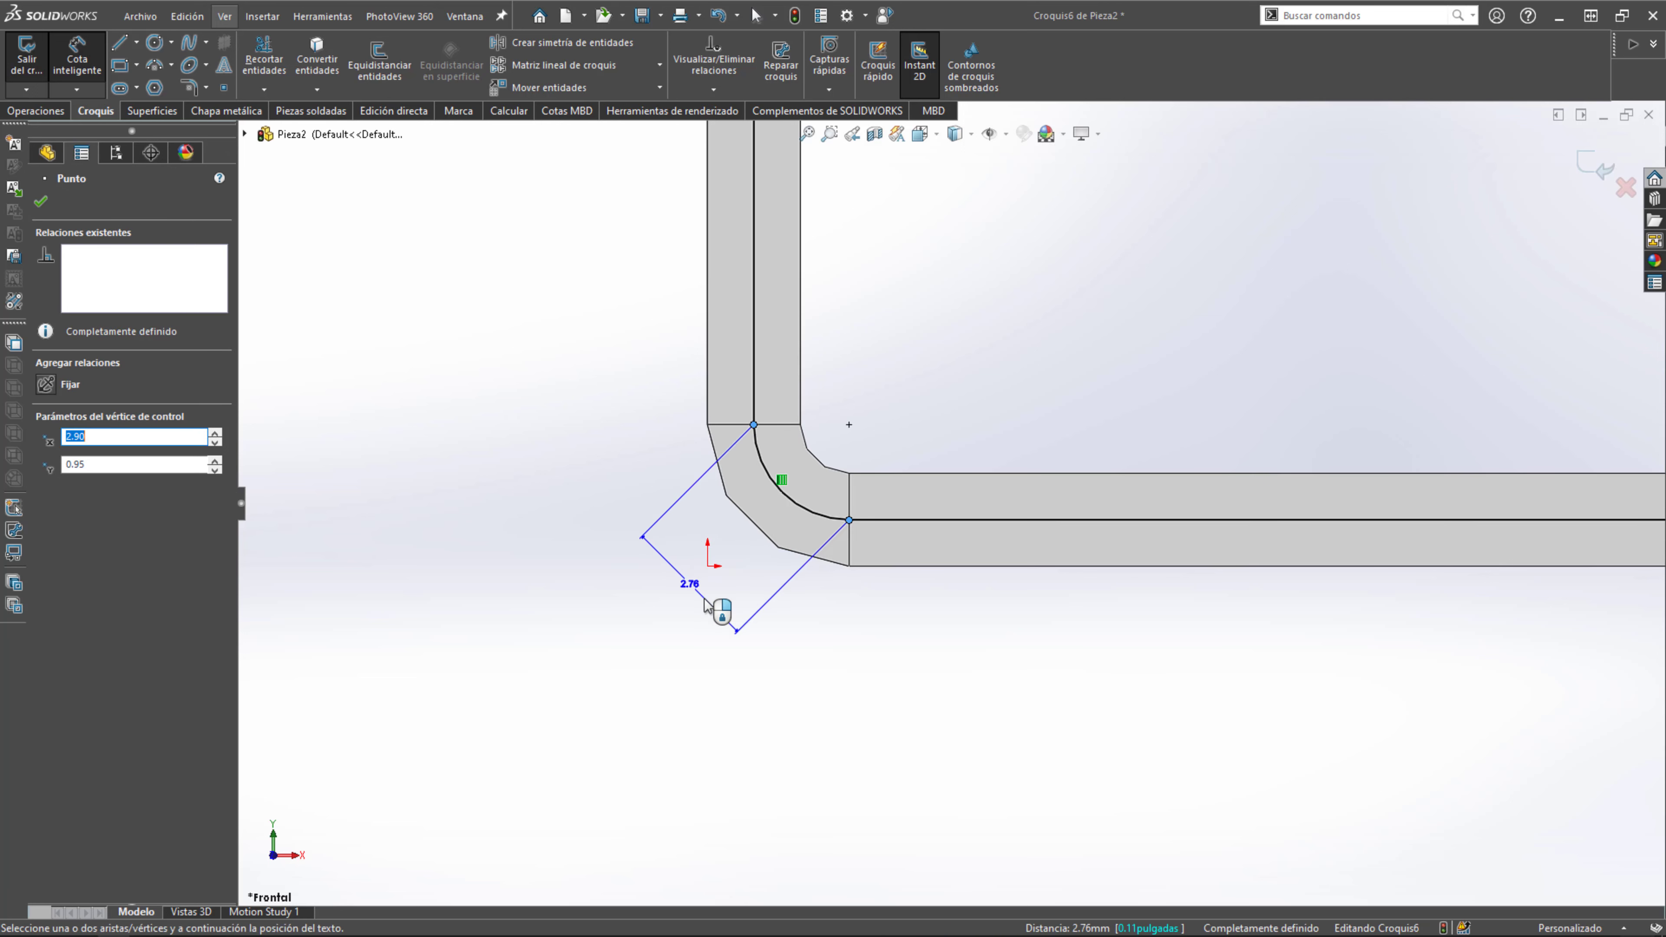
{"action": "key", "text": "Escape"}
{"action": "scroll", "coordinate": [811, 531], "scroll_direction": "down", "scroll_amount": 3}
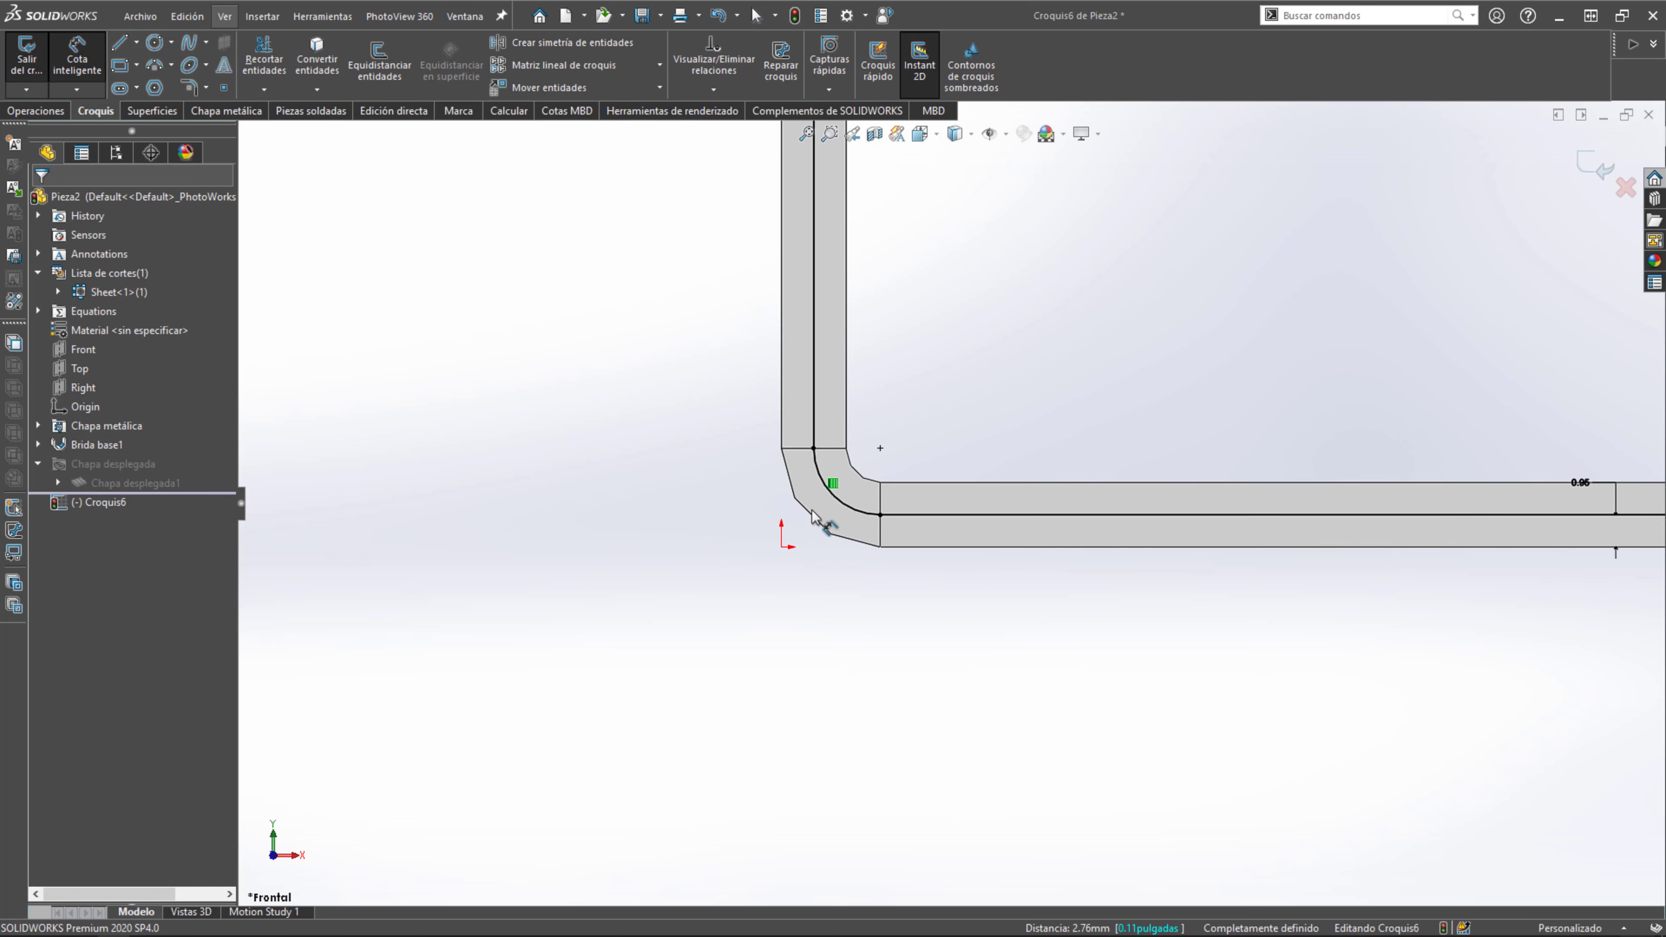
{"action": "key", "text": "Escape"}
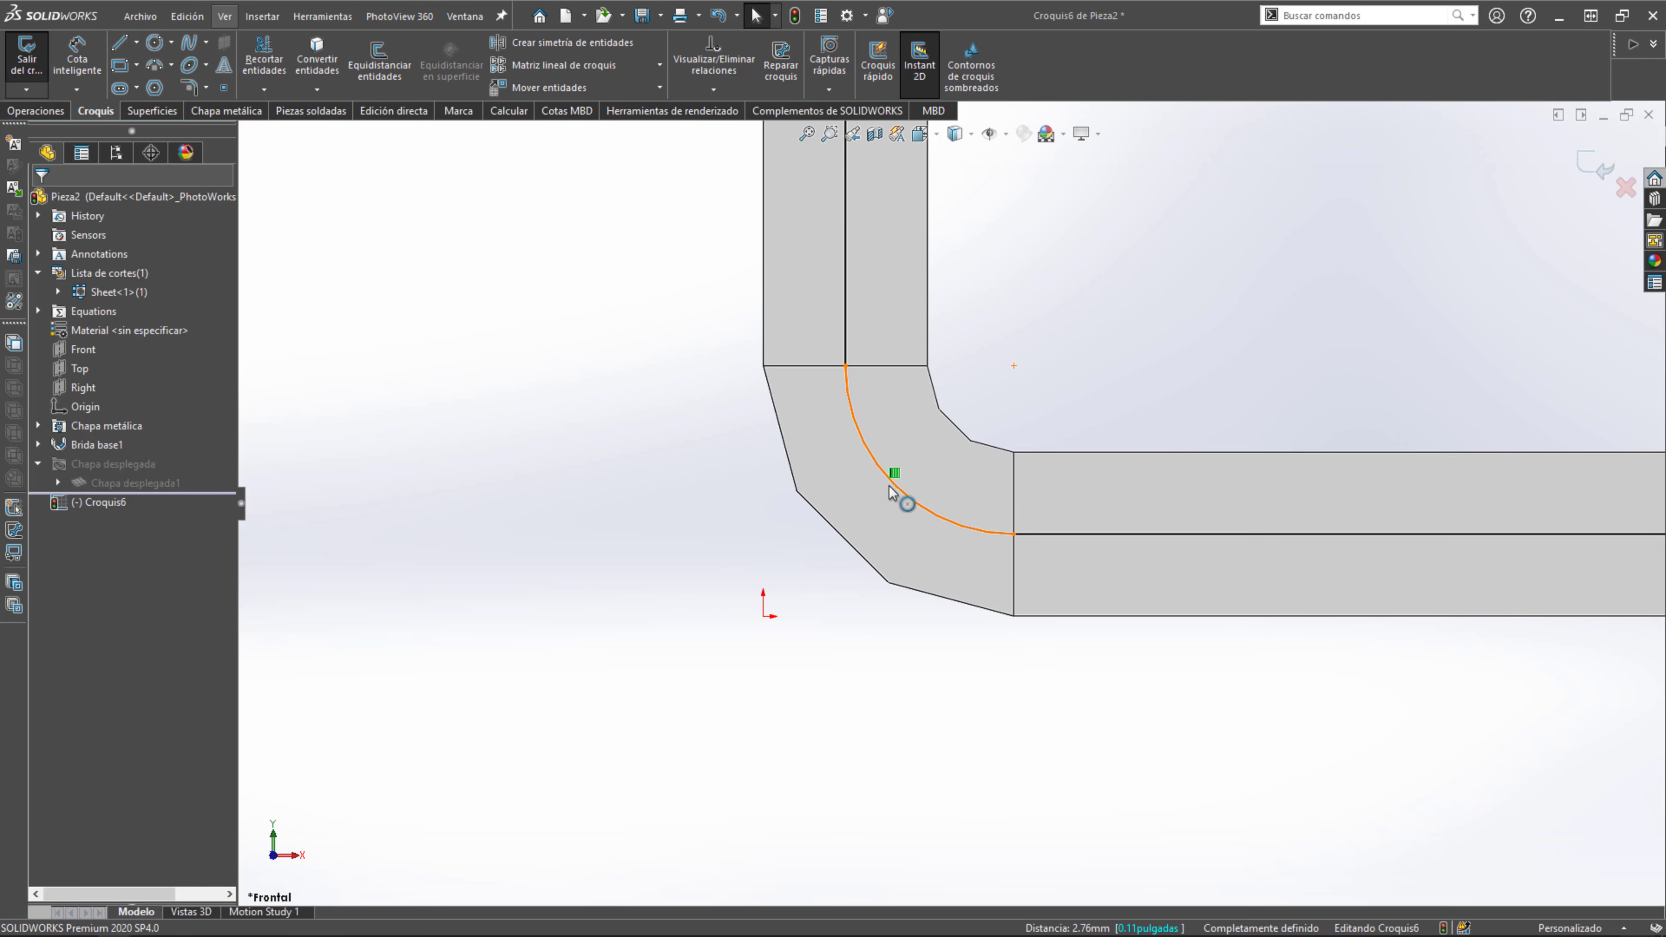
Measure the arc length of the mid-thickness offset arc in the bend.
{"action": "left_click", "coordinate": [894, 490]}
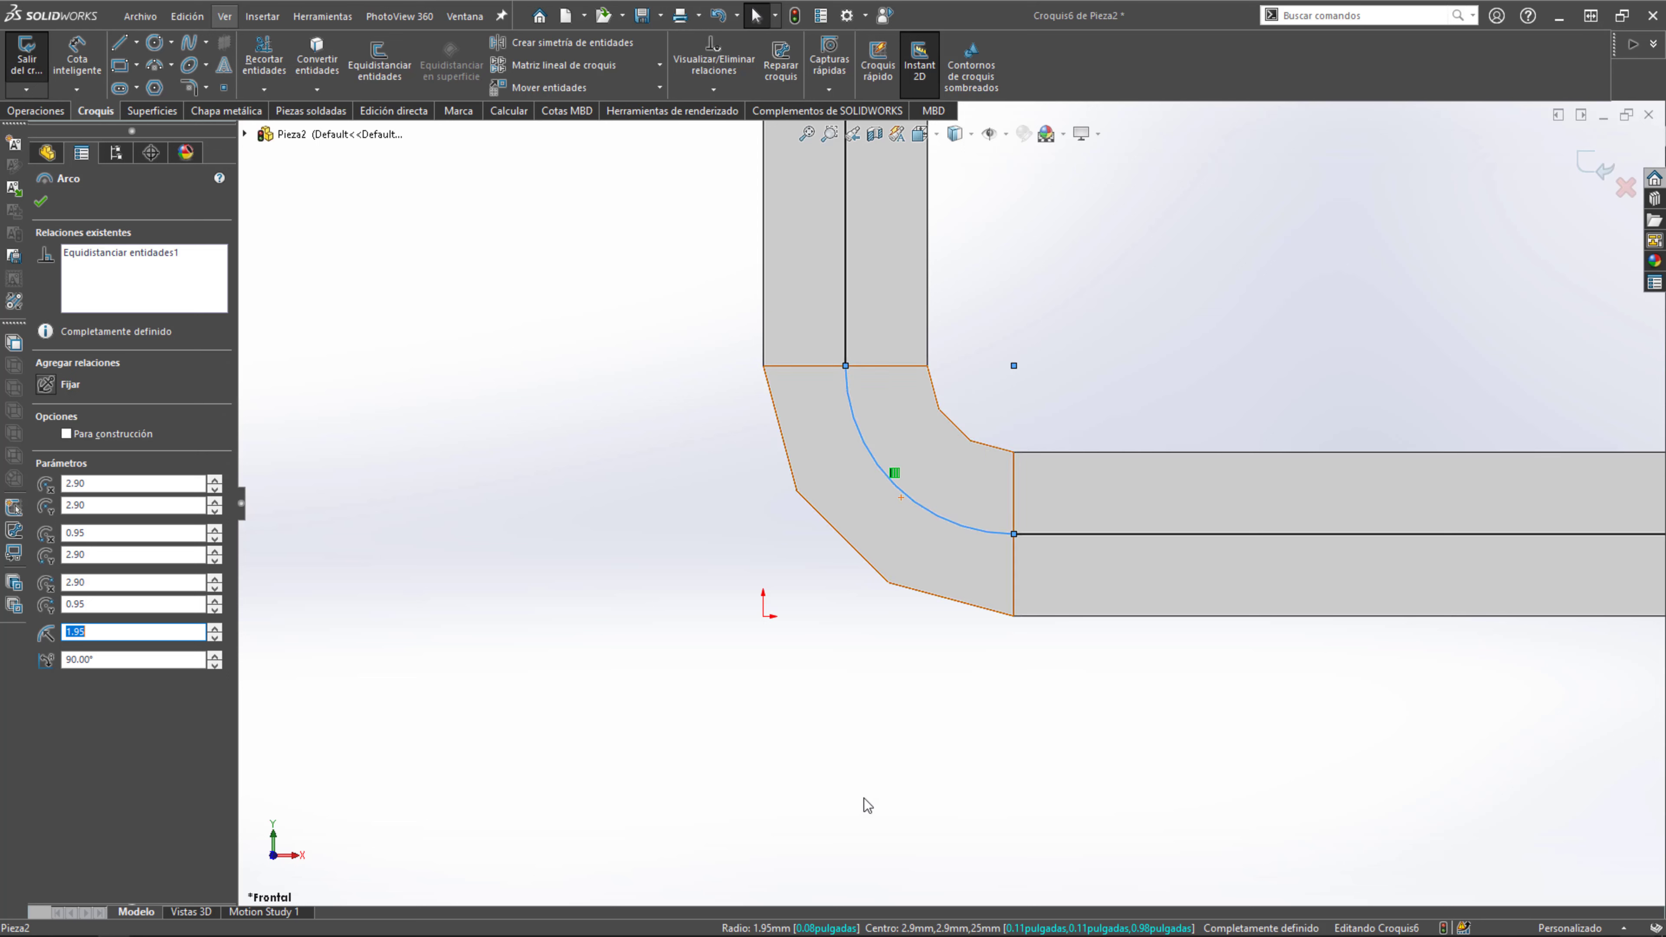
{"action": "key", "text": "m"}
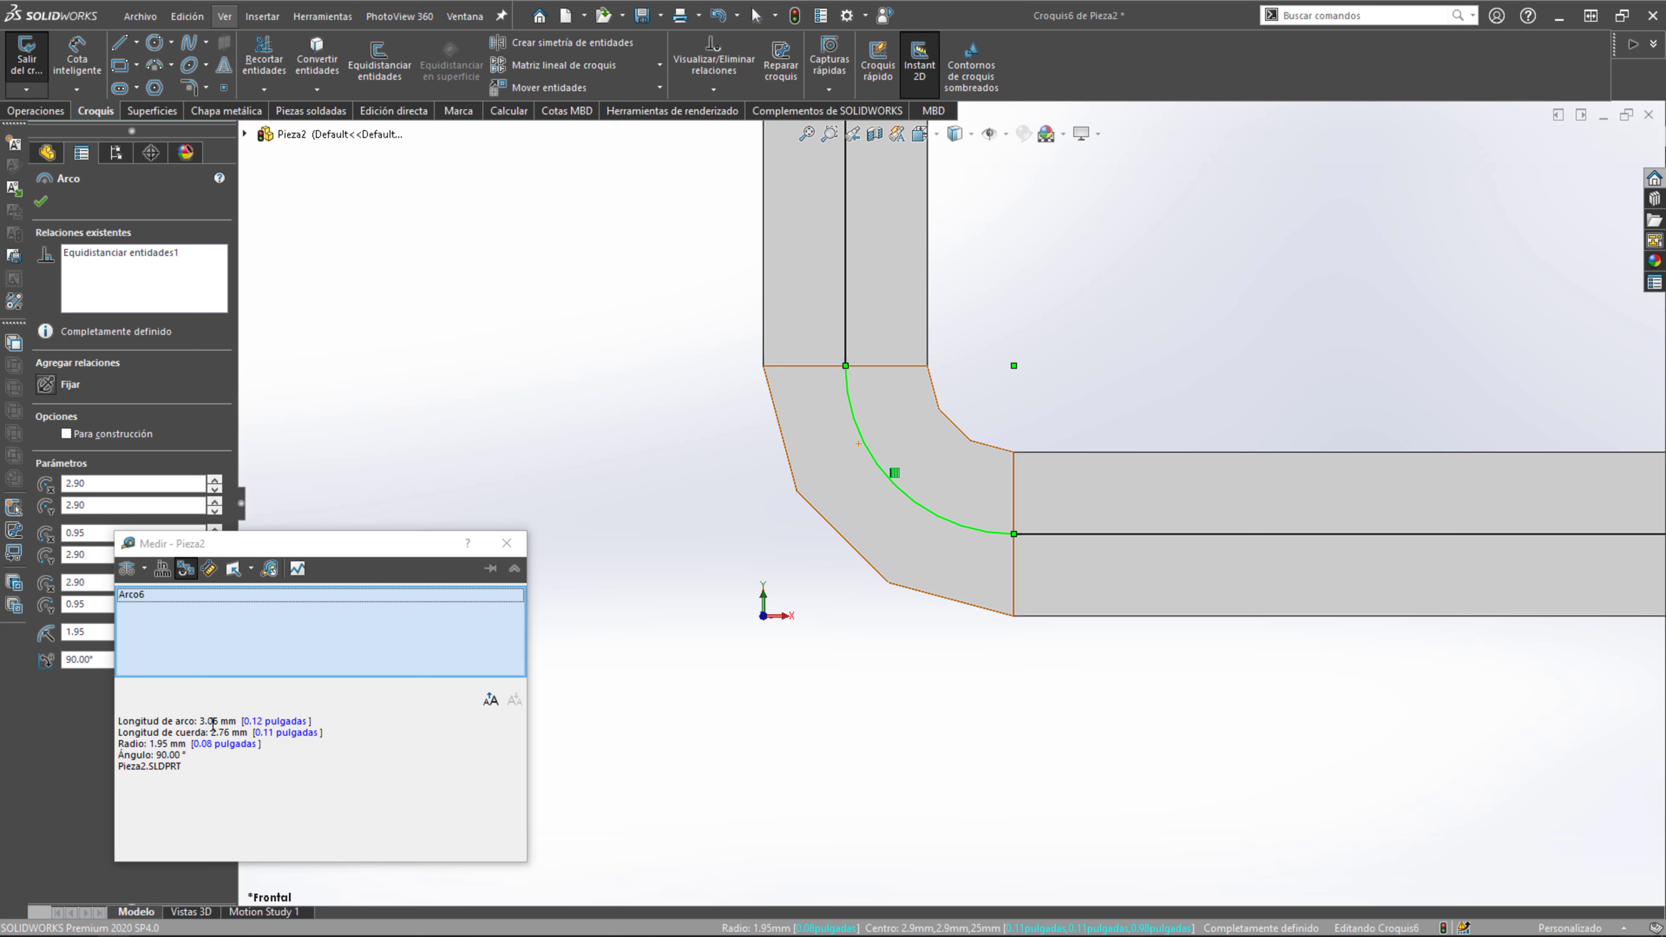
{"action": "left_click", "coordinate": [517, 545]}
{"action": "left_click", "coordinate": [87, 90]}
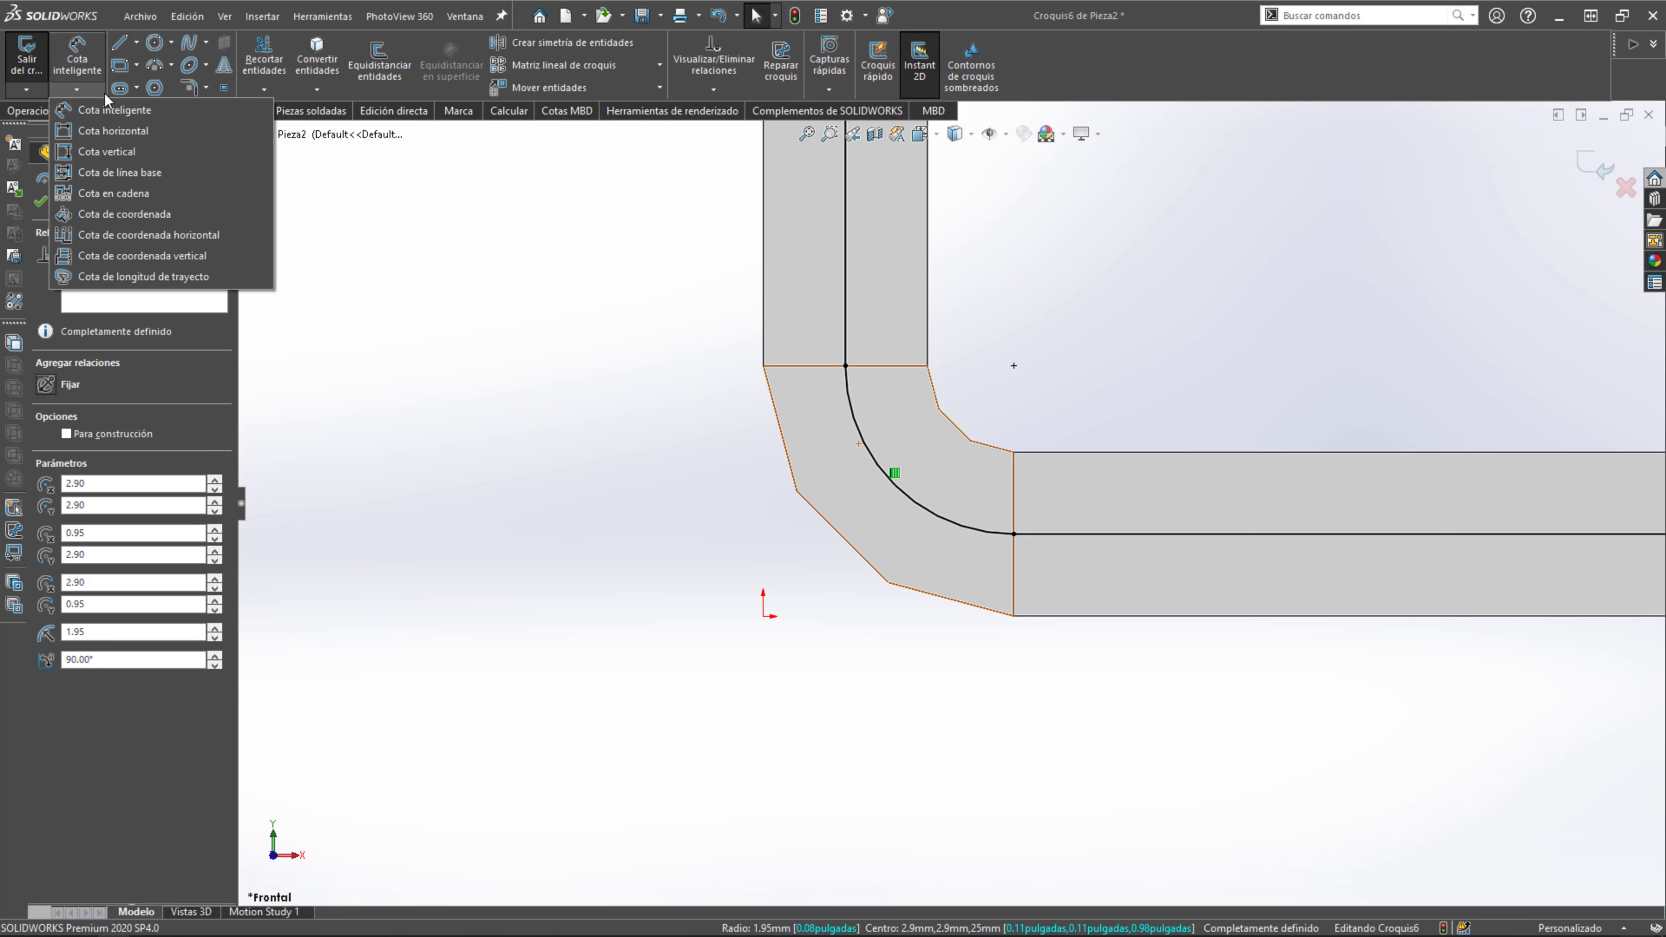
{"action": "left_click", "coordinate": [92, 68]}
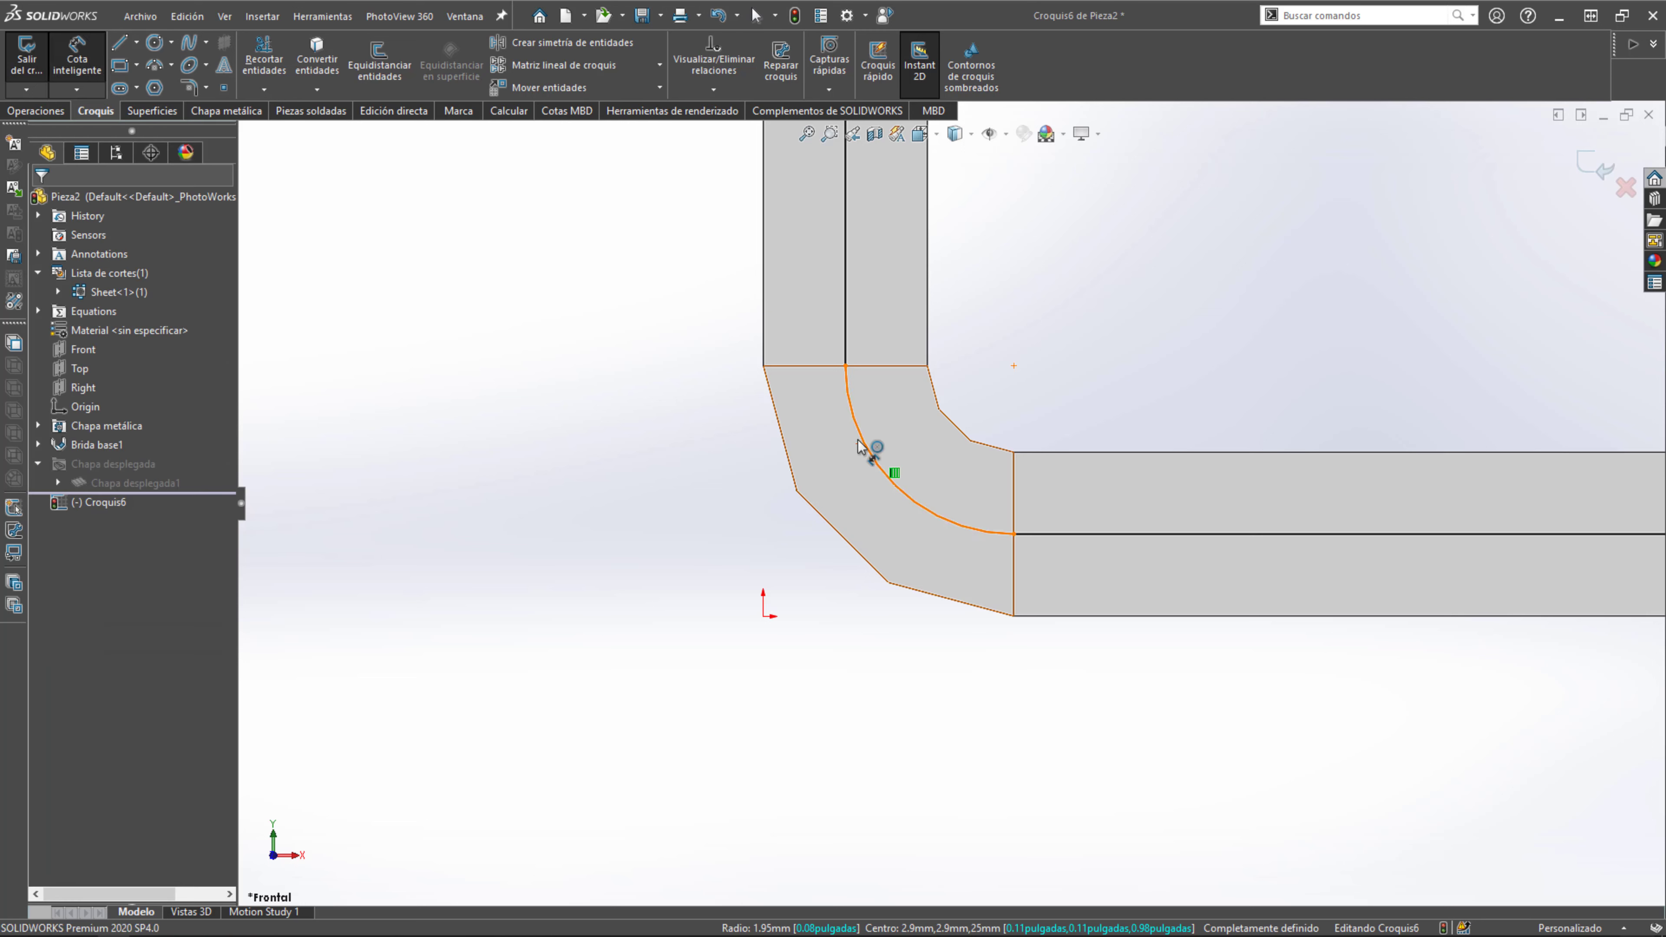
{"action": "left_click", "coordinate": [867, 454]}
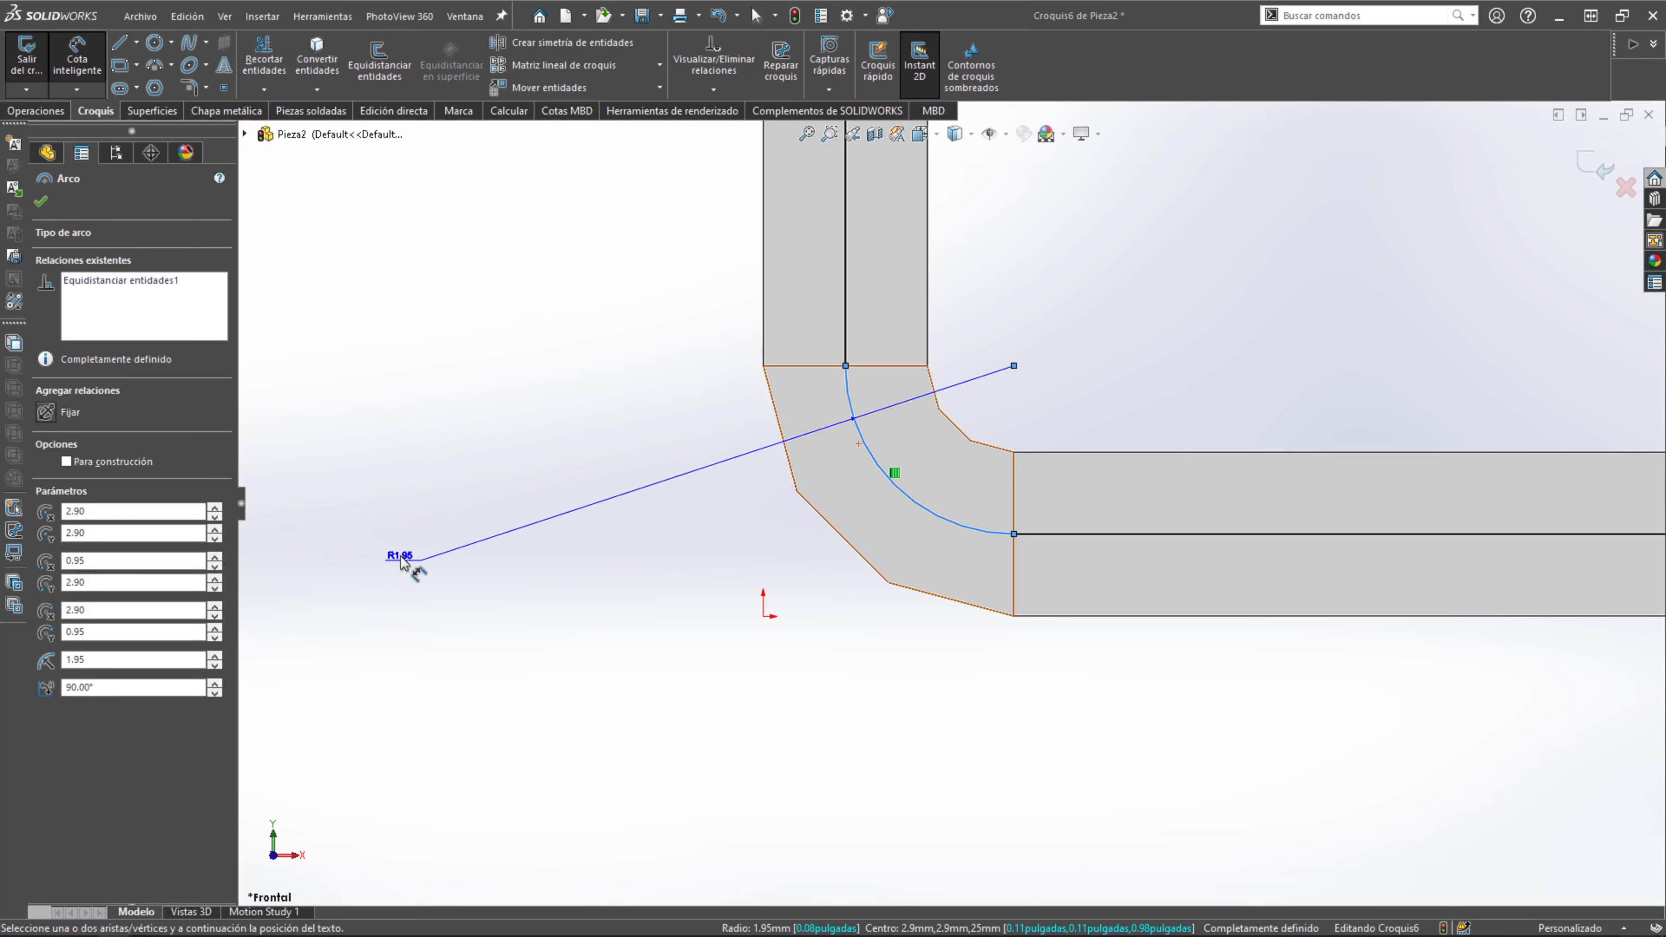
{"action": "key", "text": "Escape"}
{"action": "key", "text": "Escape"}
{"action": "scroll", "coordinate": [892, 559], "scroll_direction": "up", "scroll_amount": 2}
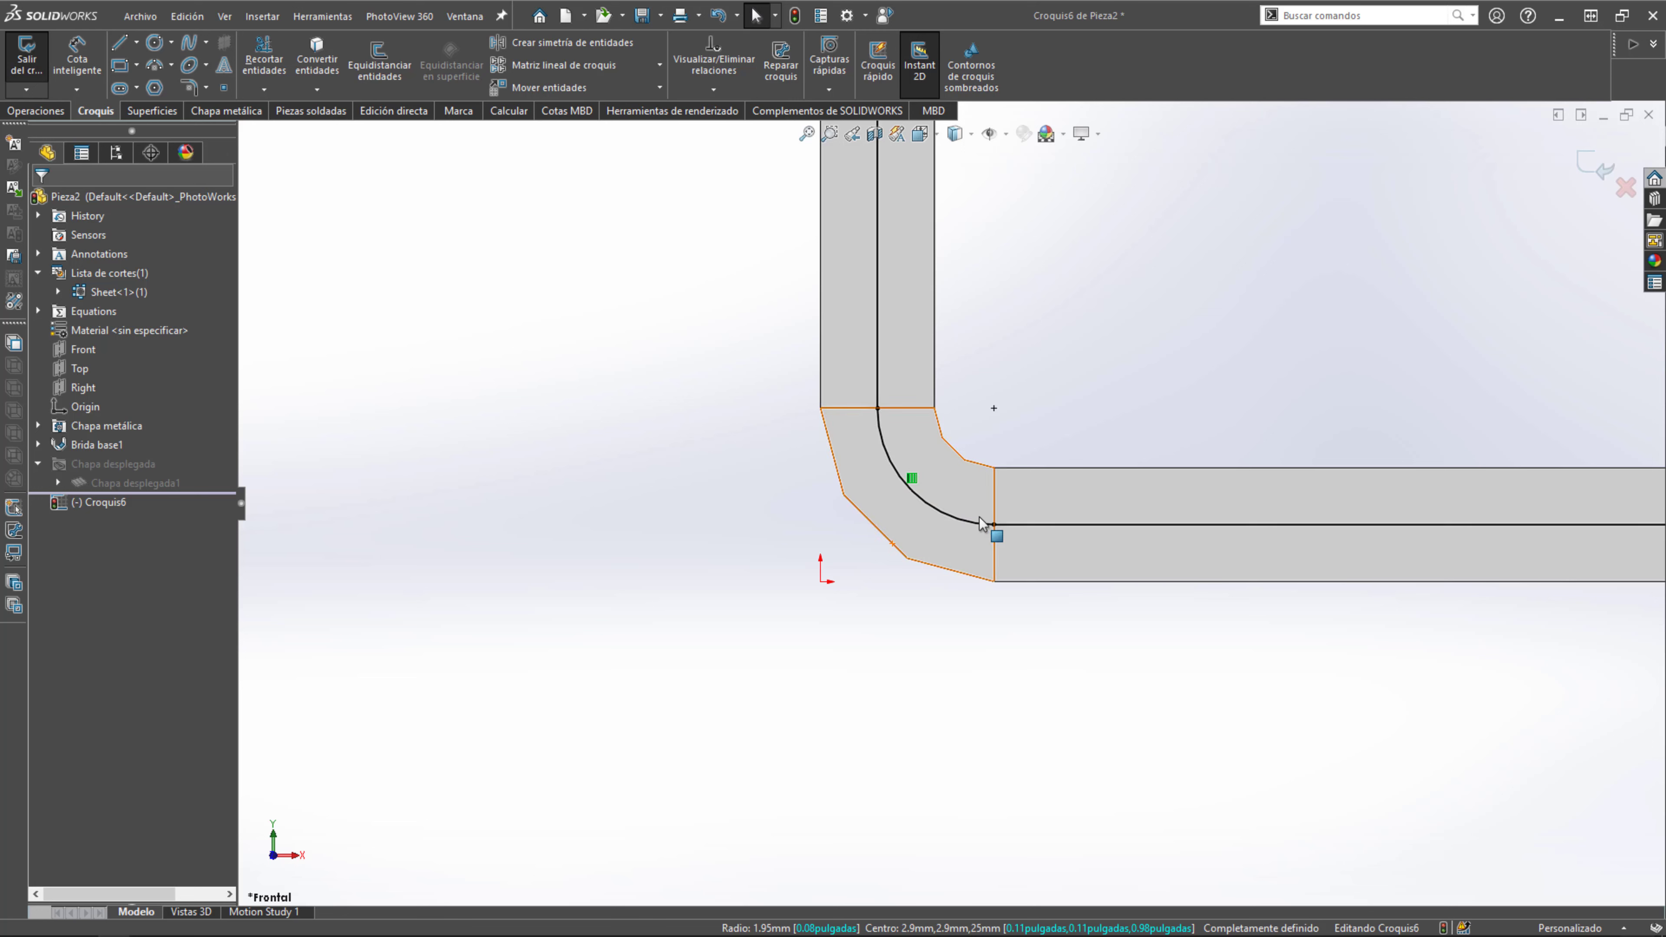
Measure the mid-thickness arc again and compare it with the bend allowance (BA) on the CHAPA METALICA Jamboard, returning to SOLIDWORKS.
{"action": "left_click", "coordinate": [966, 526]}
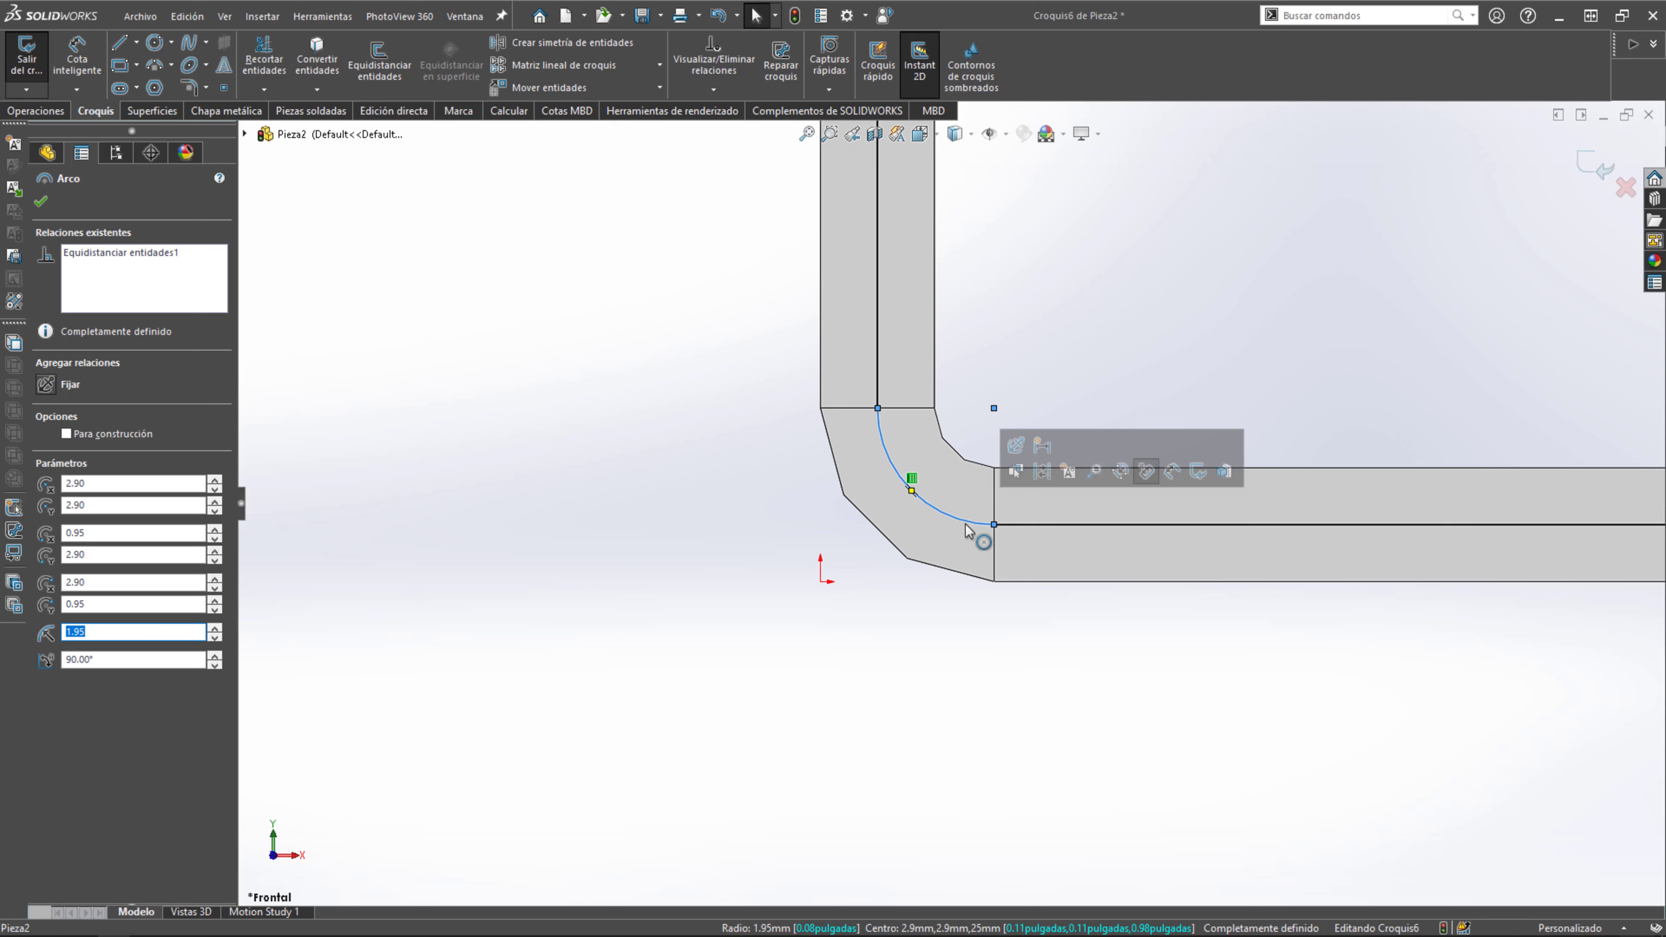
{"action": "key", "text": "m"}
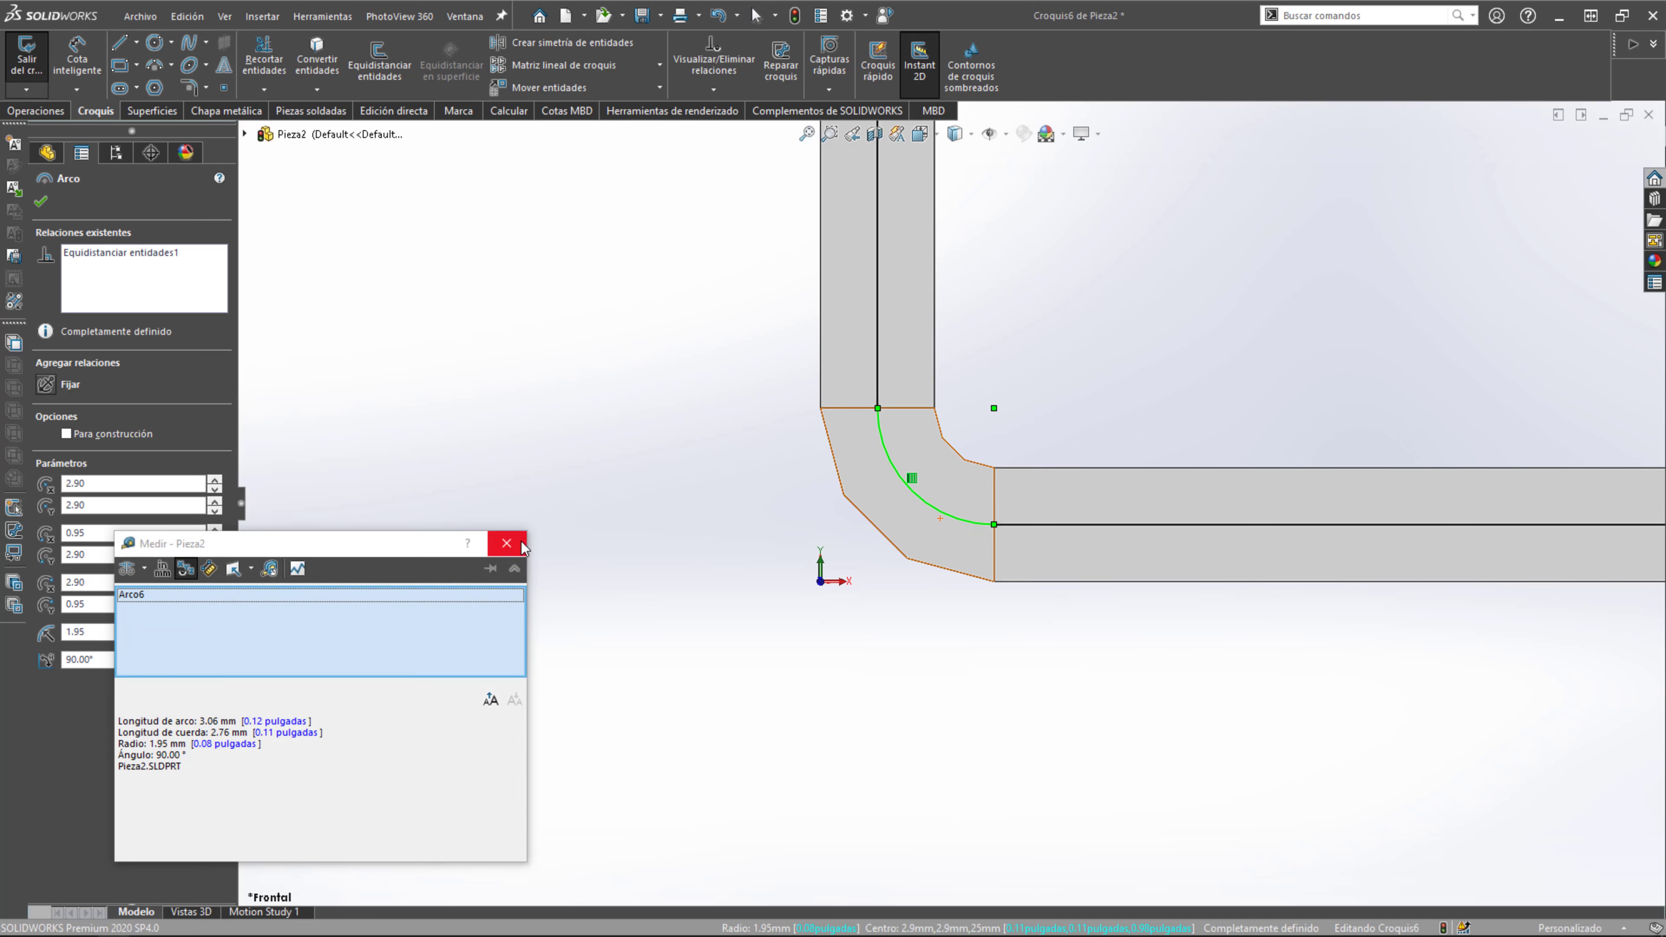
{"action": "key", "text": "alt+Tab"}
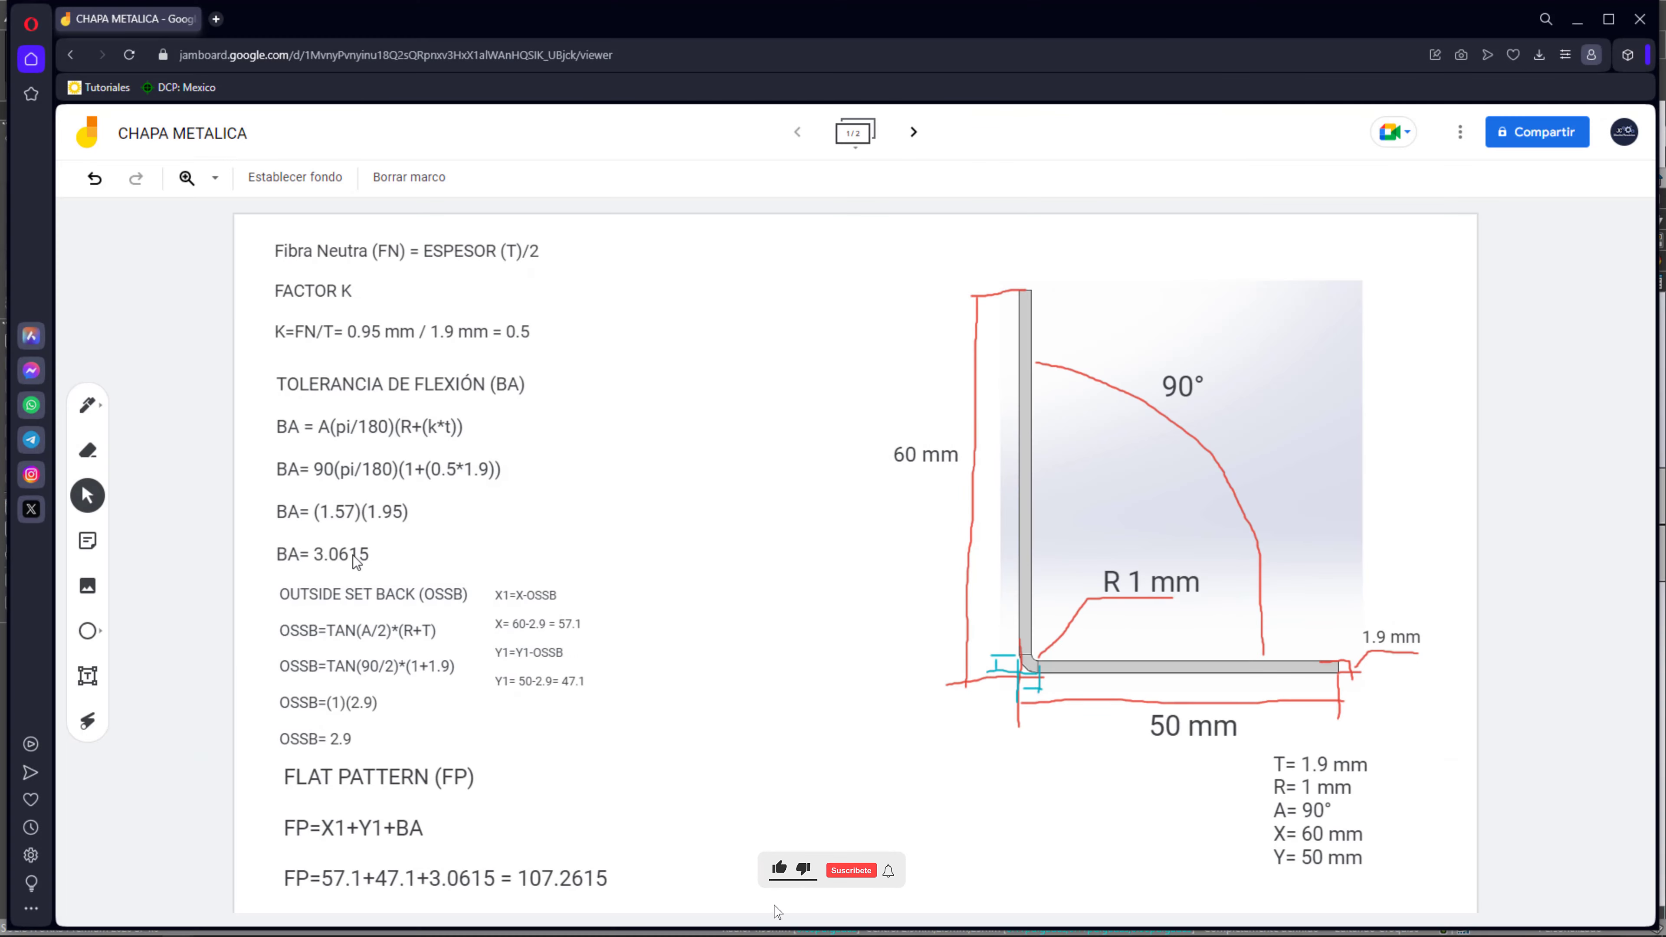
{"action": "left_click", "coordinate": [1580, 17]}
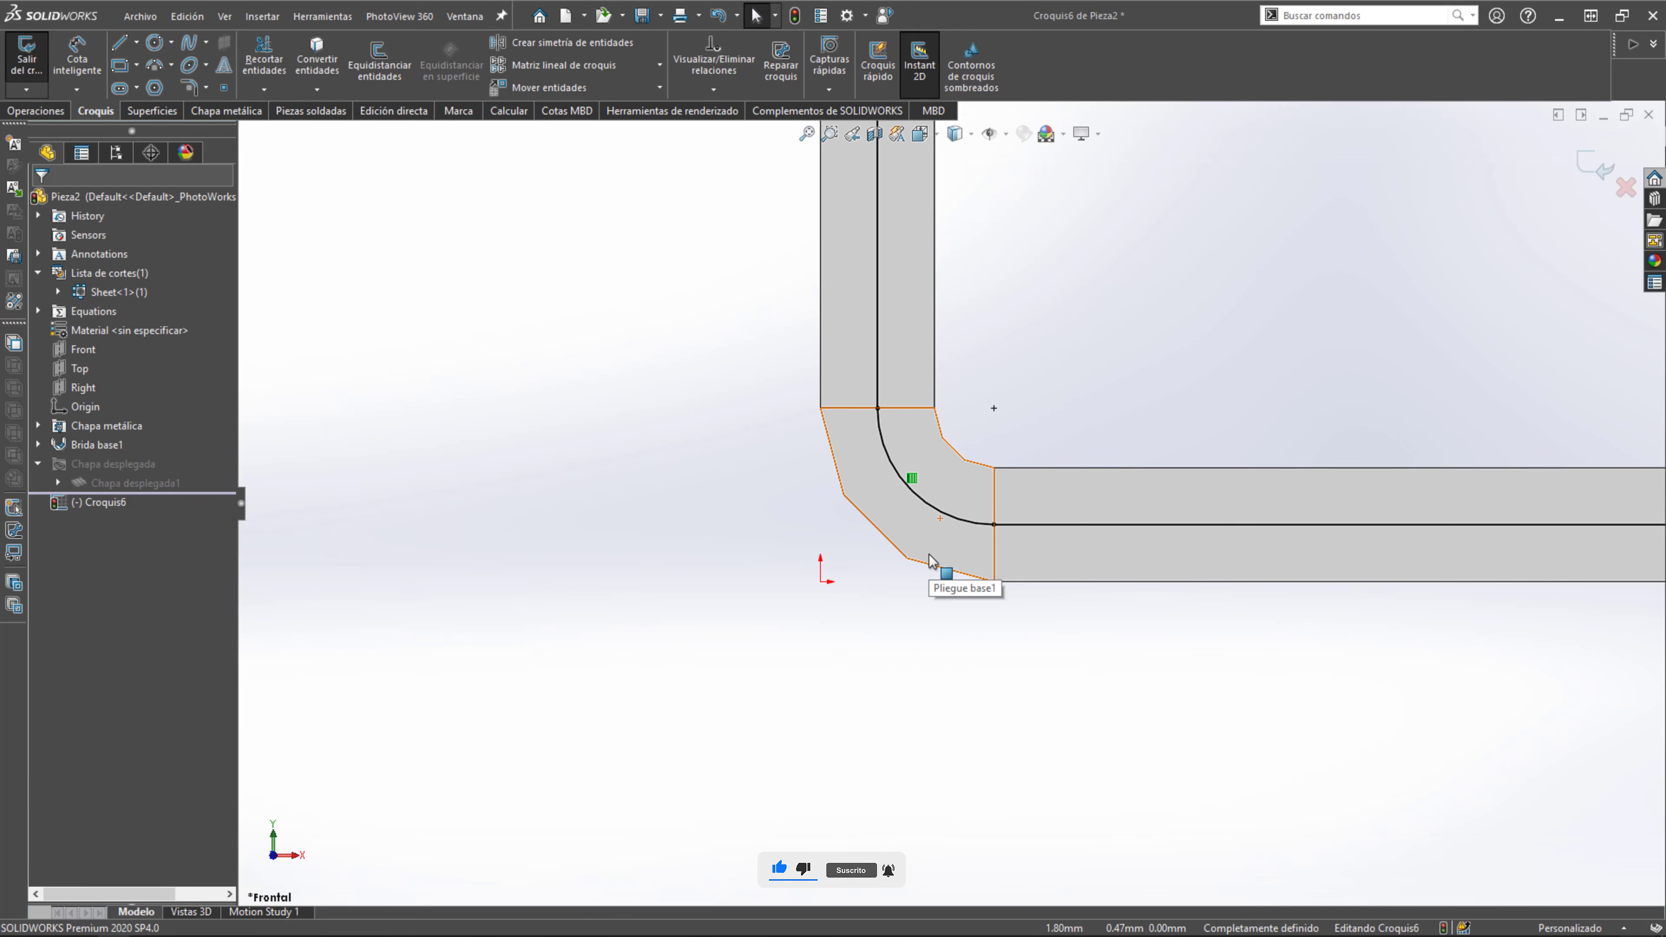
{"action": "scroll", "coordinate": [1030, 561], "scroll_direction": "down", "scroll_amount": 3}
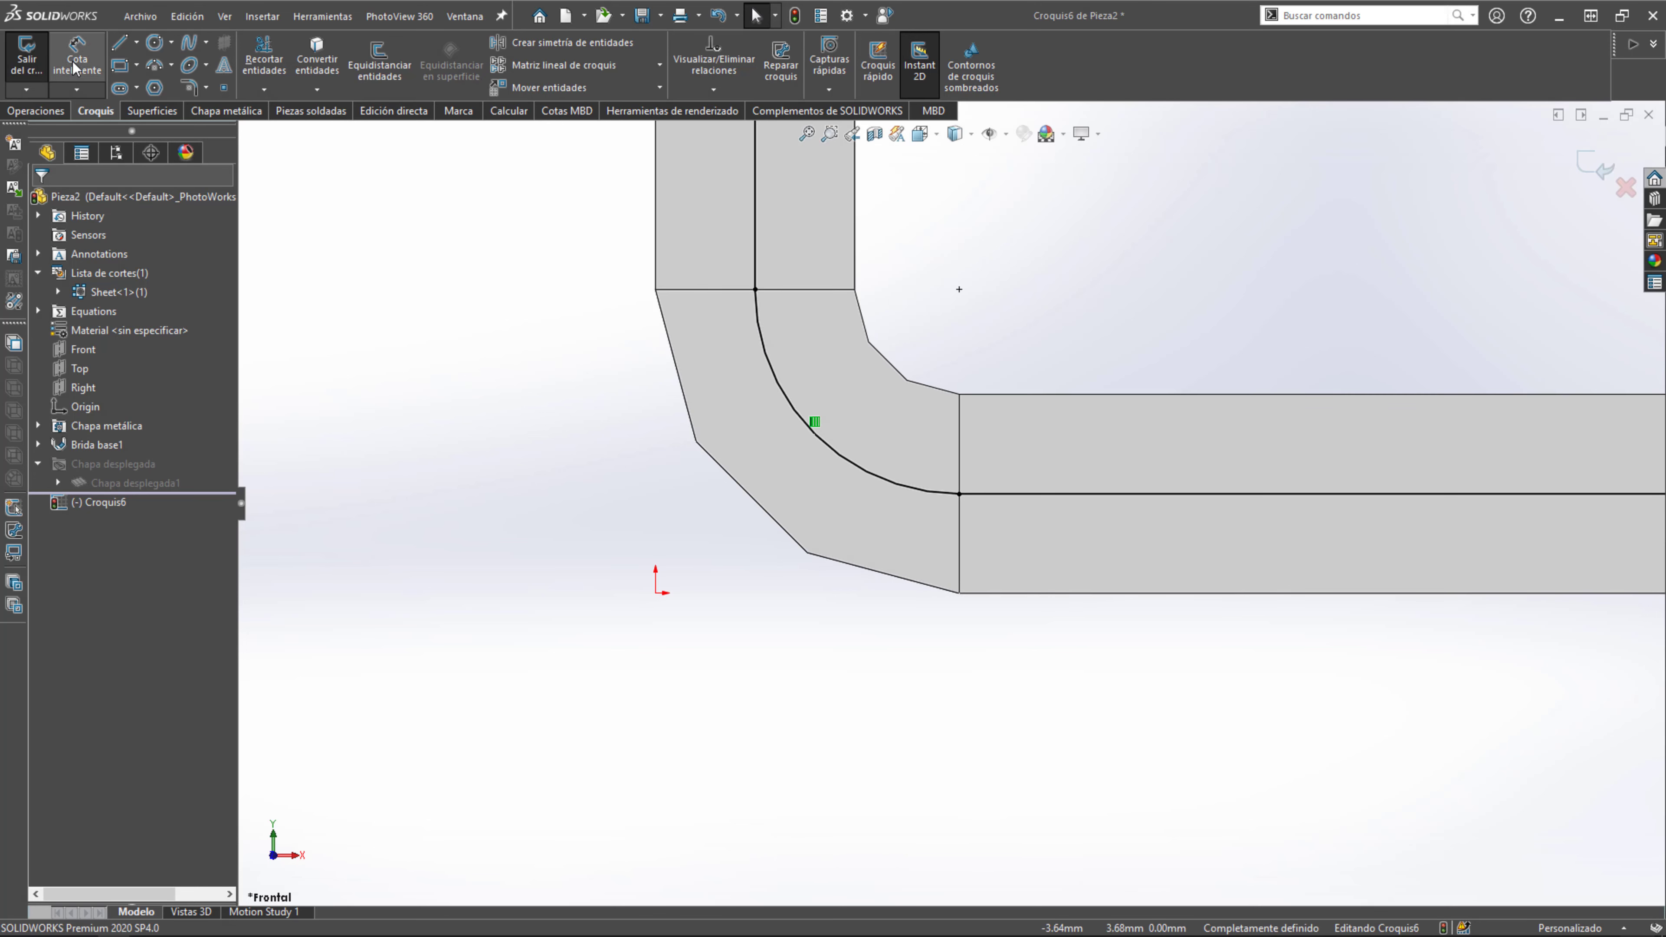
{"action": "left_click", "coordinate": [801, 290]}
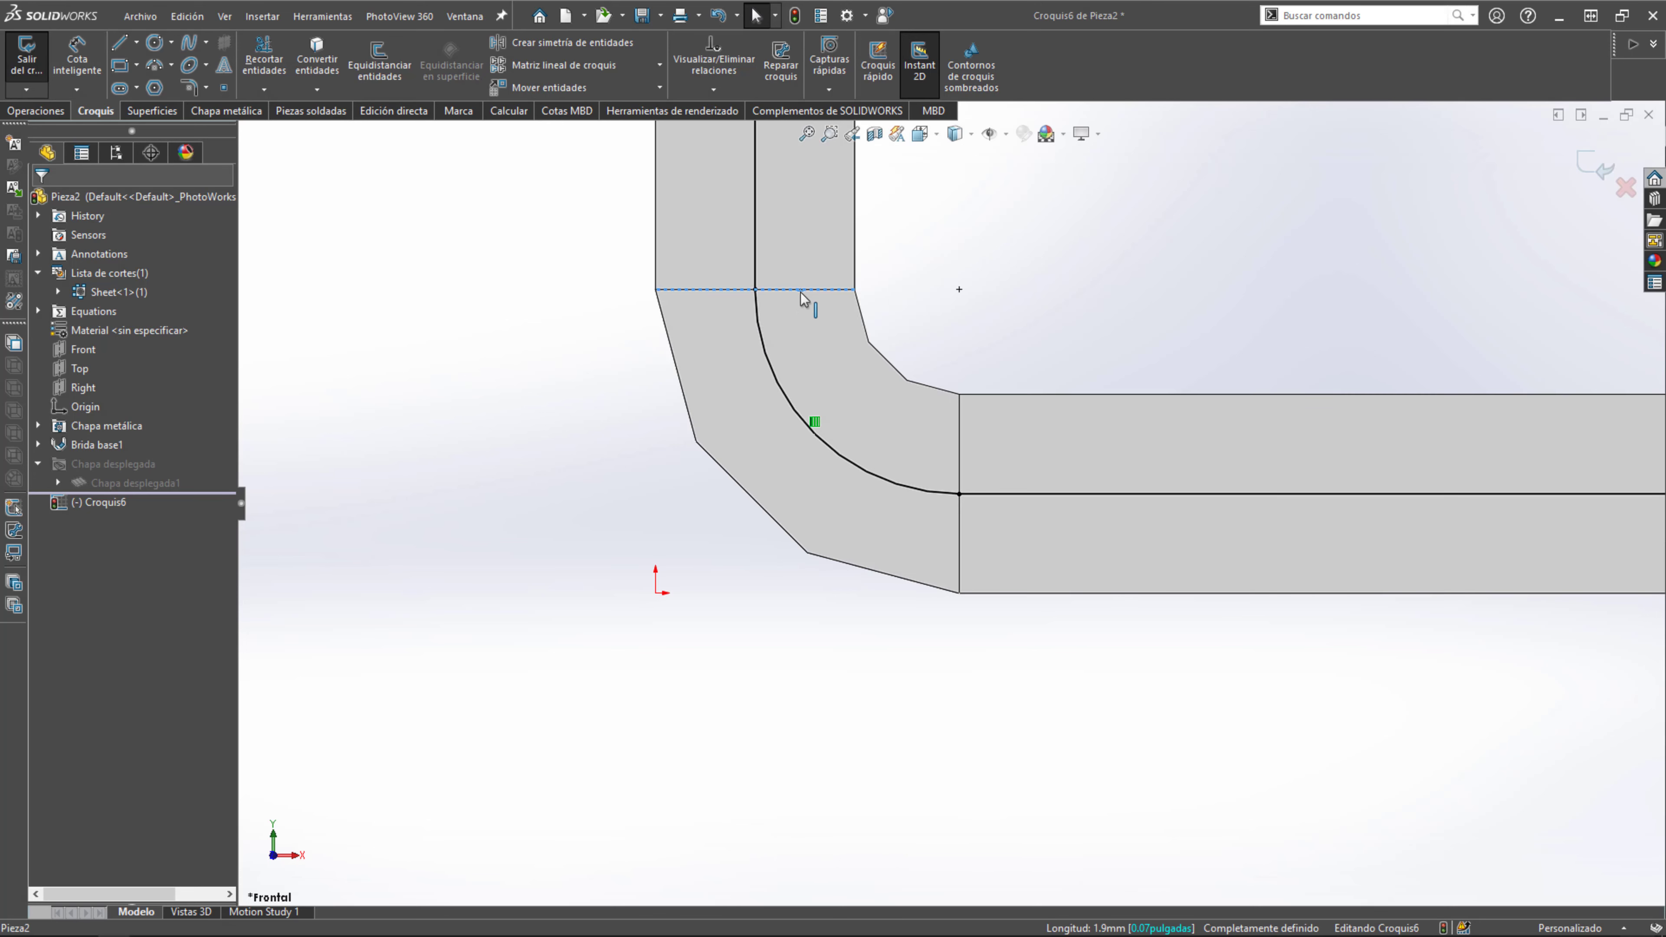
{"action": "left_click", "coordinate": [77, 59]}
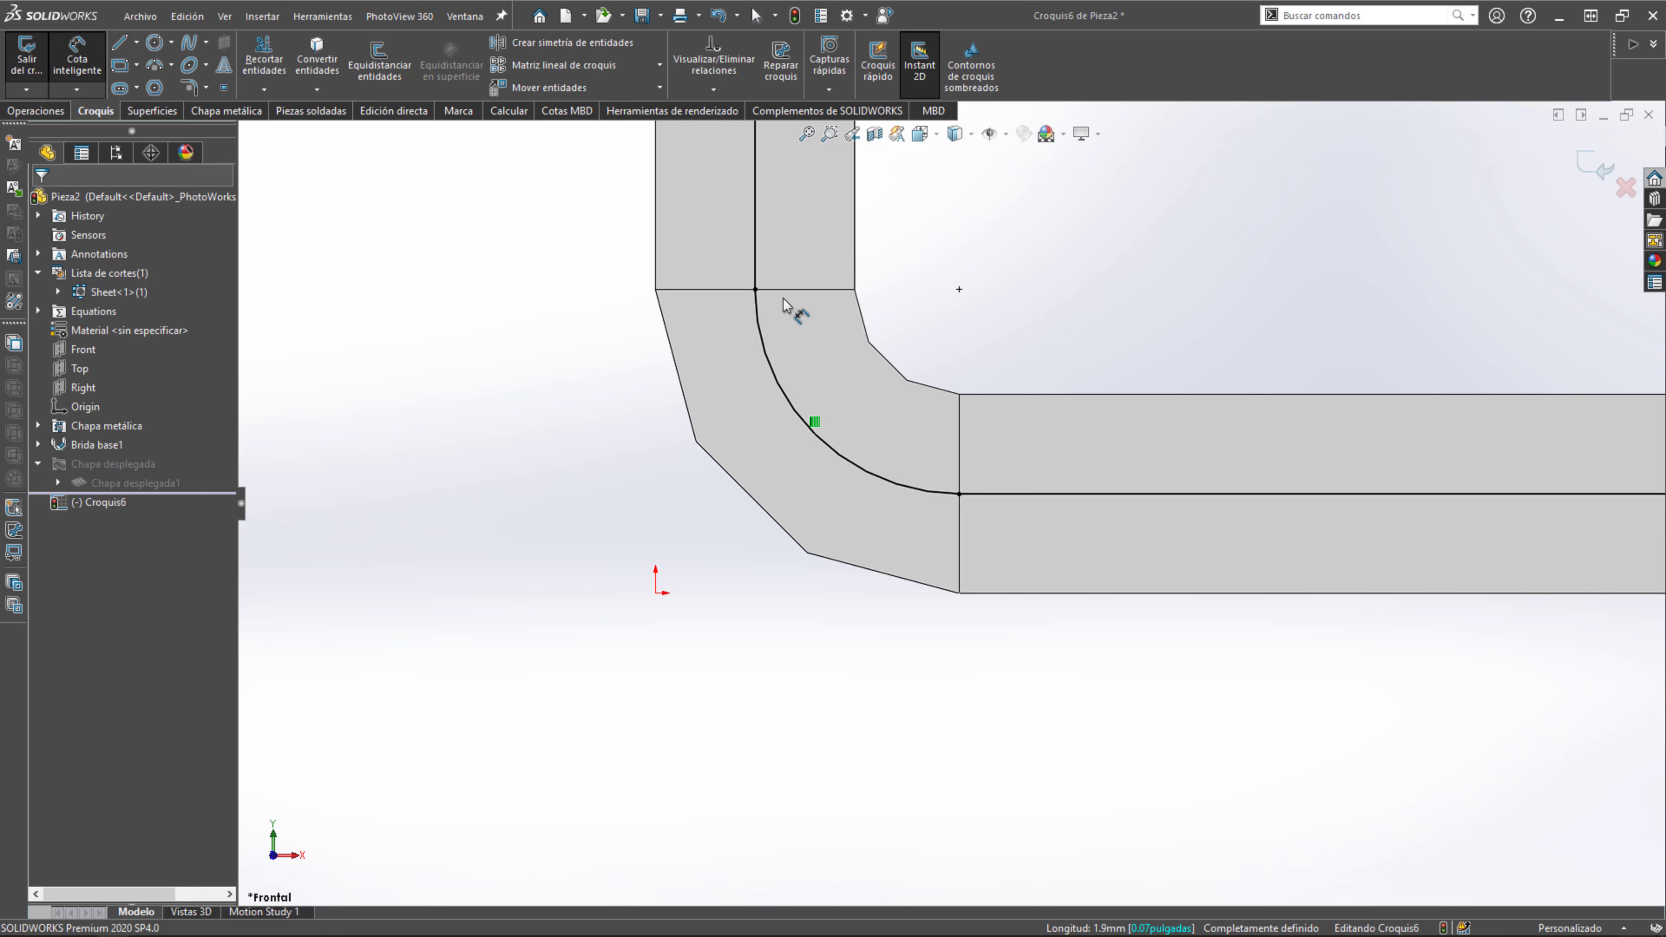
{"action": "left_click", "coordinate": [837, 290]}
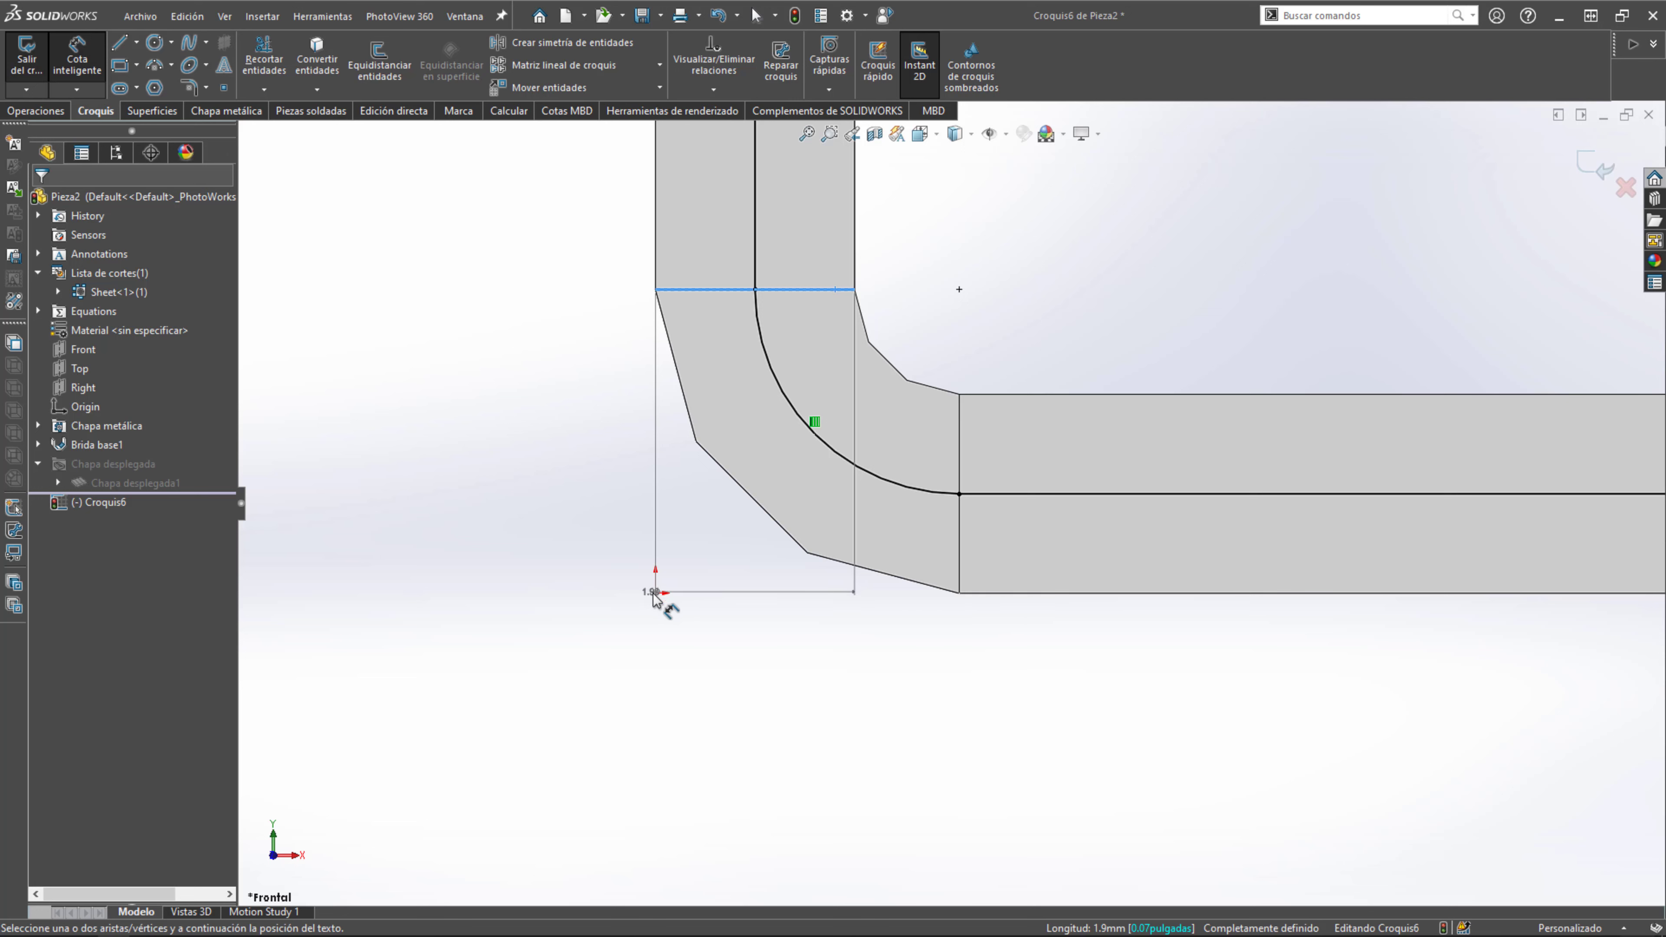
{"action": "scroll", "coordinate": [1034, 602], "scroll_direction": "up", "scroll_amount": 3}
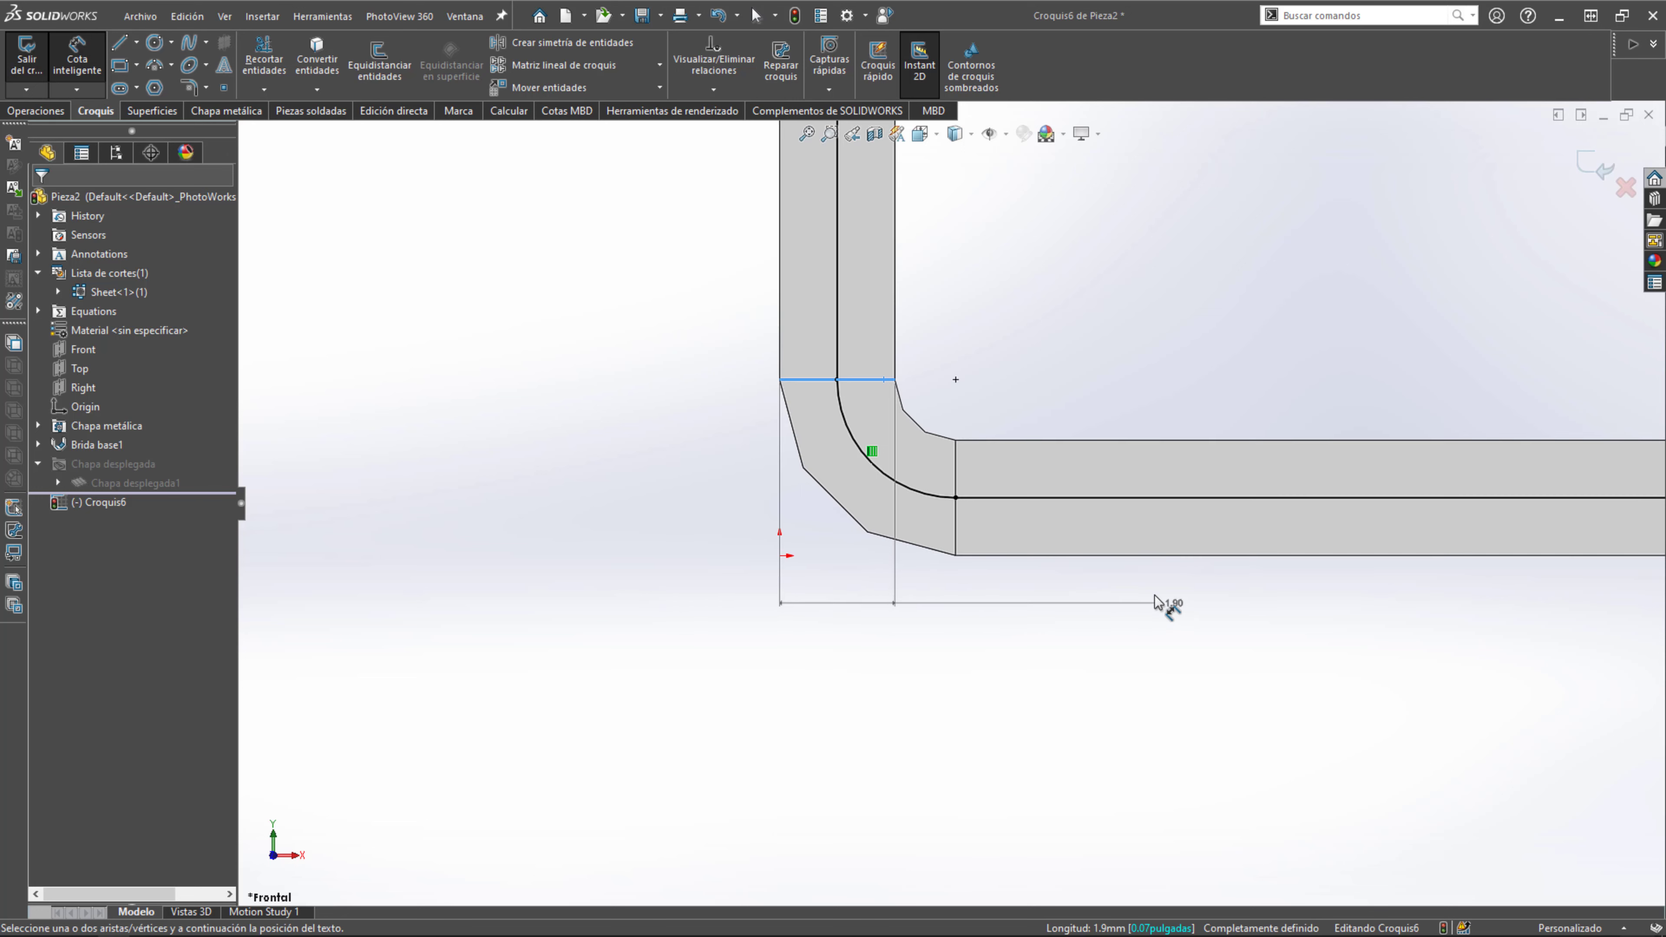
{"action": "key", "text": "Escape"}
Measure the outside setback in both directions, from each bend boundary edge to the parallel outer edge of the other leg.
{"action": "key", "text": "m"}
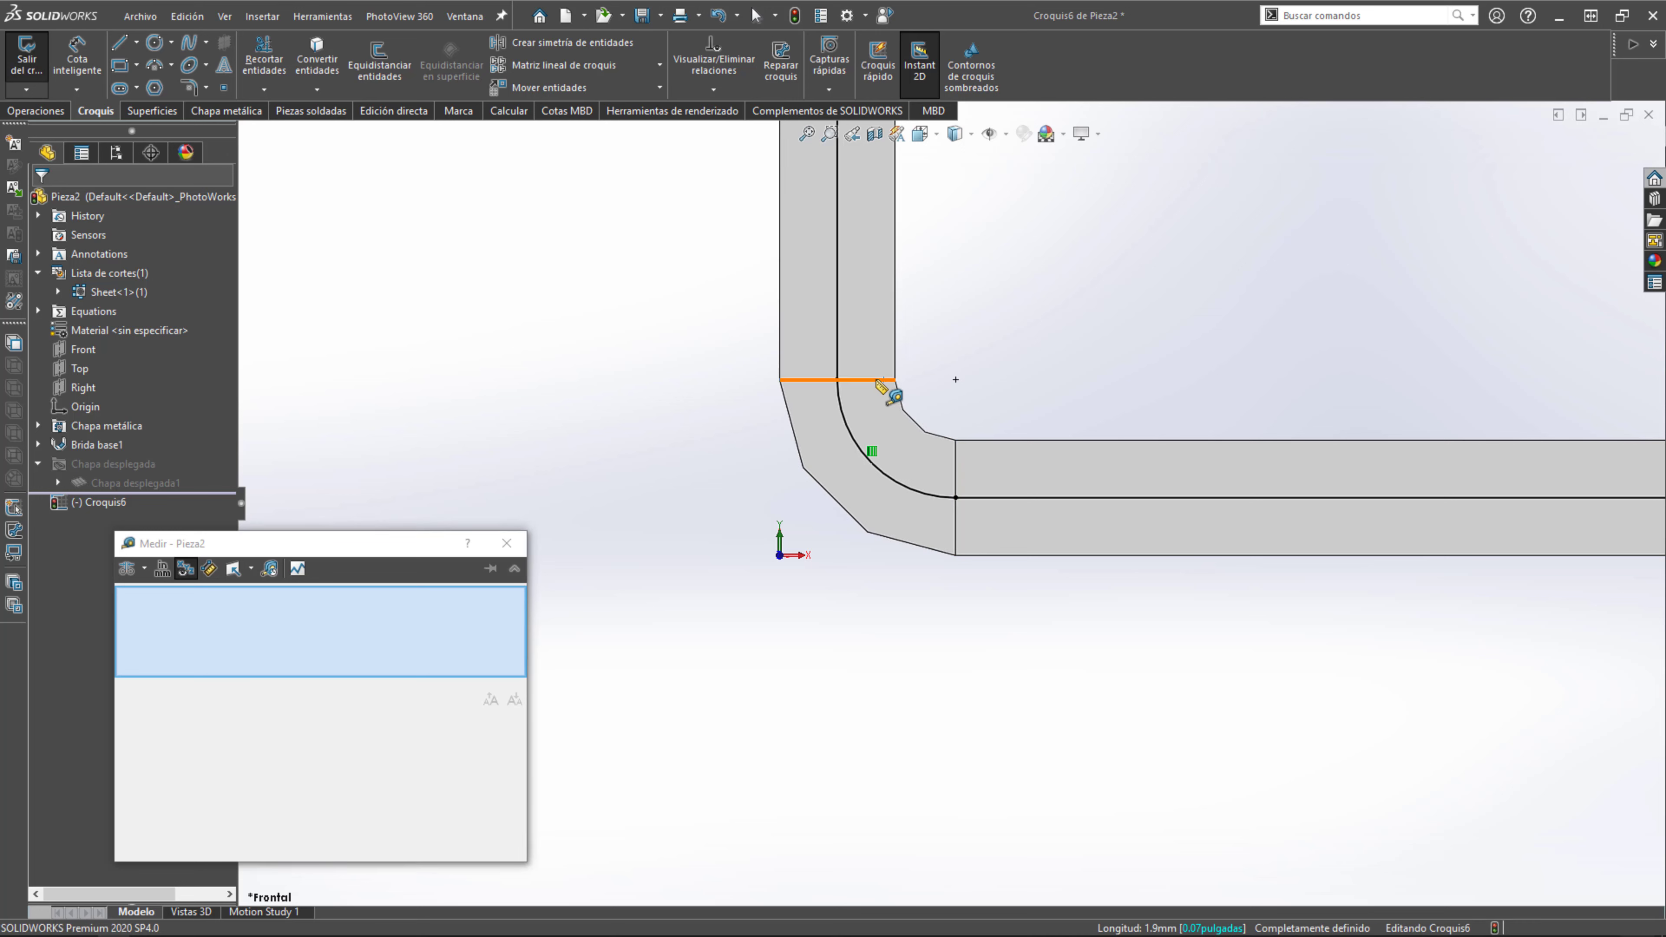
{"action": "left_click", "coordinate": [881, 382]}
{"action": "left_click", "coordinate": [1010, 556]}
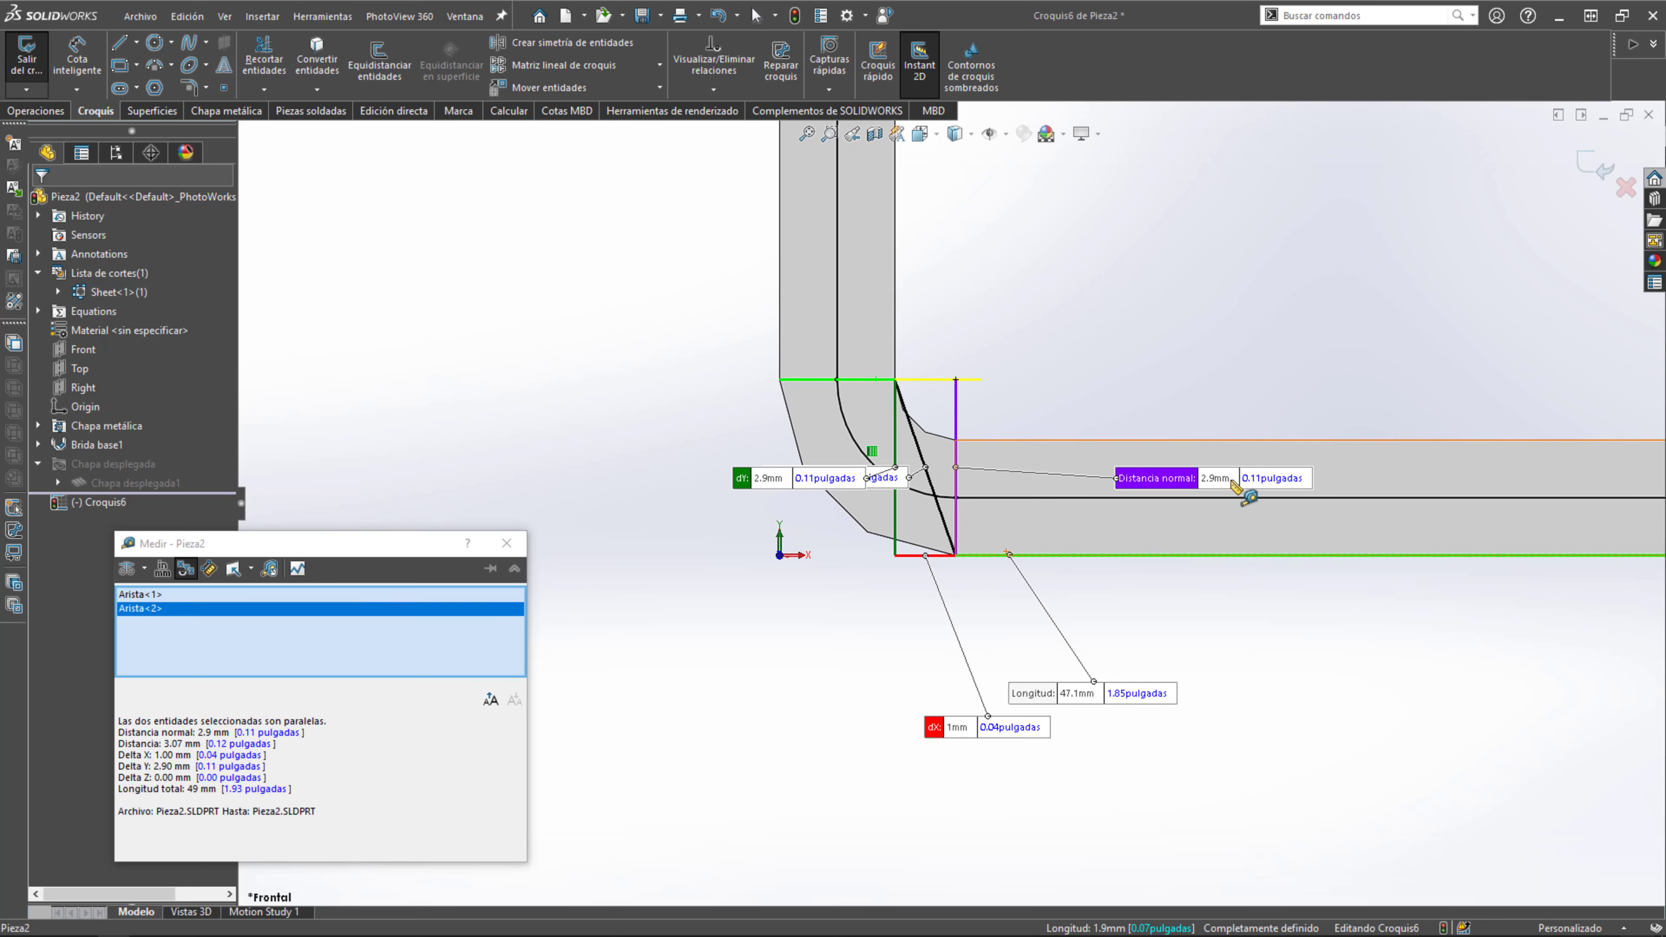
{"action": "left_click", "coordinate": [575, 445]}
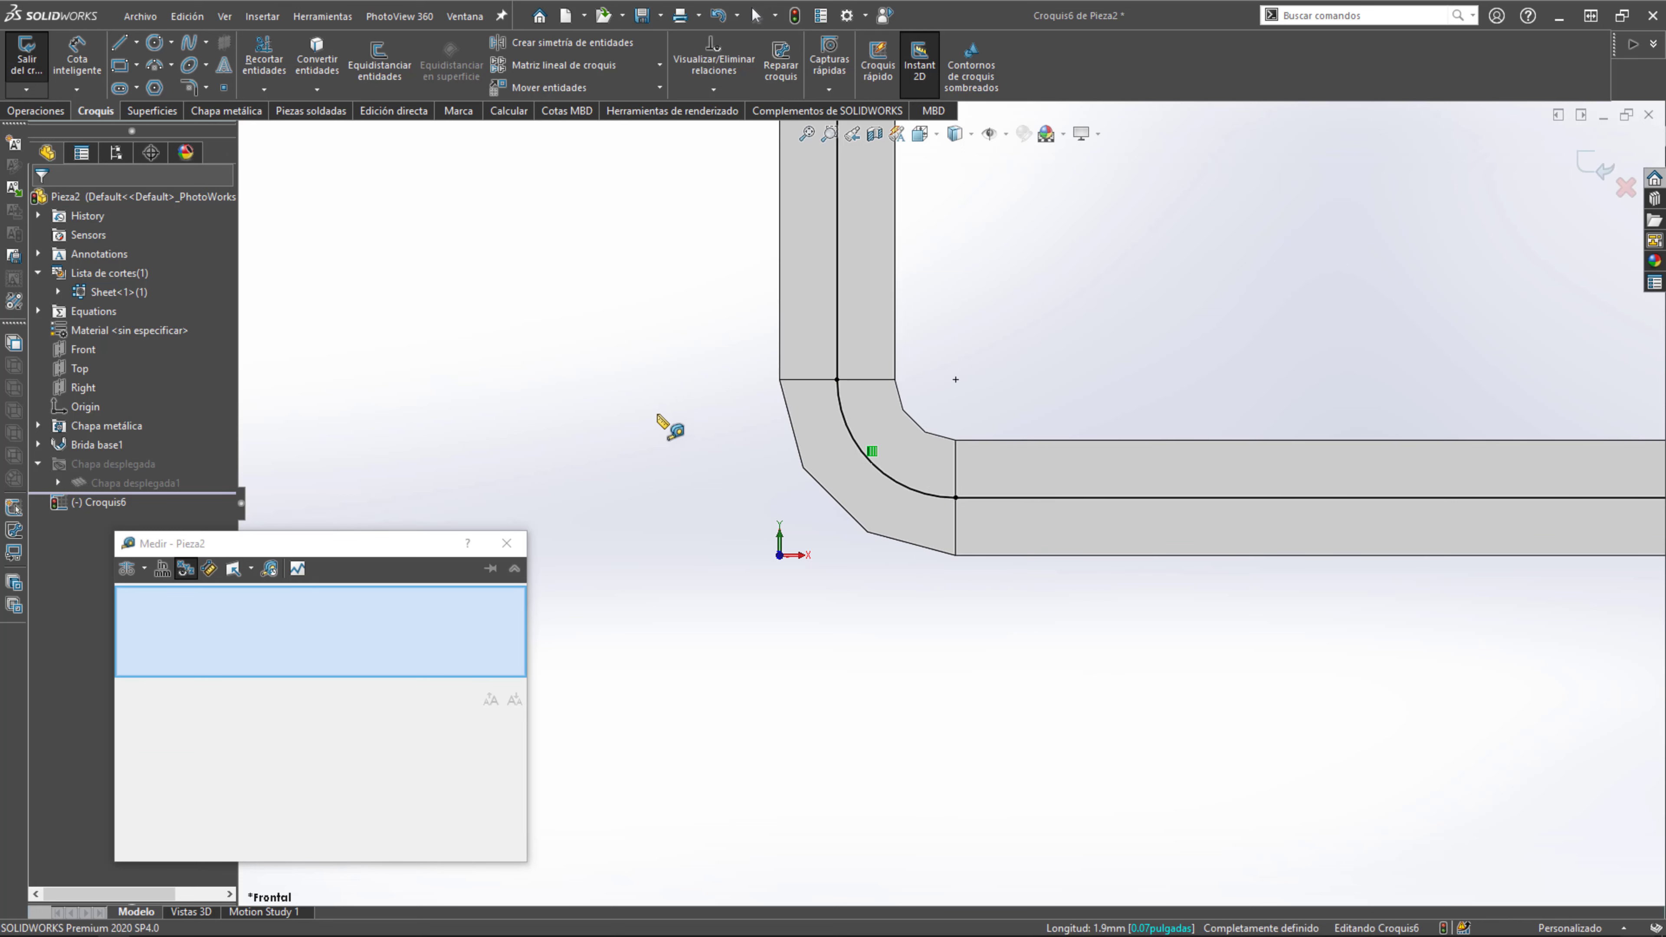
{"action": "left_click", "coordinate": [780, 358]}
{"action": "left_click", "coordinate": [955, 519]}
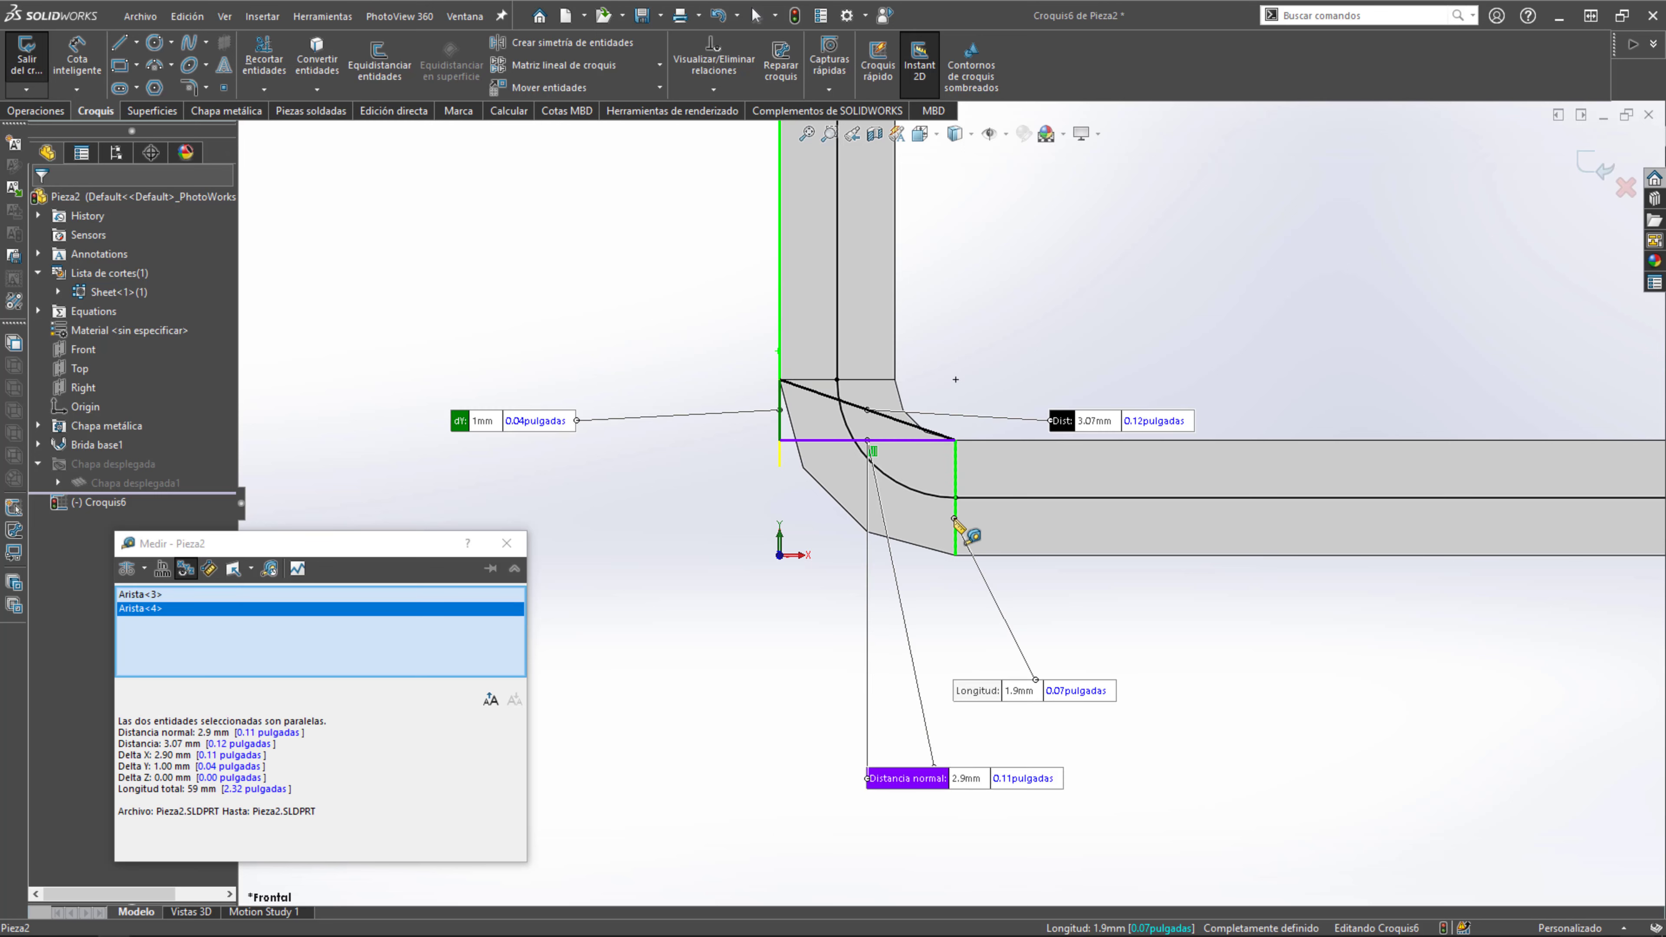
{"action": "key", "text": "Escape"}
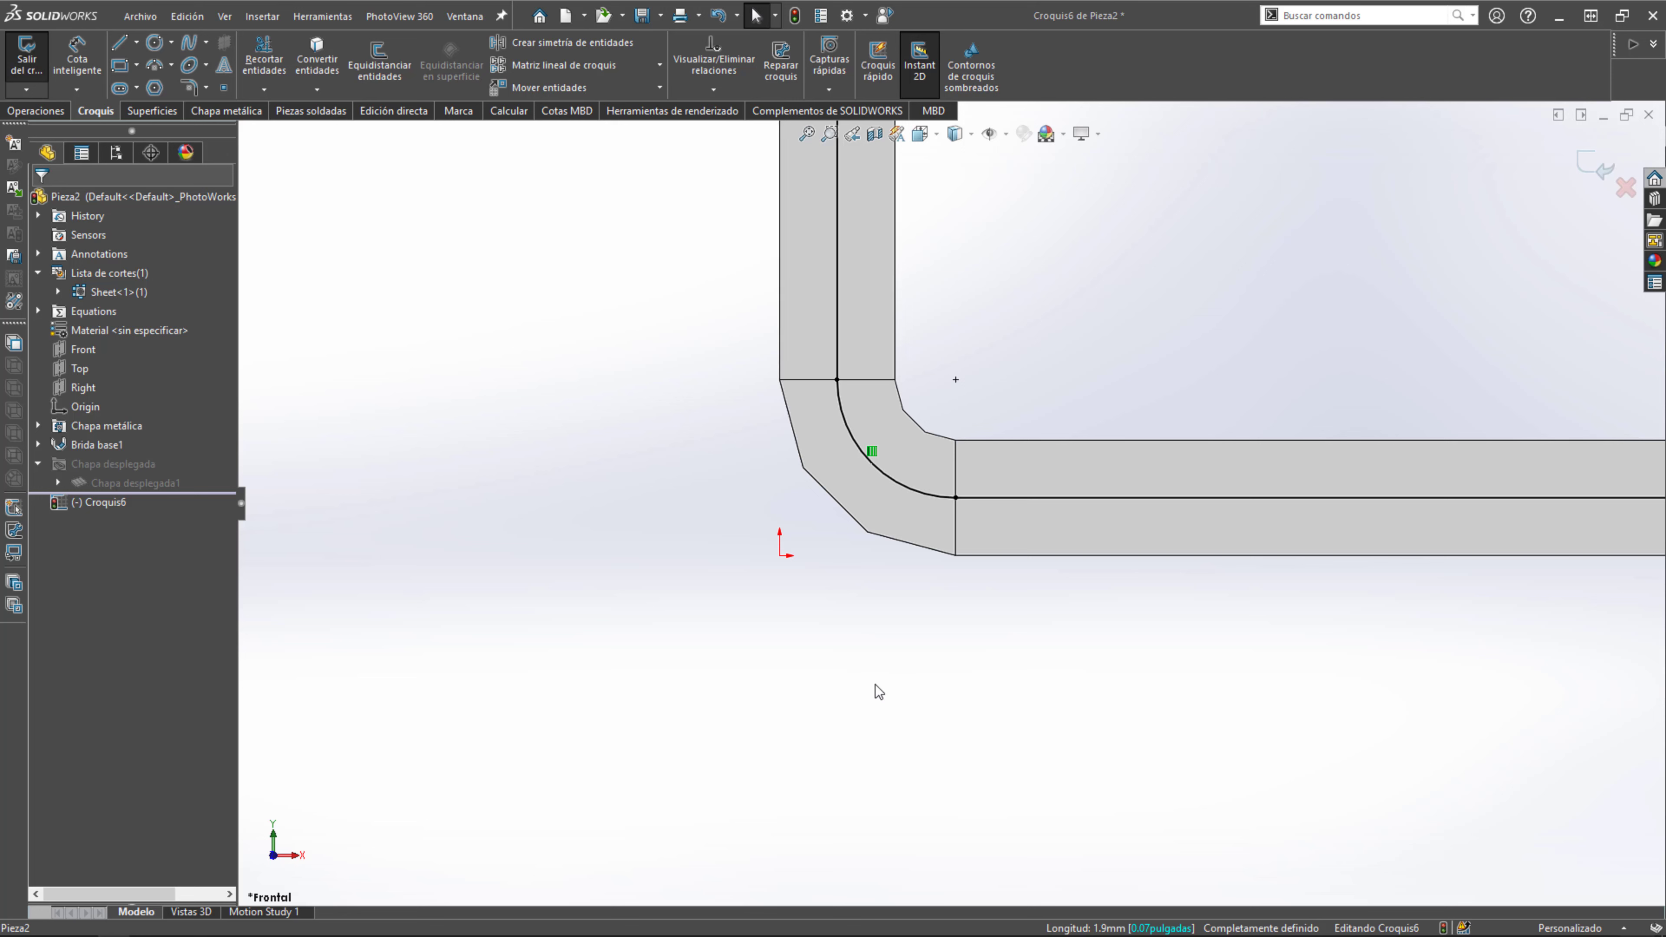
Review the offset neutral fiber along the whole profile and exit the sketch, keeping it.
{"action": "scroll", "coordinate": [883, 621], "scroll_direction": "up", "scroll_amount": 7}
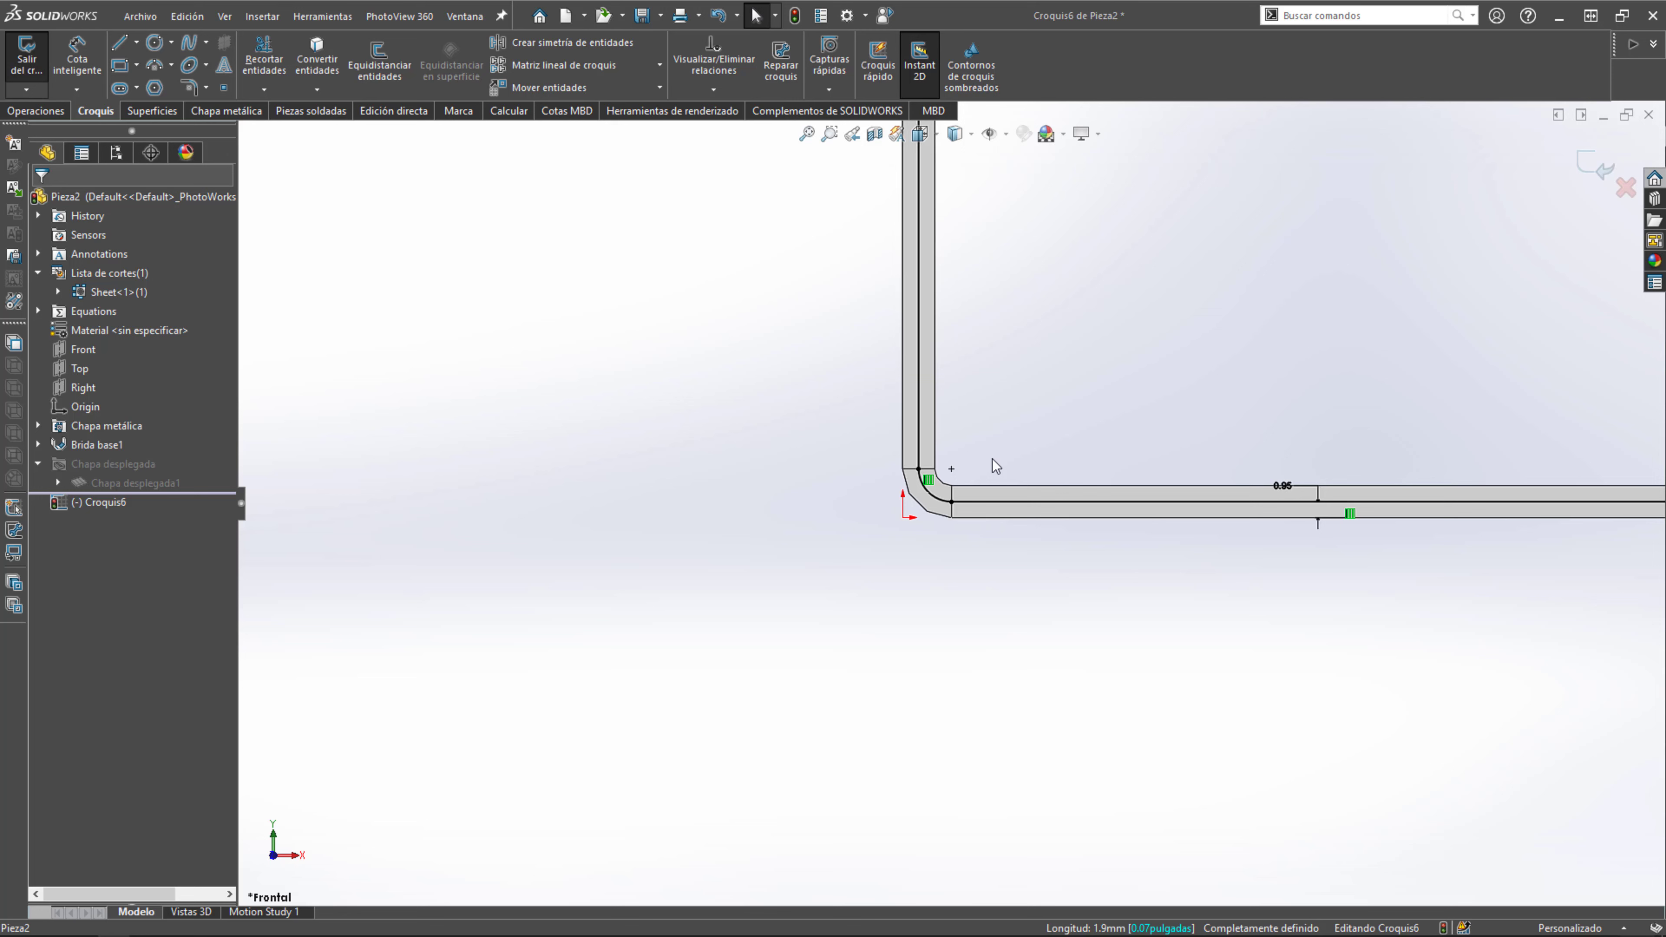
{"action": "scroll", "coordinate": [991, 457], "scroll_direction": "down", "scroll_amount": 2}
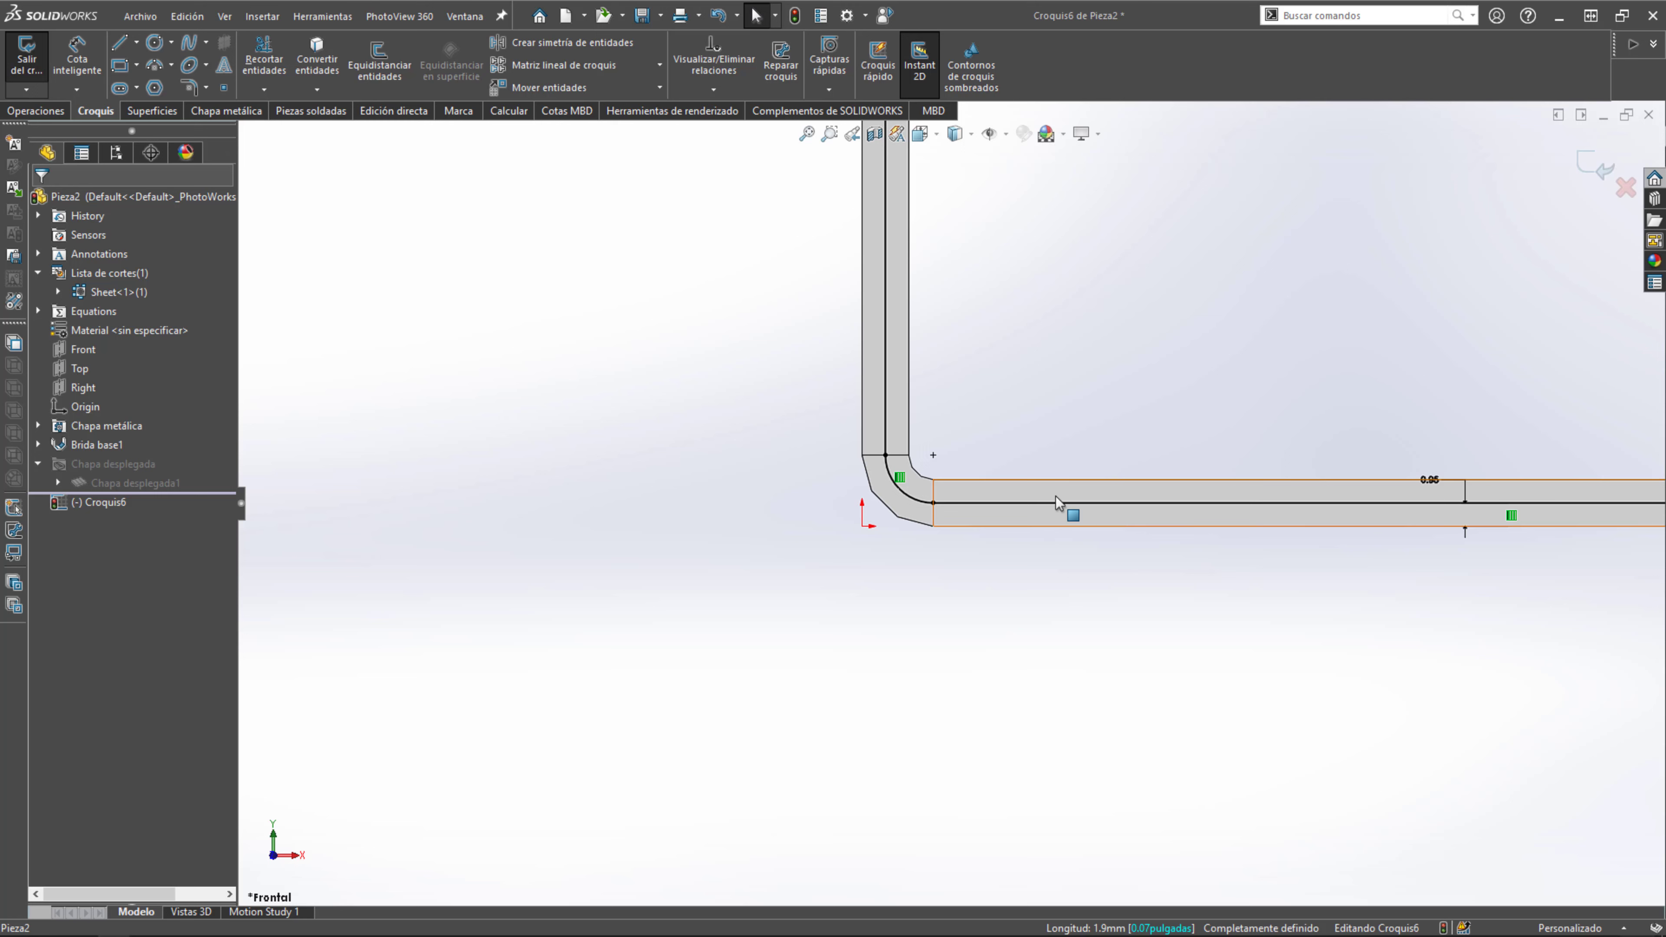
{"action": "scroll", "coordinate": [1215, 415], "scroll_direction": "up", "scroll_amount": 3}
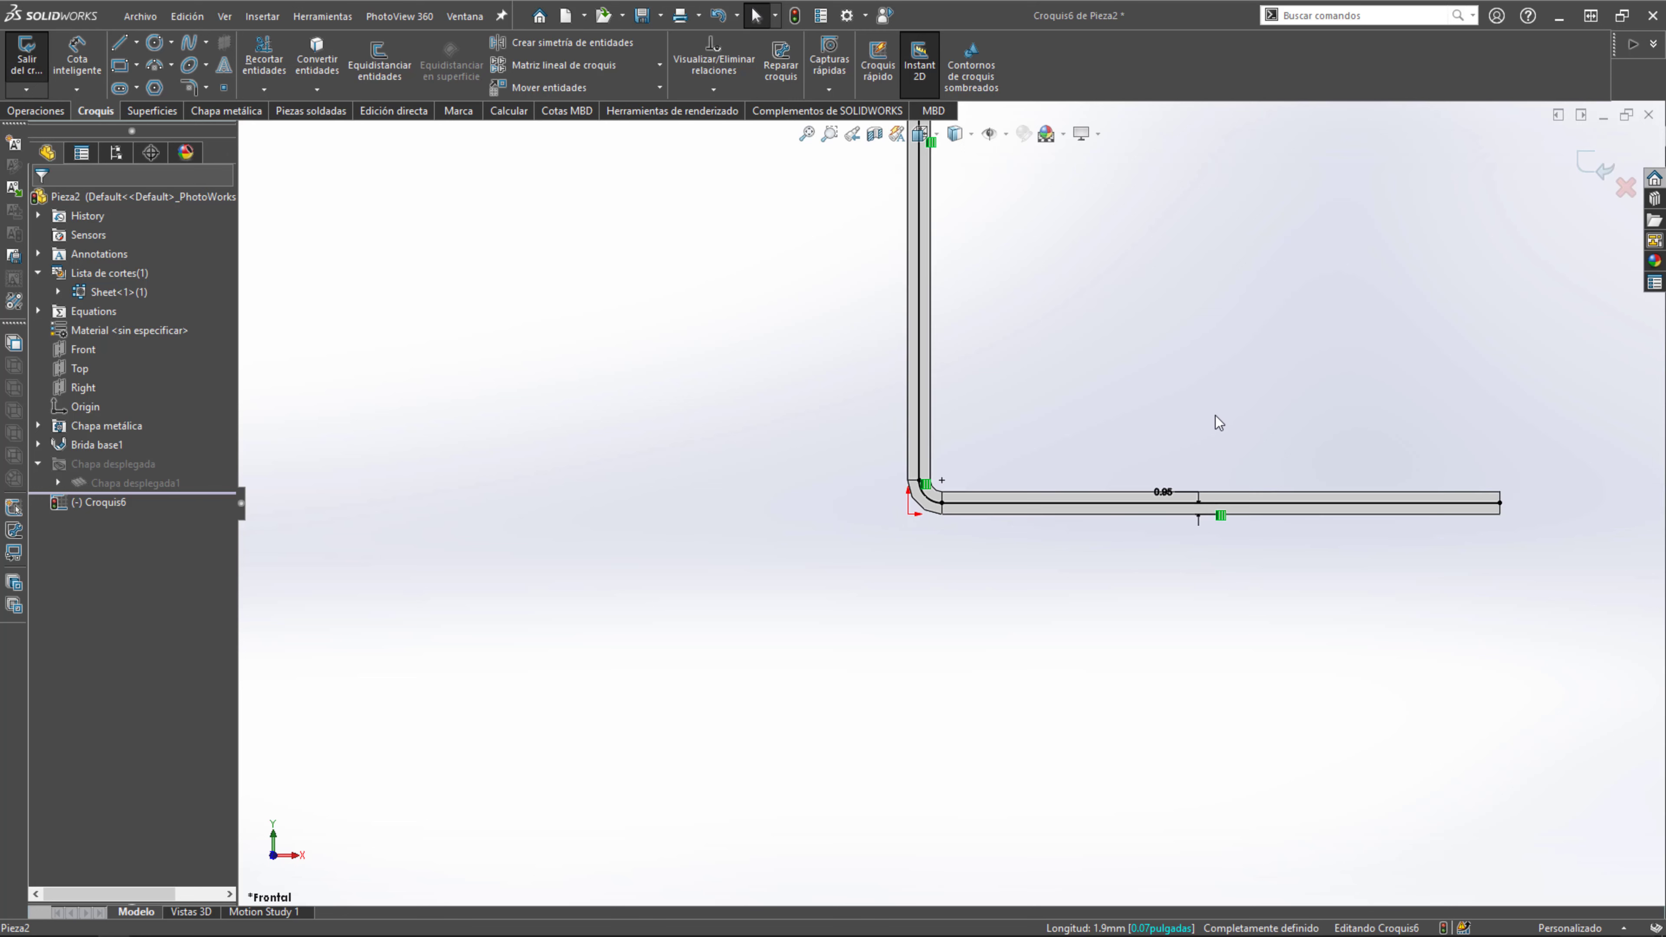
{"action": "left_click", "coordinate": [1605, 161]}
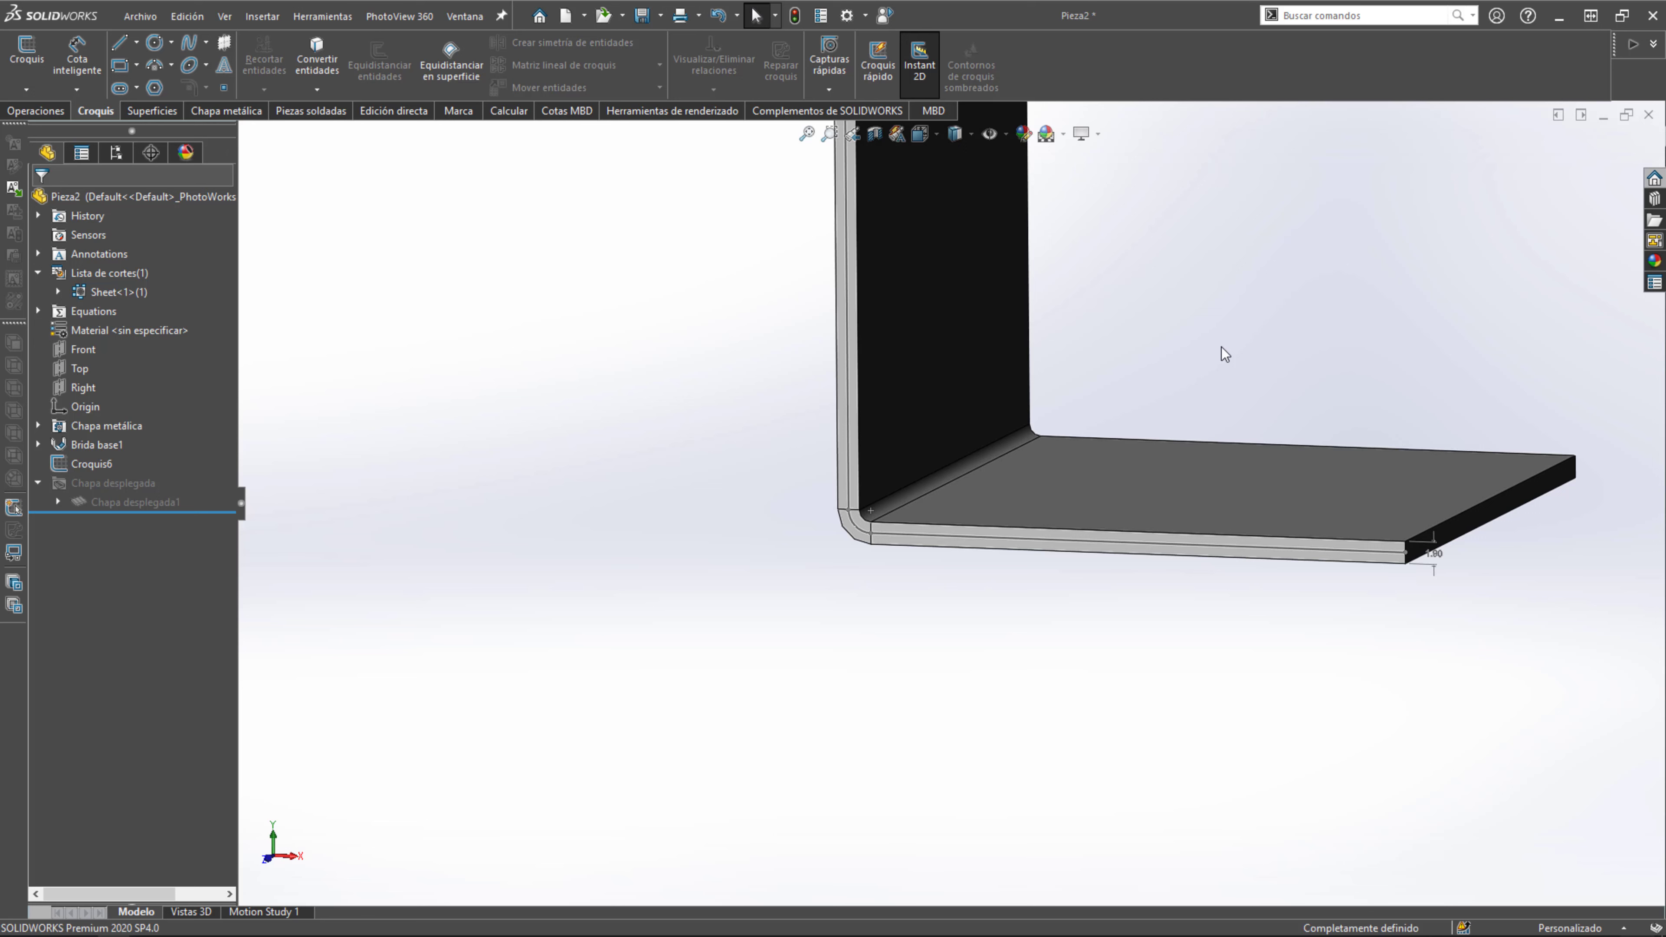
Switch to the CHAPA METALICA Jamboard and review the flat pattern calculation and the X1 and Y1 formulas.
{"action": "key", "text": "alt+Tab"}
{"action": "key", "text": "alt+Tab"}
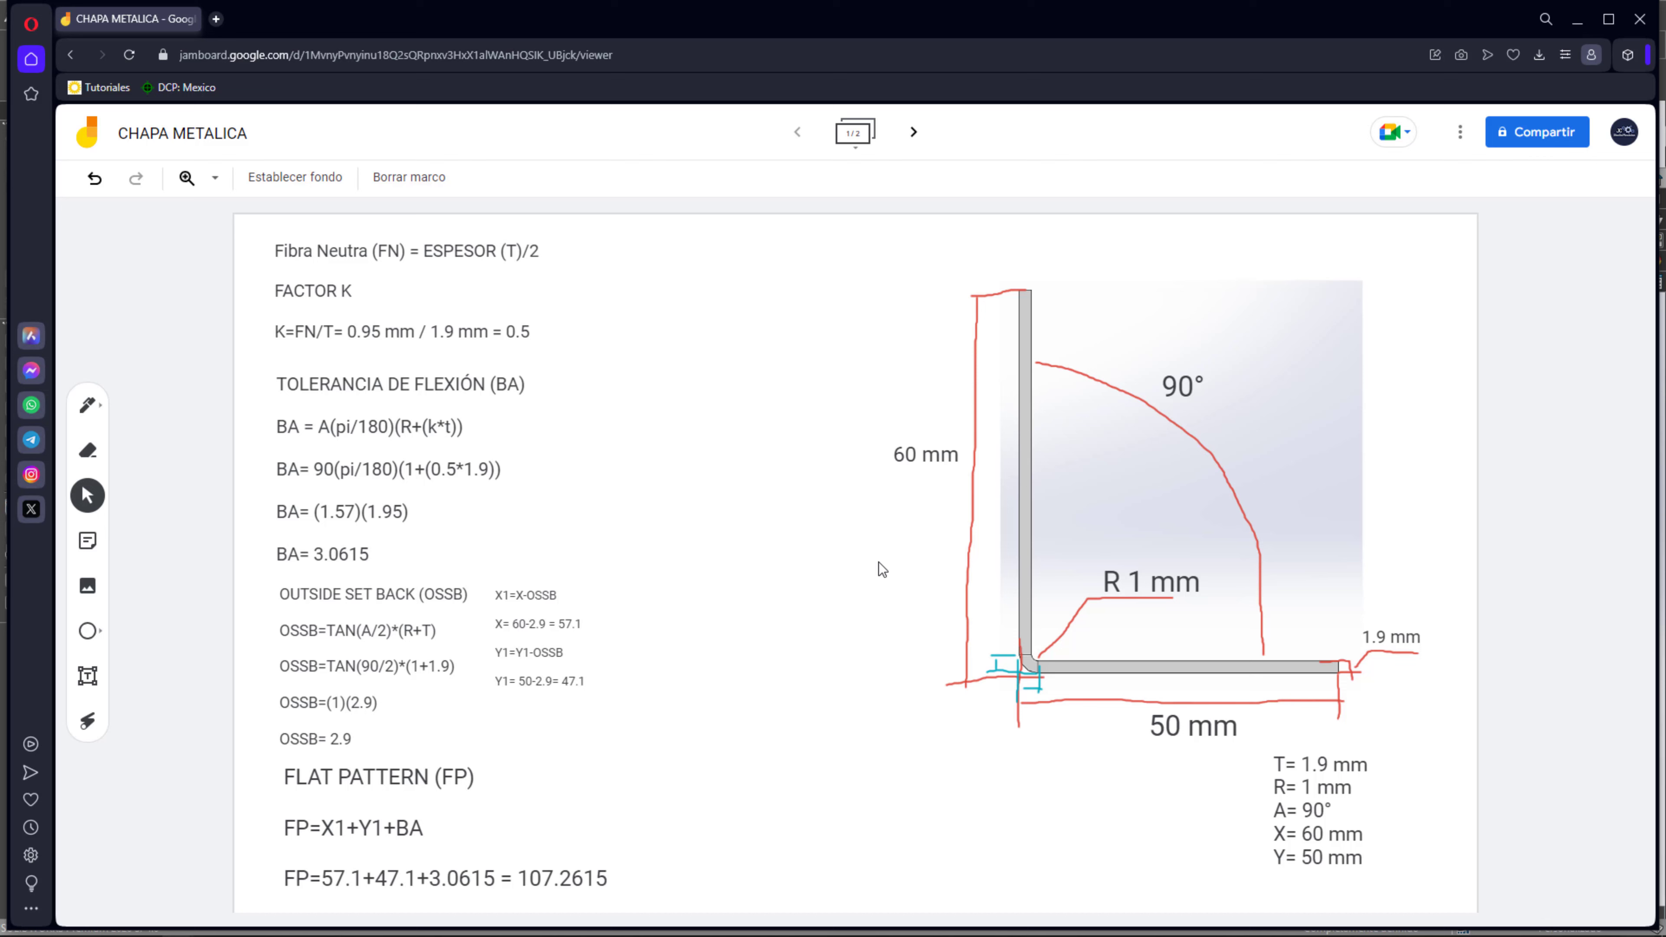
{"action": "left_click", "coordinate": [515, 626]}
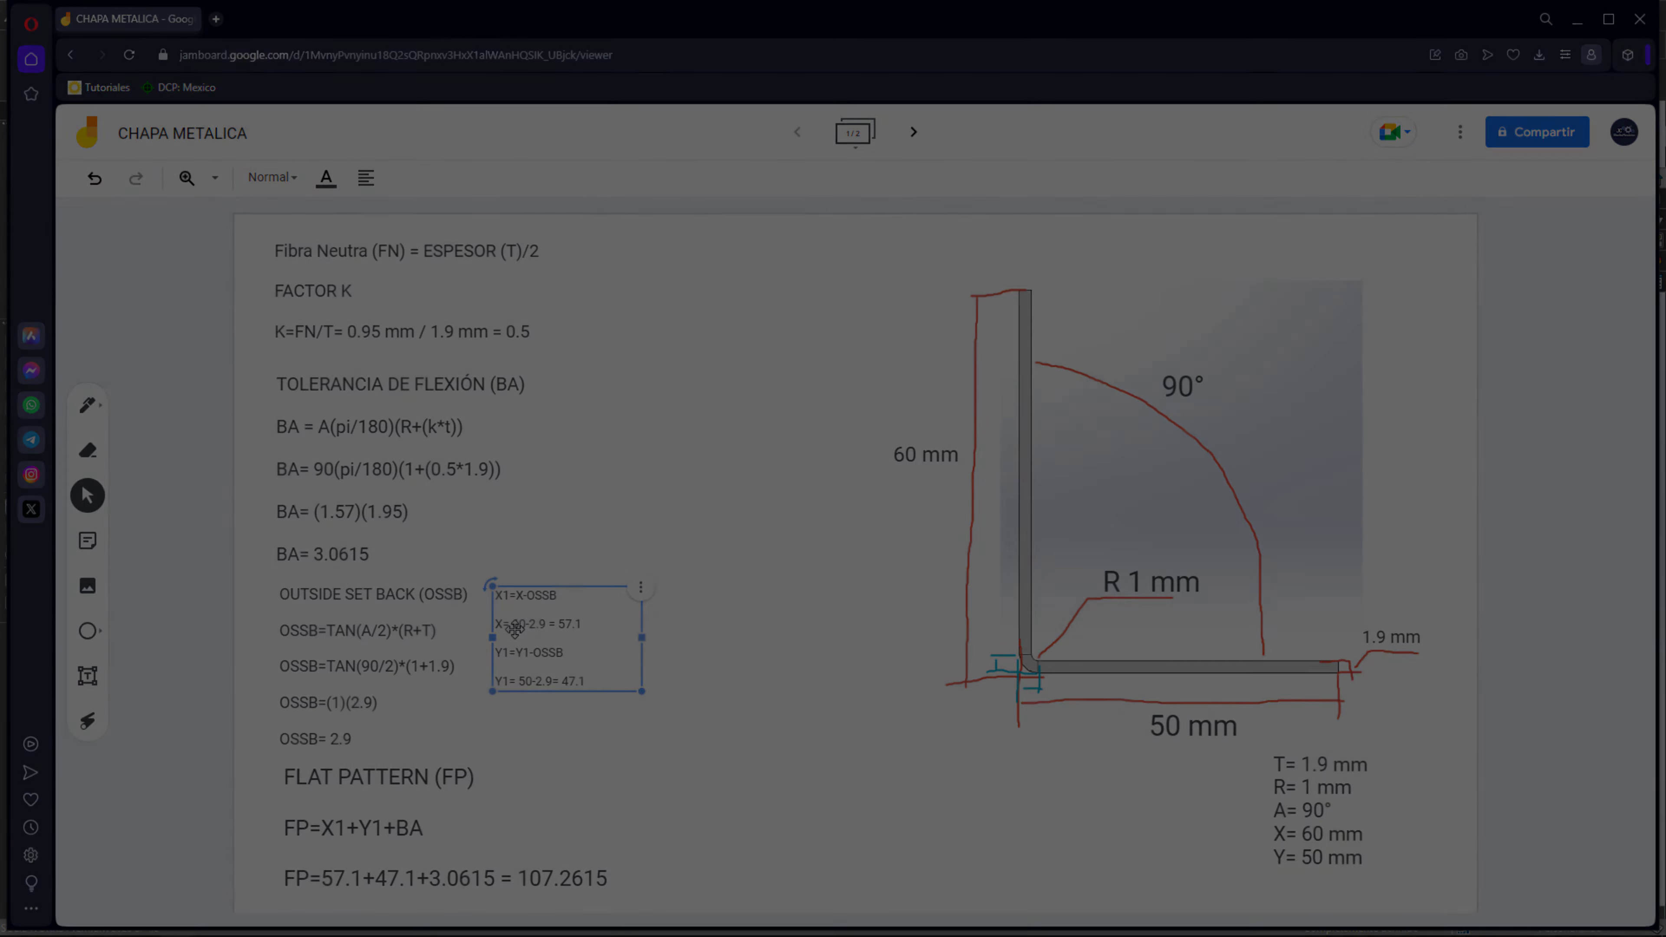